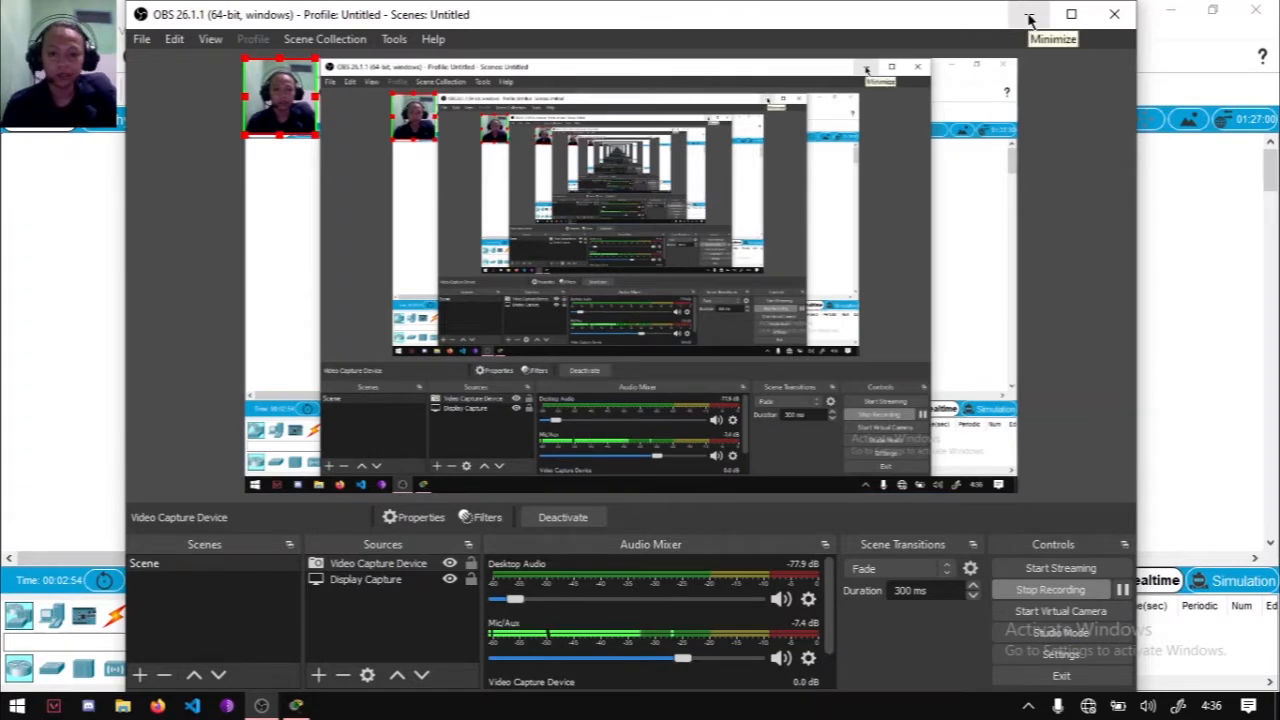
Step: Switch to Packet Tracer and open the activity file "4.7.1 Packet Tracer - Connect the Physical Layer.pka" from the Downloads folder
{"action": "left_click", "coordinate": [1030, 20]}
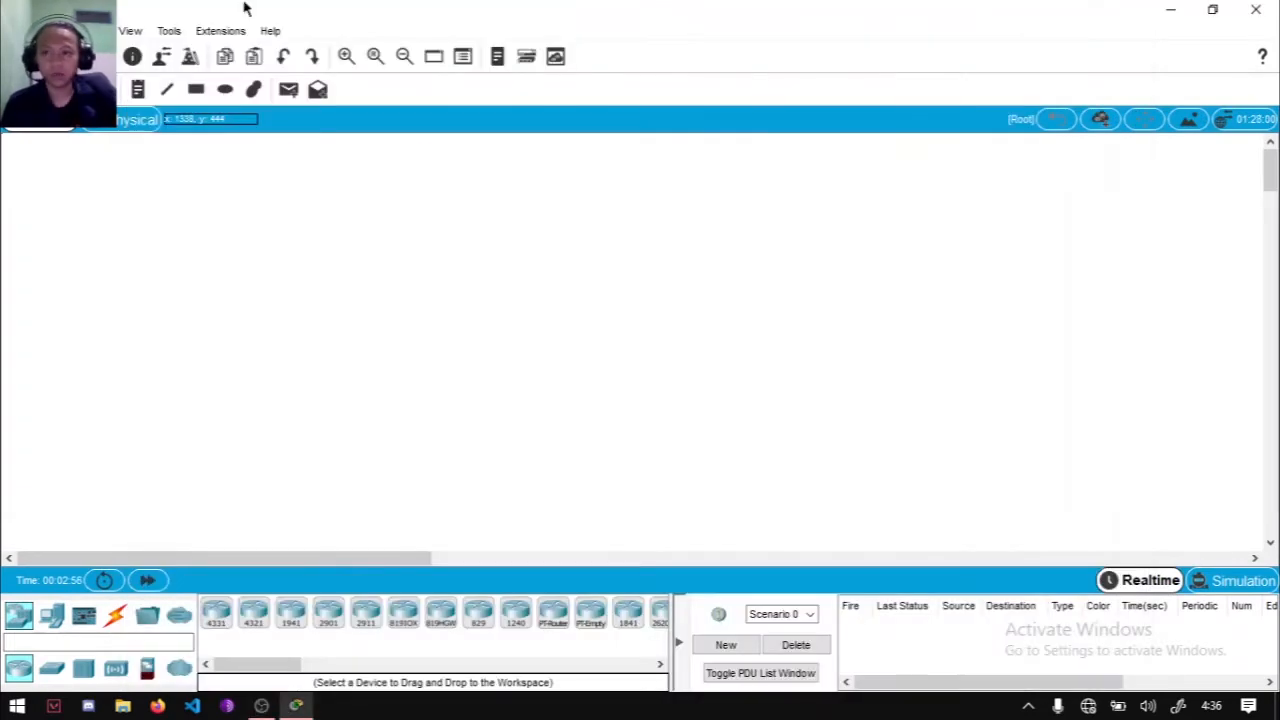
{"action": "key", "text": "alt+f"}
{"action": "key", "text": "Down"}
{"action": "key", "text": "Return"}
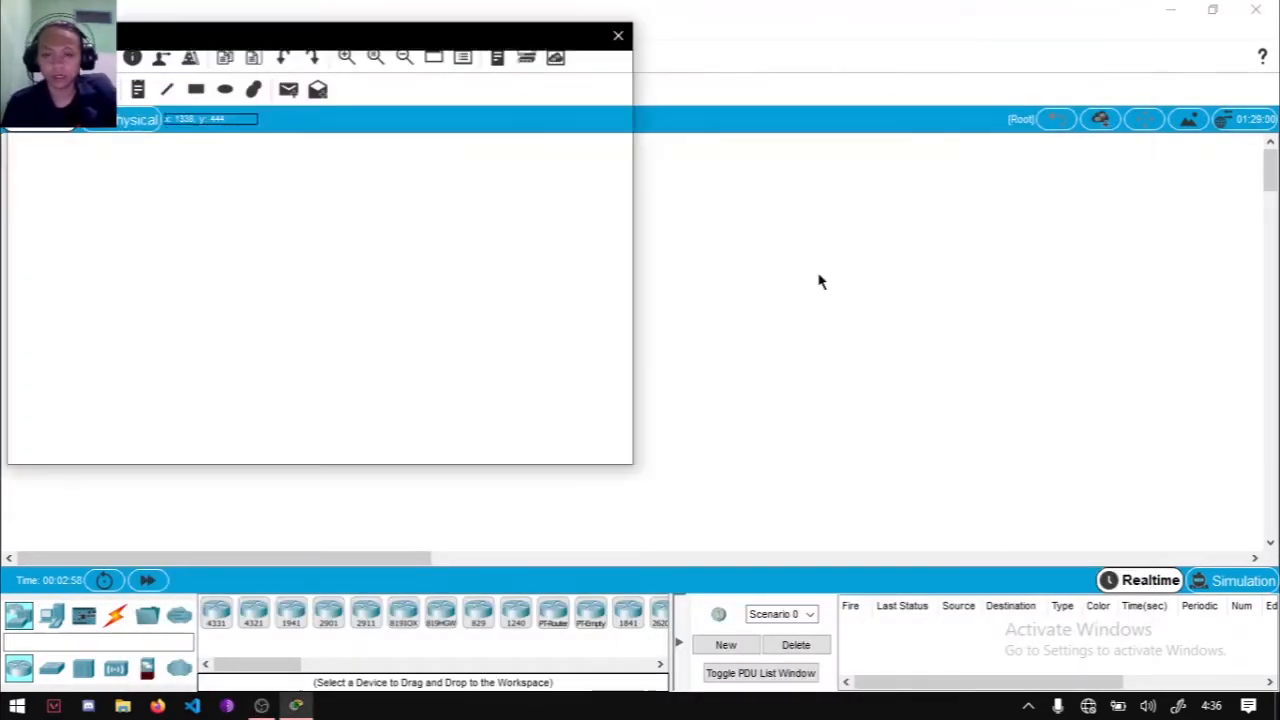
{"action": "scroll", "coordinate": [90, 230], "scroll_direction": "down", "scroll_amount": 1}
{"action": "scroll", "coordinate": [93, 275], "scroll_direction": "up", "scroll_amount": 1}
{"action": "left_click", "coordinate": [88, 266]}
{"action": "left_click", "coordinate": [252, 353]}
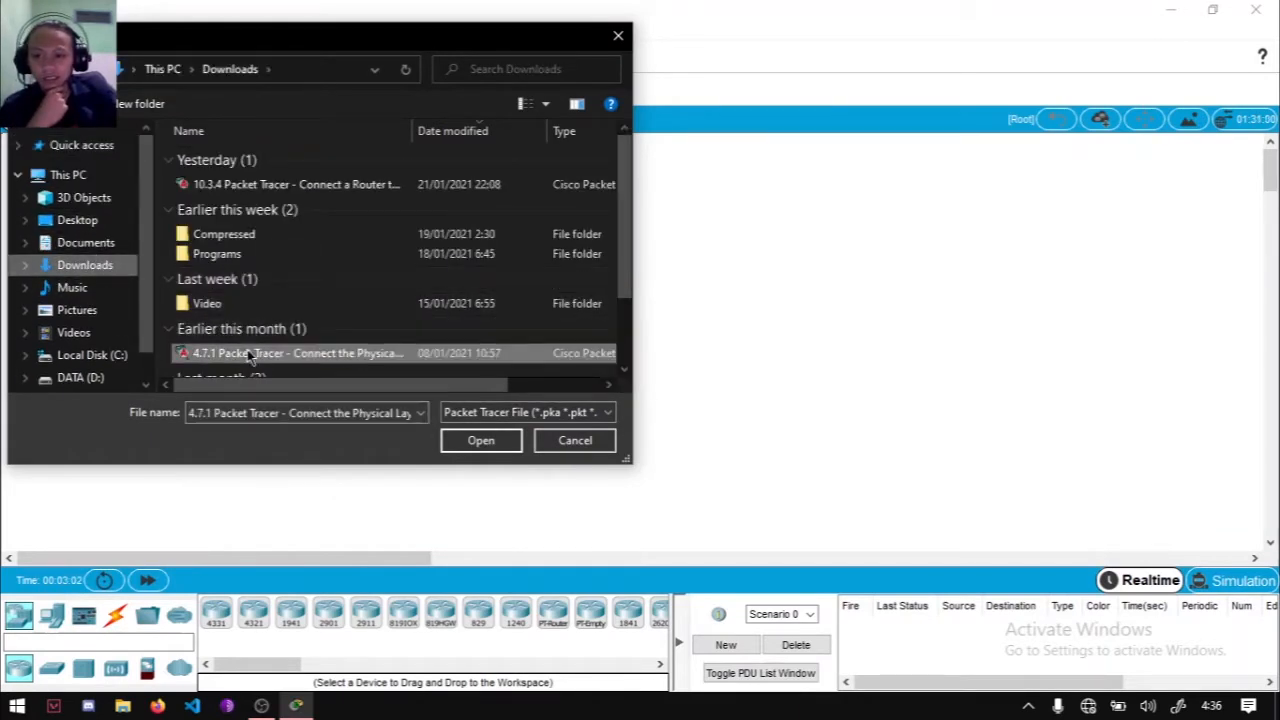
{"action": "left_click", "coordinate": [480, 440]}
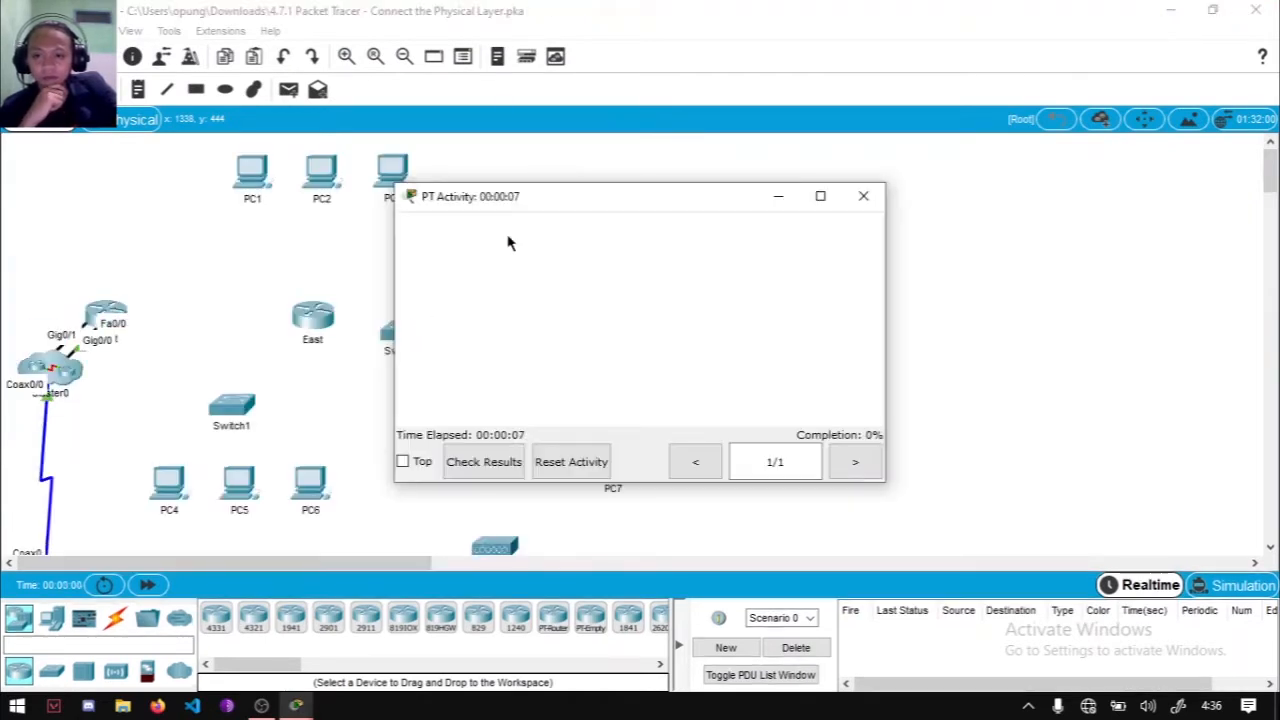
Step: Arrange the topology workspace and the activity instructions side by side, giving the workspace slightly more than half the screen width
{"action": "left_click_drag", "start_coordinate": [567, 200], "coordinate": [555, 245]}
{"action": "left_click", "coordinate": [905, 220]}
{"action": "key", "text": "super+Right"}
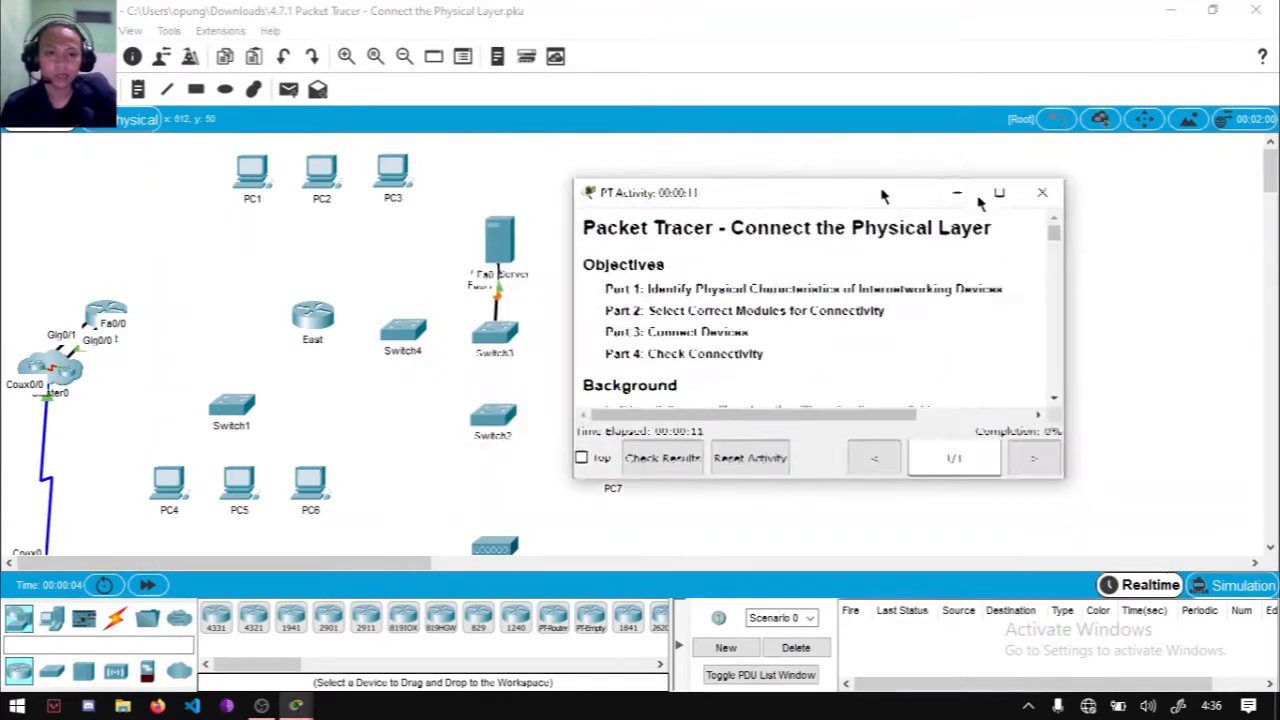
{"action": "left_click", "coordinate": [527, 146]}
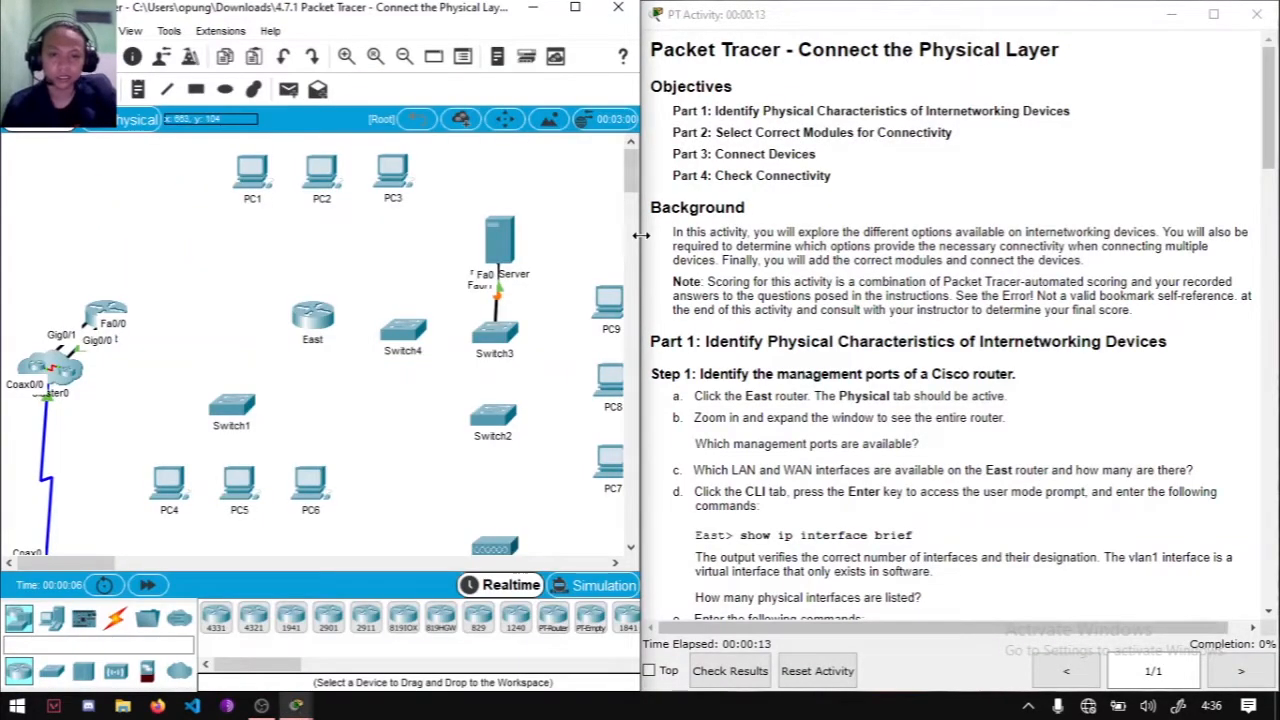
{"action": "left_click_drag", "start_coordinate": [641, 235], "coordinate": [781, 208]}
{"action": "left_click_drag", "start_coordinate": [990, 15], "coordinate": [1275, 48]}
{"action": "left_click", "coordinate": [150, 220]}
{"action": "left_click_drag", "start_coordinate": [641, 240], "coordinate": [708, 300]}
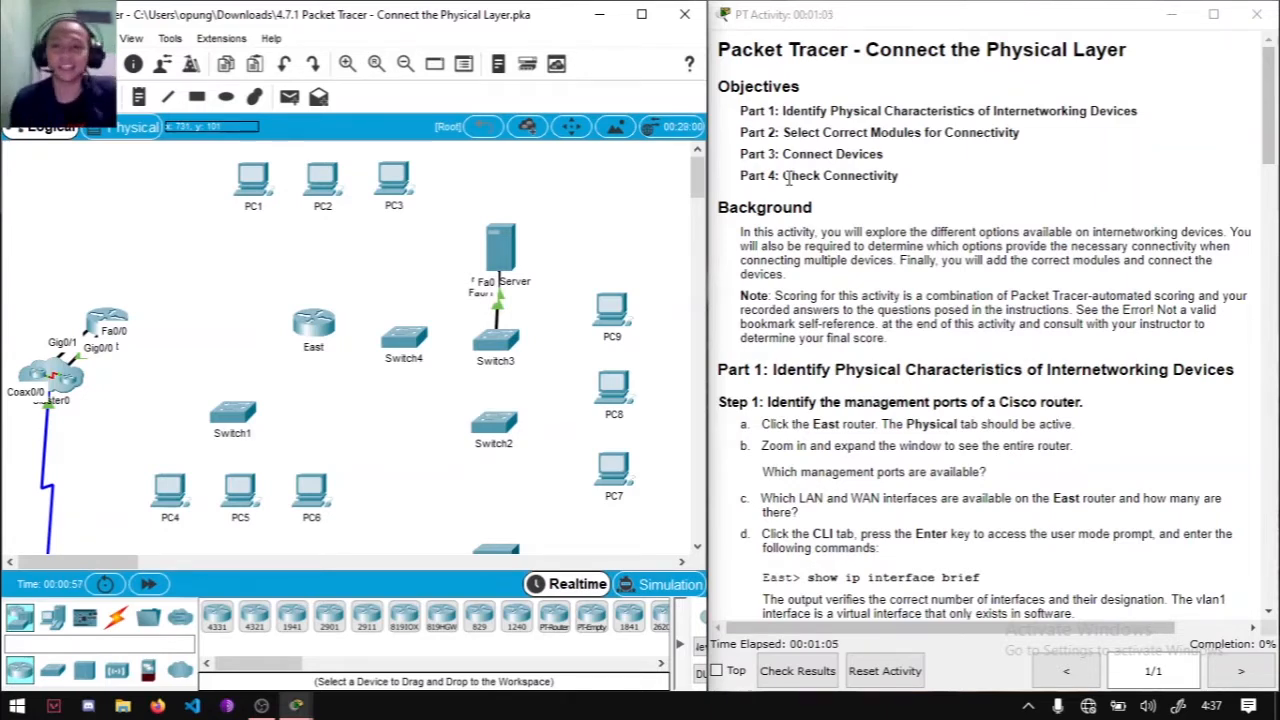
Step: Open the East router's physical device view, zoom in, and widen its window to show the entire router
{"action": "scroll", "coordinate": [830, 240], "scroll_direction": "down", "scroll_amount": 1}
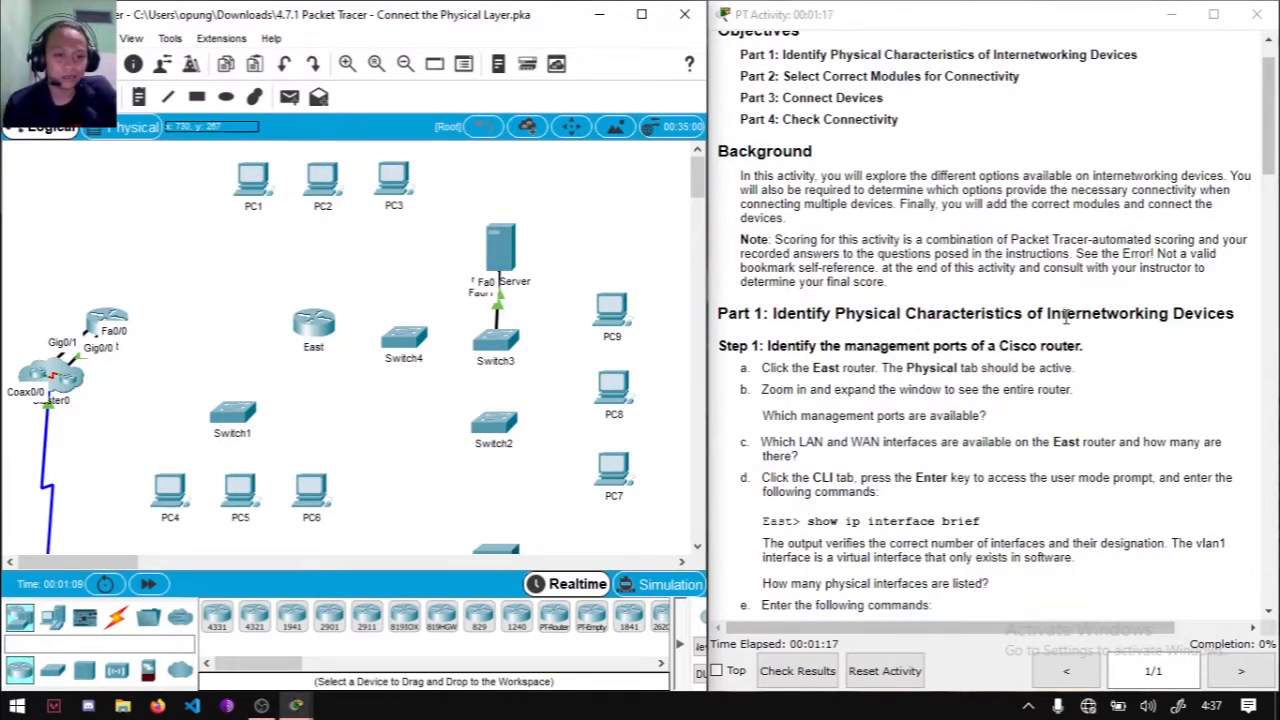
{"action": "scroll", "coordinate": [1066, 313], "scroll_direction": "up", "scroll_amount": 1}
{"action": "scroll", "coordinate": [880, 335], "scroll_direction": "down", "scroll_amount": 1}
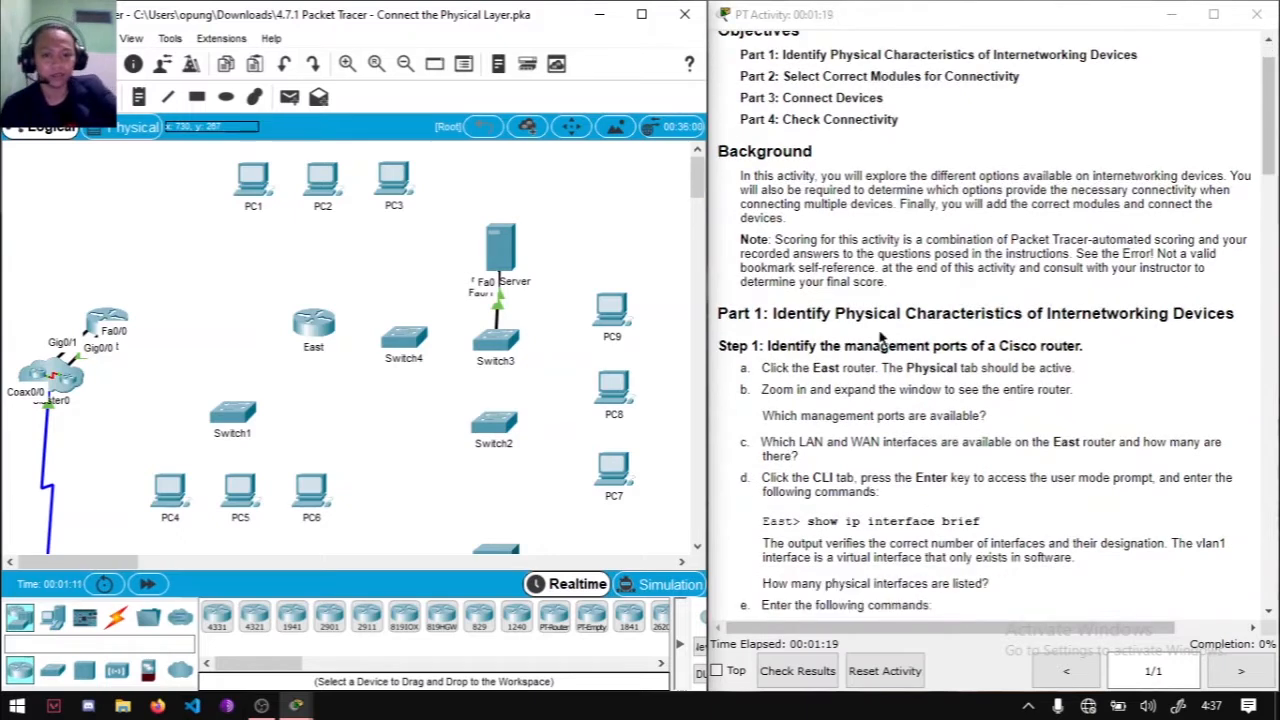
{"action": "scroll", "coordinate": [790, 347], "scroll_direction": "down", "scroll_amount": 1}
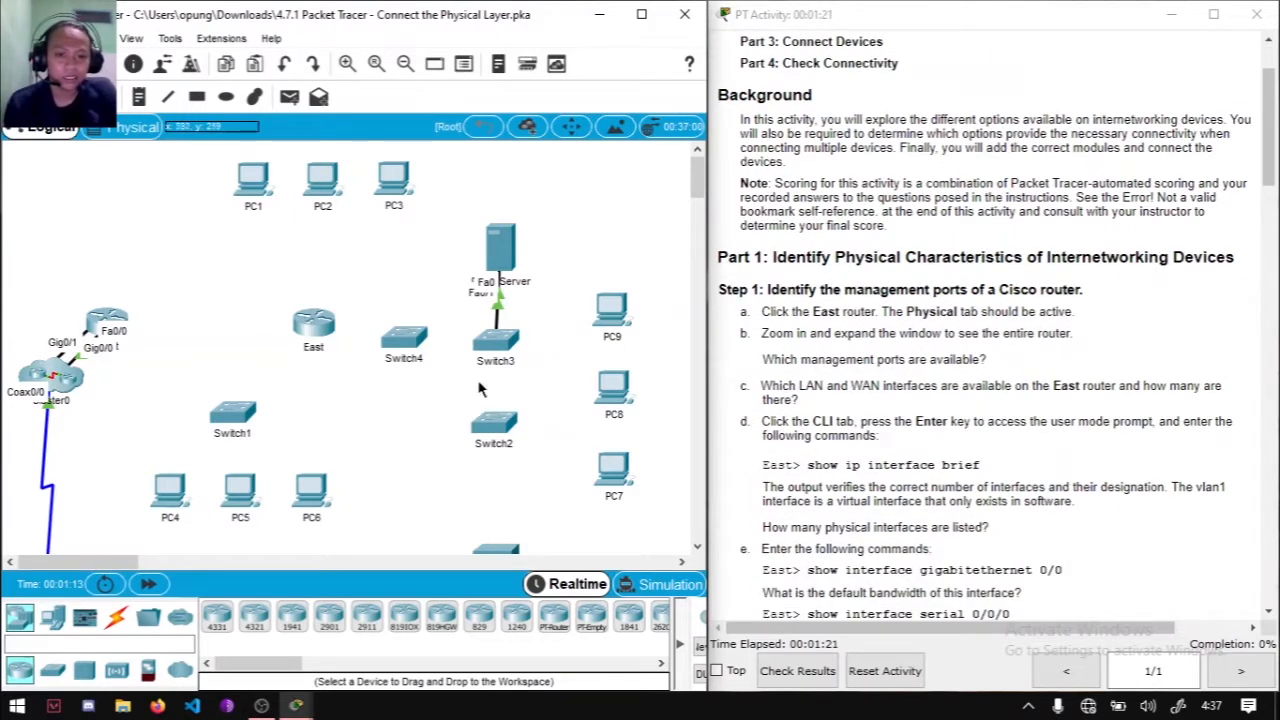
{"action": "left_click", "coordinate": [312, 328]}
{"action": "left_click_drag", "start_coordinate": [588, 83], "coordinate": [412, 102]}
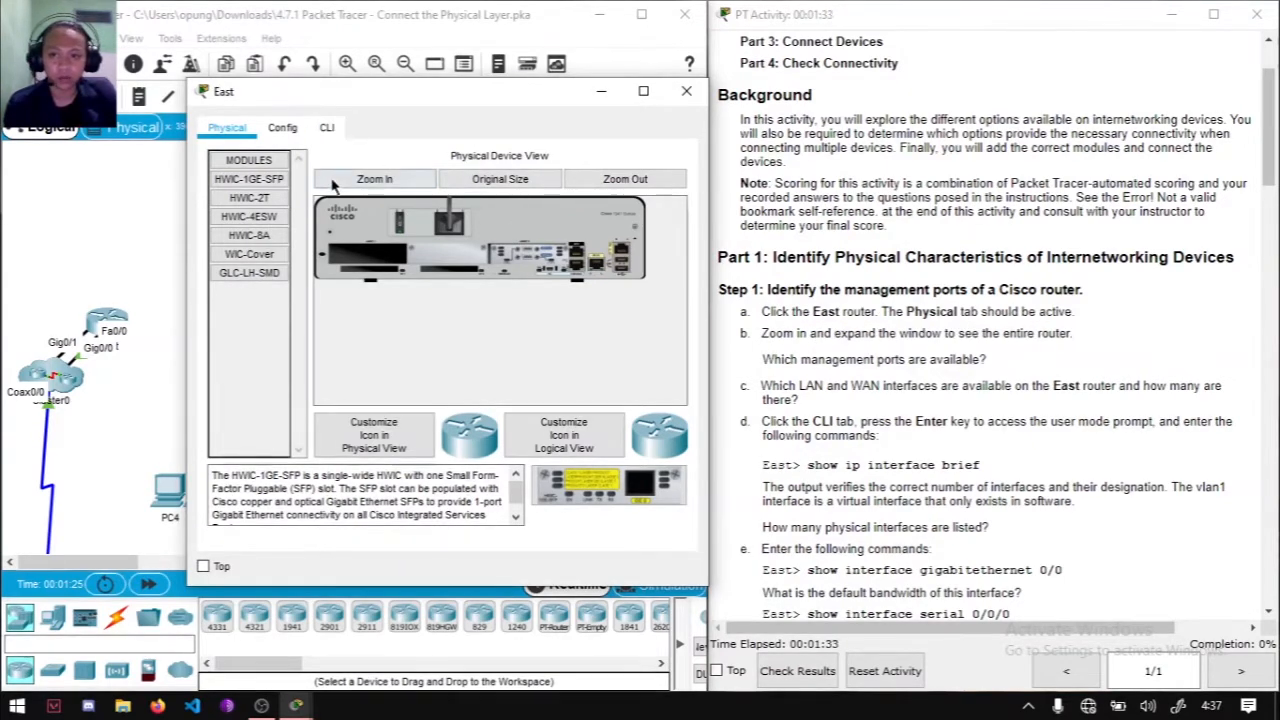
{"action": "left_click", "coordinate": [375, 179]}
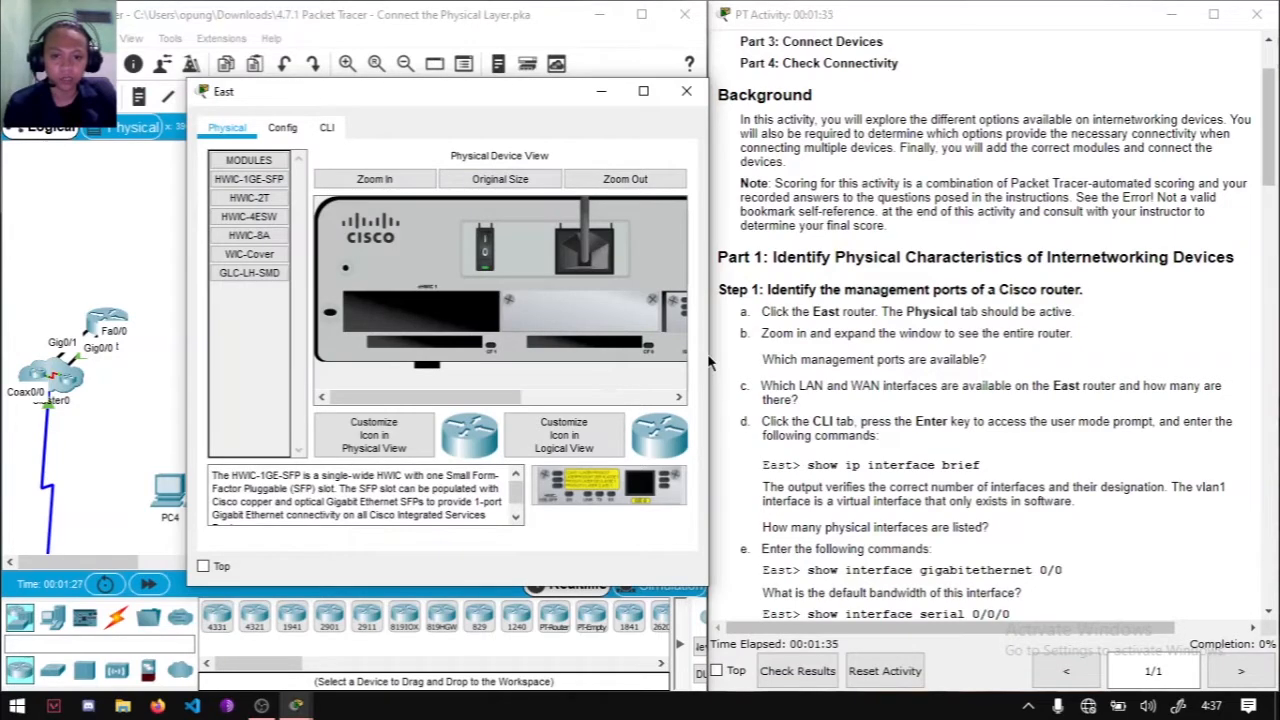
{"action": "left_click_drag", "start_coordinate": [707, 354], "coordinate": [1066, 324]}
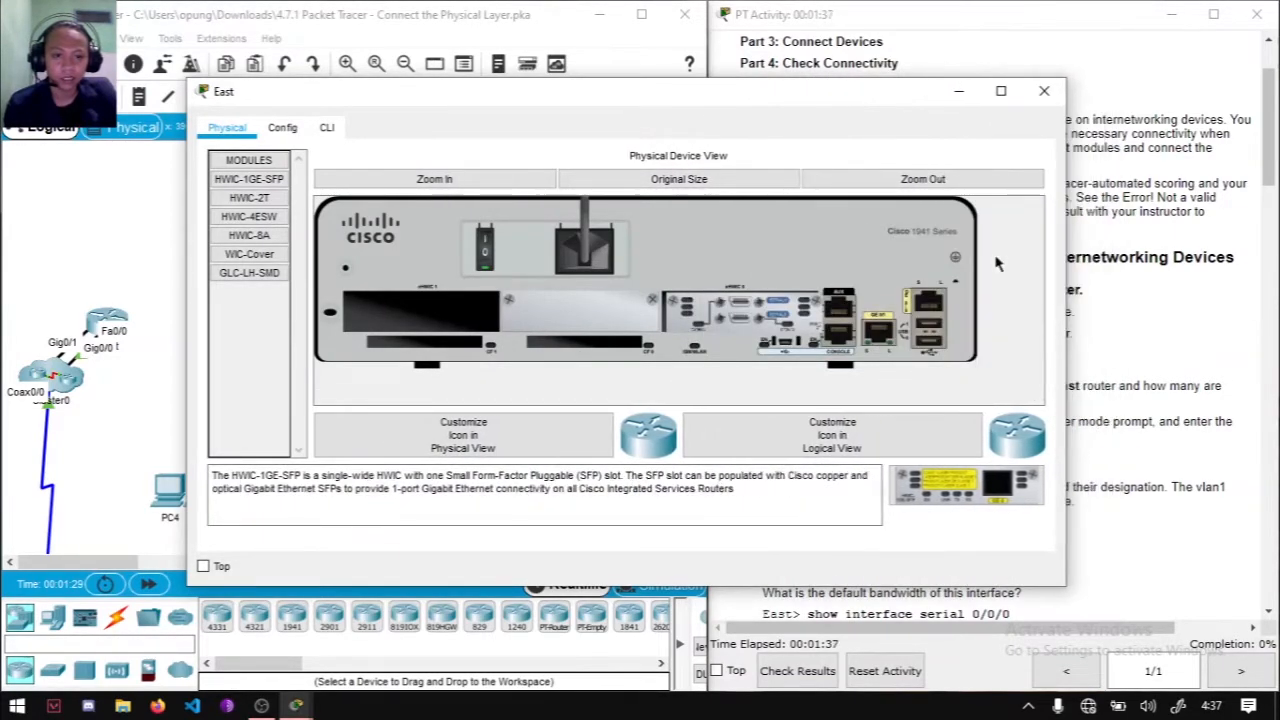
{"action": "left_click_drag", "start_coordinate": [822, 100], "coordinate": [778, 122]}
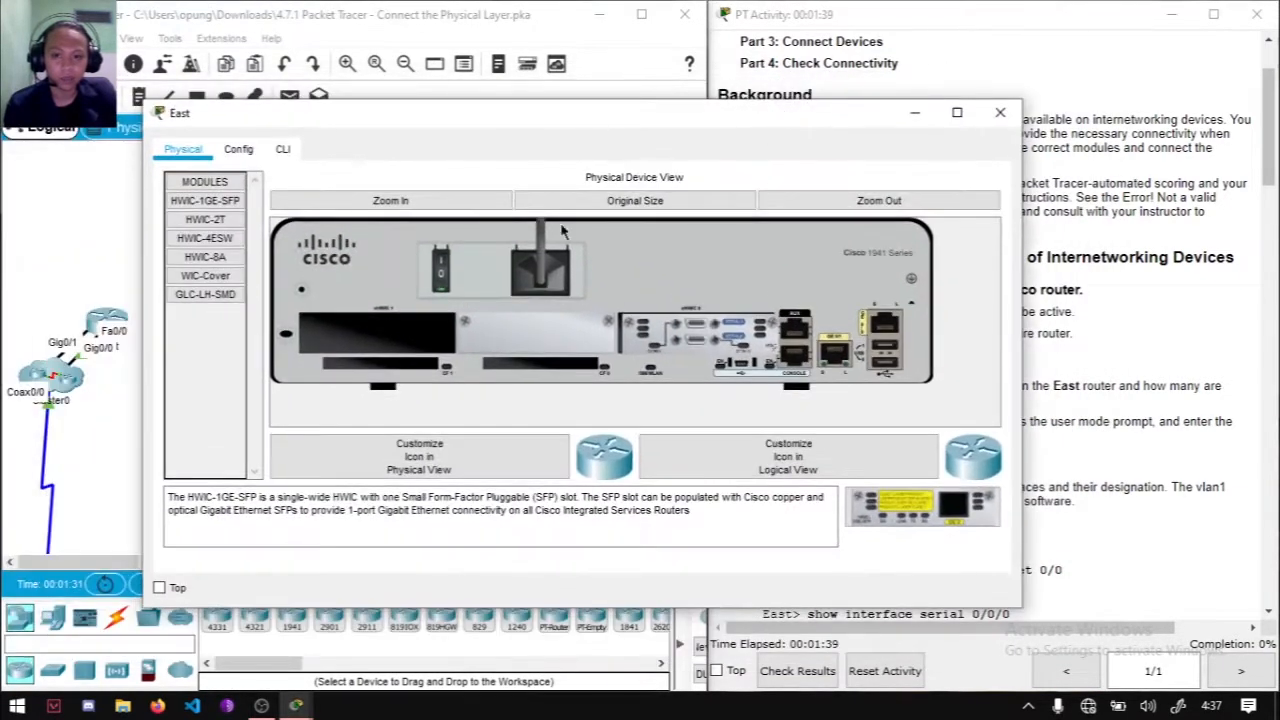
Step: Examine the East router's ports and its HWIC-1GE-SFP, HWIC-2T and GLC-LH-SMD module descriptions against the activity's port and interface questions
{"action": "left_click", "coordinate": [197, 202]}
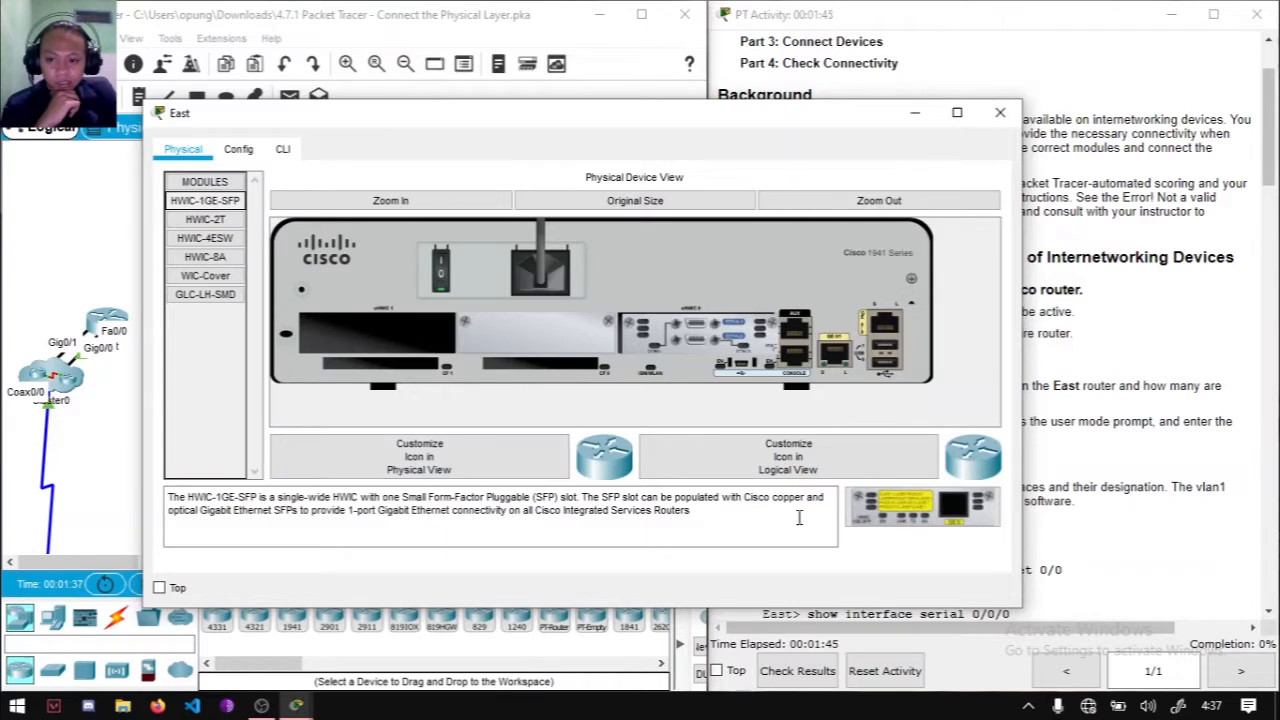
{"action": "left_click", "coordinate": [205, 219]}
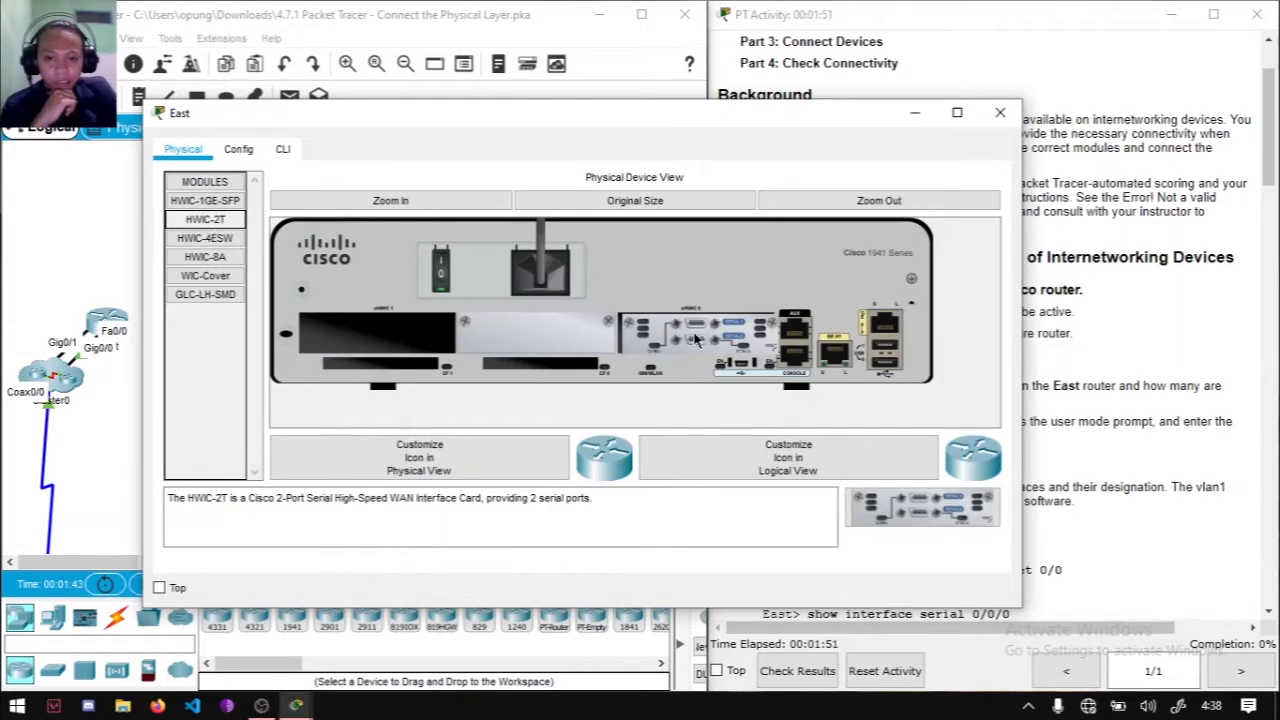
{"action": "left_click_drag", "start_coordinate": [903, 124], "coordinate": [614, 84]}
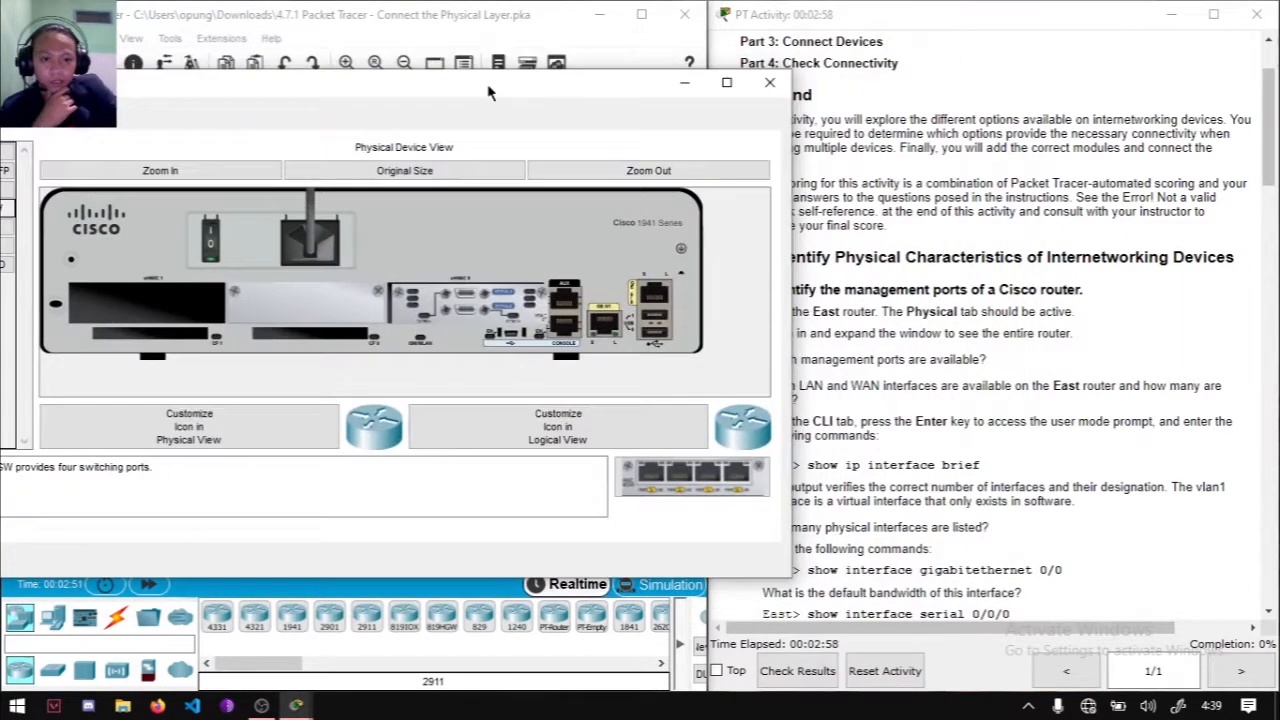
{"action": "left_click_drag", "start_coordinate": [486, 89], "coordinate": [446, 80]}
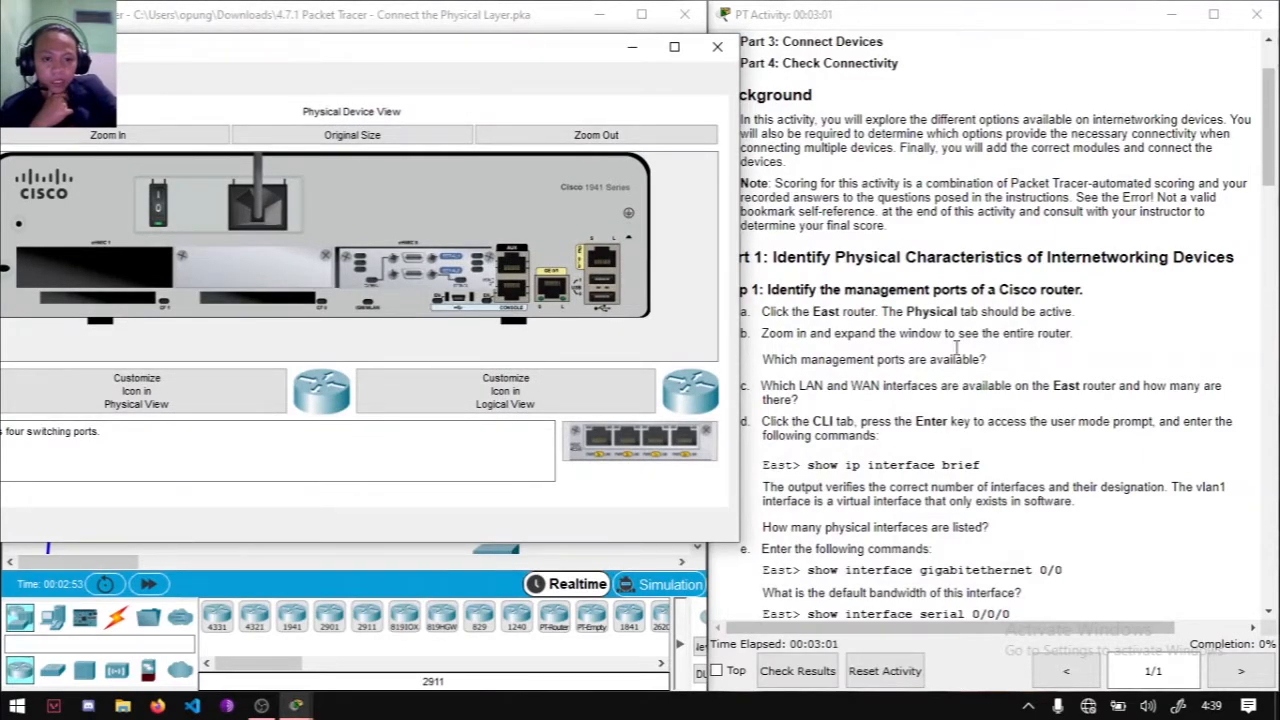
{"action": "left_click_drag", "start_coordinate": [510, 52], "coordinate": [724, 44]}
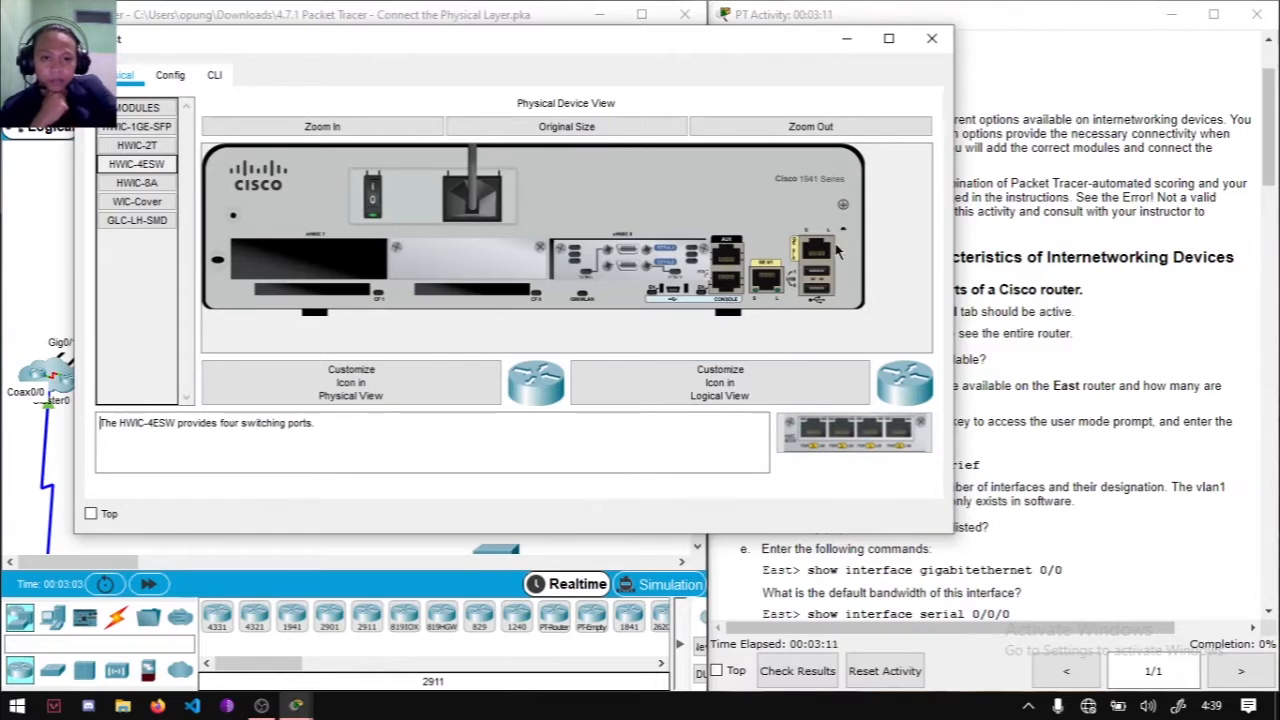
{"action": "left_click_drag", "start_coordinate": [787, 45], "coordinate": [524, 57]}
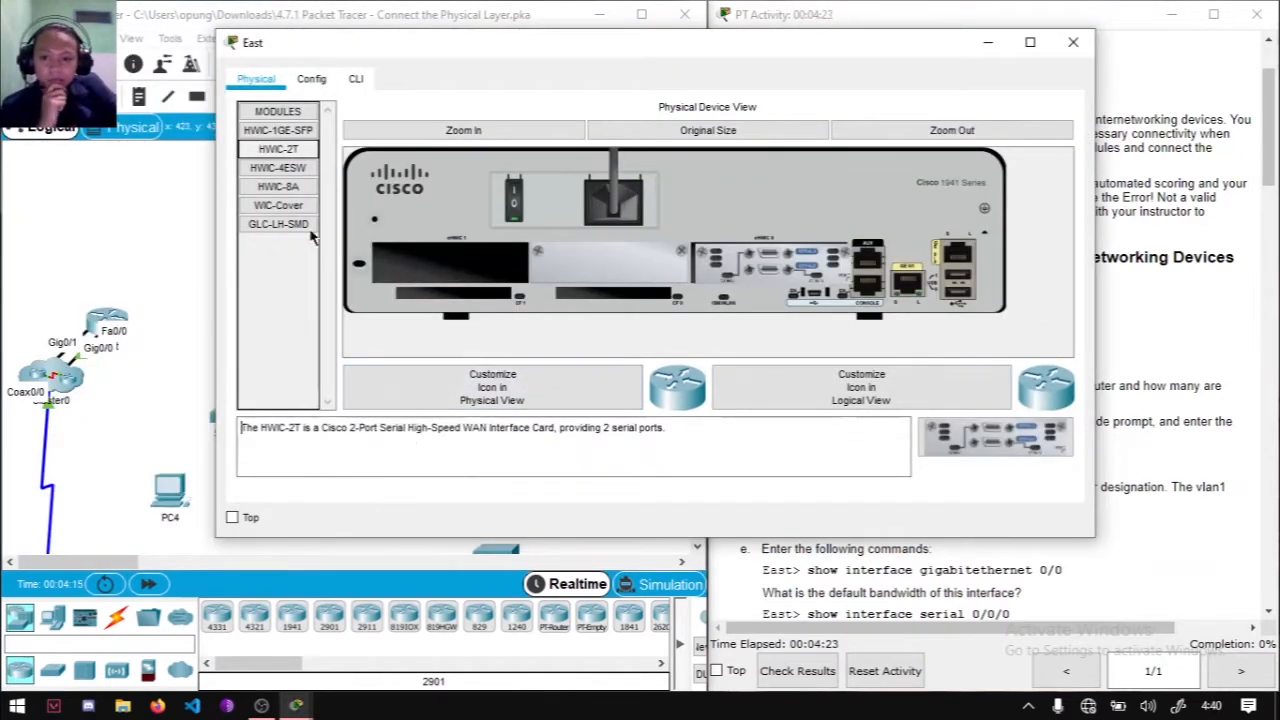
{"action": "left_click", "coordinate": [256, 225]}
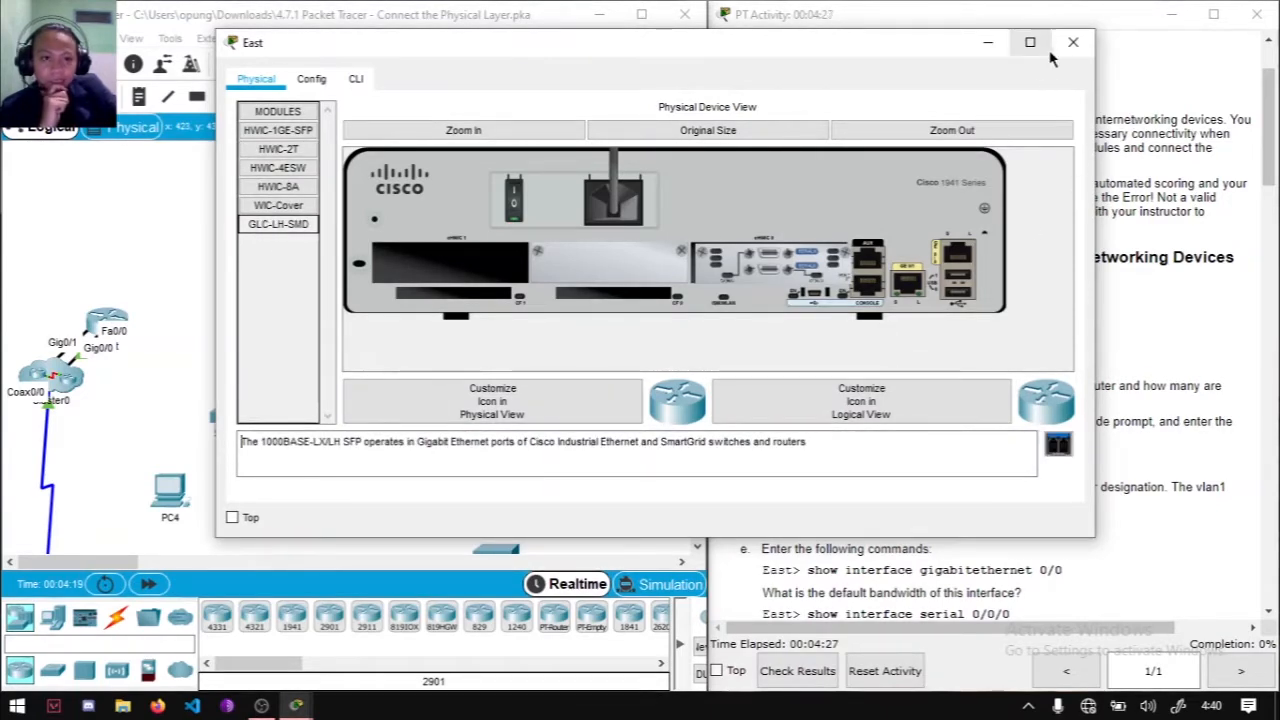
{"action": "left_click_drag", "start_coordinate": [869, 49], "coordinate": [463, 64]}
{"action": "scroll", "coordinate": [864, 318], "scroll_direction": "down", "scroll_amount": 1}
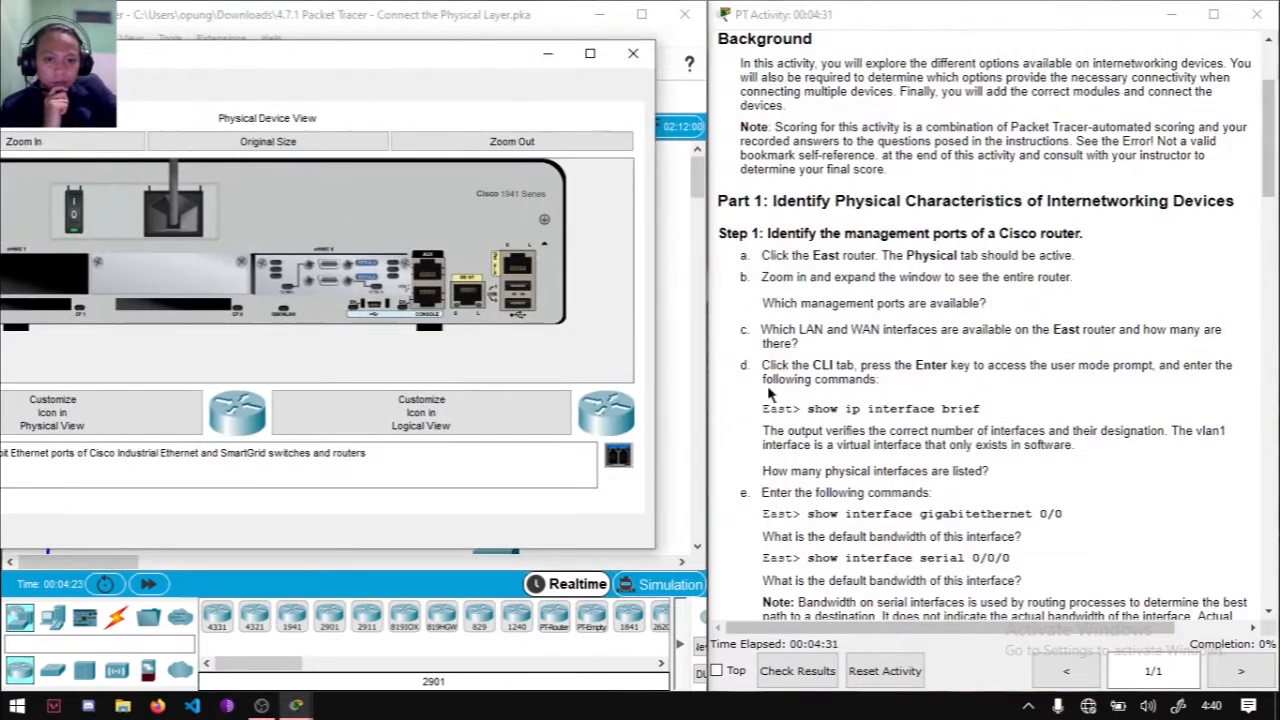
{"action": "left_click_drag", "start_coordinate": [466, 62], "coordinate": [521, 63]}
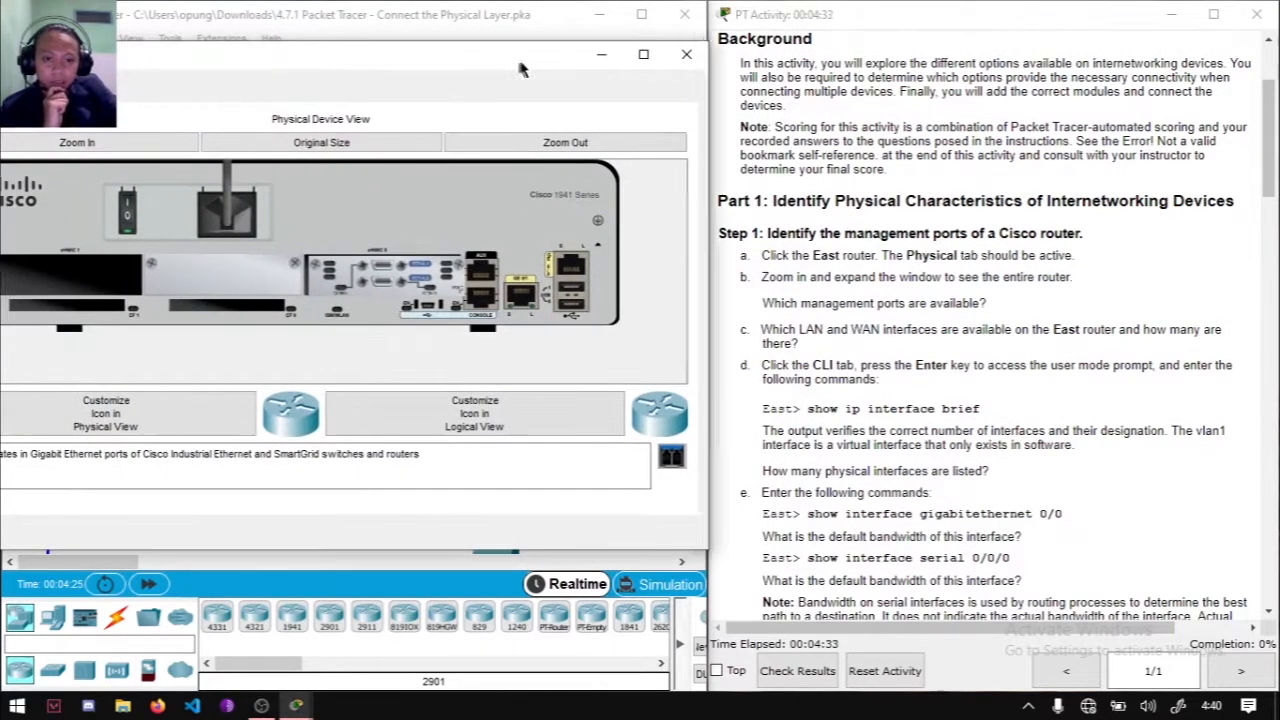
Step: Zoom the East router's device view back out, then start its command line session at the user mode prompt
{"action": "left_click", "coordinate": [524, 141]}
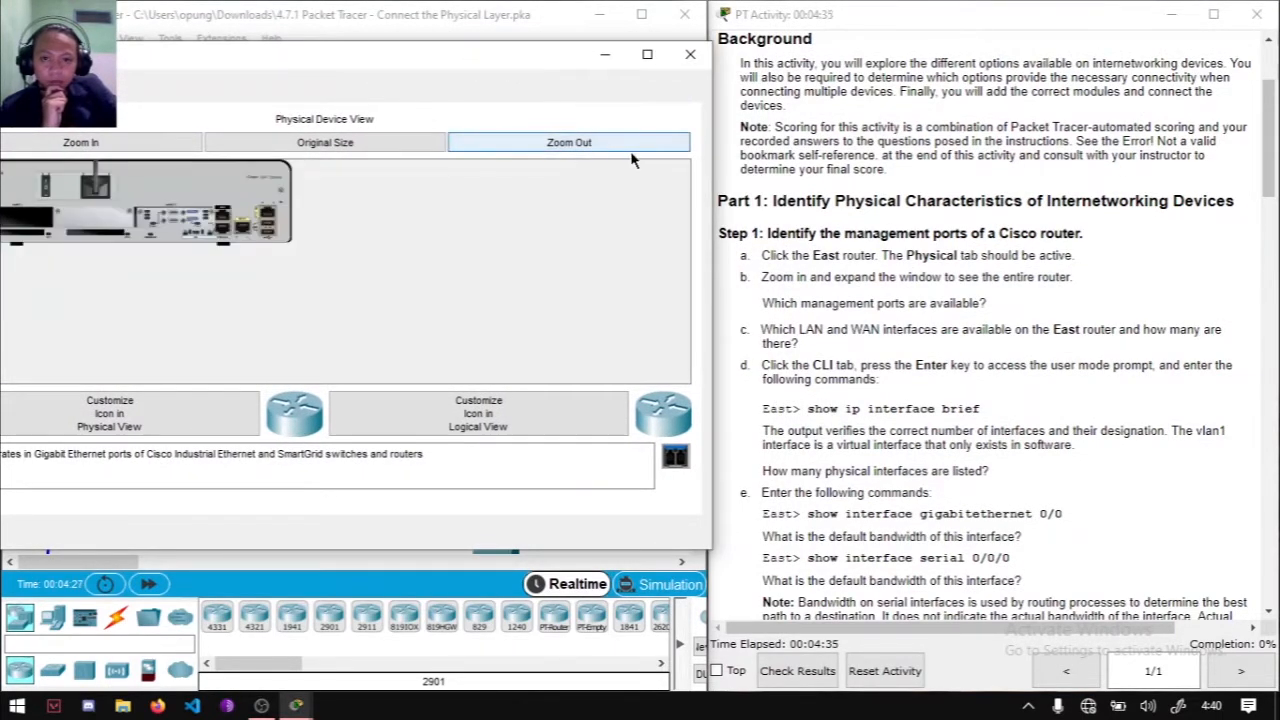
{"action": "left_click_drag", "start_coordinate": [715, 162], "coordinate": [472, 166]}
{"action": "left_click_drag", "start_coordinate": [283, 66], "coordinate": [525, 93]}
{"action": "left_click", "coordinate": [210, 118]}
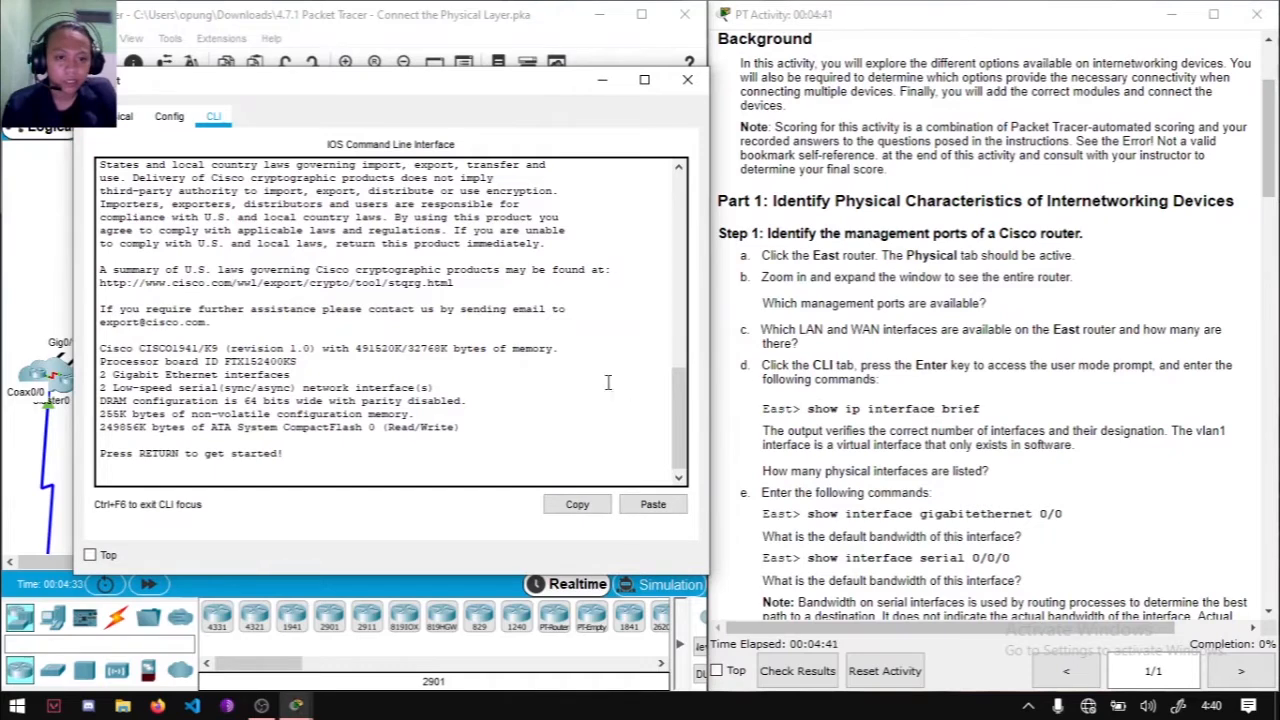
{"action": "left_click", "coordinate": [573, 373]}
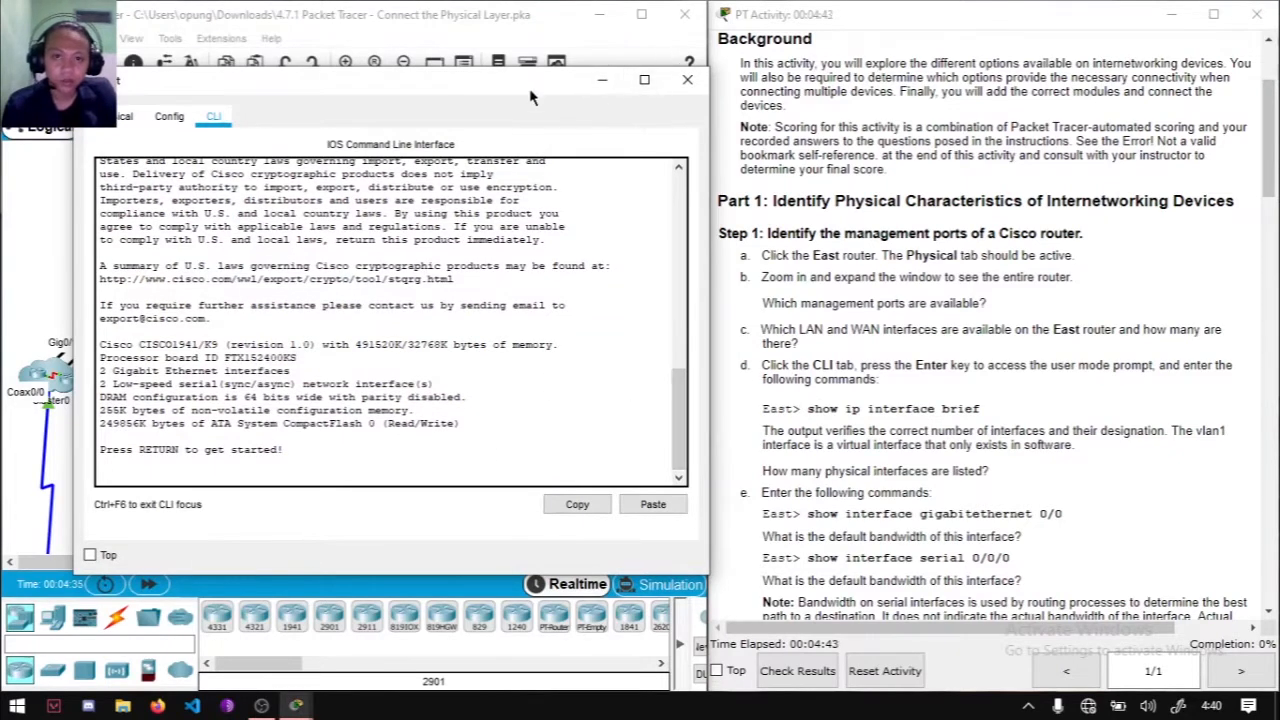
{"action": "left_click_drag", "start_coordinate": [530, 92], "coordinate": [530, 40]}
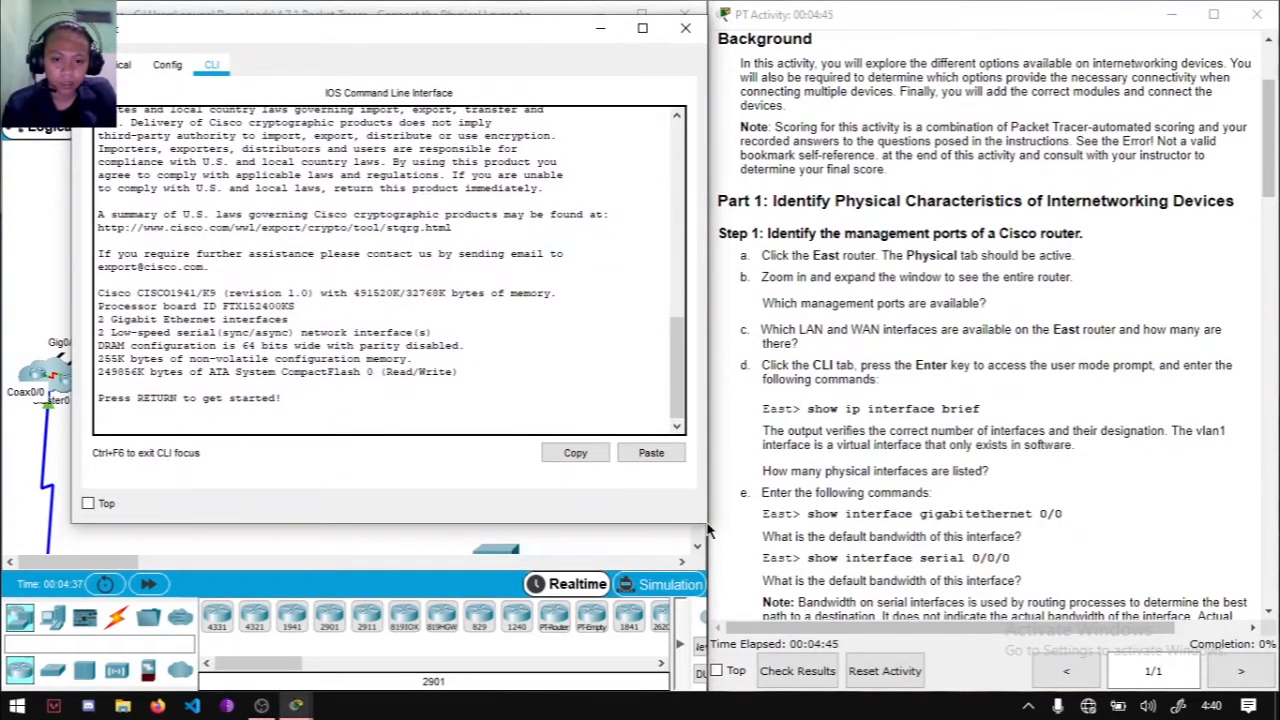
{"action": "left_click_drag", "start_coordinate": [703, 522], "coordinate": [818, 526]}
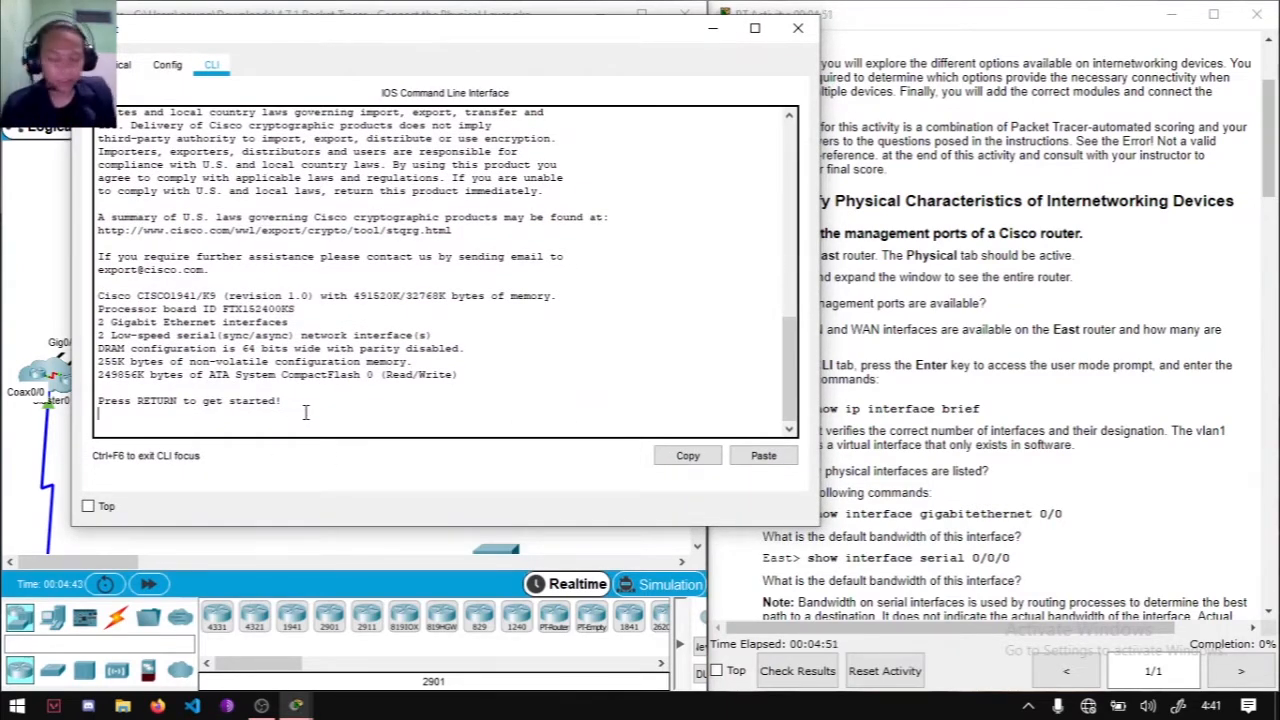
{"action": "key", "text": "Return"}
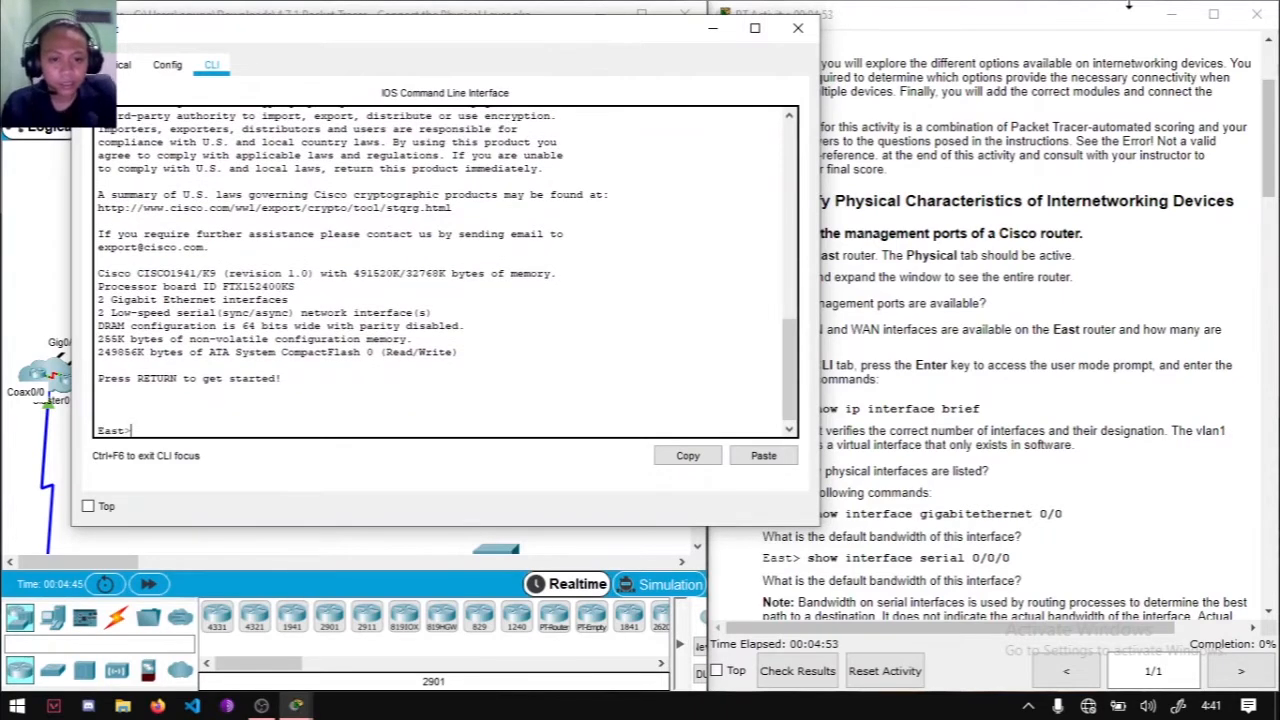
Step: Enter privileged mode with enable on the East router and run show ip interface brief for the physical interfaces question
{"action": "left_click_drag", "start_coordinate": [633, 44], "coordinate": [577, 50]}
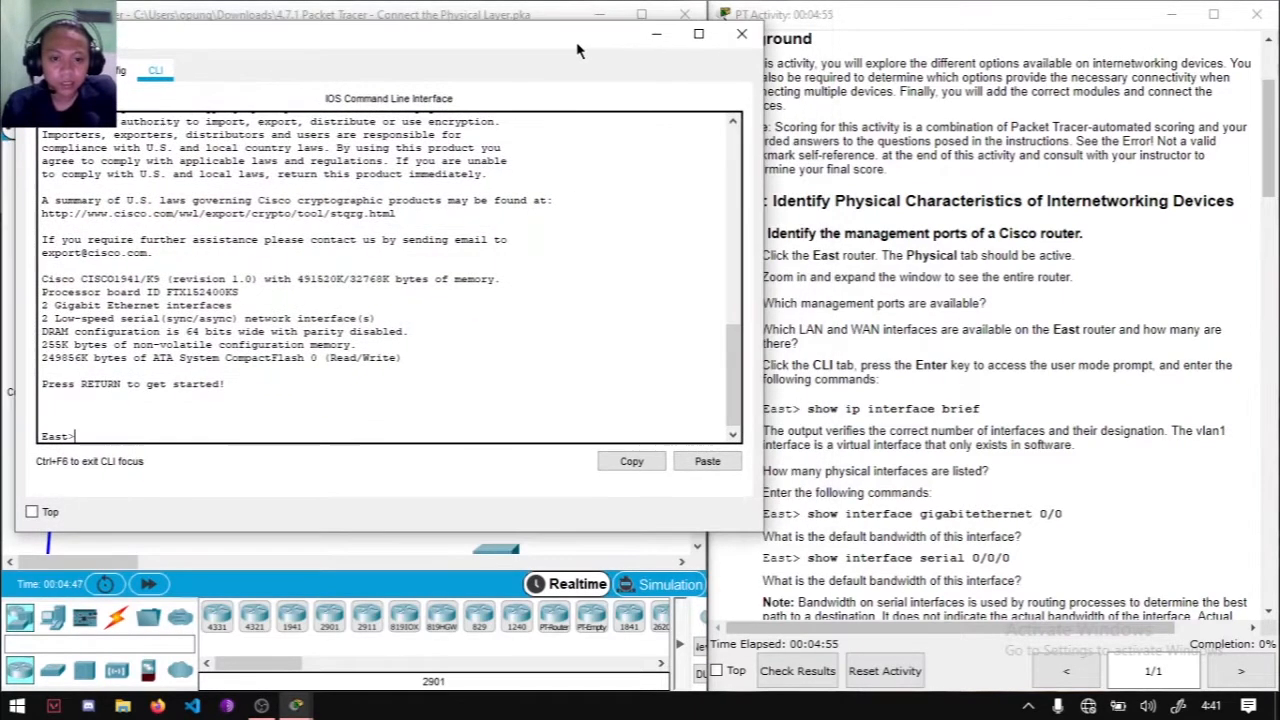
{"action": "type", "text": "enable"}
{"action": "key", "text": "Return"}
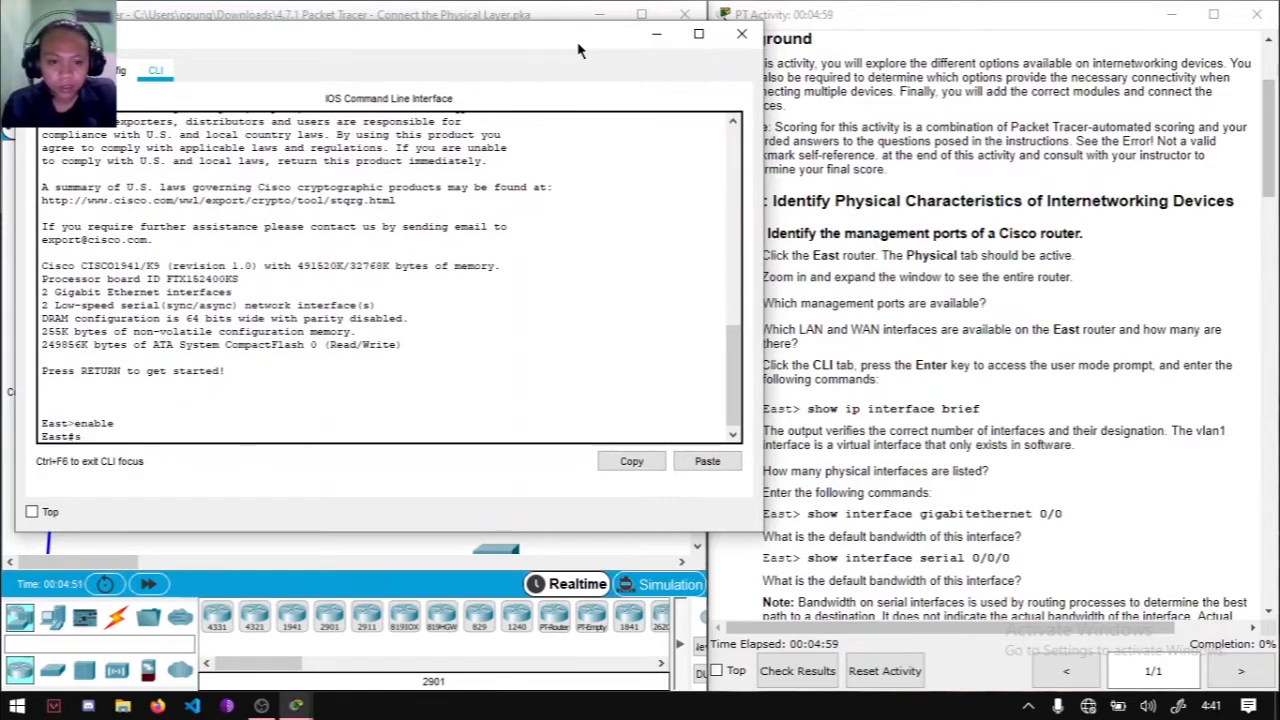
{"action": "type", "text": "show i"}
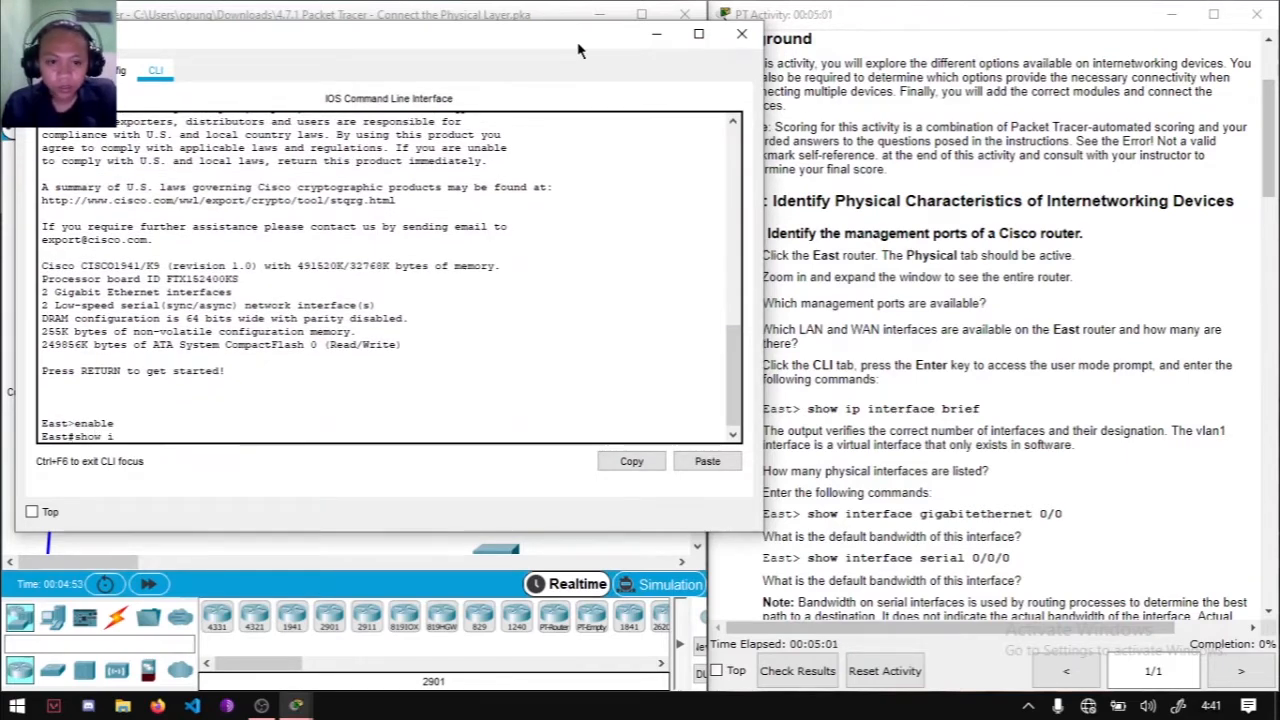
{"action": "type", "text": "p interface bried"}
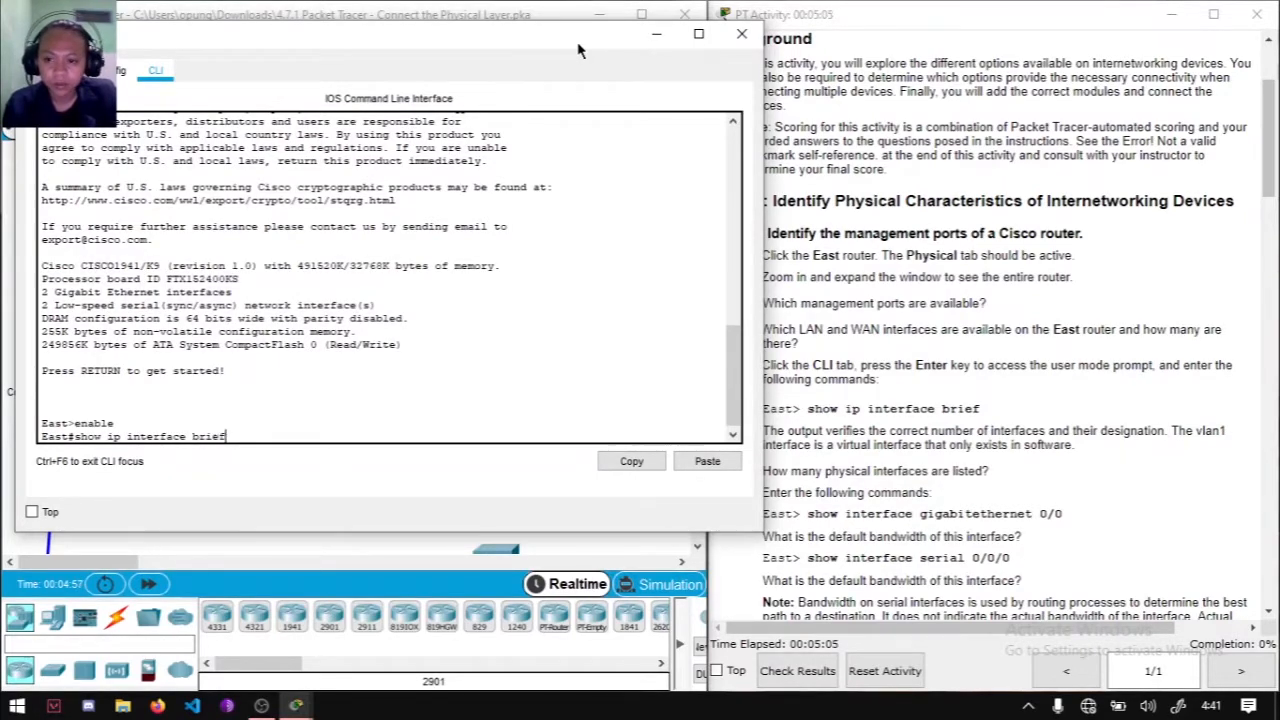
{"action": "key", "text": "Return"}
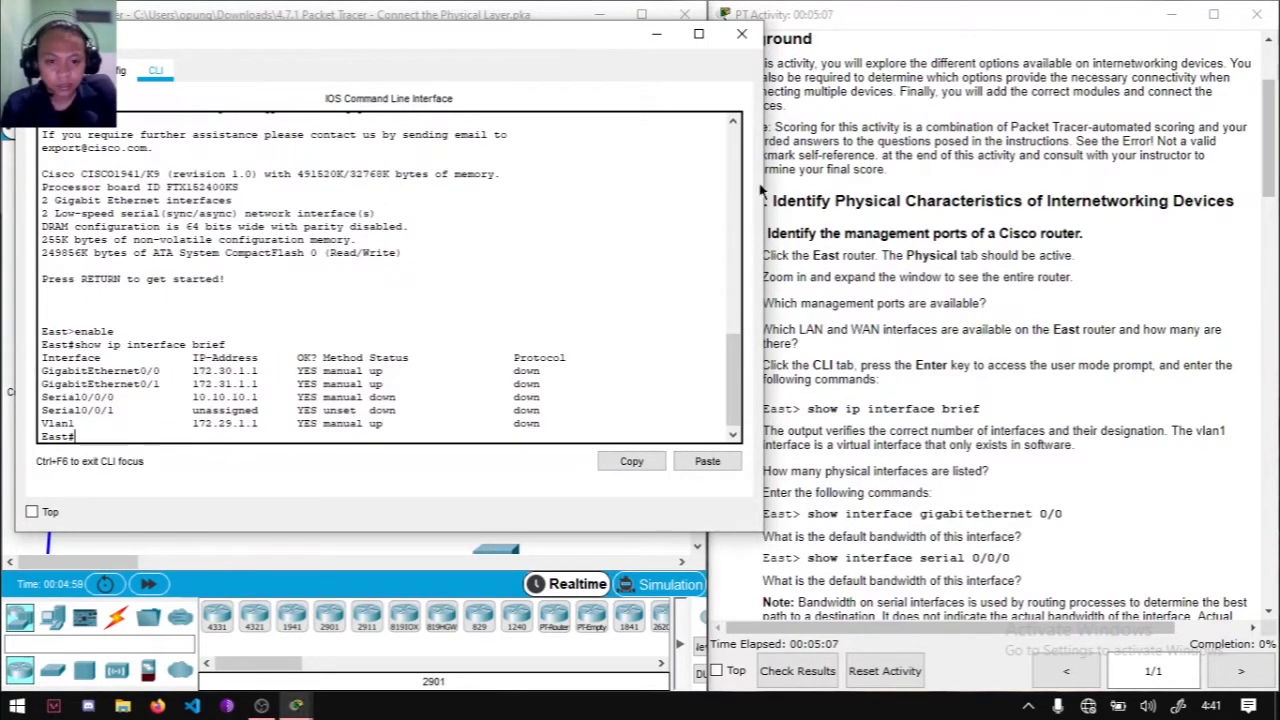
{"action": "left_click", "coordinate": [969, 469]}
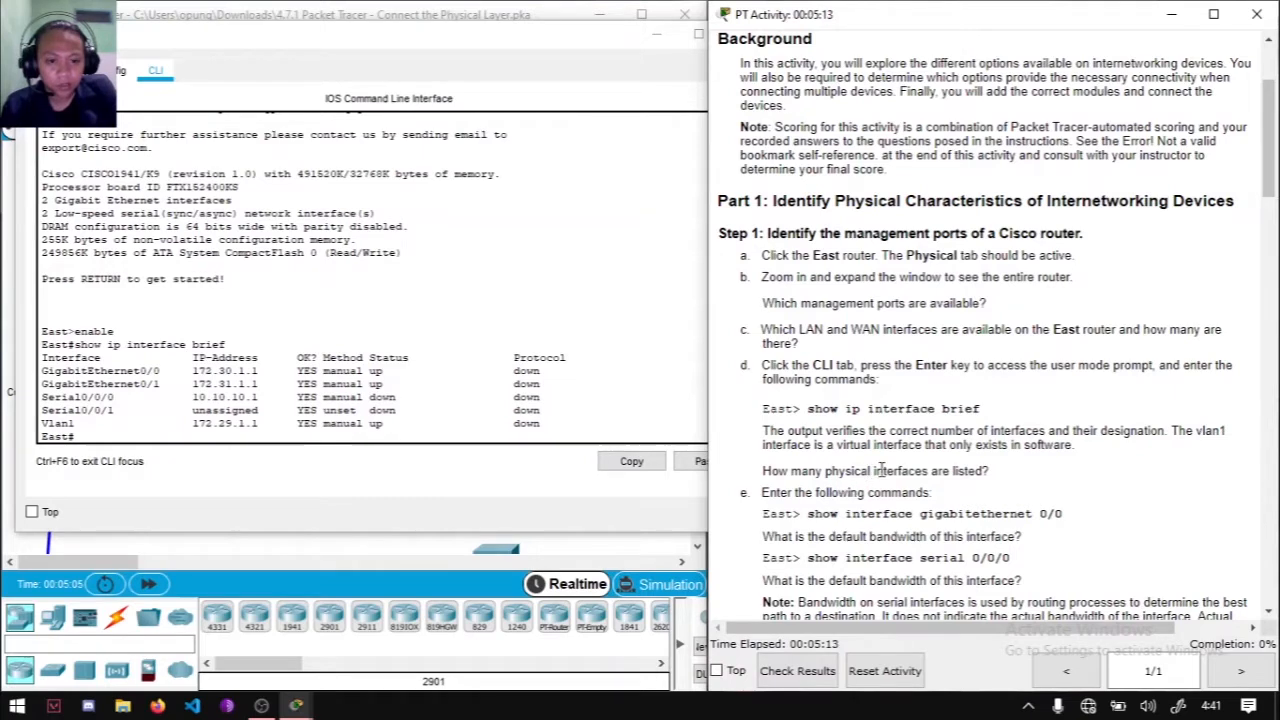
Step: Highlight the GigabitEthernet and Serial rows in the East router's interface brief output for the physical interfaces question
{"action": "left_click", "coordinate": [620, 420]}
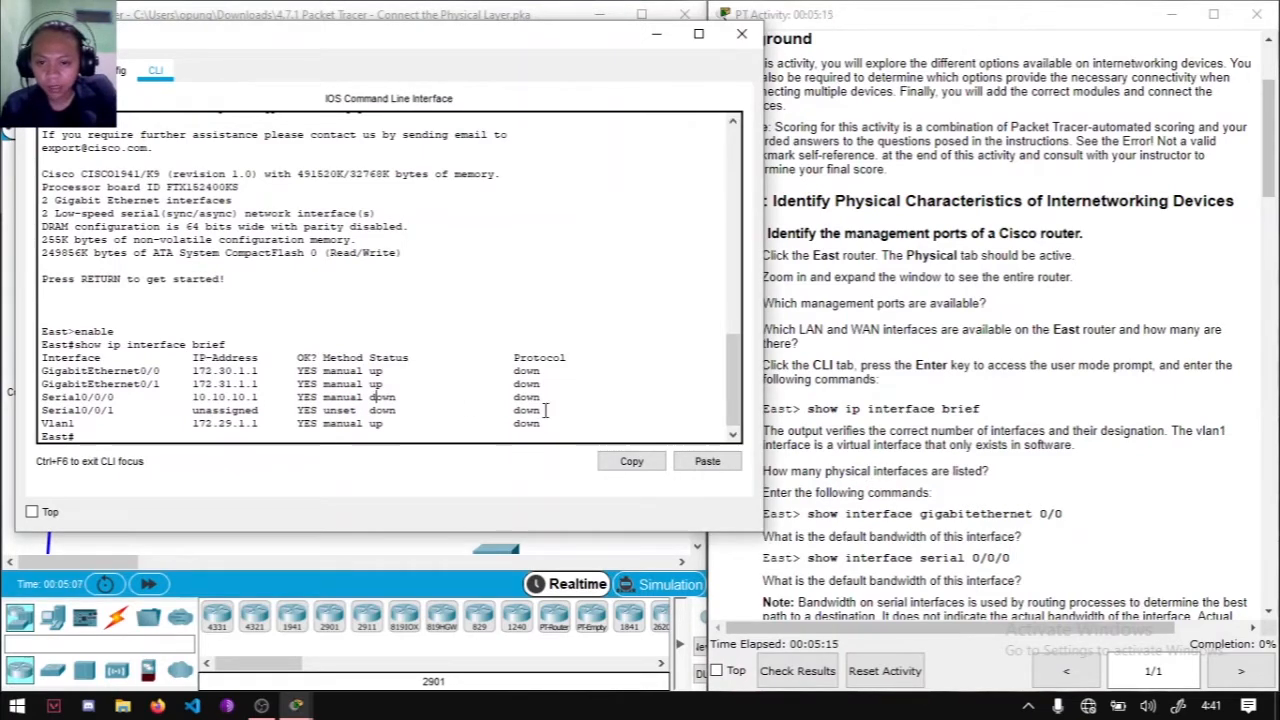
{"action": "left_click_drag", "start_coordinate": [545, 410], "coordinate": [42, 371]}
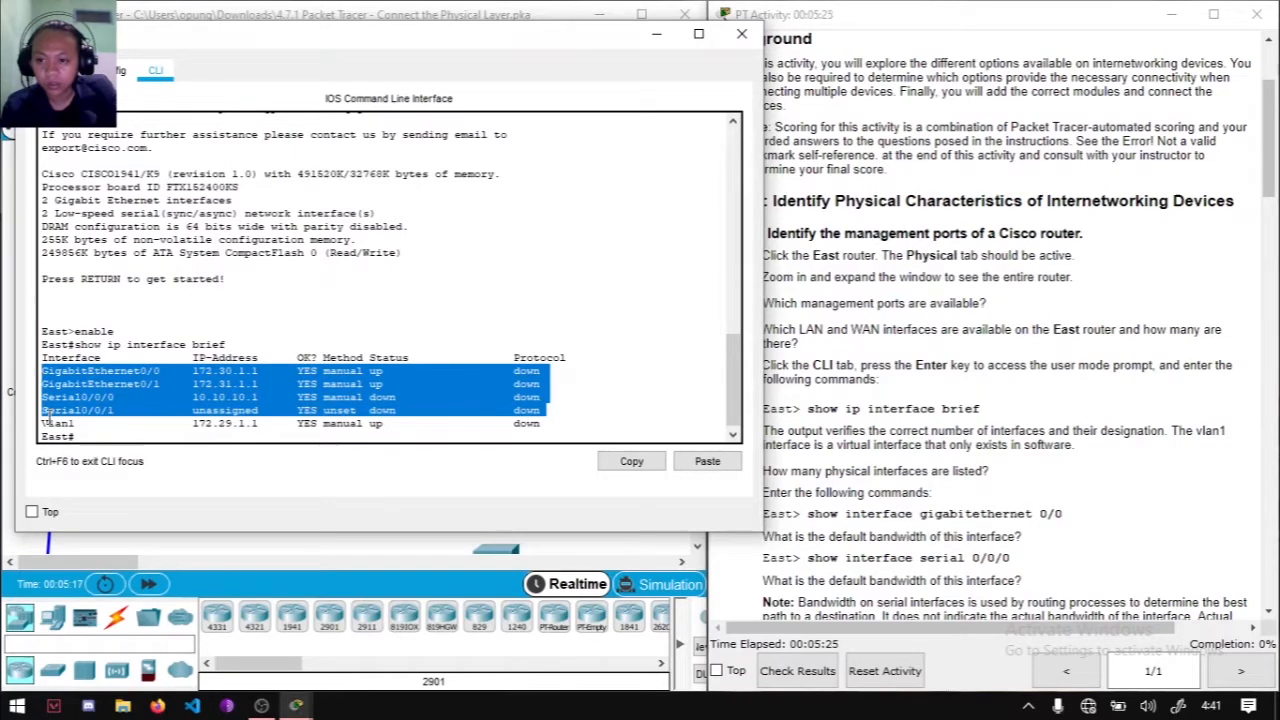
{"action": "left_click", "coordinate": [954, 480]}
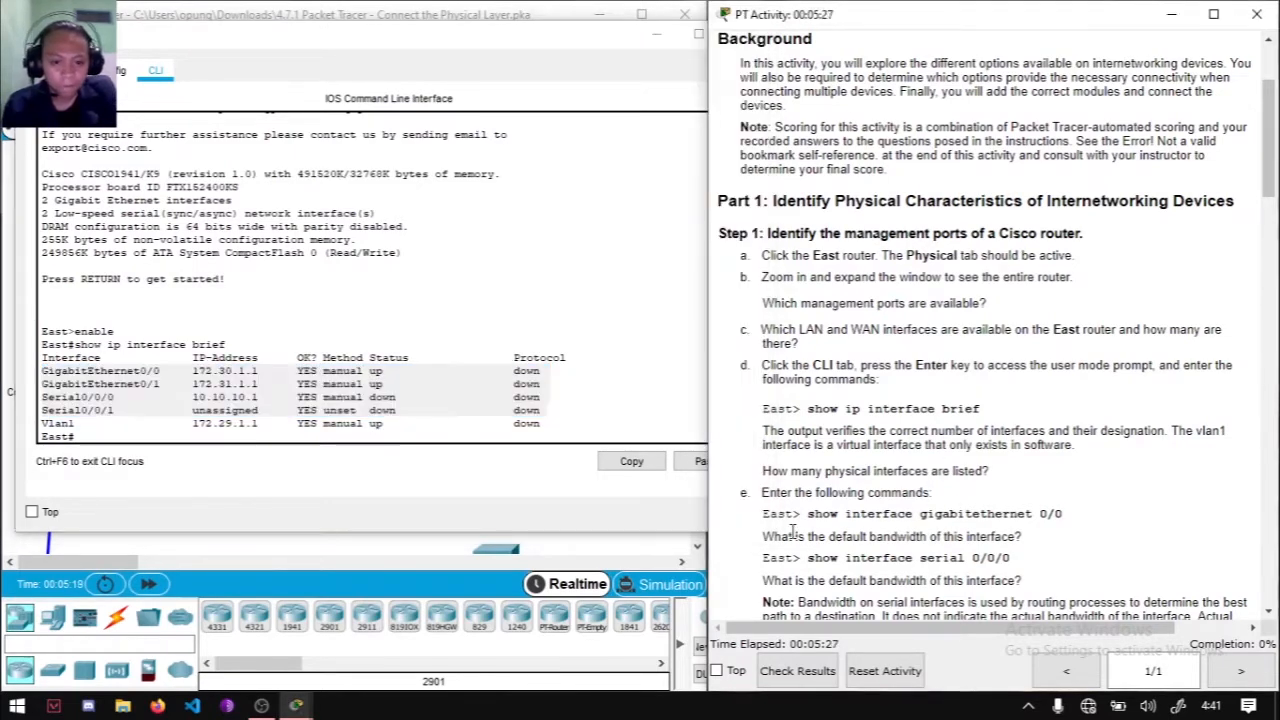
Step: Write the command show interface serial 0/0/0 at the East router's privileged prompt without running it
{"action": "left_click", "coordinate": [455, 352]}
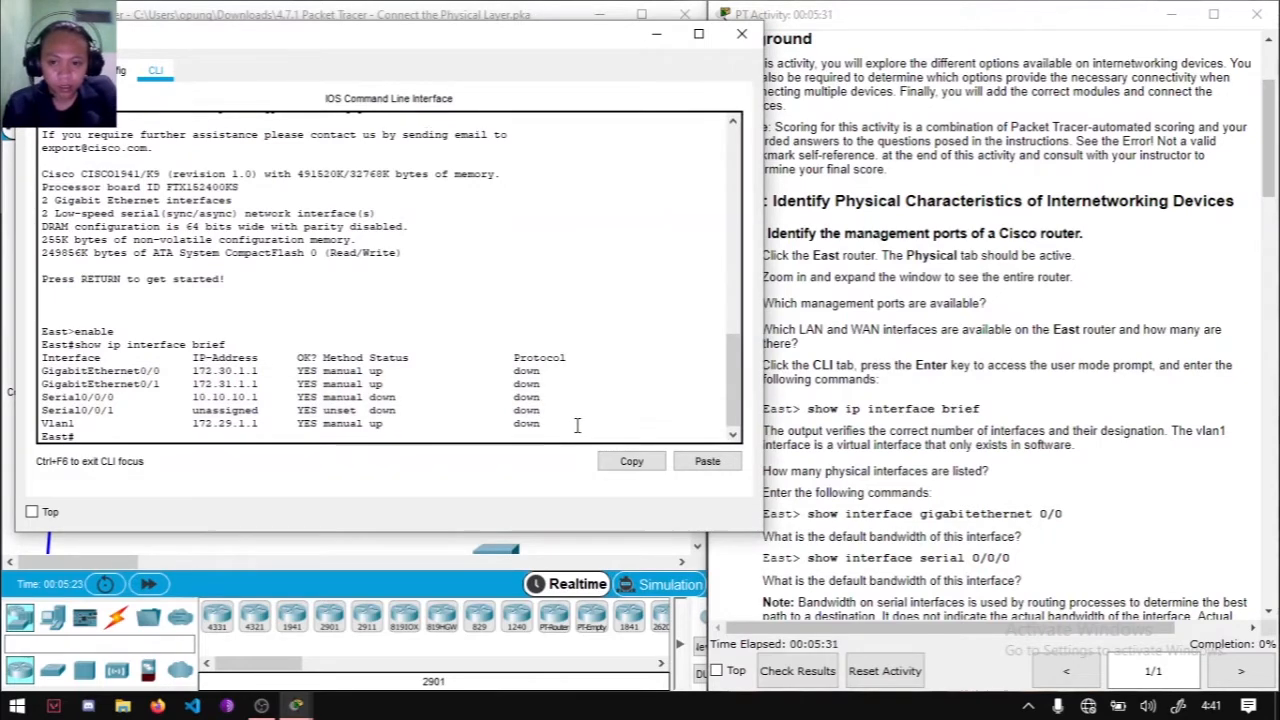
{"action": "scroll", "coordinate": [578, 424], "scroll_direction": "down", "scroll_amount": 1}
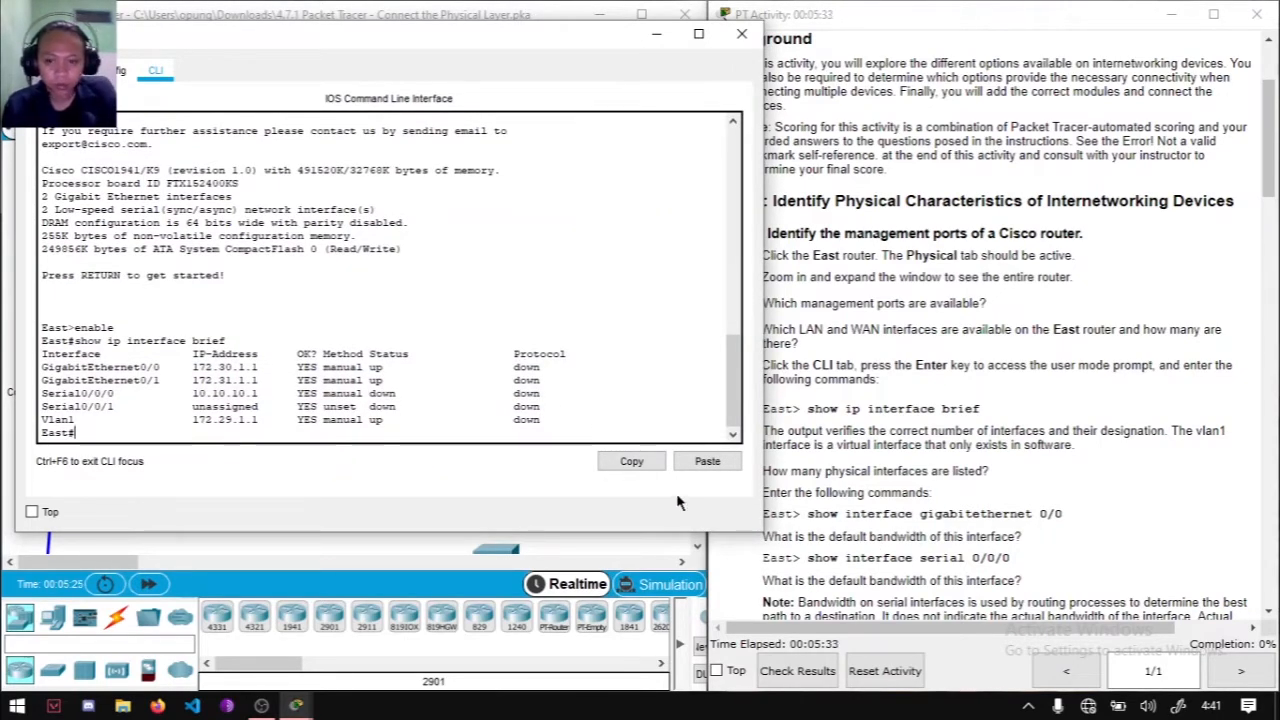
{"action": "type", "text": "show int"}
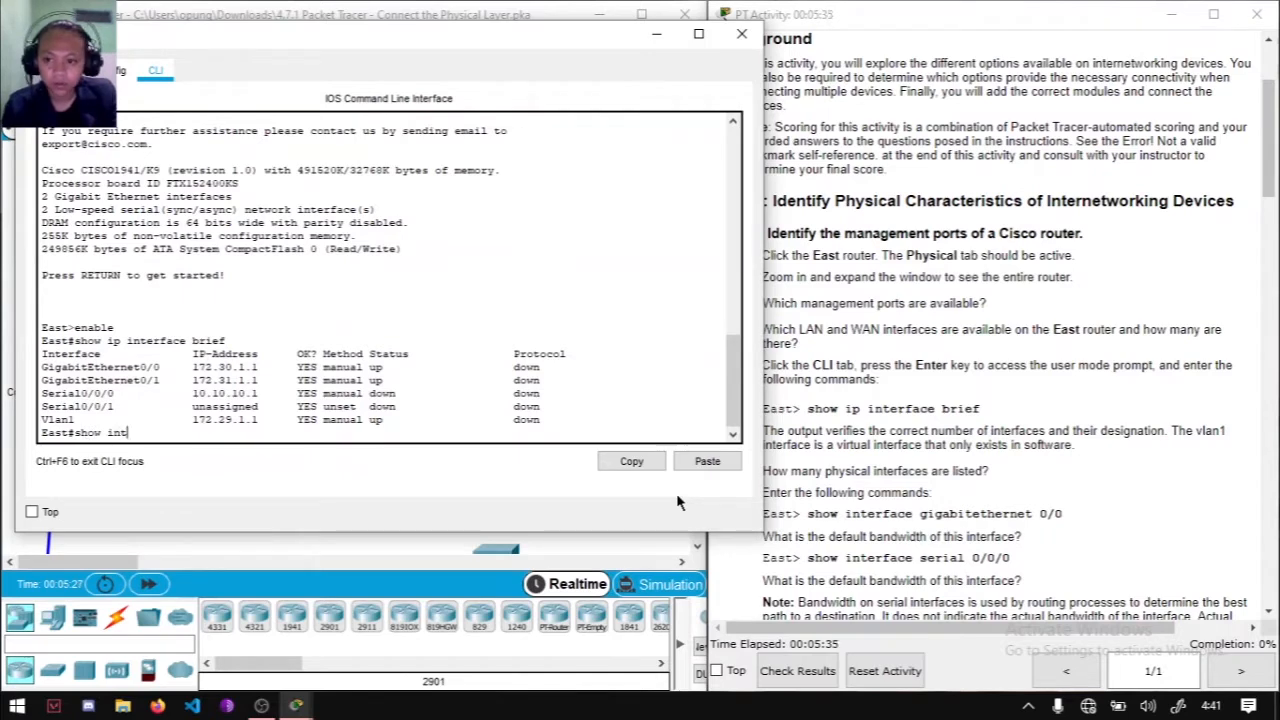
{"action": "type", "text": "erface serial 0/0/0"}
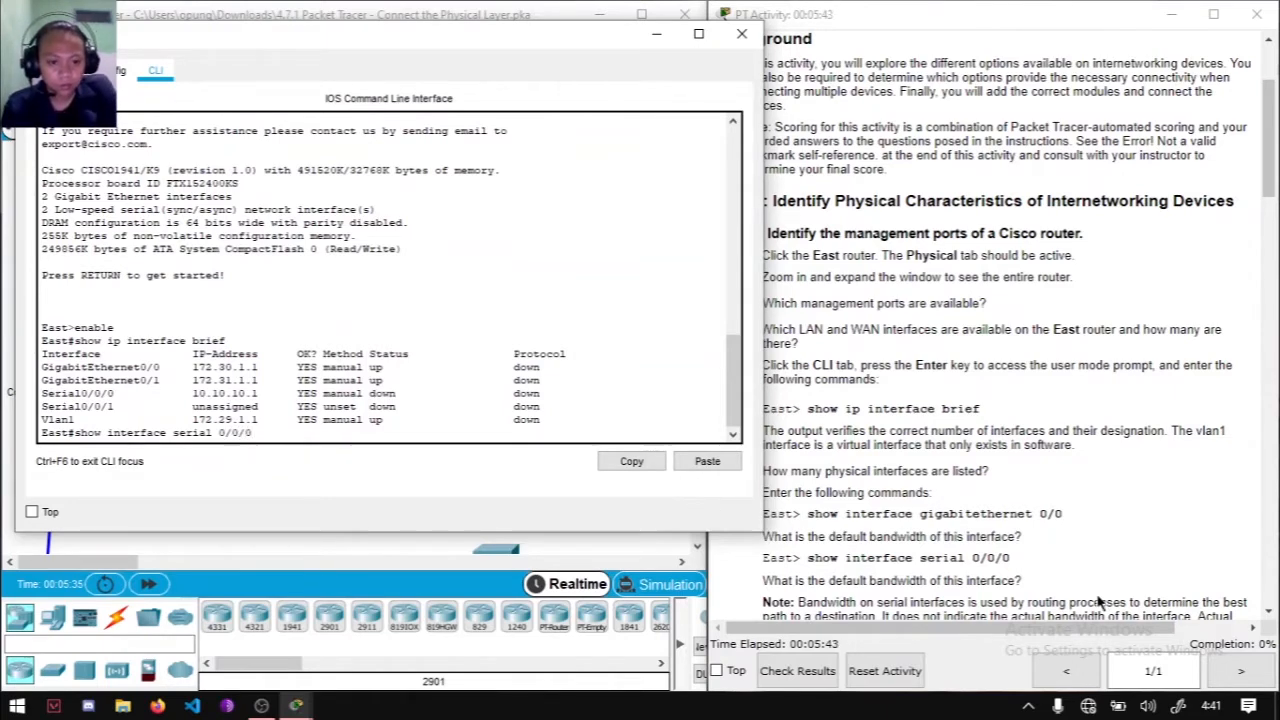
Step: Replace serial 0/0/0 with gigabitethernet 0/0 in the pending show interface command and run it
{"action": "left_click_drag", "start_coordinate": [177, 433], "coordinate": [253, 433]}
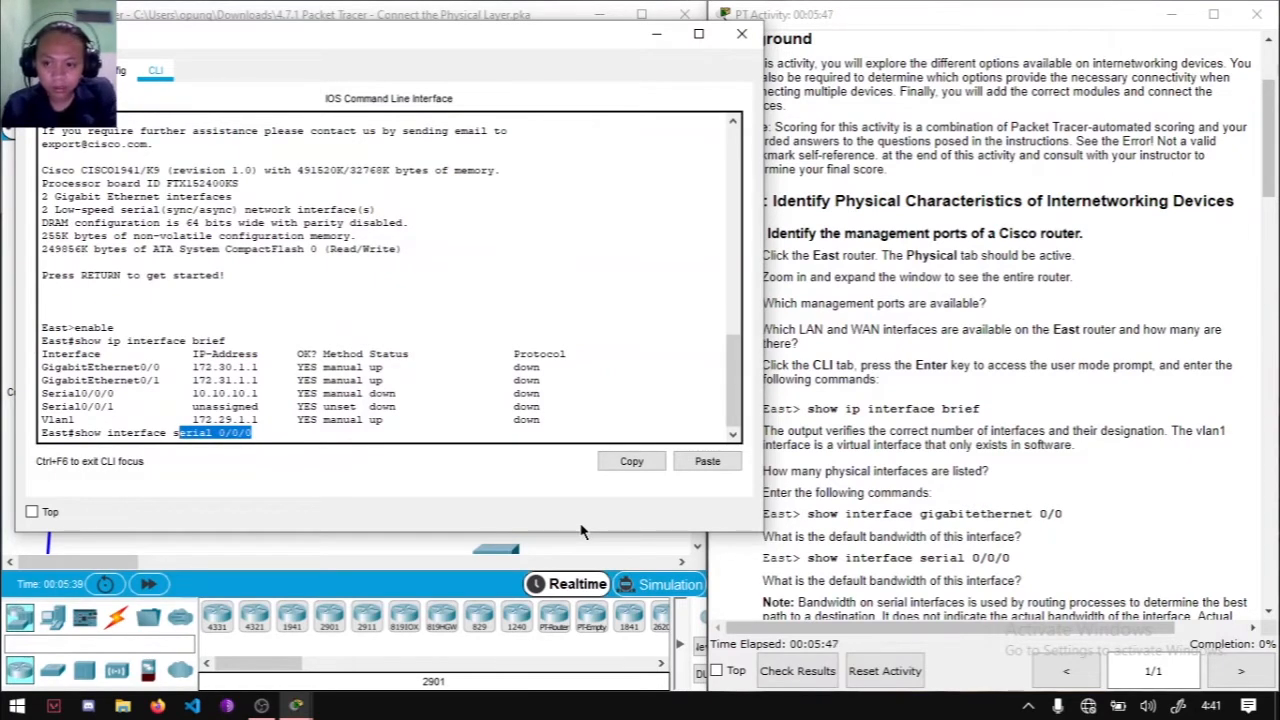
{"action": "key", "text": "BackSpace"}
{"action": "key", "text": "BackSpace"}
{"action": "key", "text": "BackSpace"}
{"action": "key", "text": "BackSpace"}
{"action": "key", "text": "BackSpace"}
{"action": "key", "text": "BackSpace"}
{"action": "key", "text": "BackSpace"}
{"action": "key", "text": "BackSpace"}
{"action": "key", "text": "BackSpace"}
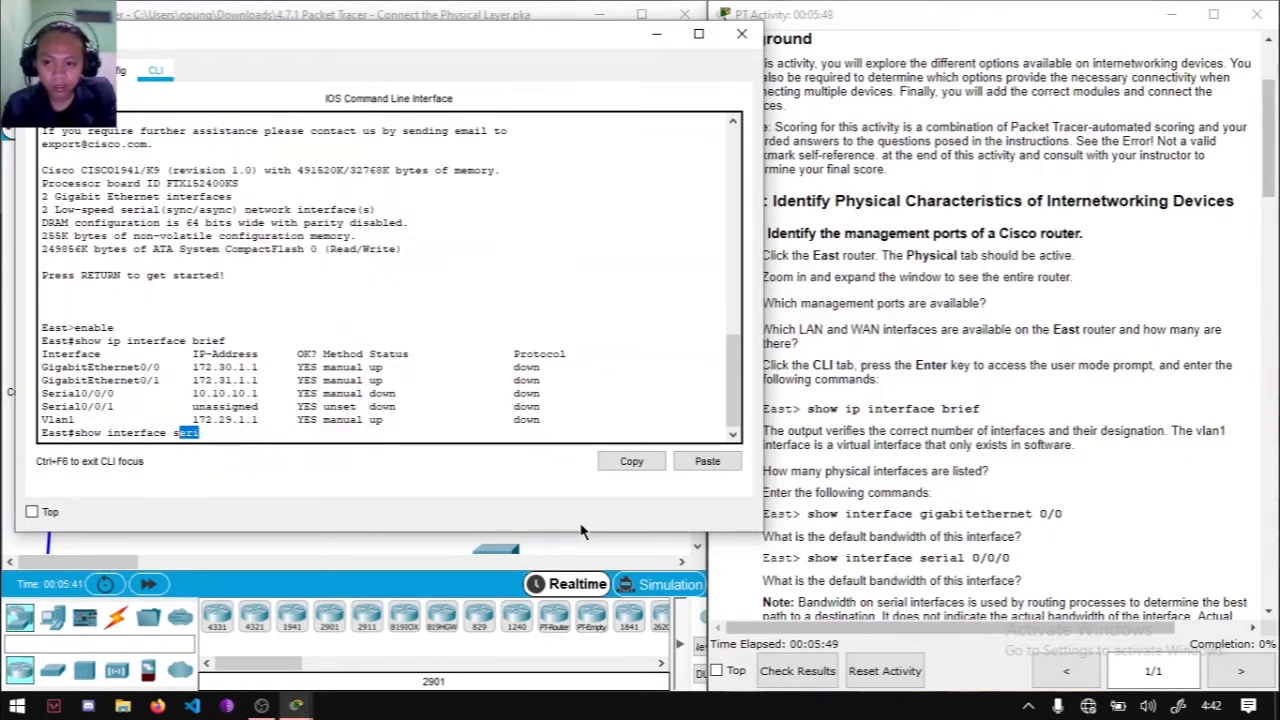
{"action": "type", "text": "gigabi"}
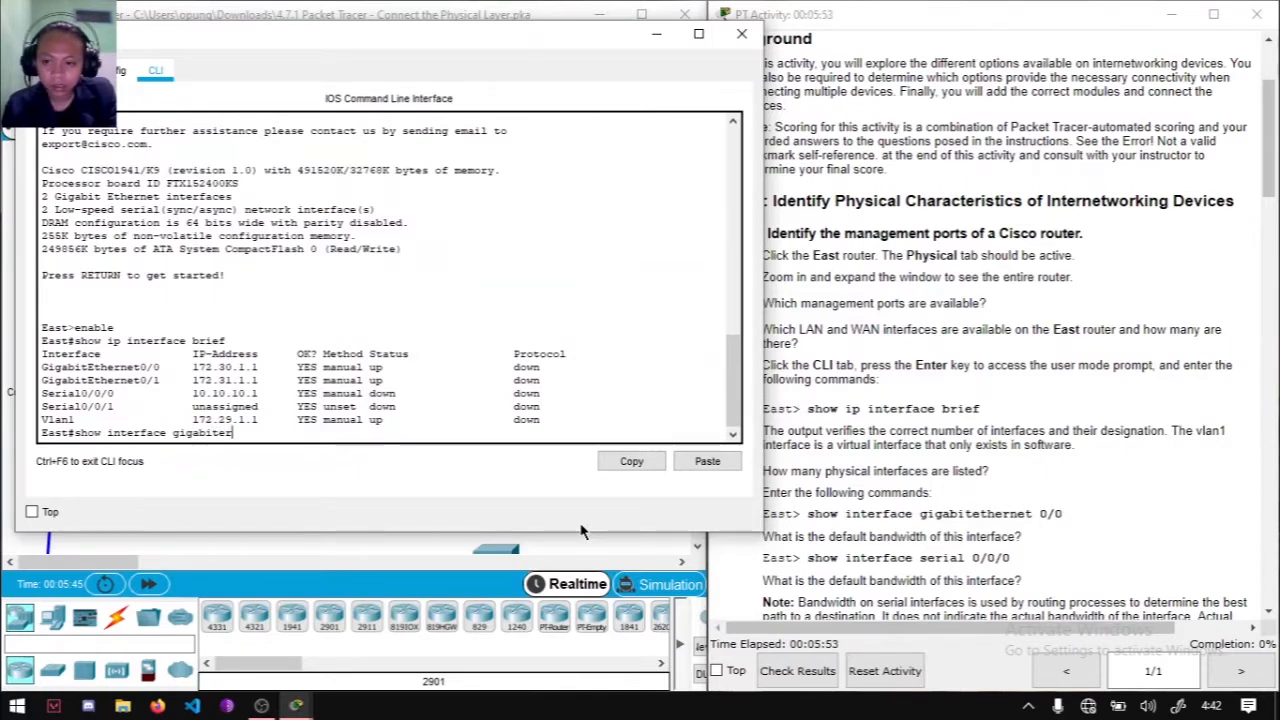
{"action": "type", "text": "tethernet 0/"}
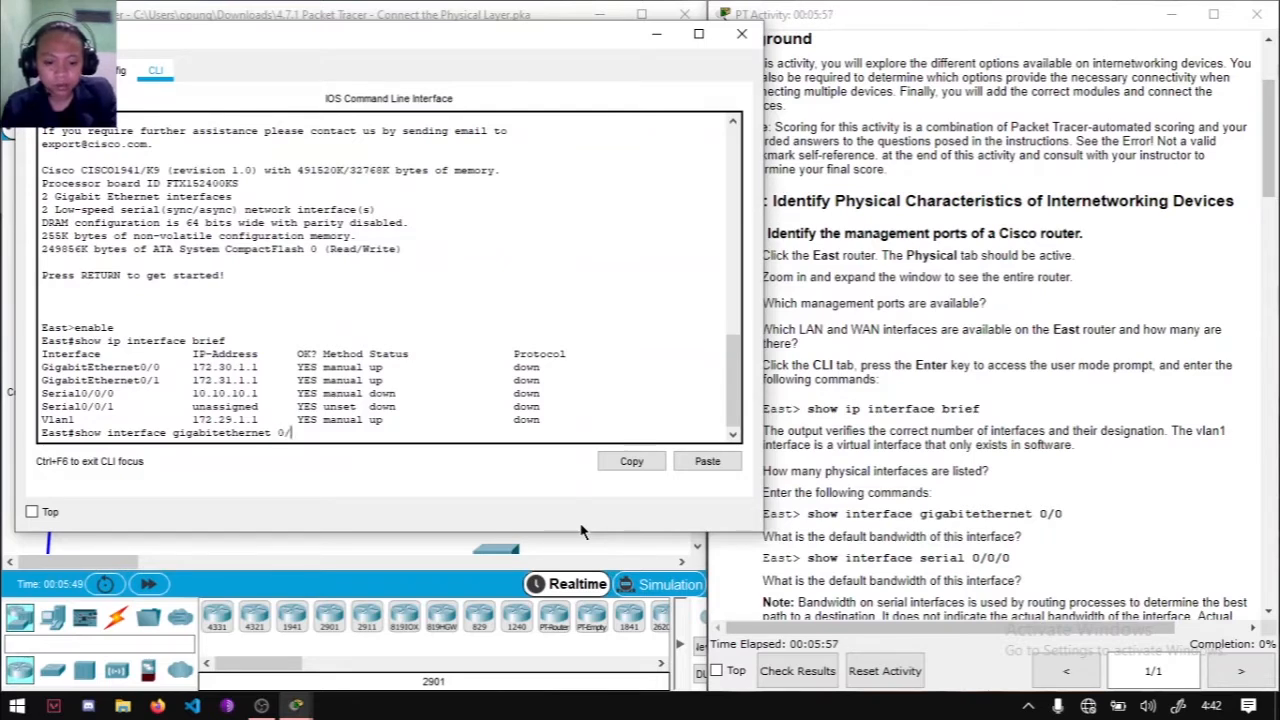
{"action": "type", "text": "0"}
{"action": "key", "text": "Return"}
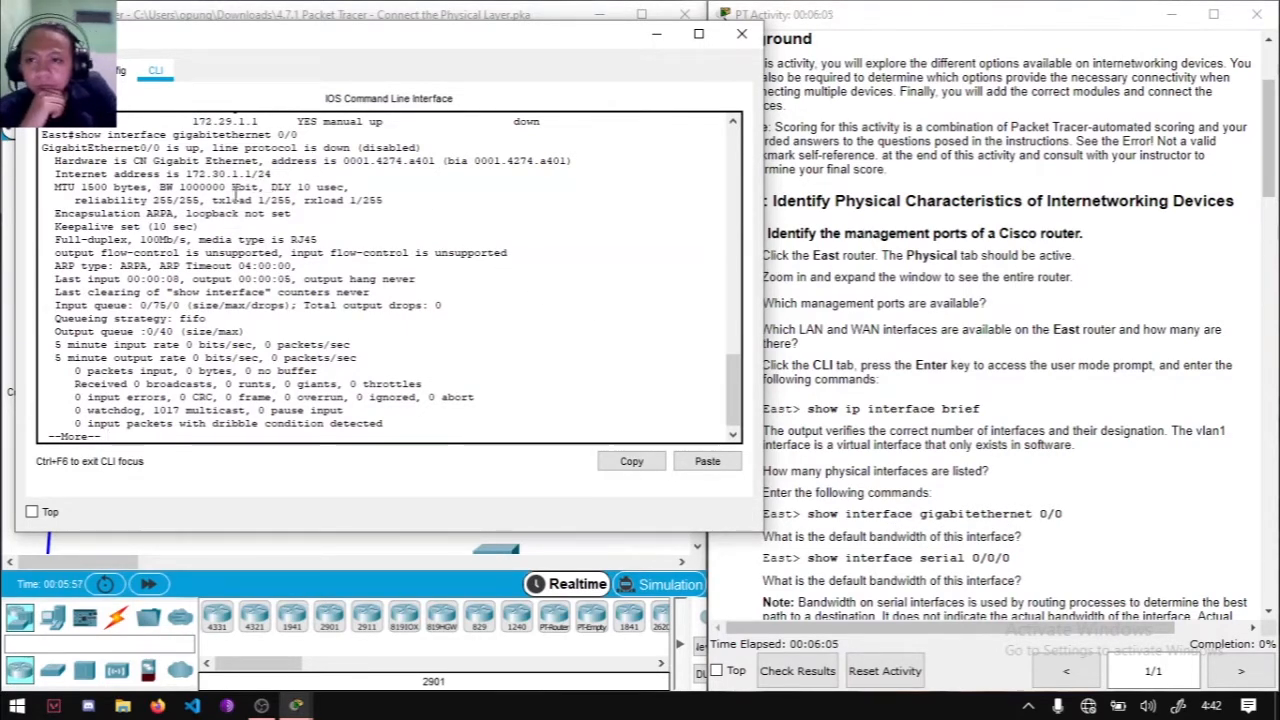
Step: Highlight the bandwidth value in the gigabitethernet 0/0 output for the default bandwidth question
{"action": "scroll", "coordinate": [243, 189], "scroll_direction": "up", "scroll_amount": 1}
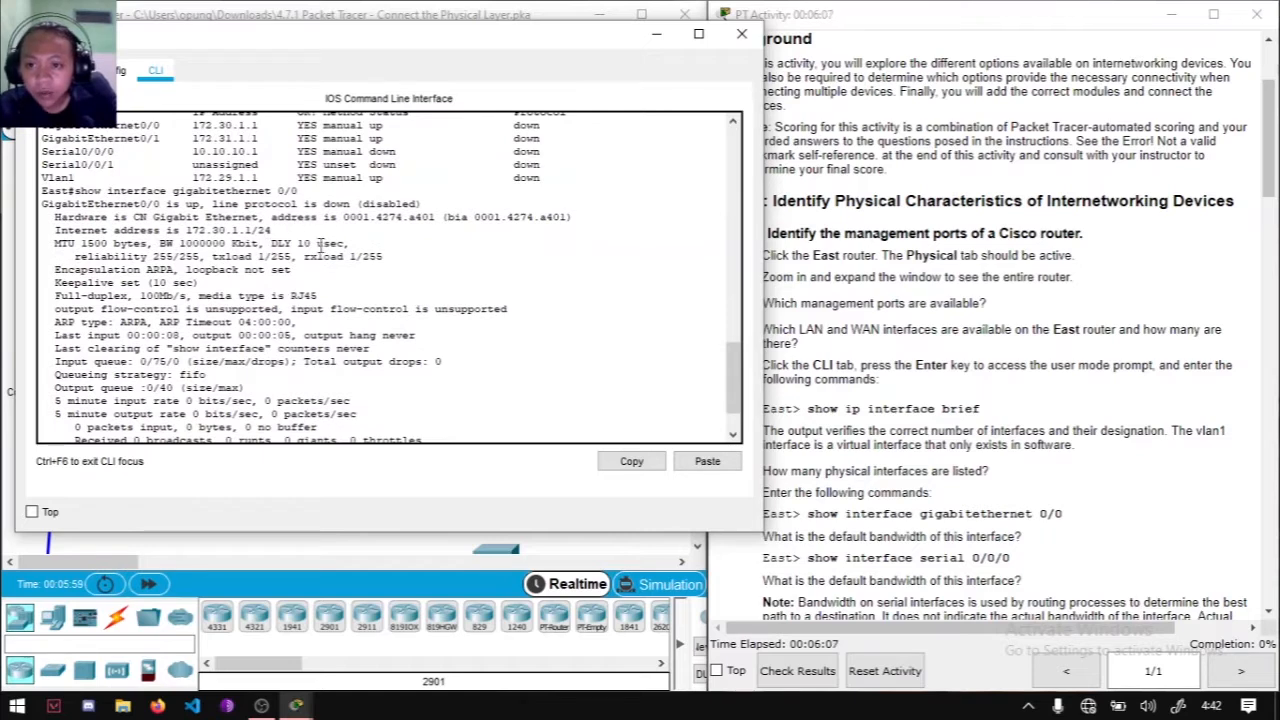
{"action": "left_click_drag", "start_coordinate": [158, 243], "coordinate": [259, 244]}
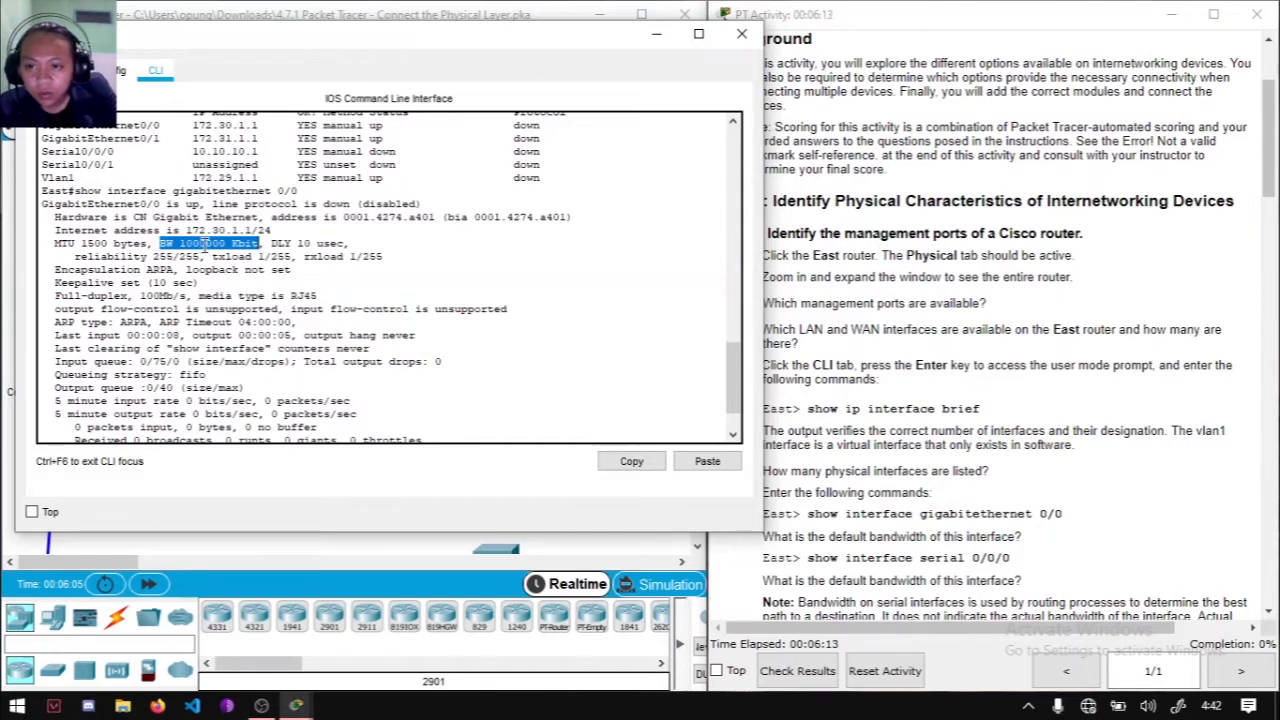
{"action": "left_click", "coordinate": [206, 243]}
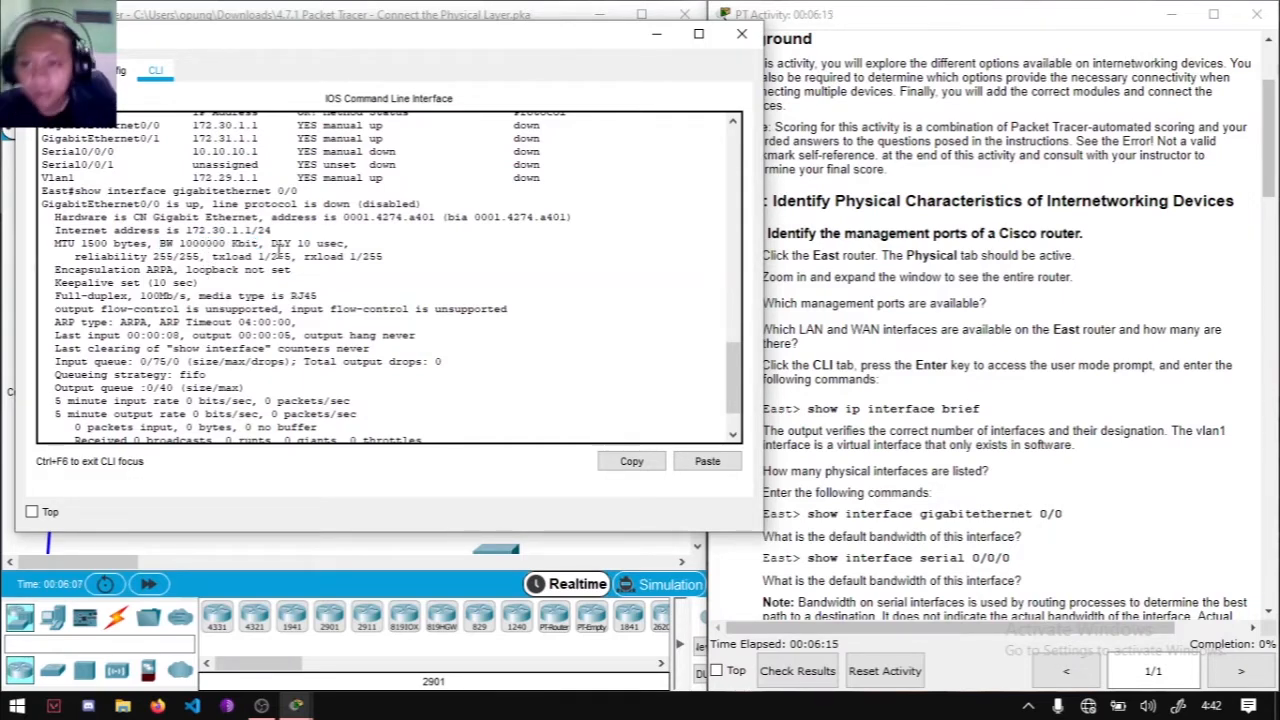
{"action": "left_click_drag", "start_coordinate": [159, 243], "coordinate": [258, 248]}
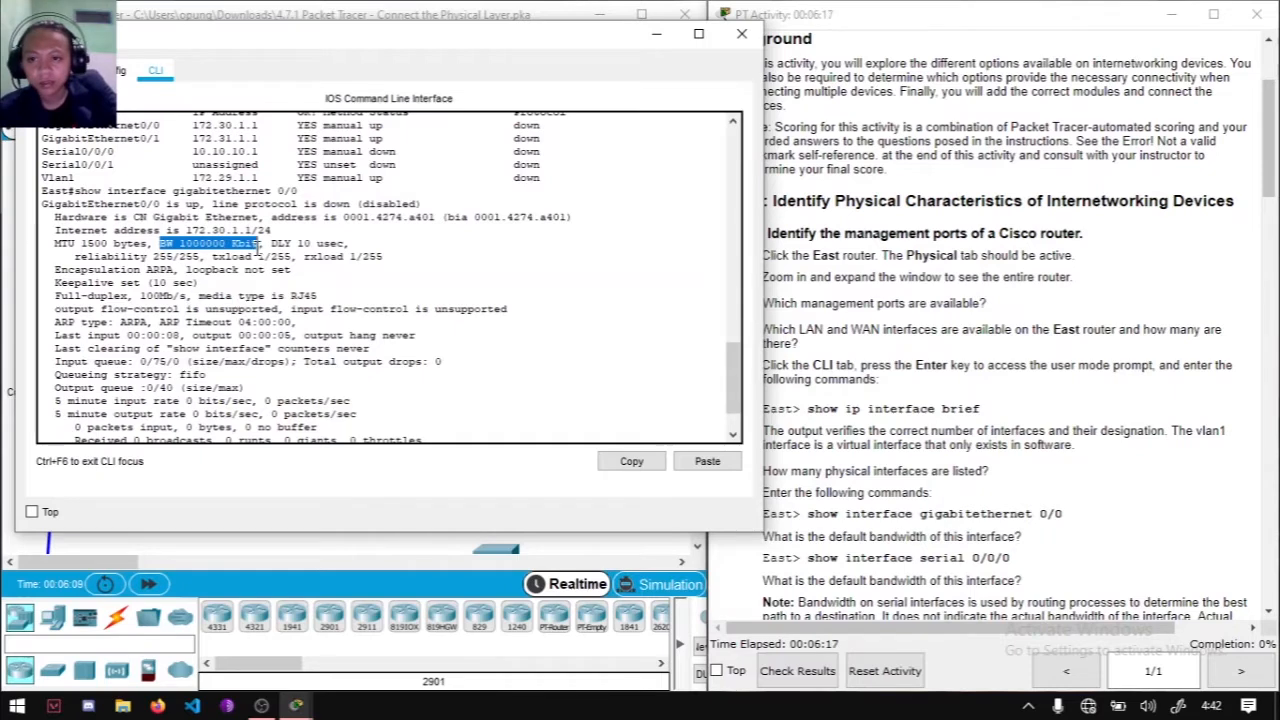
Step: Leave the paged output and run show interface serial 0/0/0 on the East router
{"action": "scroll", "coordinate": [300, 215], "scroll_direction": "down", "scroll_amount": 2}
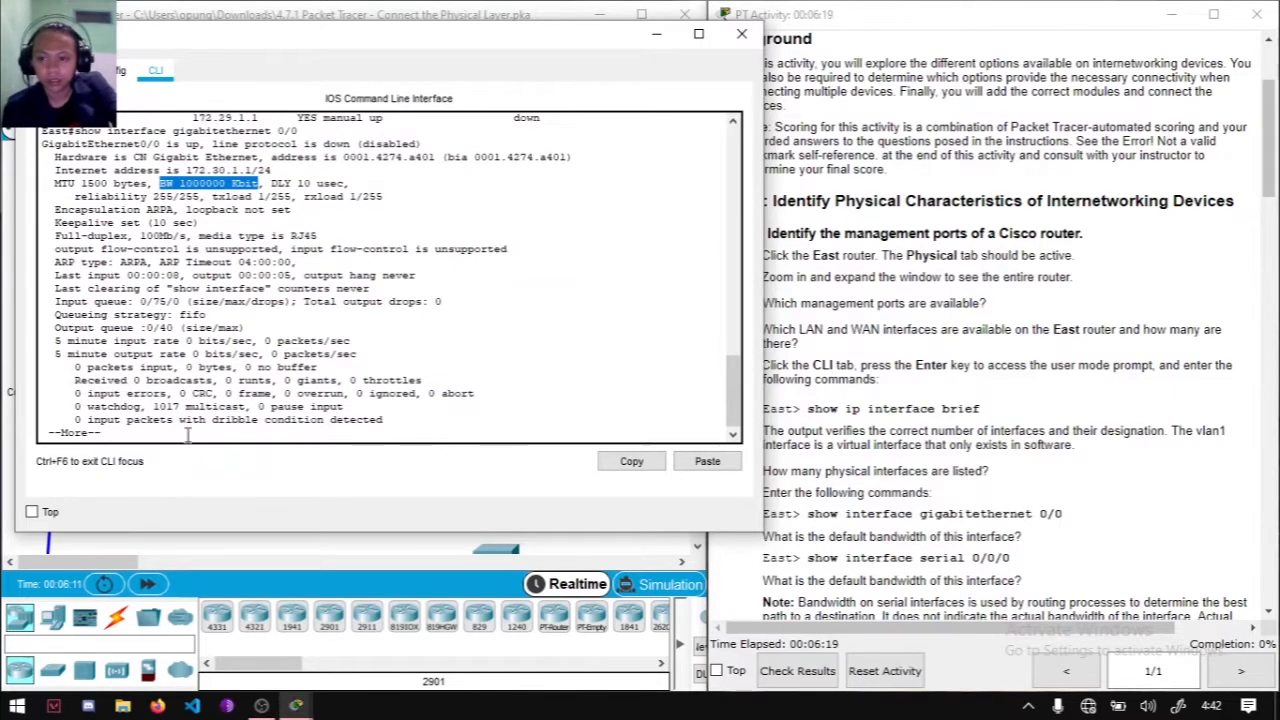
{"action": "left_click", "coordinate": [172, 433]}
{"action": "type", "text": "sho"}
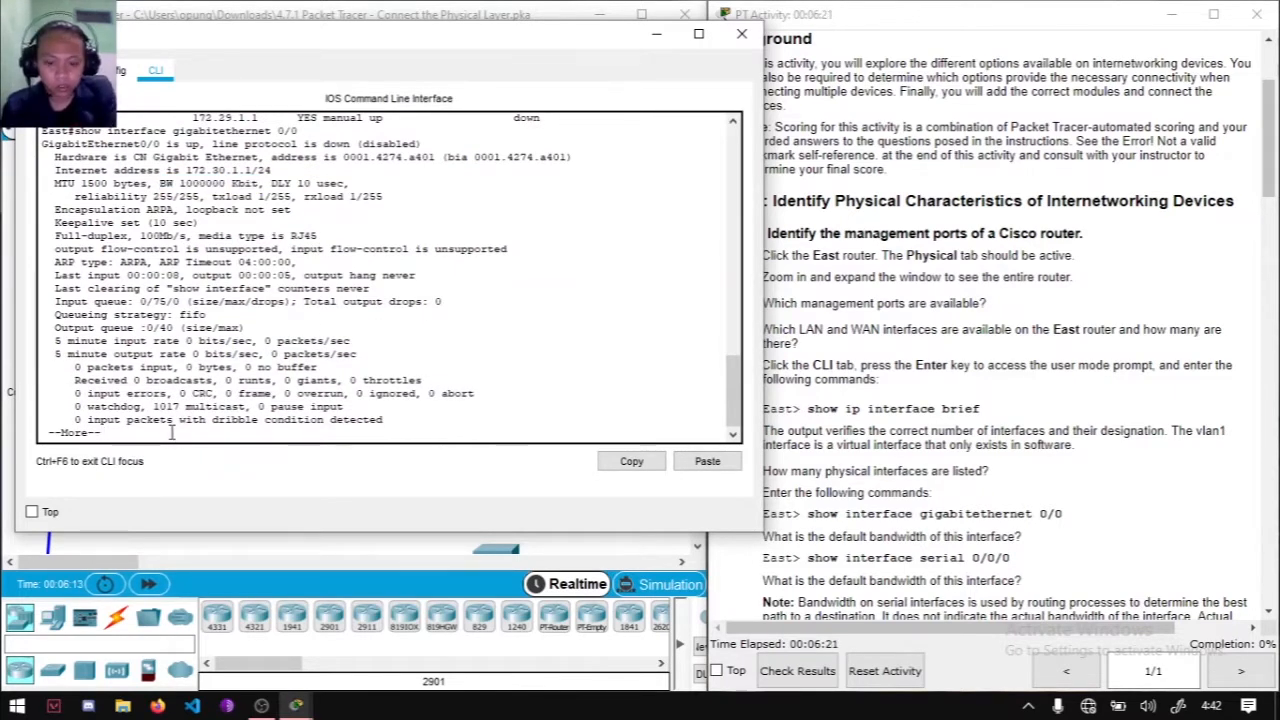
{"action": "type", "text": "w interface serial 0/0"}
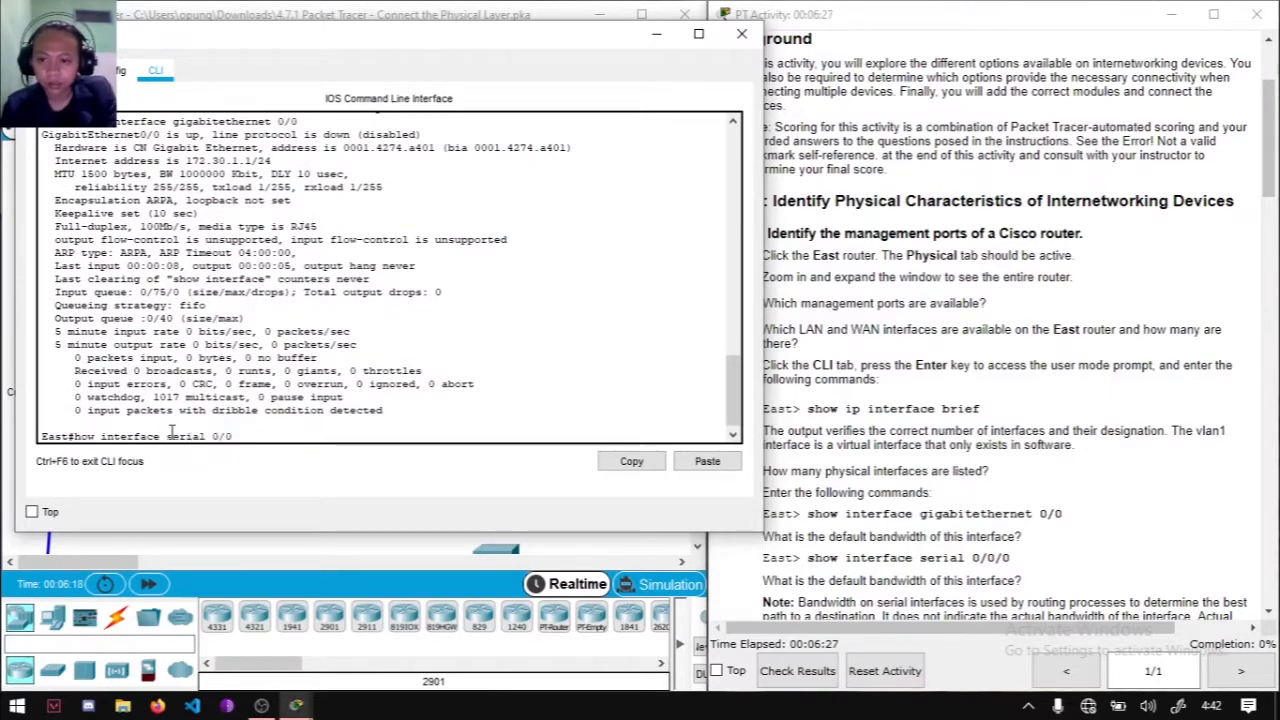
{"action": "type", "text": "/0"}
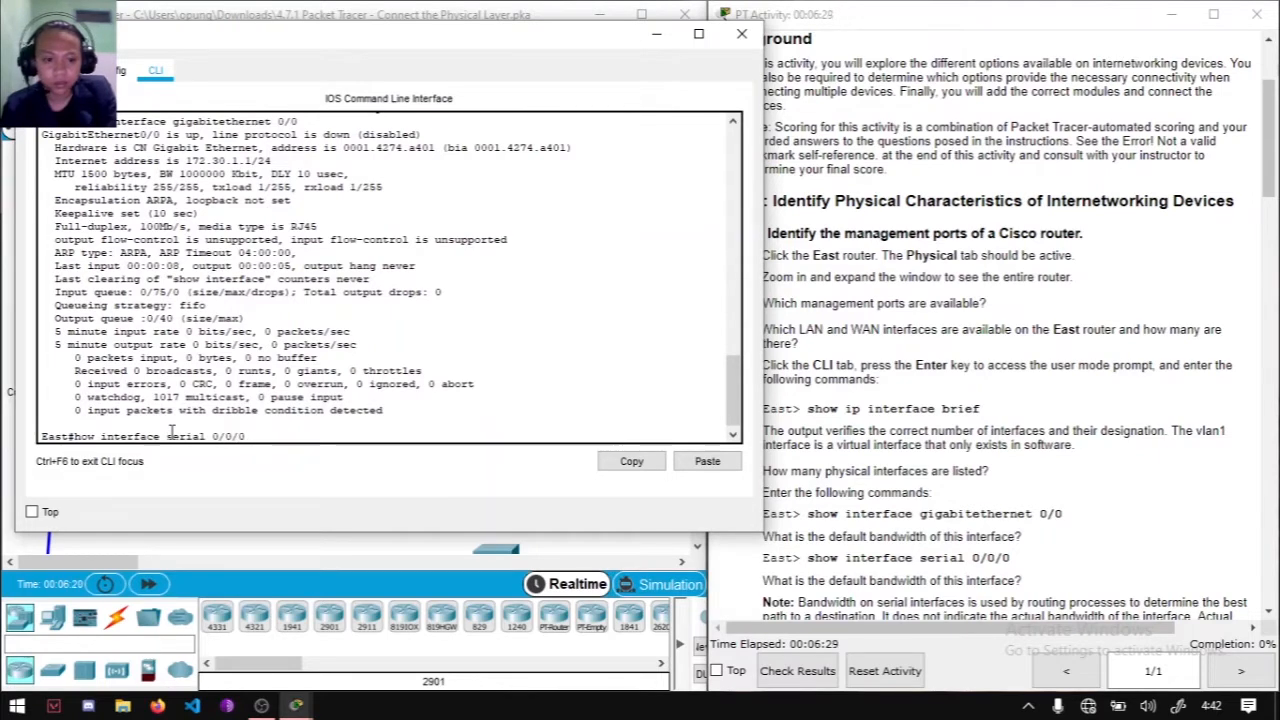
{"action": "key", "text": "Return"}
{"action": "key", "text": "Up"}
{"action": "type", "text": "s"}
{"action": "key", "text": "Return"}
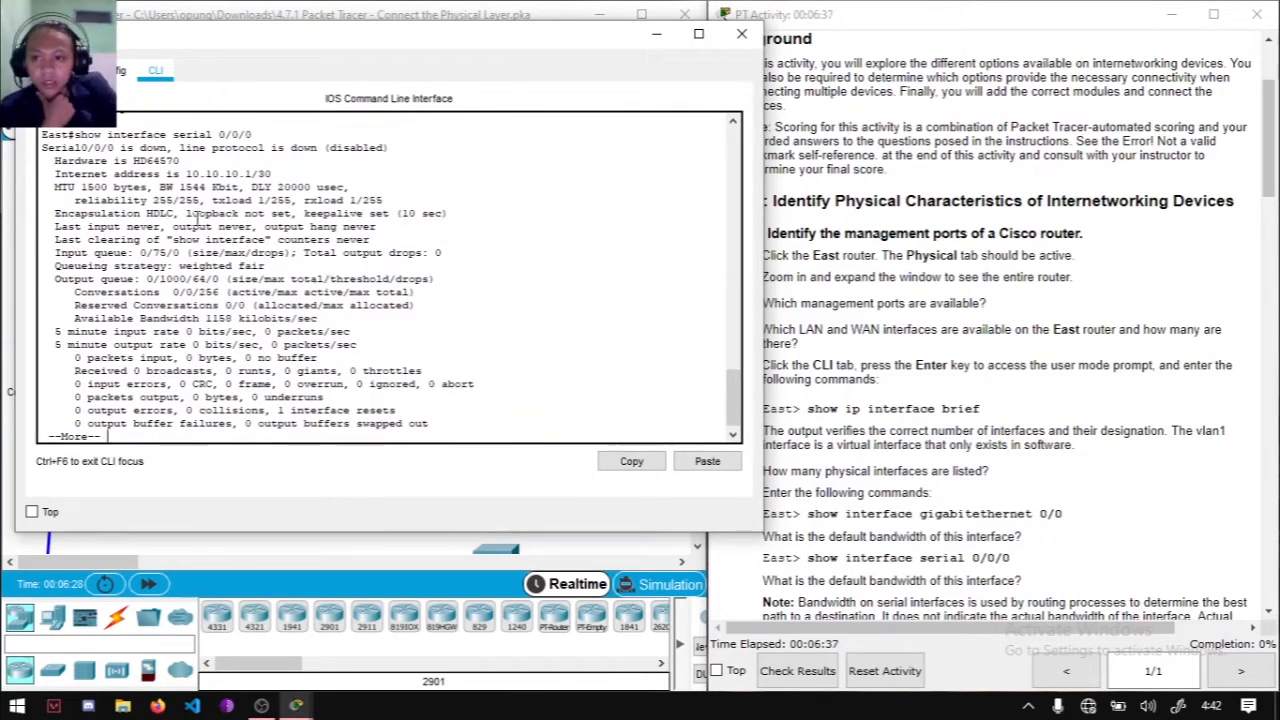
Step: Highlight the bandwidth value in the serial 0/0/0 output and read the activity's note on serial bandwidth
{"action": "left_click_drag", "start_coordinate": [160, 187], "coordinate": [244, 188]}
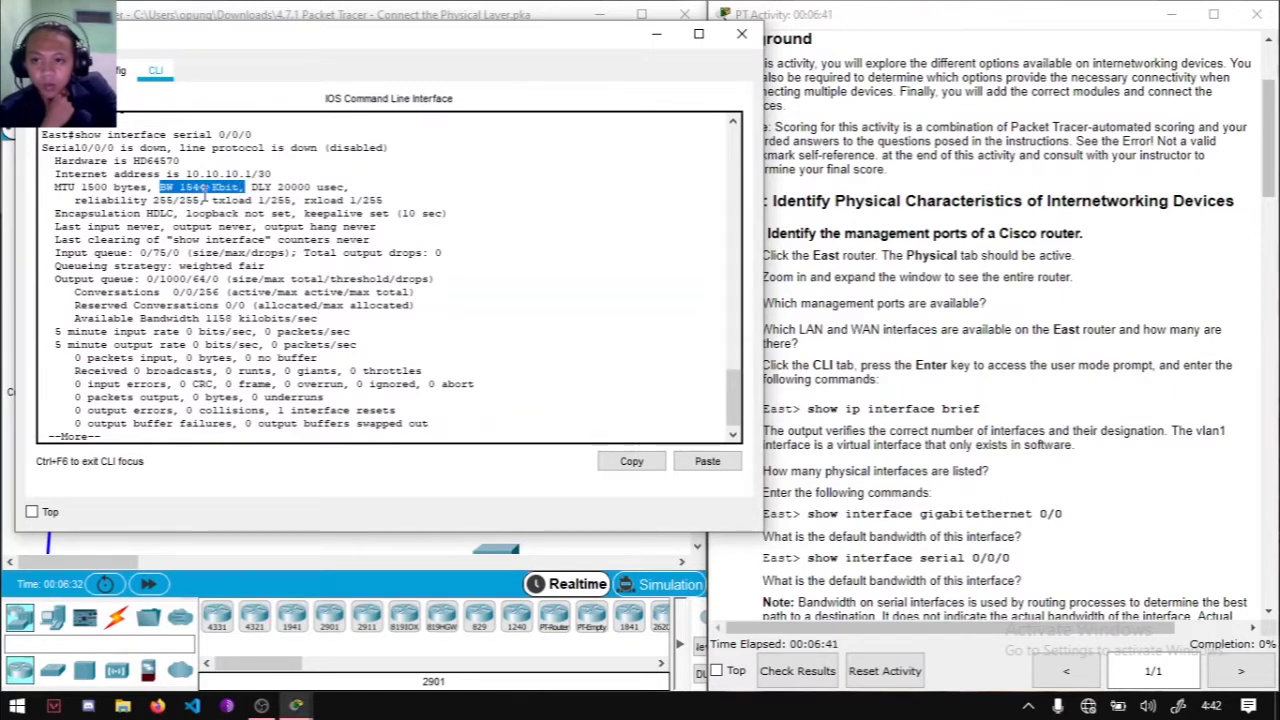
{"action": "scroll", "coordinate": [531, 404], "scroll_direction": "down", "scroll_amount": 1}
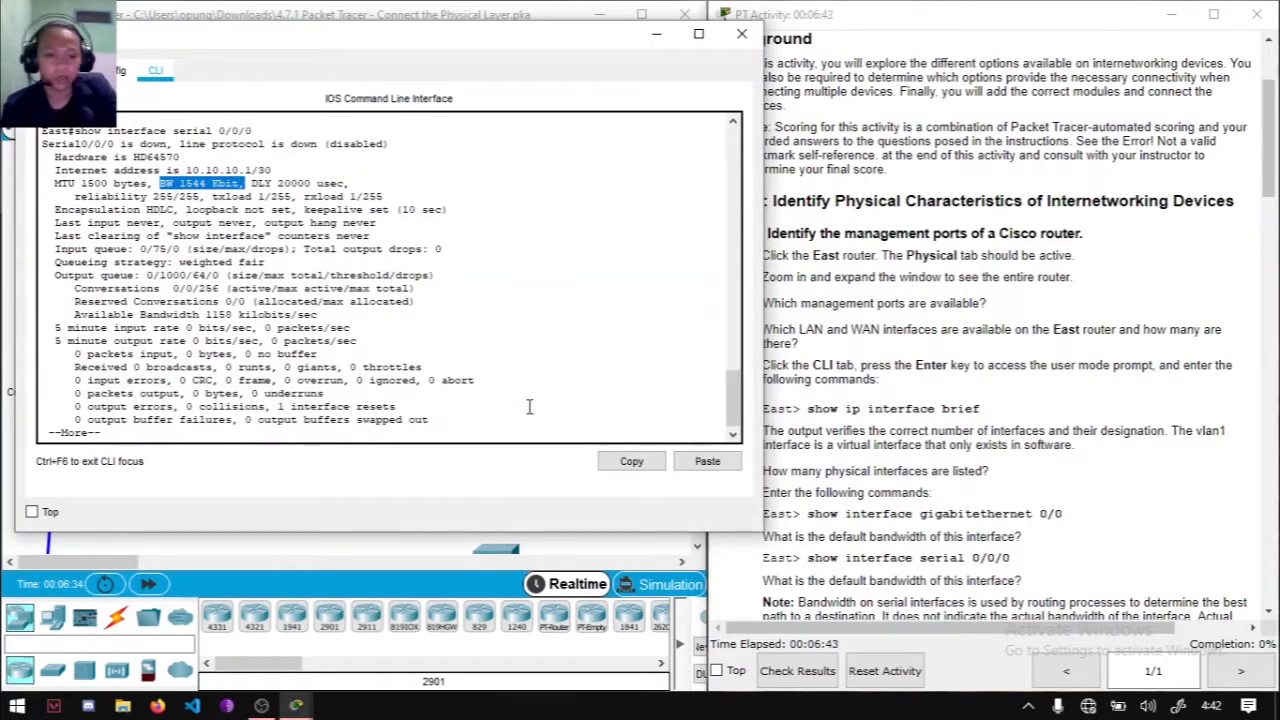
{"action": "scroll", "coordinate": [1004, 538], "scroll_direction": "down", "scroll_amount": 2}
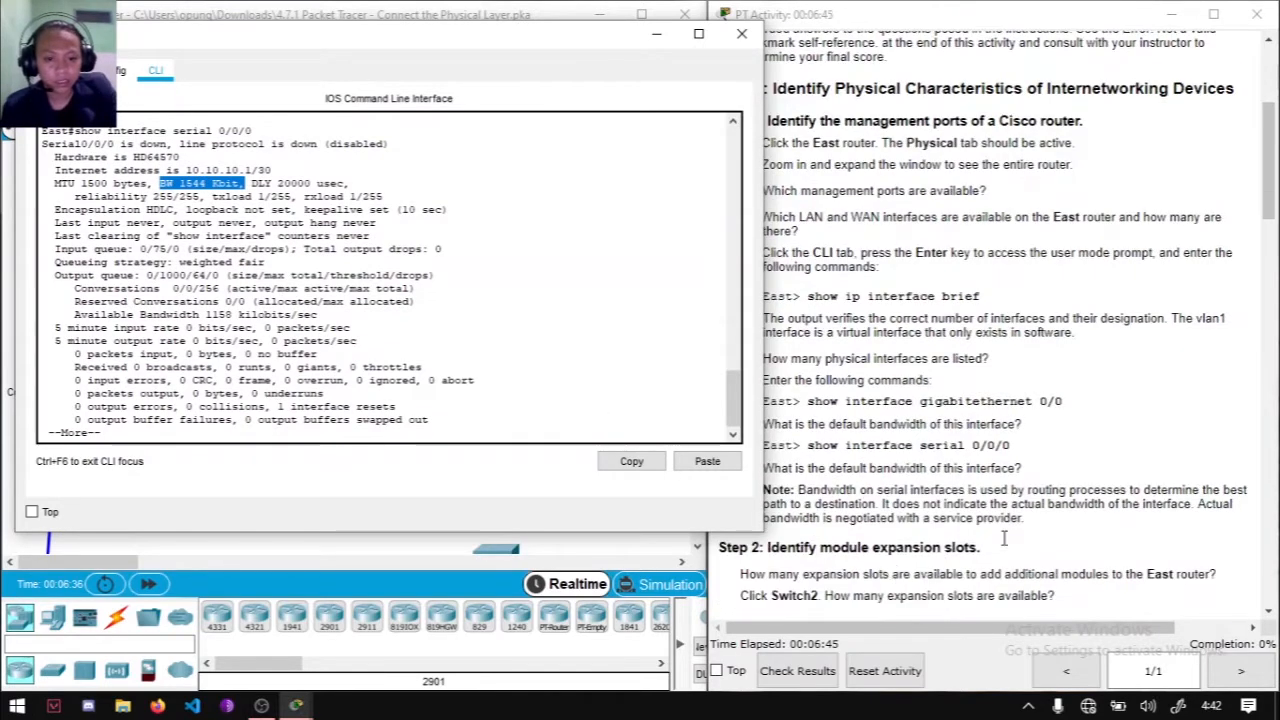
{"action": "left_click", "coordinate": [820, 522]}
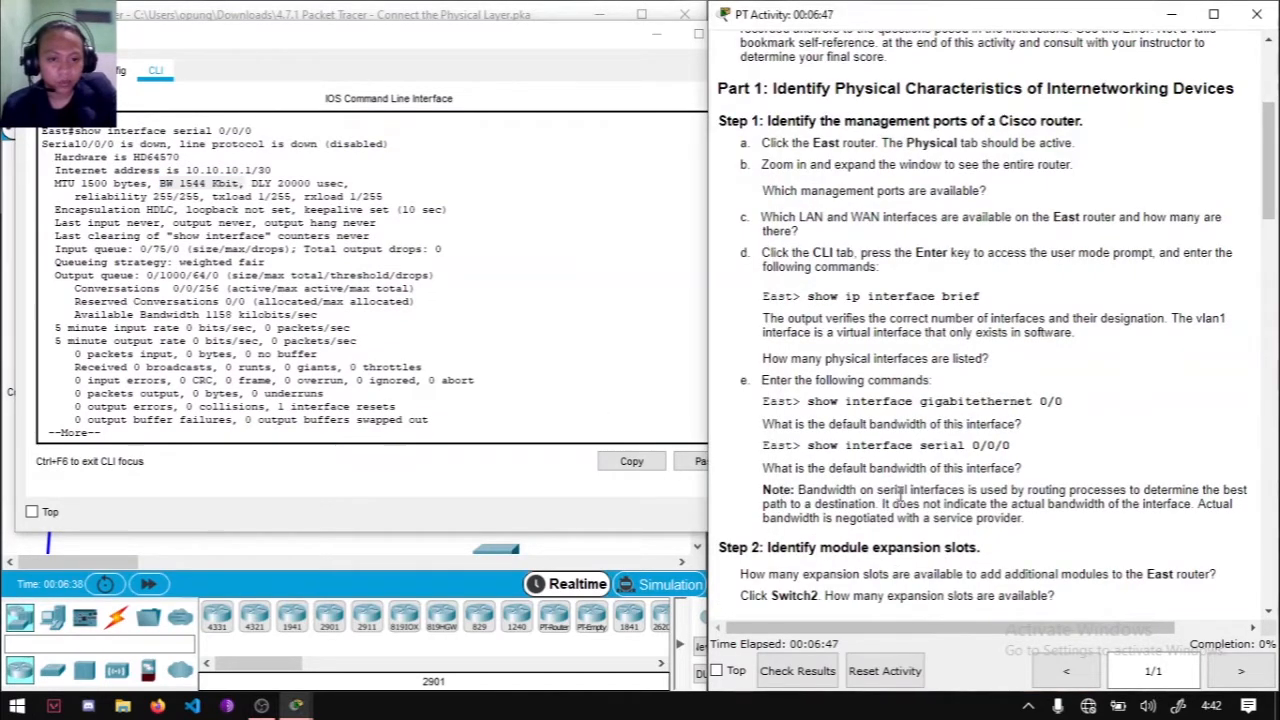
{"action": "scroll", "coordinate": [995, 471], "scroll_direction": "down", "scroll_amount": 1}
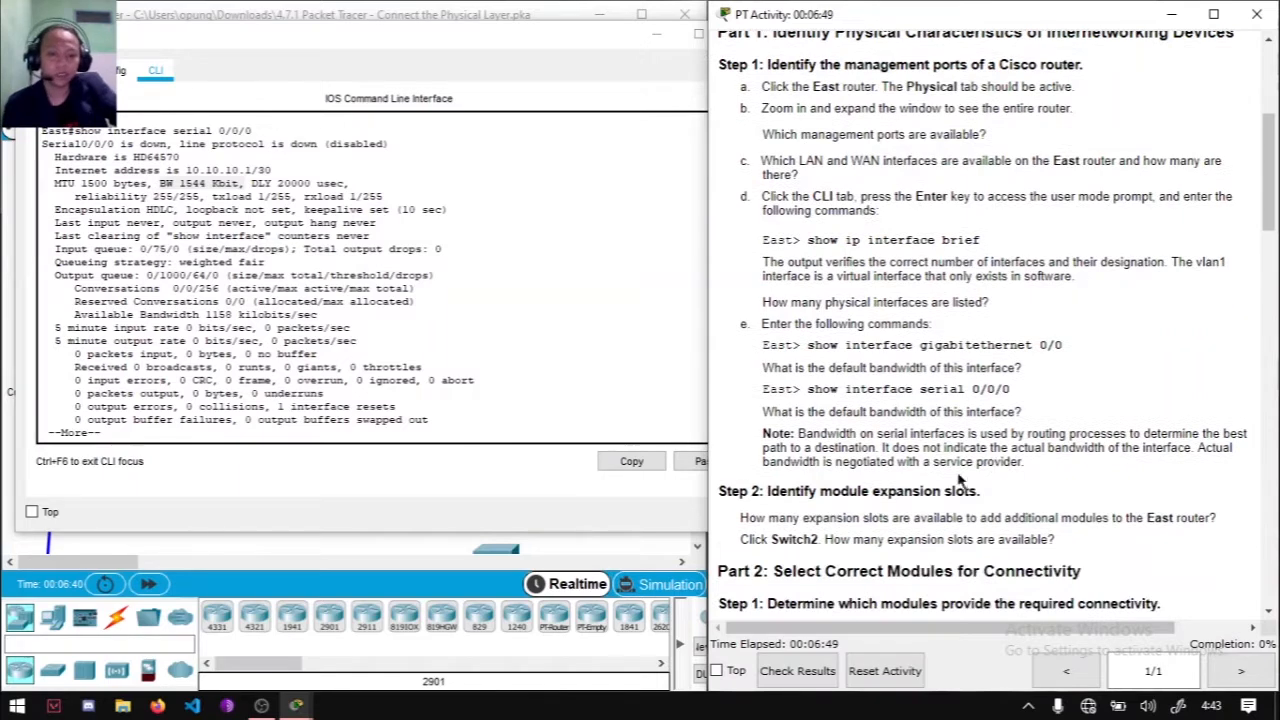
Step: Return the East router to its physical device view and close its window
{"action": "left_click", "coordinate": [510, 327]}
{"action": "left_click", "coordinate": [58, 71]}
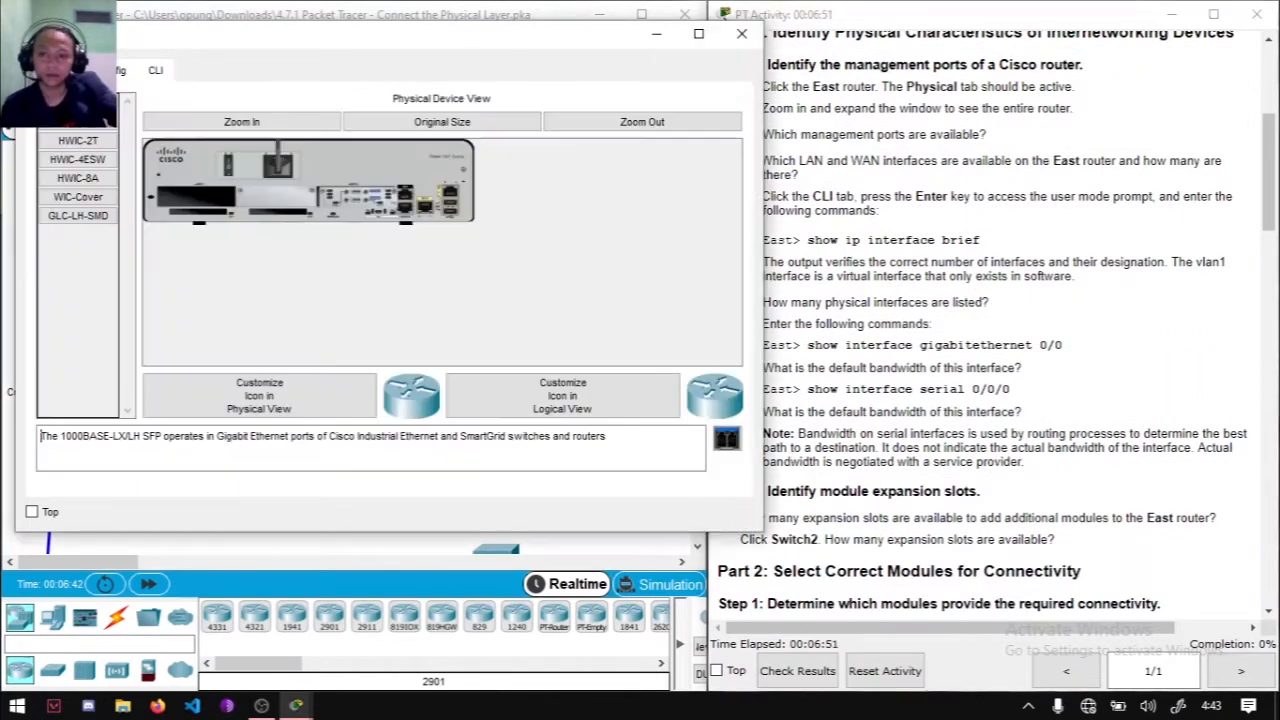
{"action": "left_click", "coordinate": [741, 33]}
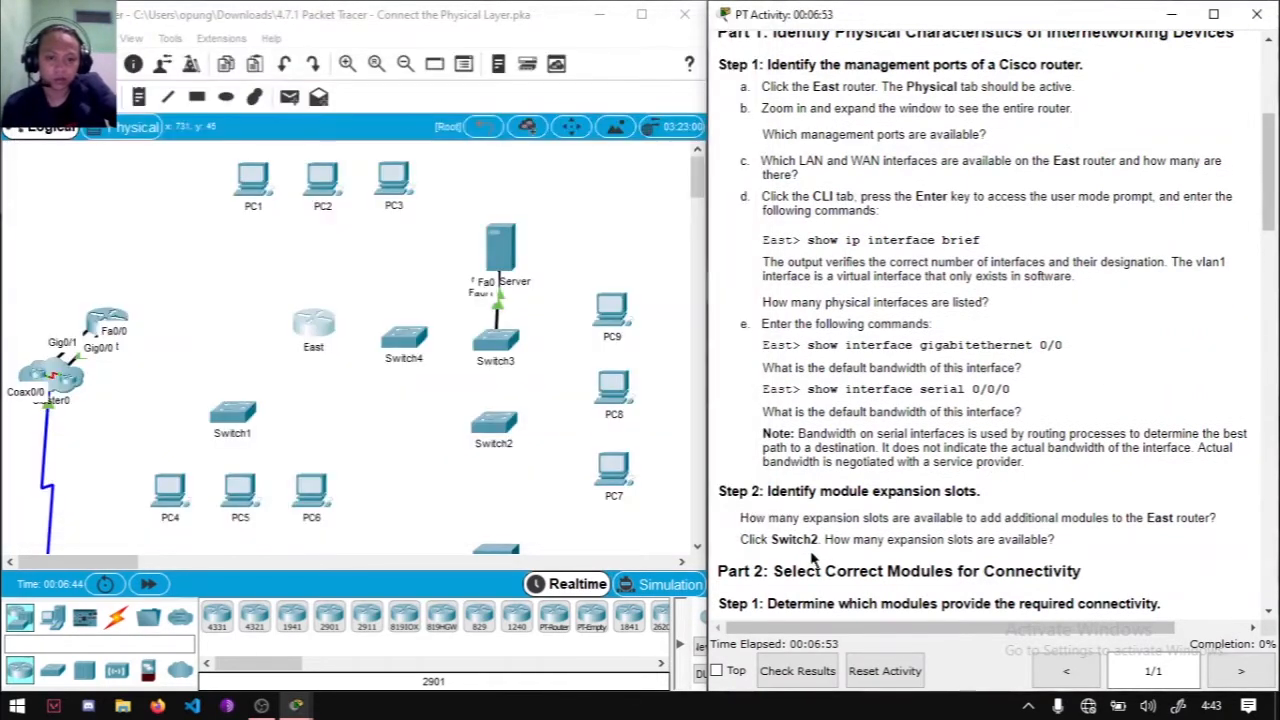
Step: Read Step 2 of the activity and highlight the question about the East router's available expansion slots
{"action": "scroll", "coordinate": [787, 537], "scroll_direction": "down", "scroll_amount": 1}
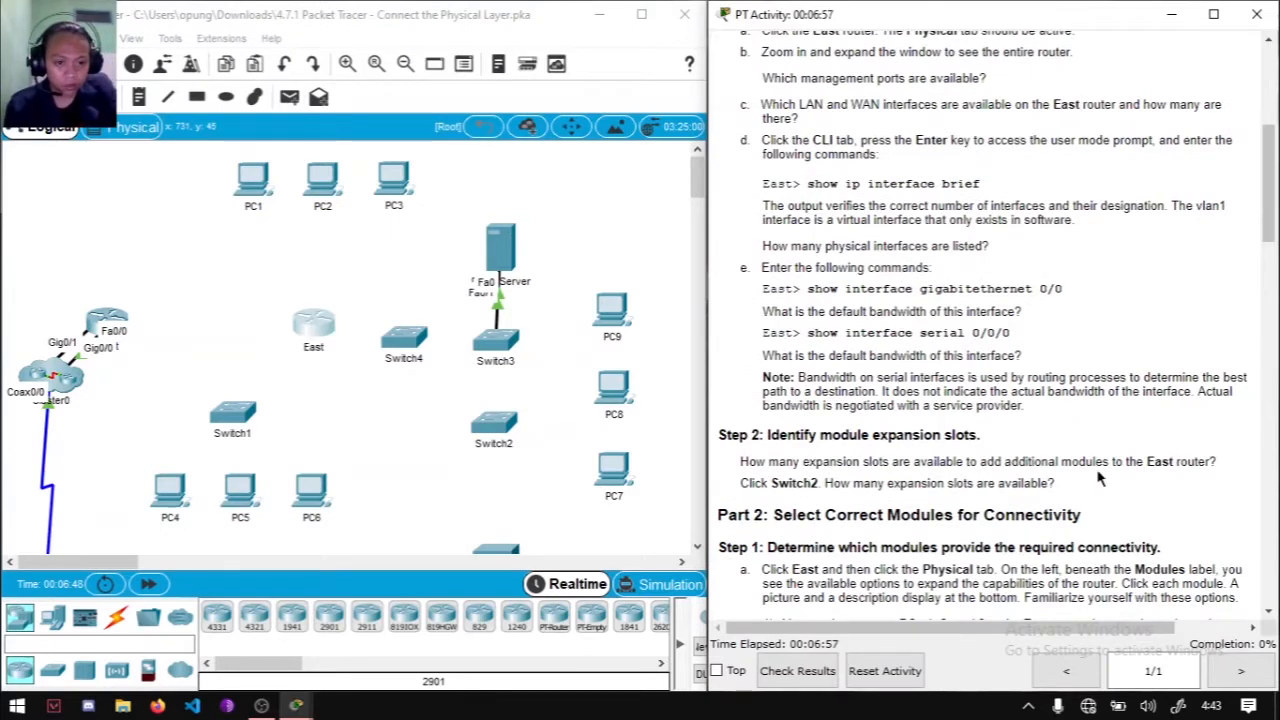
{"action": "scroll", "coordinate": [1036, 455], "scroll_direction": "down", "scroll_amount": 1}
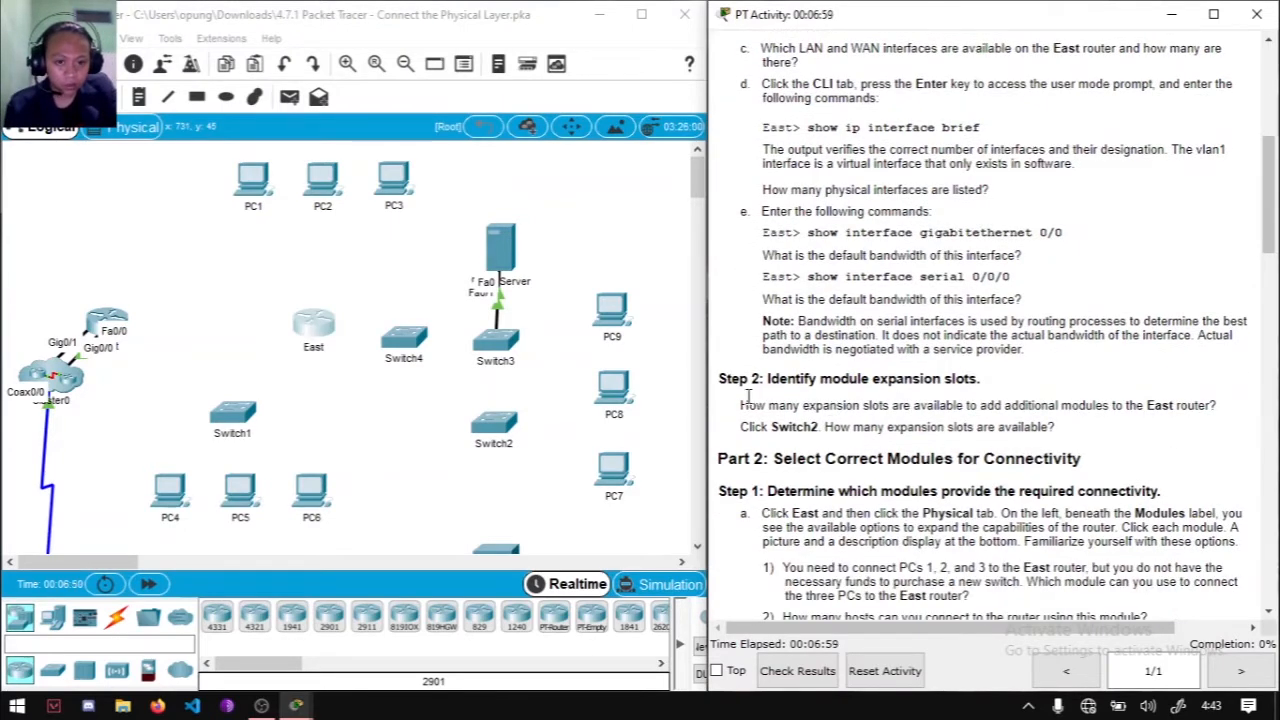
{"action": "left_click_drag", "start_coordinate": [740, 400], "coordinate": [1220, 408]}
Step: Examine the East router's expansion slots in a zoomed-in, widened physical device view and minimize its window
{"action": "left_click", "coordinate": [320, 337]}
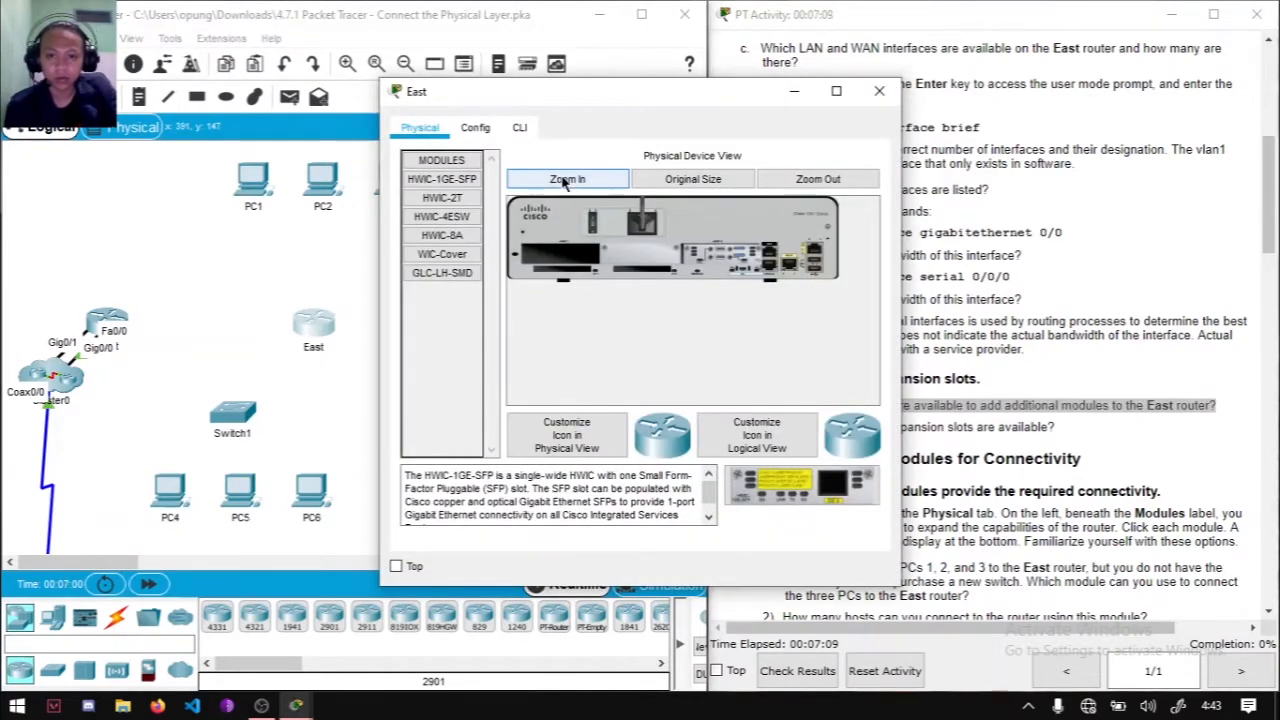
{"action": "left_click", "coordinate": [566, 181]}
{"action": "left_click_drag", "start_coordinate": [728, 93], "coordinate": [460, 68]}
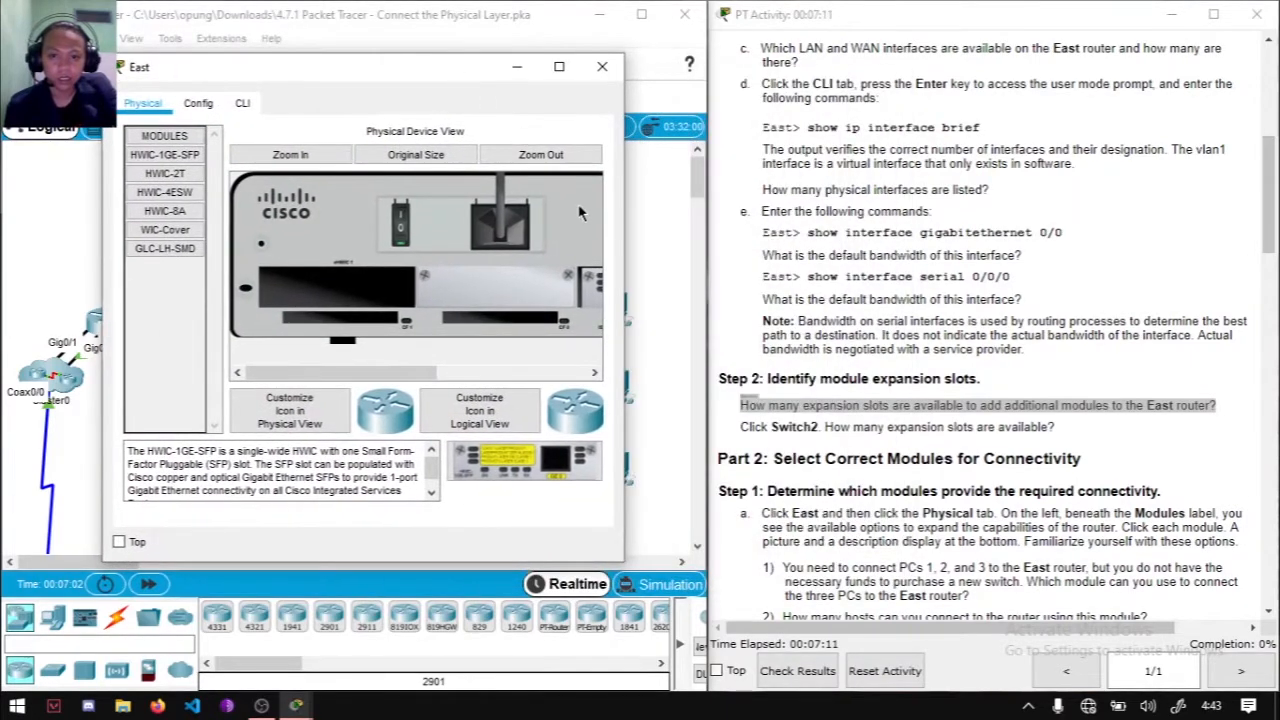
{"action": "left_click_drag", "start_coordinate": [625, 235], "coordinate": [697, 245]}
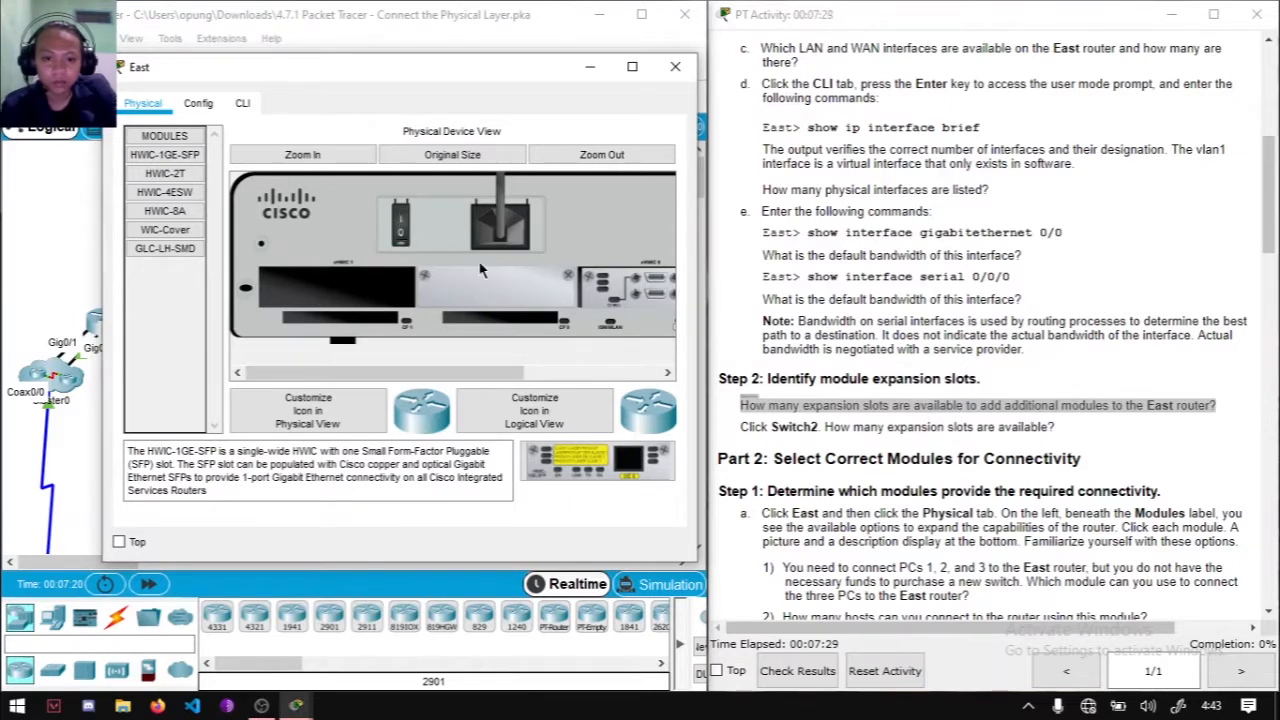
{"action": "left_click", "coordinate": [733, 430]}
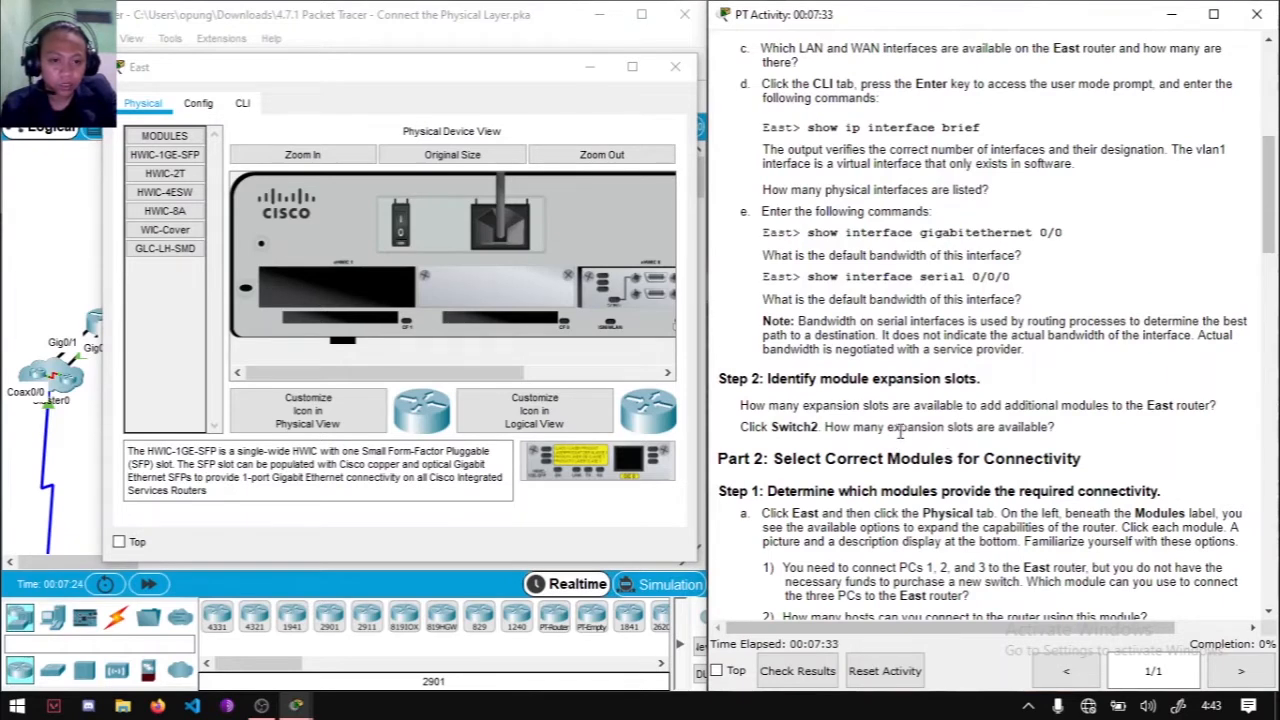
{"action": "left_click", "coordinate": [597, 67]}
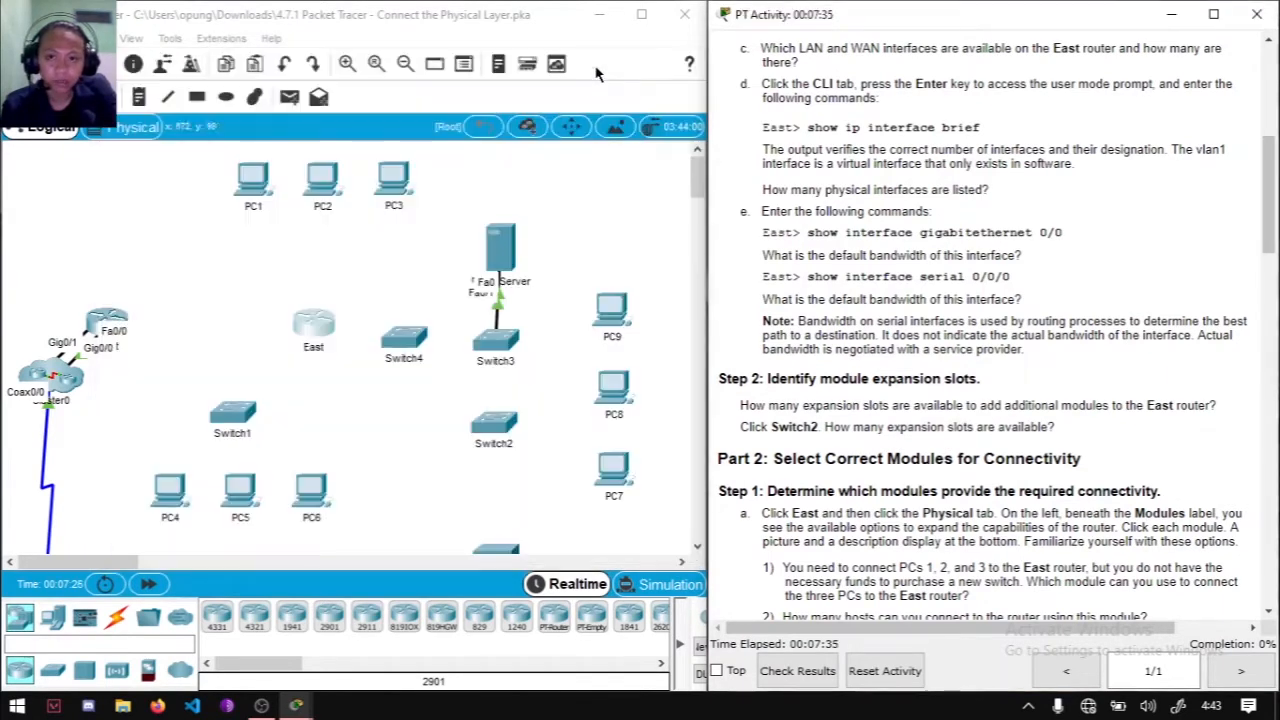
Step: Examine Switch2's expansion slots in a zoomed-in physical device view and close its window
{"action": "left_click", "coordinate": [474, 422]}
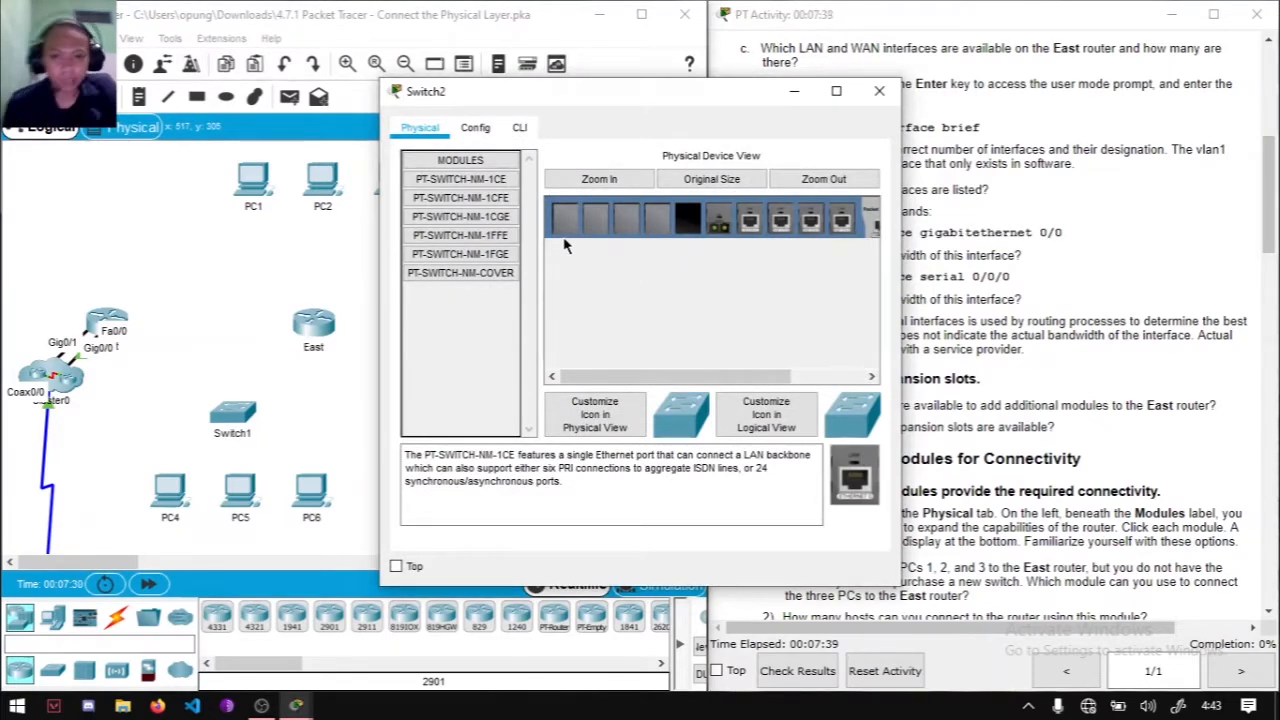
{"action": "left_click_drag", "start_coordinate": [676, 106], "coordinate": [418, 103]}
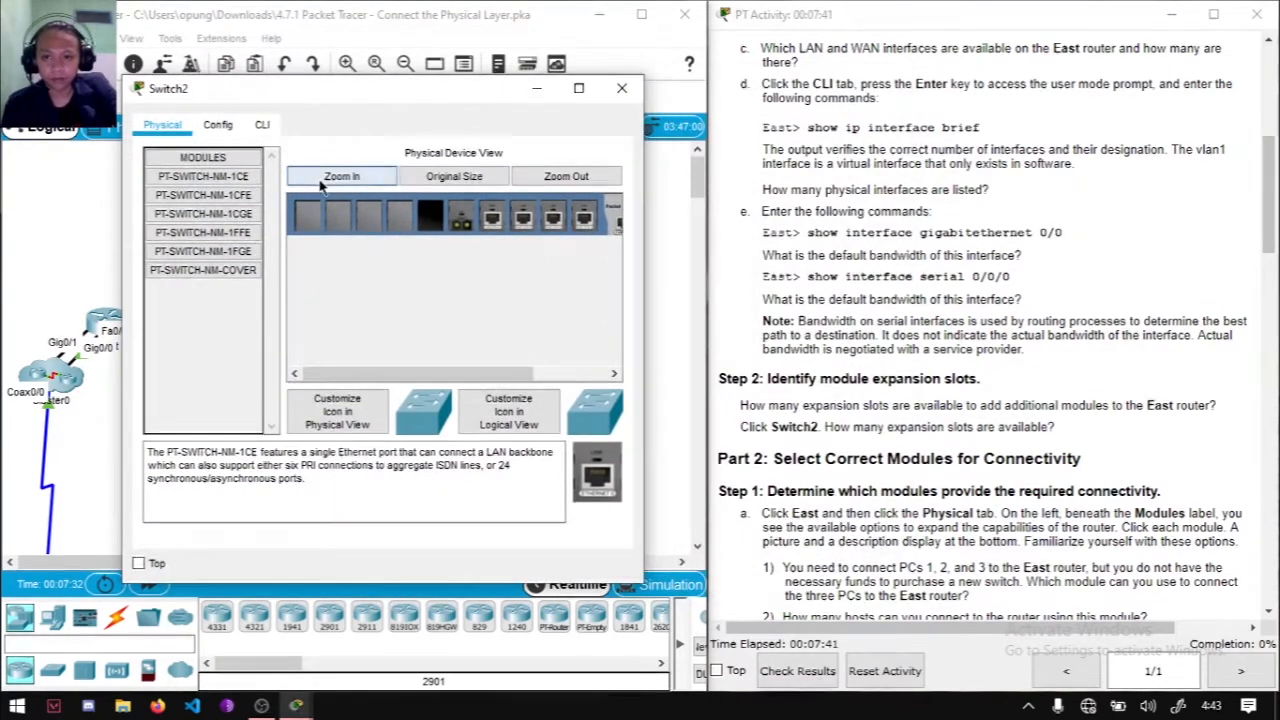
{"action": "left_click", "coordinate": [341, 176]}
{"action": "scroll", "coordinate": [344, 250], "scroll_direction": "down", "scroll_amount": 2}
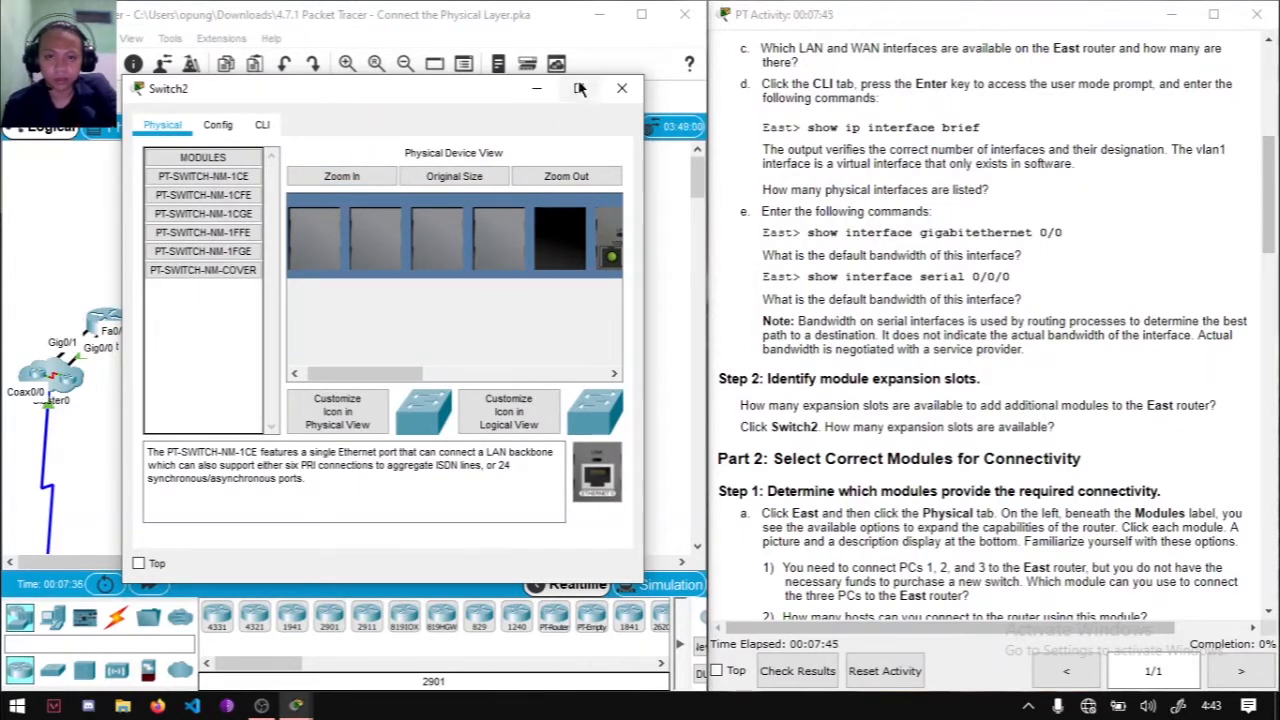
{"action": "left_click", "coordinate": [622, 89]}
Step: Read Part 2, Step 1 of the activity and restore the East router's physical device view beside it
{"action": "scroll", "coordinate": [848, 454], "scroll_direction": "down", "scroll_amount": 1}
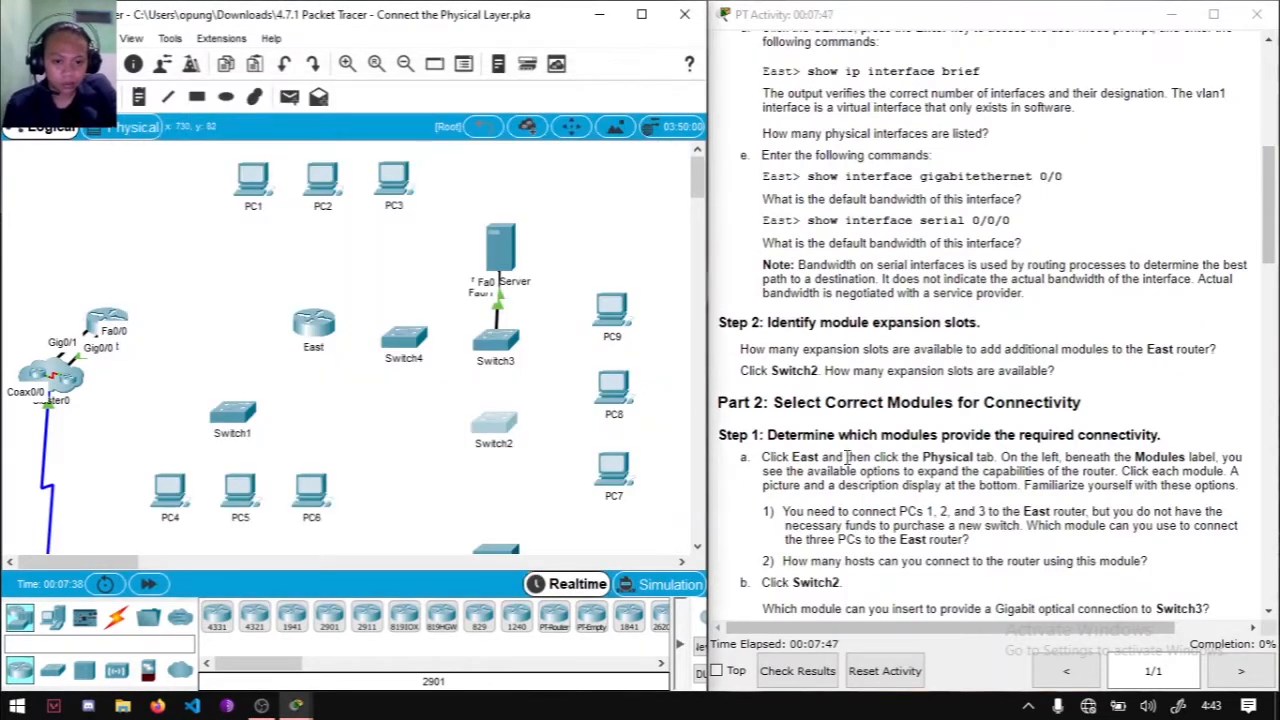
{"action": "scroll", "coordinate": [970, 420], "scroll_direction": "down", "scroll_amount": 2}
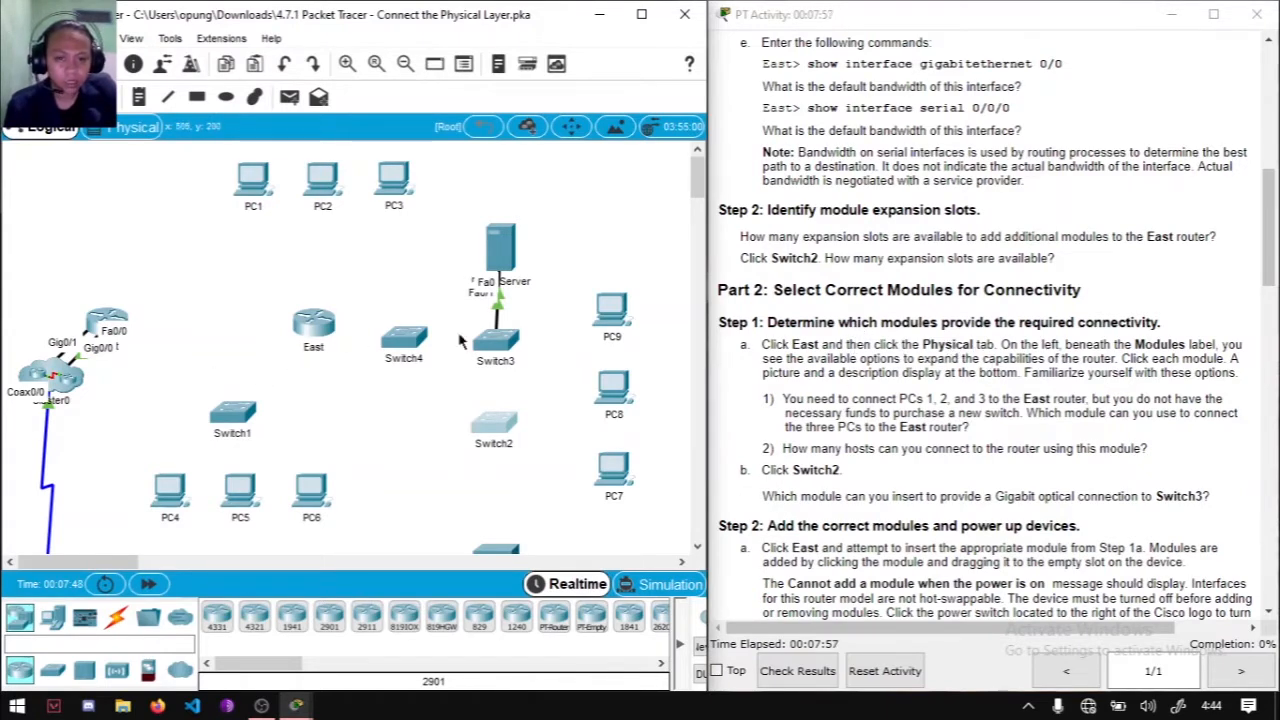
{"action": "key", "text": "alt+Tab"}
{"action": "left_click", "coordinate": [557, 366]}
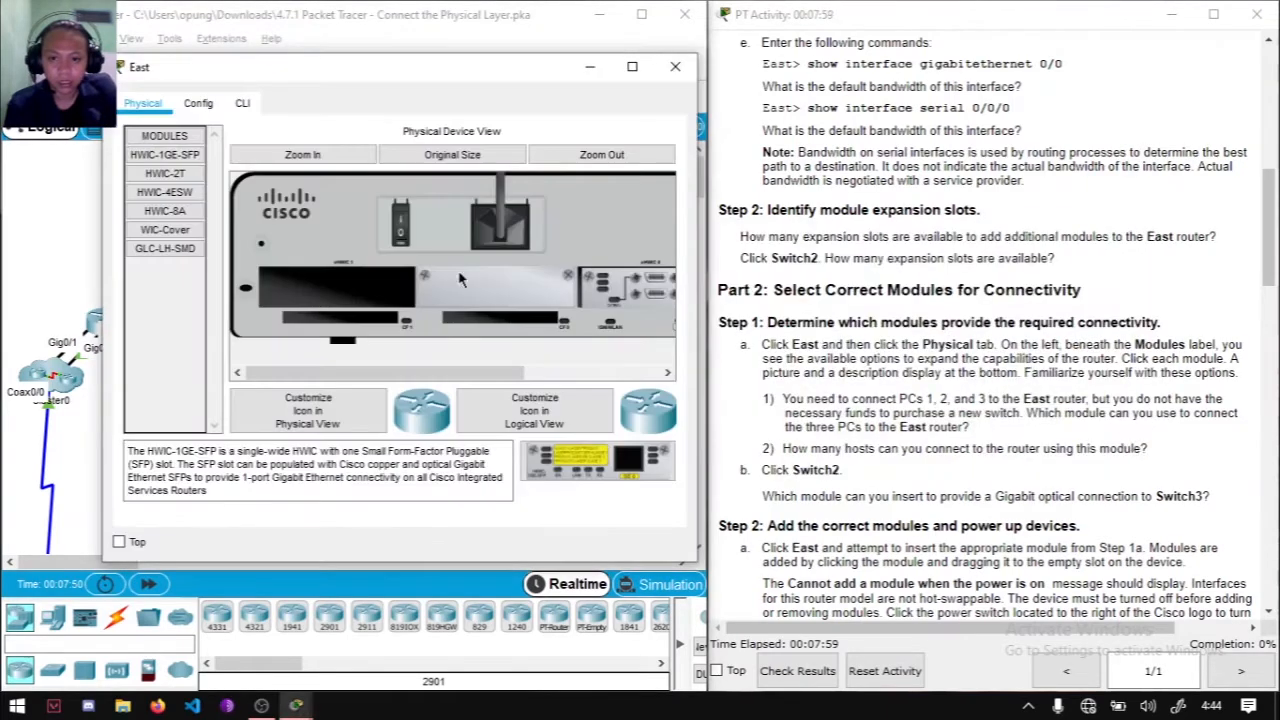
{"action": "left_click_drag", "start_coordinate": [414, 82], "coordinate": [380, 84]}
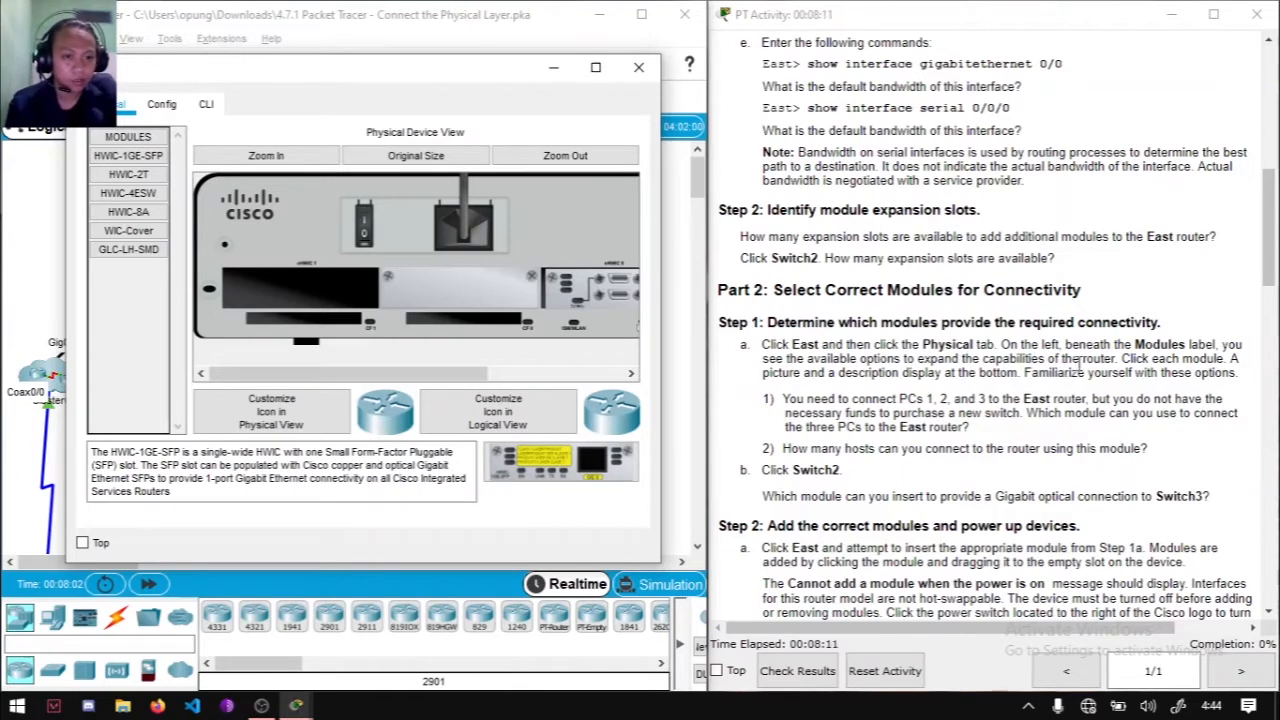
Step: Review the East router's HWIC-4ESW module description and highlight the question about which module connects the three PCs
{"action": "mouse_move", "coordinate": [1015, 630]}
{"action": "left_mouse_down"}
{"action": "mouse_move", "coordinate": [1048, 638]}
{"action": "mouse_move", "coordinate": [1024, 636]}
{"action": "left_mouse_up"}
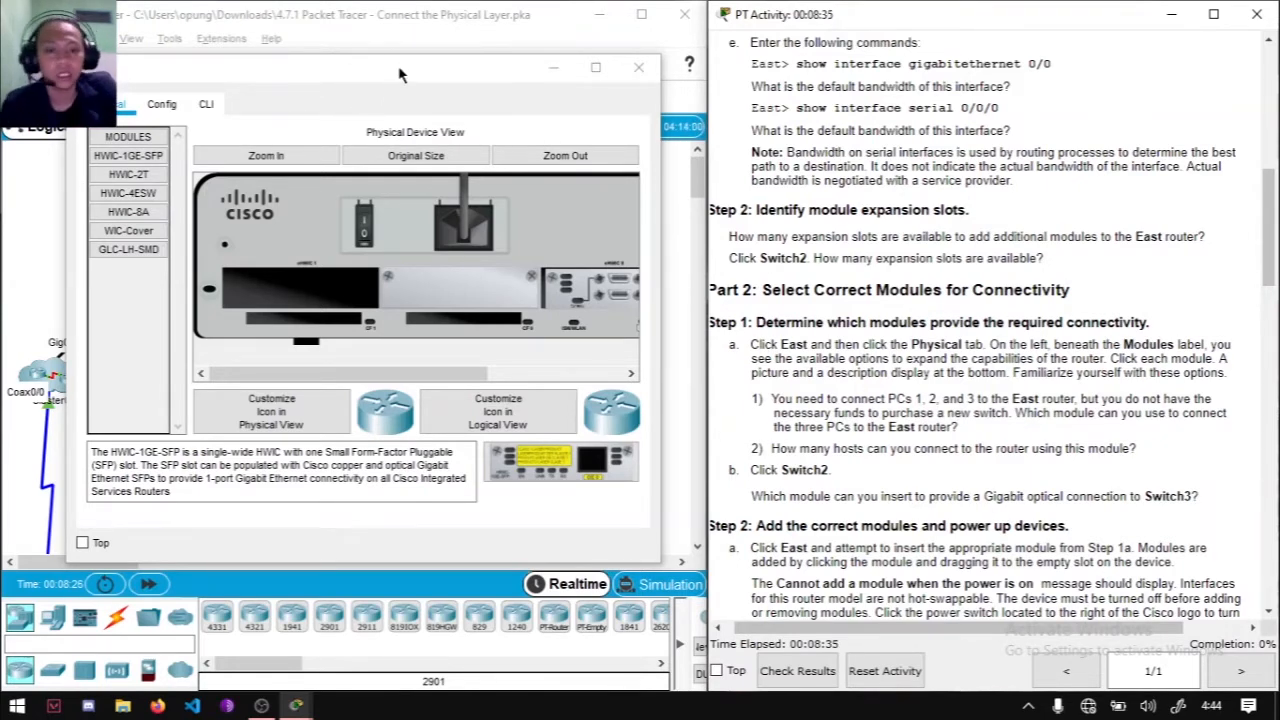
{"action": "left_click_drag", "start_coordinate": [403, 77], "coordinate": [392, 71]}
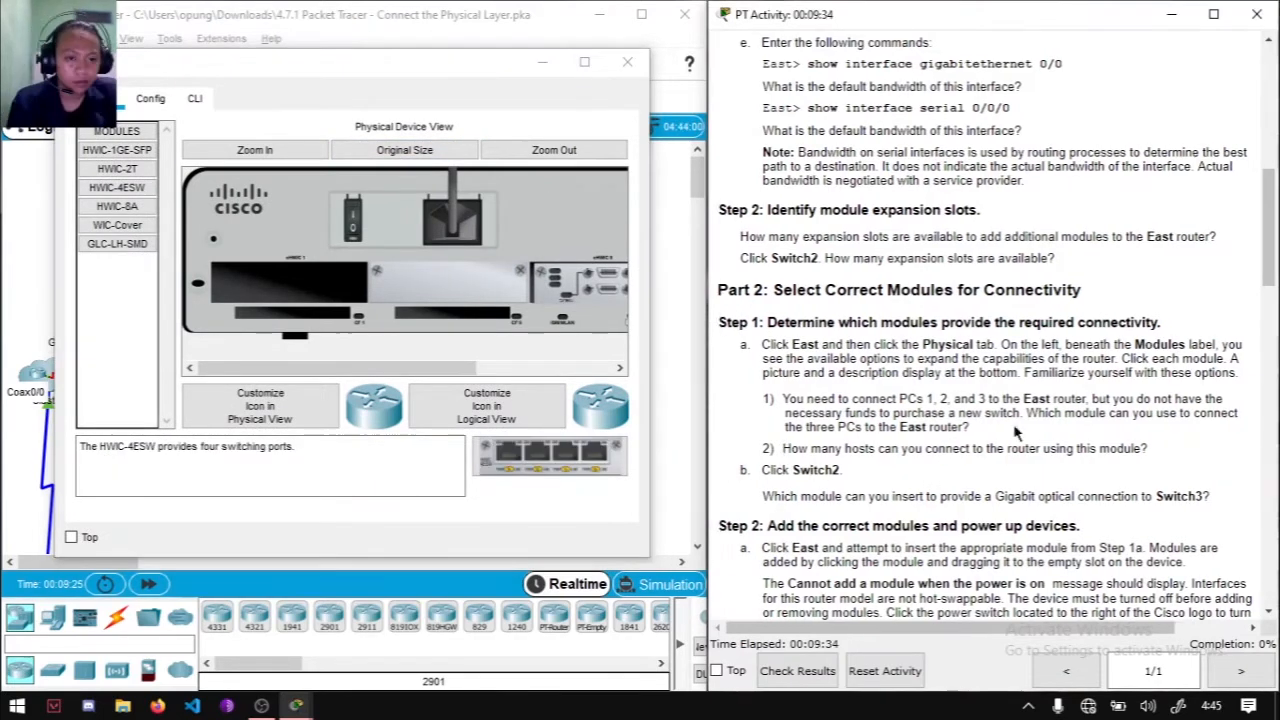
{"action": "left_click_drag", "start_coordinate": [969, 428], "coordinate": [1027, 413]}
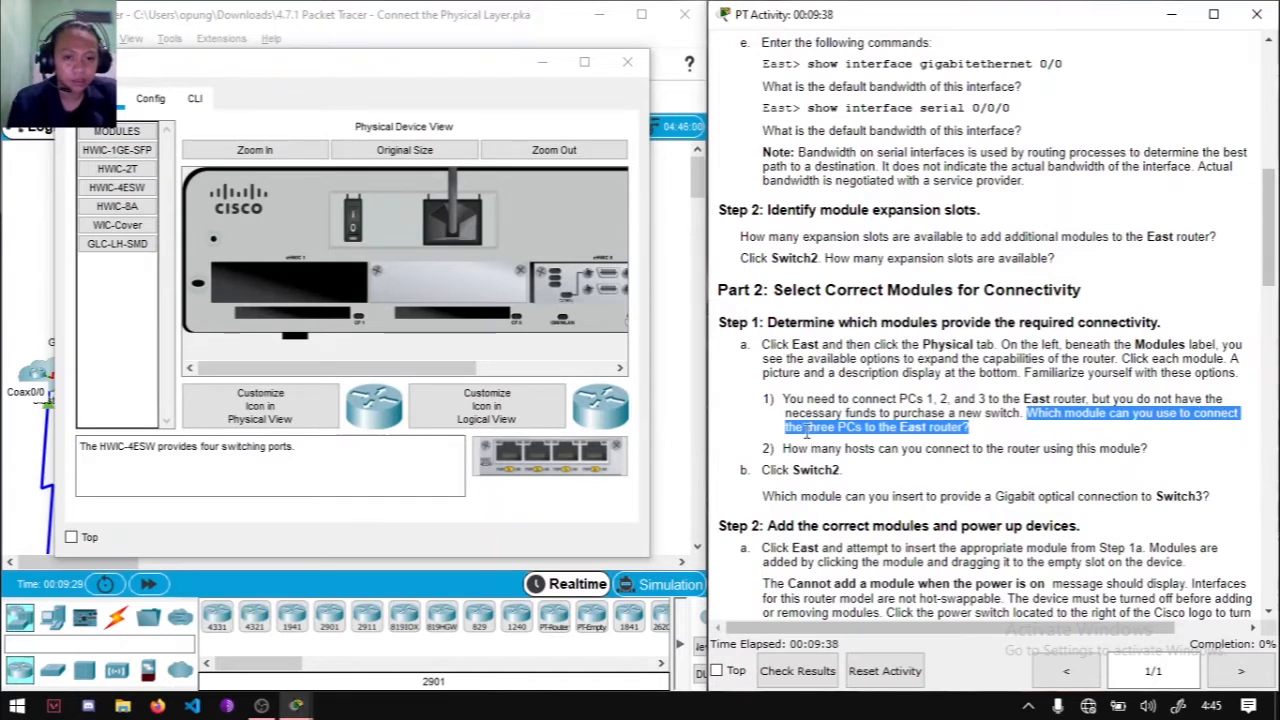
{"action": "left_click", "coordinate": [1048, 421]}
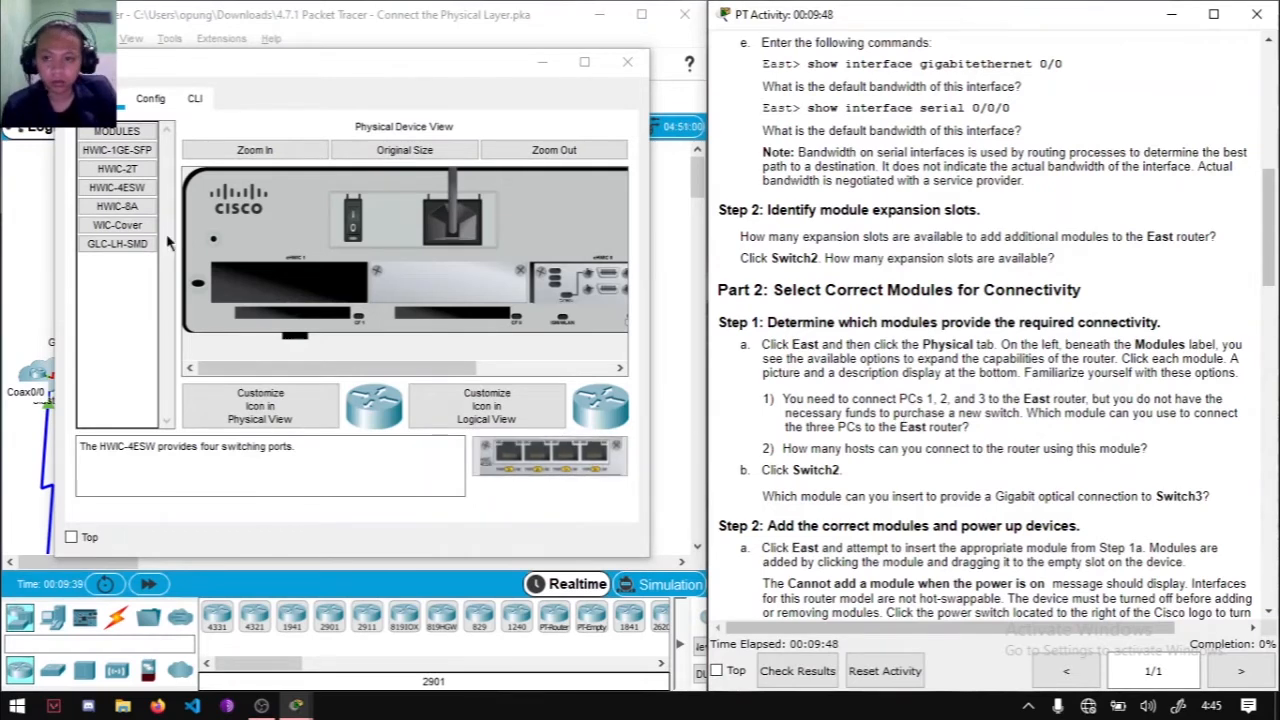
Step: Insert the HWIC-4ESW module into the East router's empty expansion slot
{"action": "left_click", "coordinate": [104, 190]}
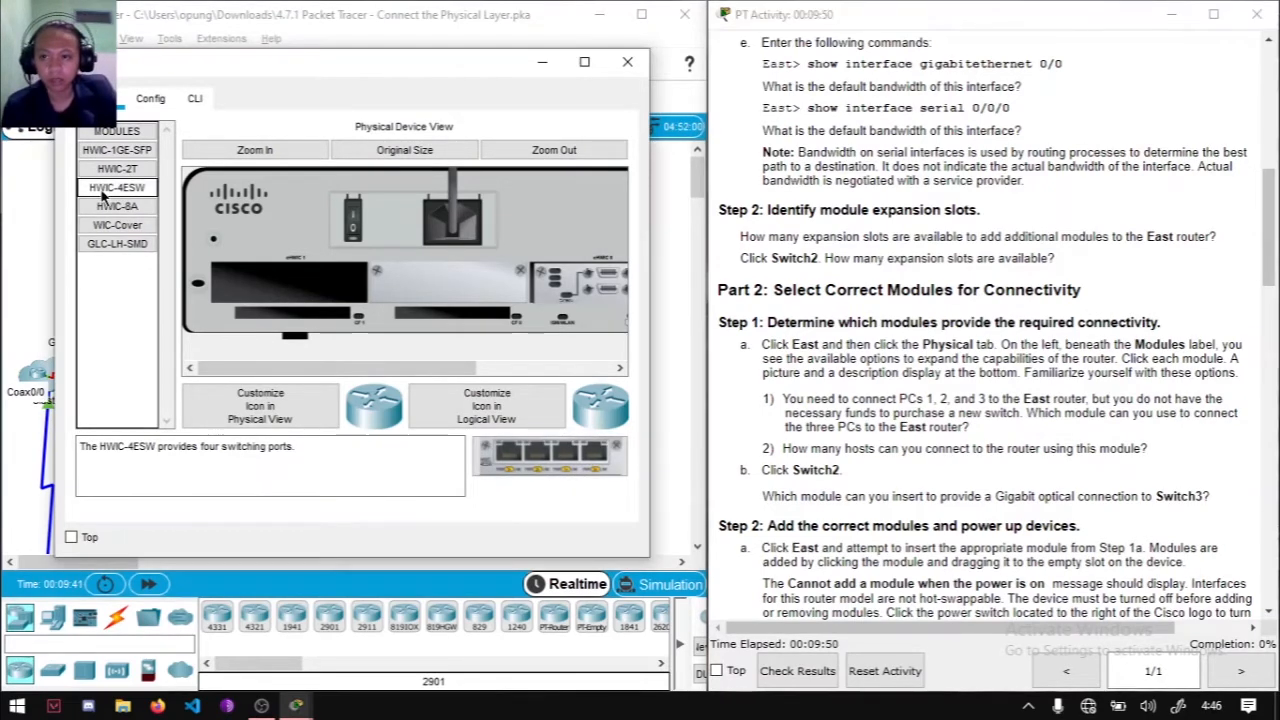
{"action": "left_click_drag", "start_coordinate": [528, 458], "coordinate": [303, 300]}
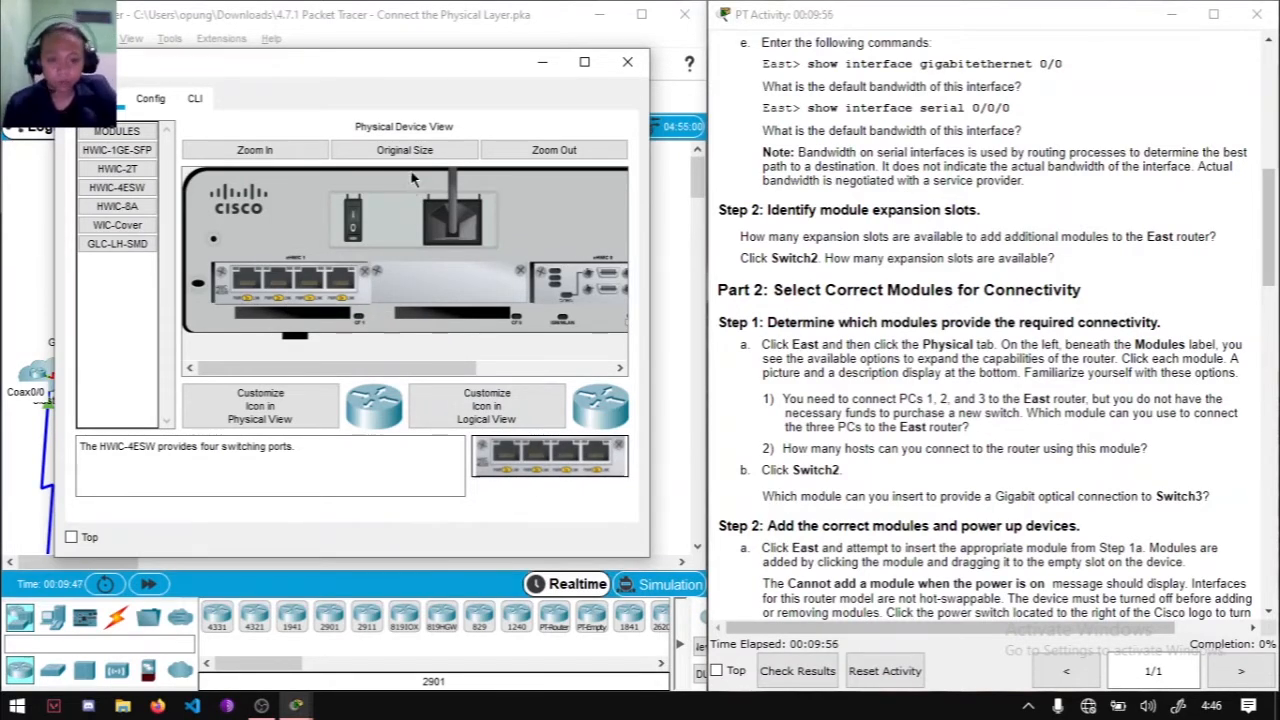
{"action": "scroll", "coordinate": [1033, 329], "scroll_direction": "down", "scroll_amount": 1}
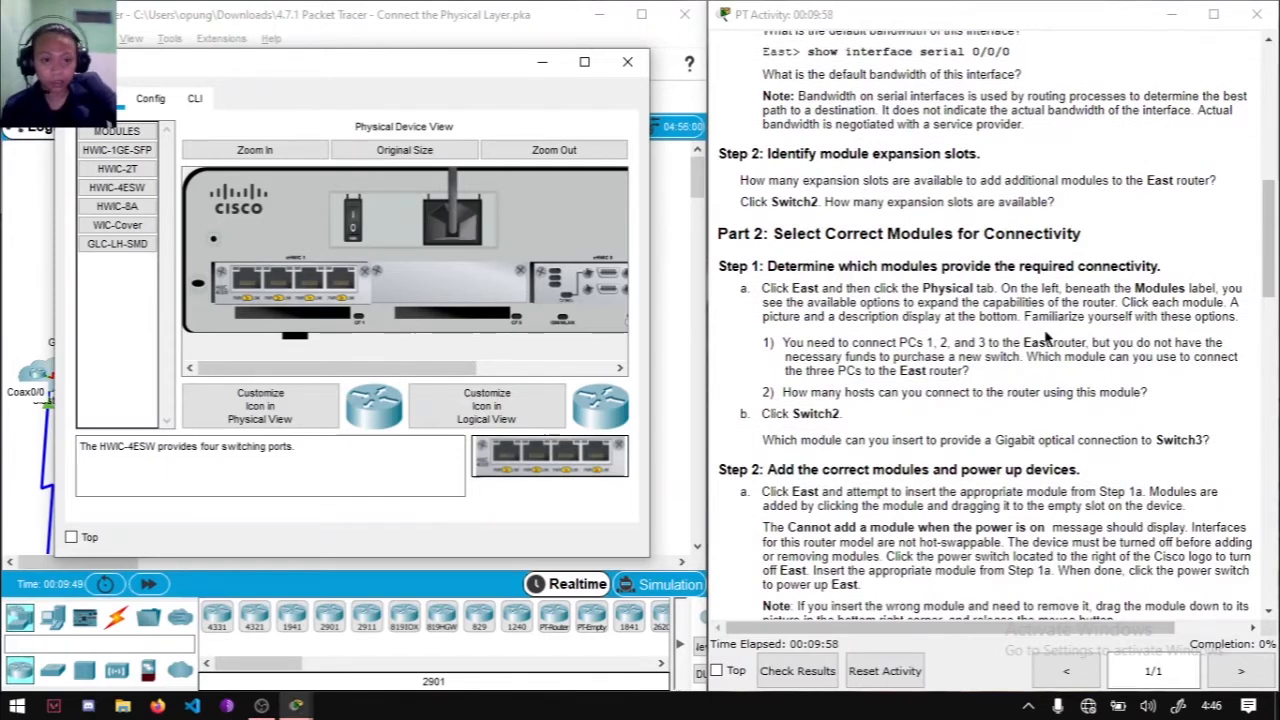
{"action": "scroll", "coordinate": [1047, 337], "scroll_direction": "down", "scroll_amount": 1}
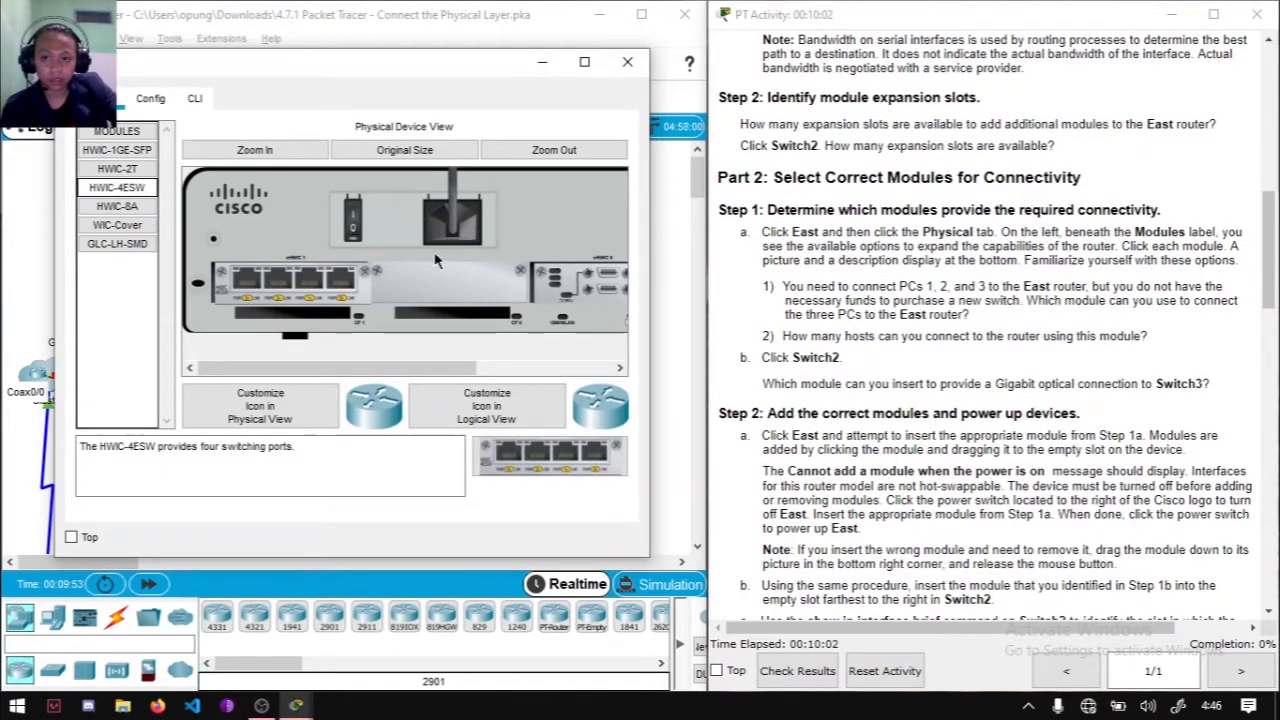
Step: Read the Part 2, Step 2 instructions on adding the correct modules and powering up the devices
{"action": "left_click", "coordinate": [968, 481]}
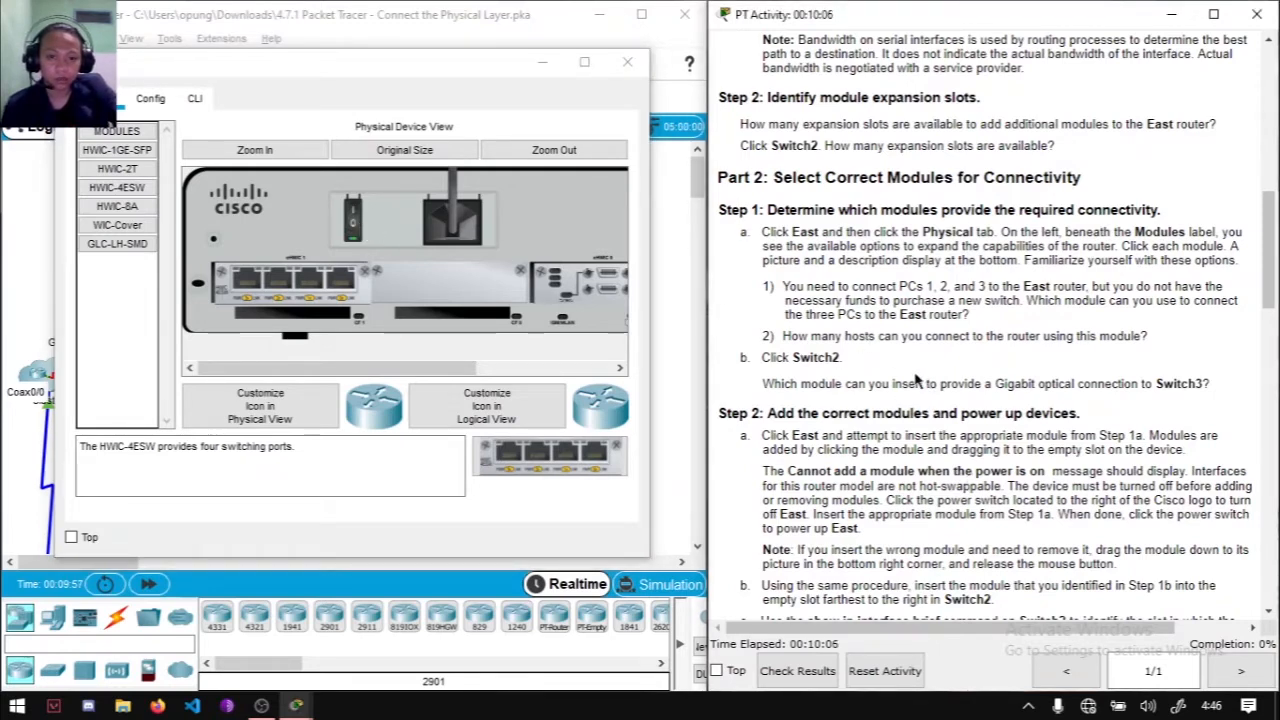
{"action": "scroll", "coordinate": [918, 382], "scroll_direction": "down", "scroll_amount": 1}
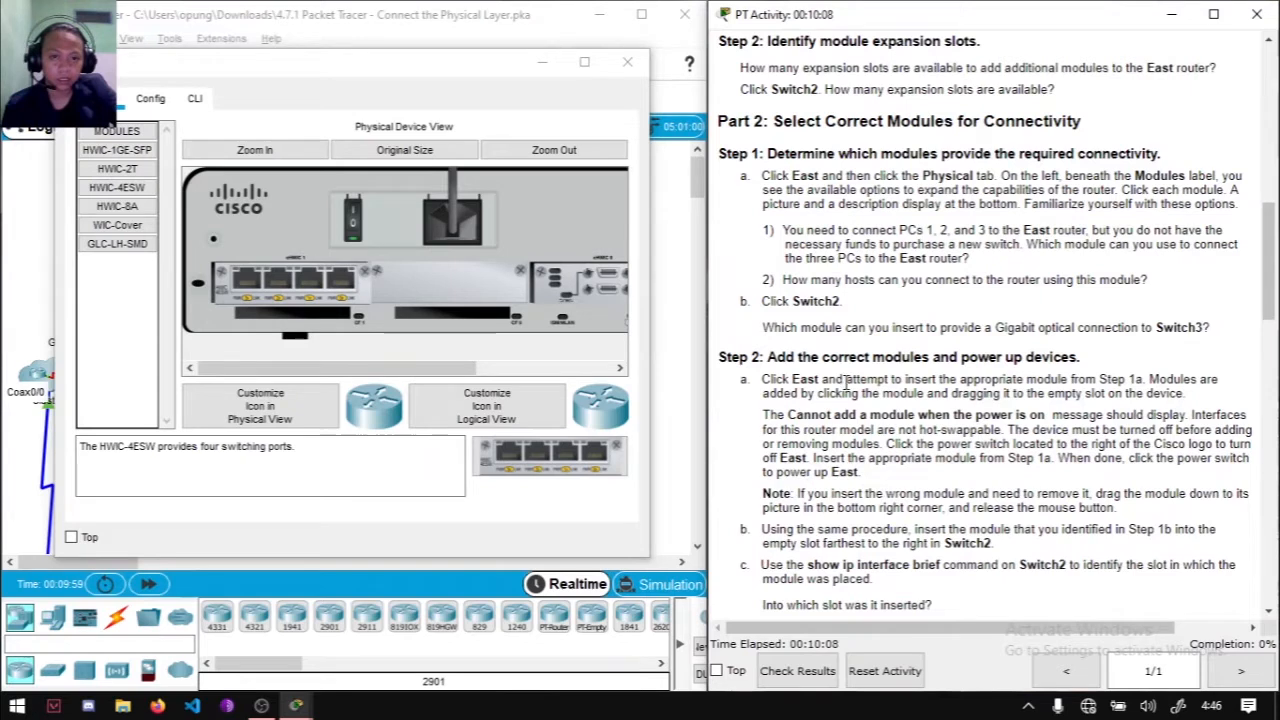
{"action": "scroll", "coordinate": [846, 380], "scroll_direction": "down", "scroll_amount": 1}
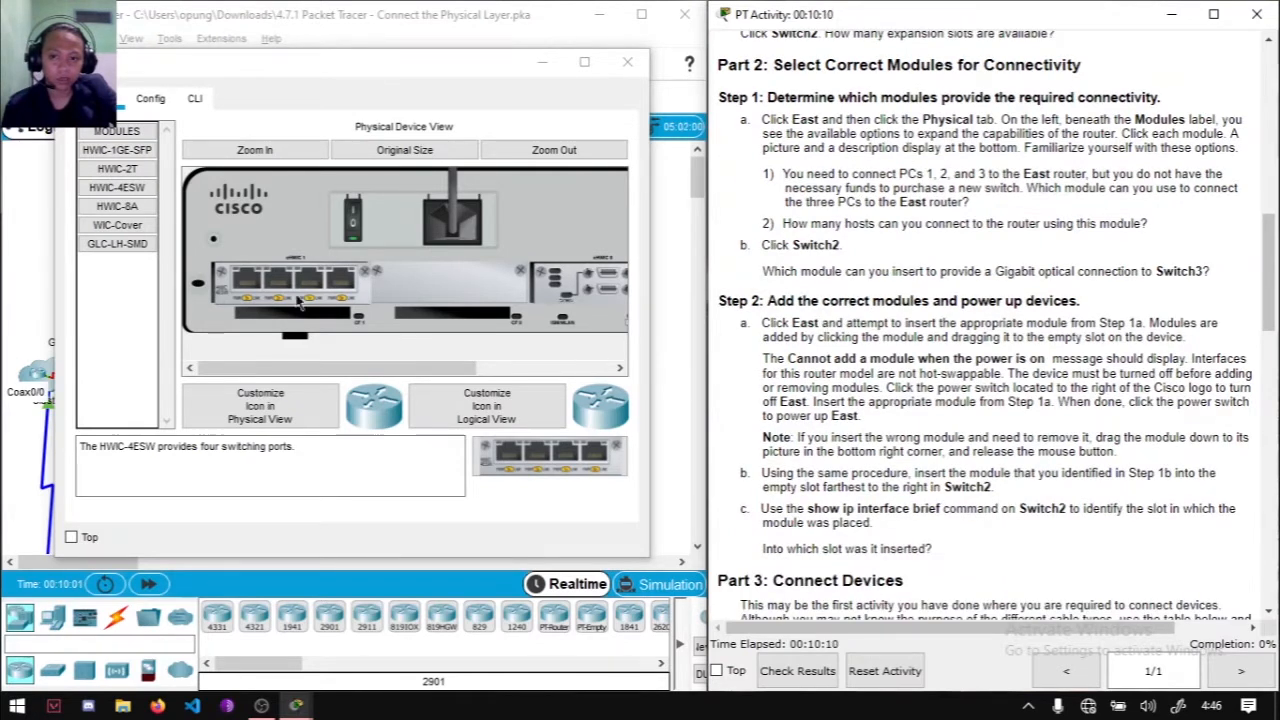
{"action": "scroll", "coordinate": [895, 336], "scroll_direction": "up", "scroll_amount": 1}
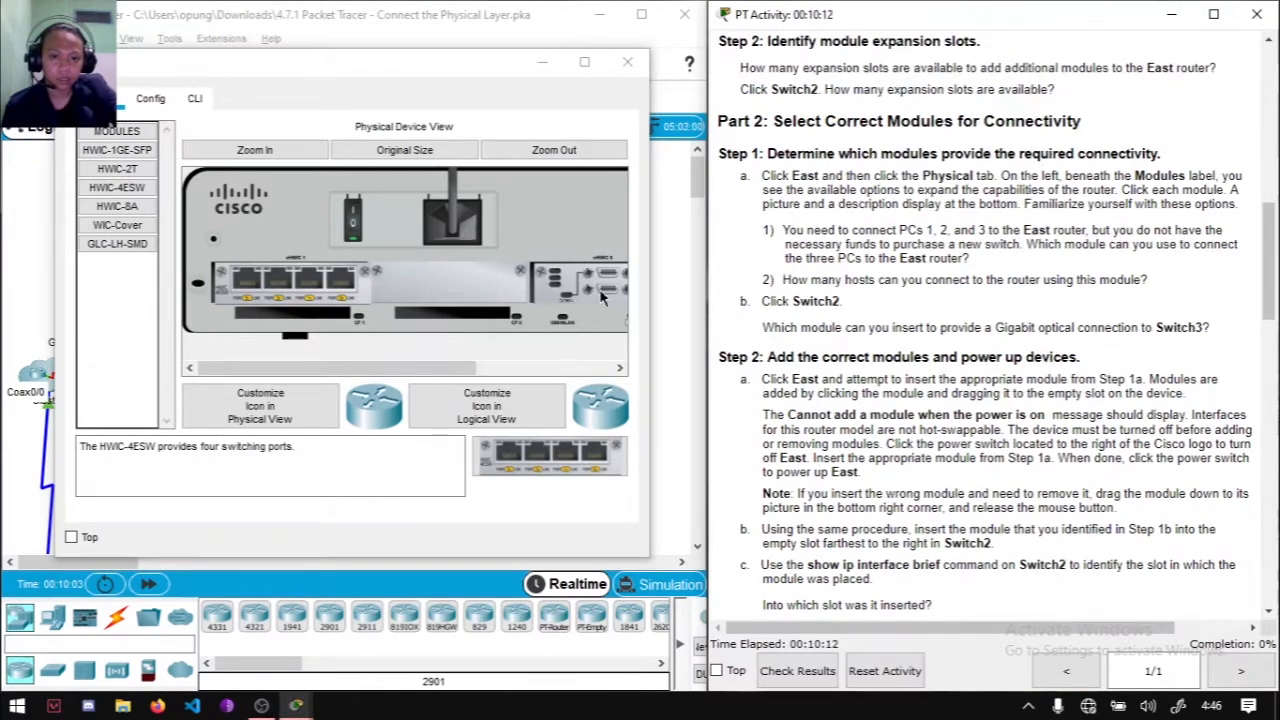
Step: Try to remove the HWIC-4ESW module while the East router is powered on
{"action": "left_click_drag", "start_coordinate": [300, 285], "coordinate": [110, 350]}
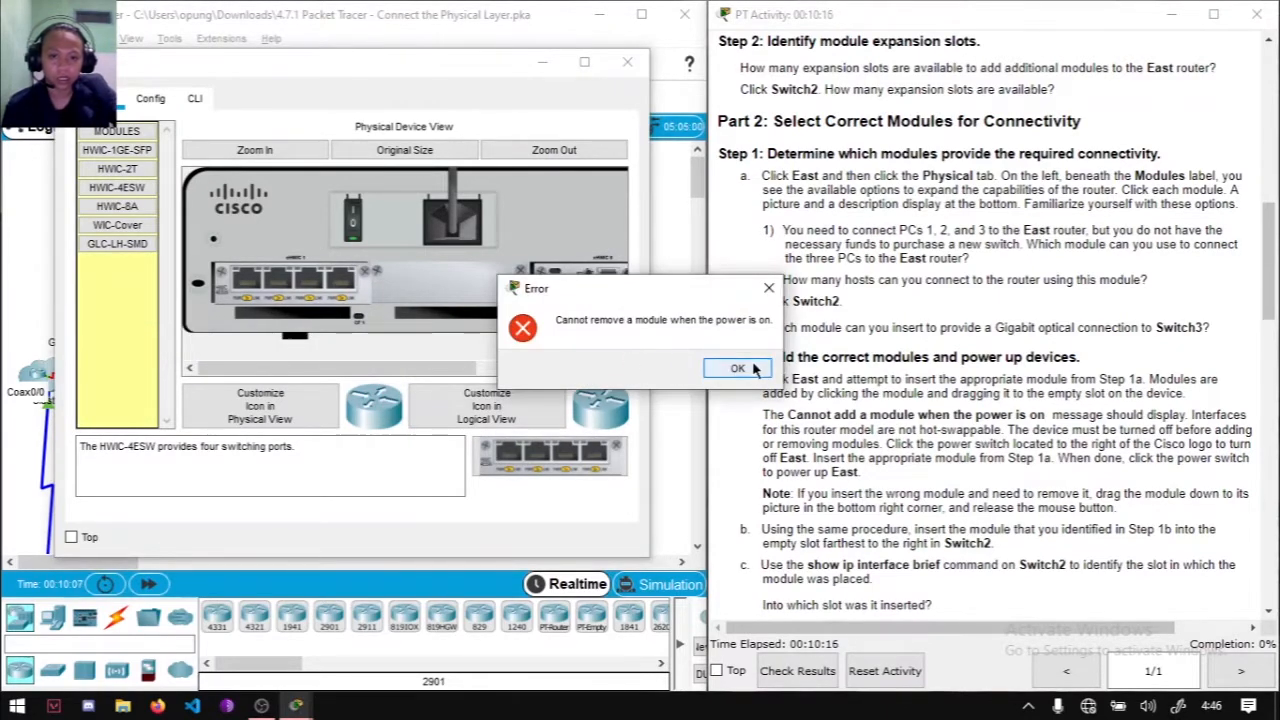
{"action": "left_click_drag", "start_coordinate": [615, 291], "coordinate": [547, 289]}
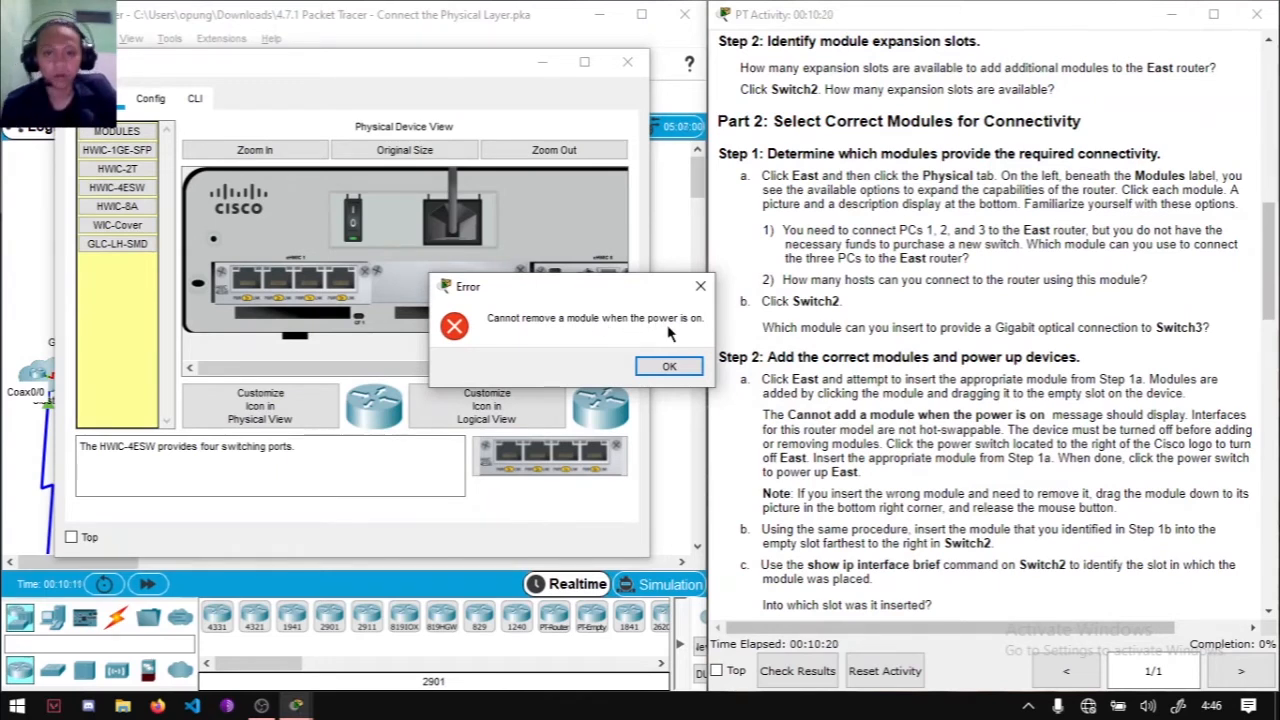
{"action": "left_click", "coordinate": [698, 368]}
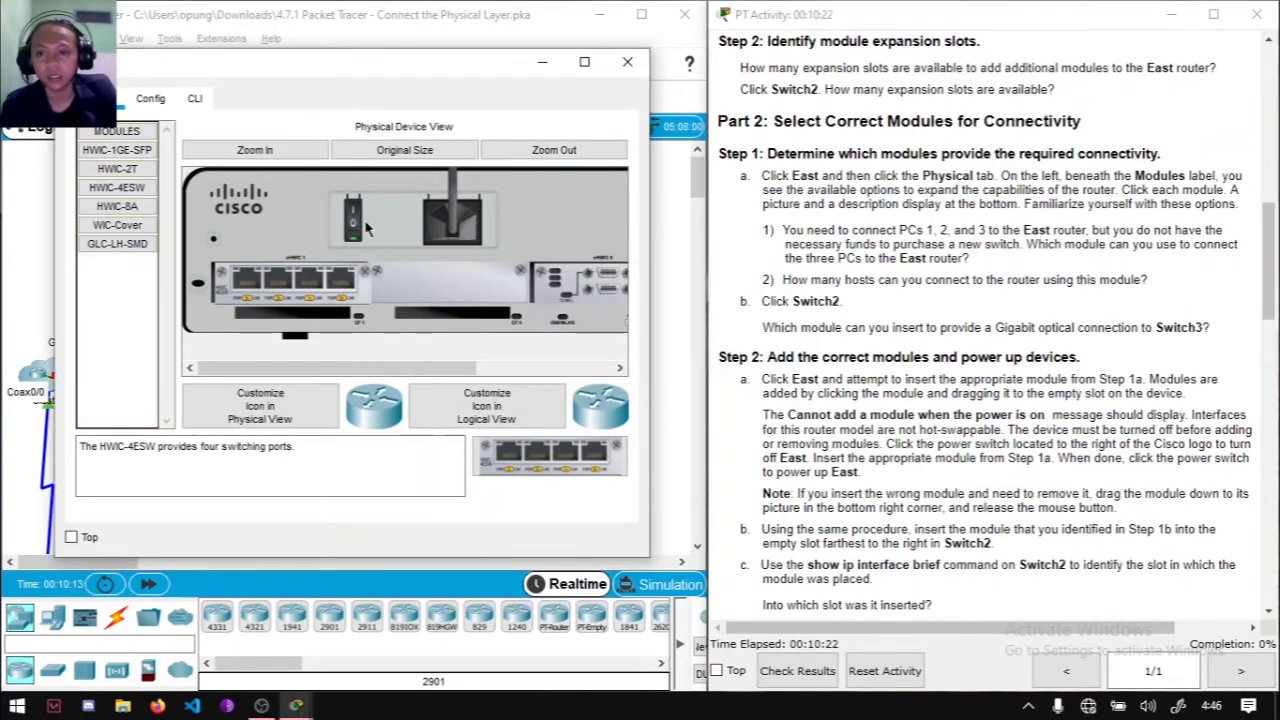
Step: Power off the East router and remove the HWIC-4ESW module from its slot
{"action": "left_click", "coordinate": [356, 224]}
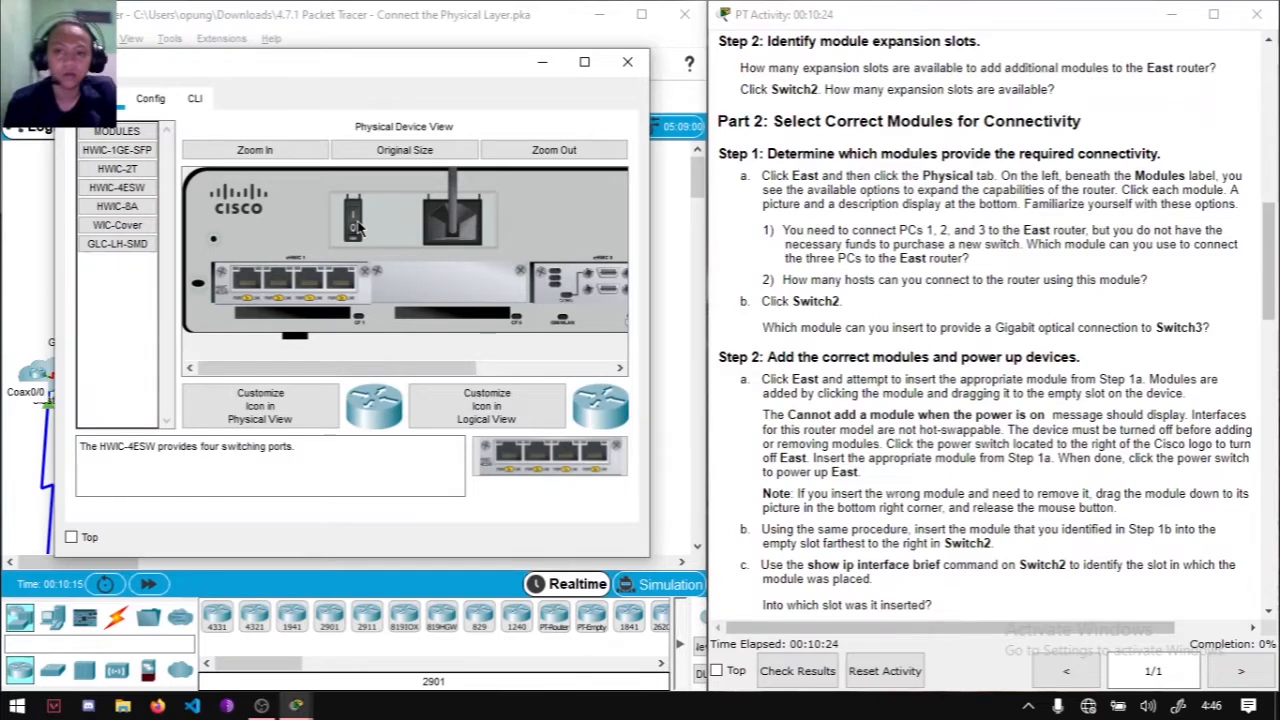
{"action": "left_click_drag", "start_coordinate": [322, 300], "coordinate": [118, 320]}
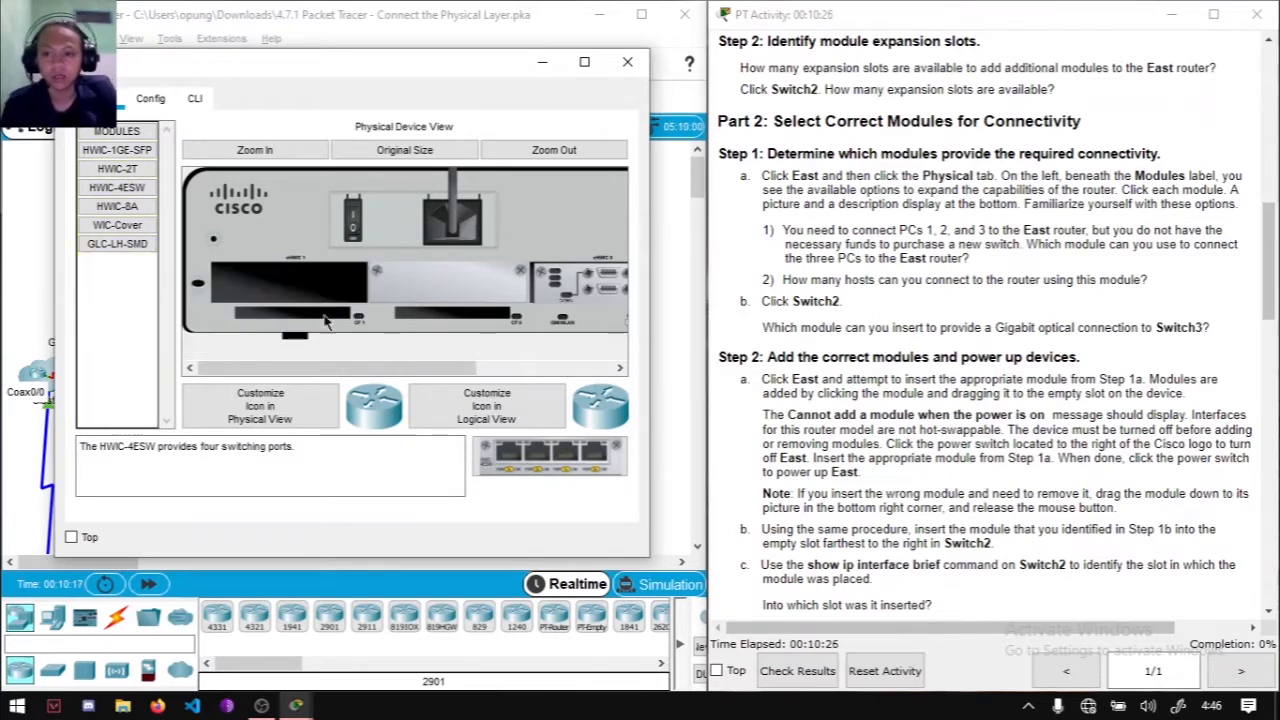
{"action": "left_click_drag", "start_coordinate": [522, 455], "coordinate": [186, 332]}
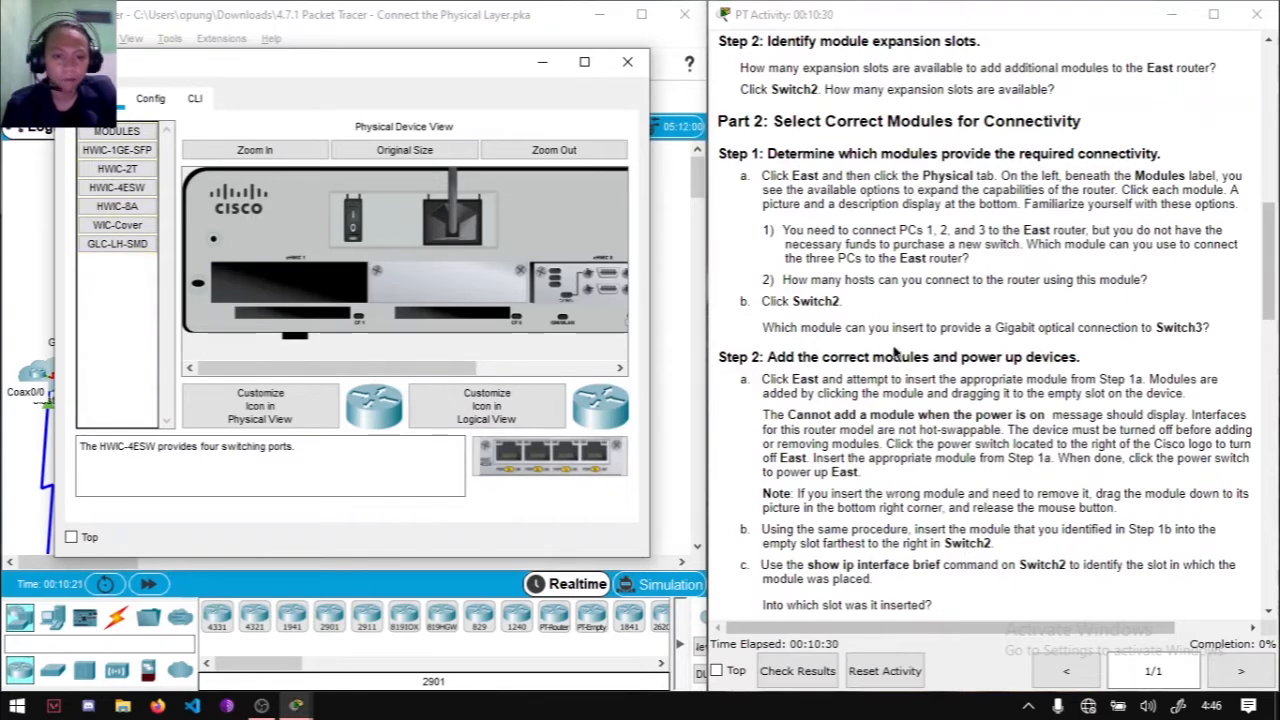
Step: Highlight the question about how many hosts the module can connect and minimize the East router's window
{"action": "left_click_drag", "start_coordinate": [786, 280], "coordinate": [840, 281]}
{"action": "left_click", "coordinate": [880, 280]}
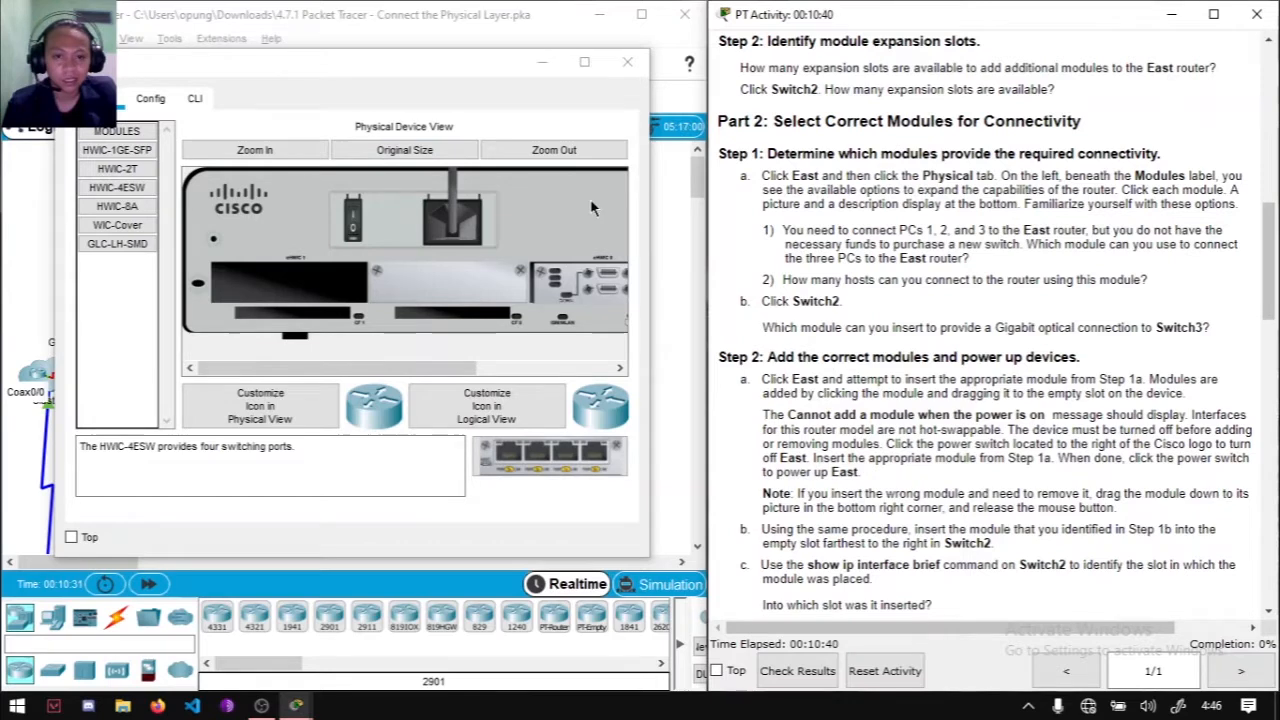
{"action": "left_click", "coordinate": [542, 62]}
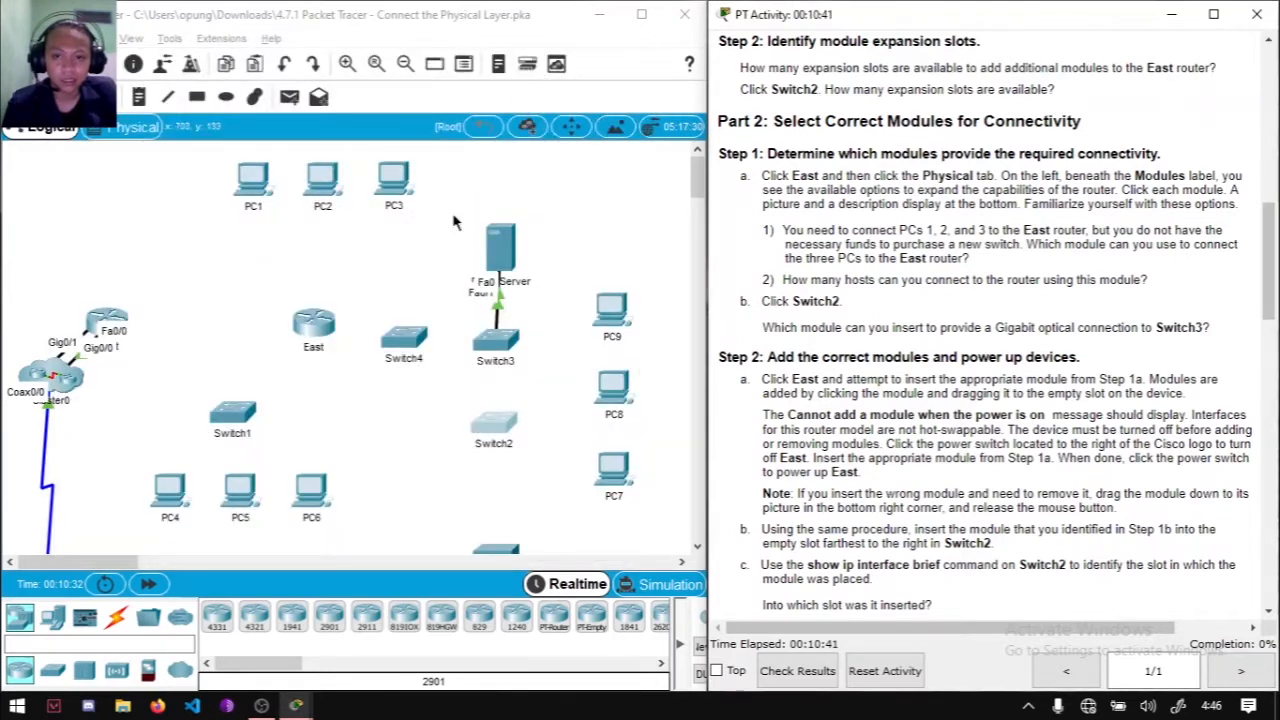
Step: Look over Switch2's available modules in its physical device view, close its window and continue to the Step 2 instructions
{"action": "left_click", "coordinate": [496, 421]}
{"action": "left_click_drag", "start_coordinate": [751, 378], "coordinate": [580, 358]}
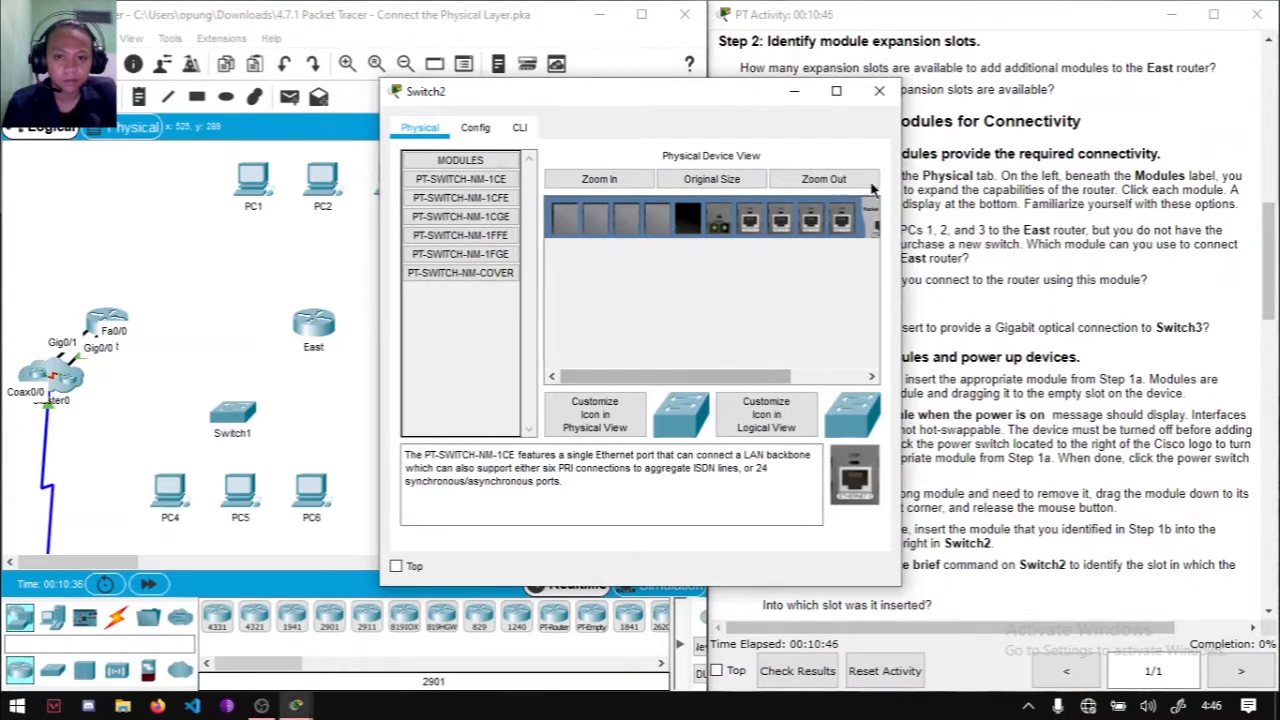
{"action": "left_click", "coordinate": [879, 91]}
{"action": "scroll", "coordinate": [830, 405], "scroll_direction": "down", "scroll_amount": 1}
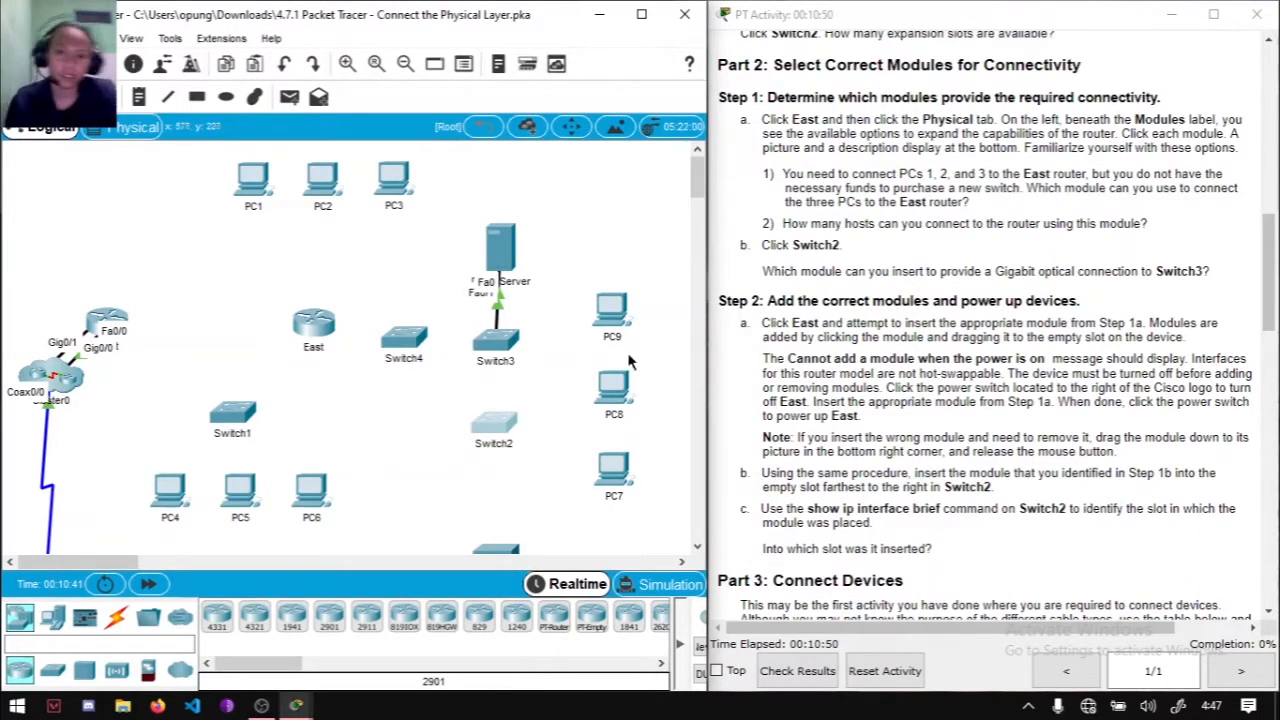
Step: Reopen the East router, insert the HWIC-4ESW module into its empty expansion slot and minimize the window
{"action": "left_click", "coordinate": [300, 336]}
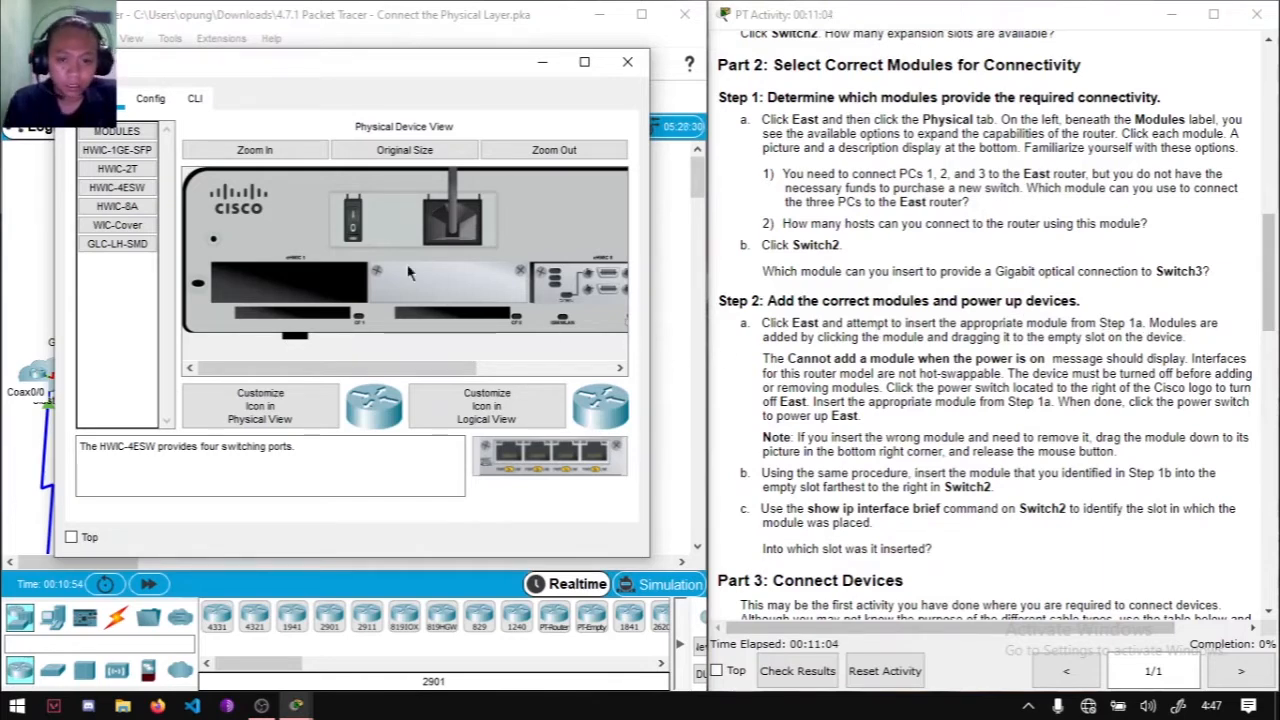
{"action": "left_click", "coordinate": [117, 187]}
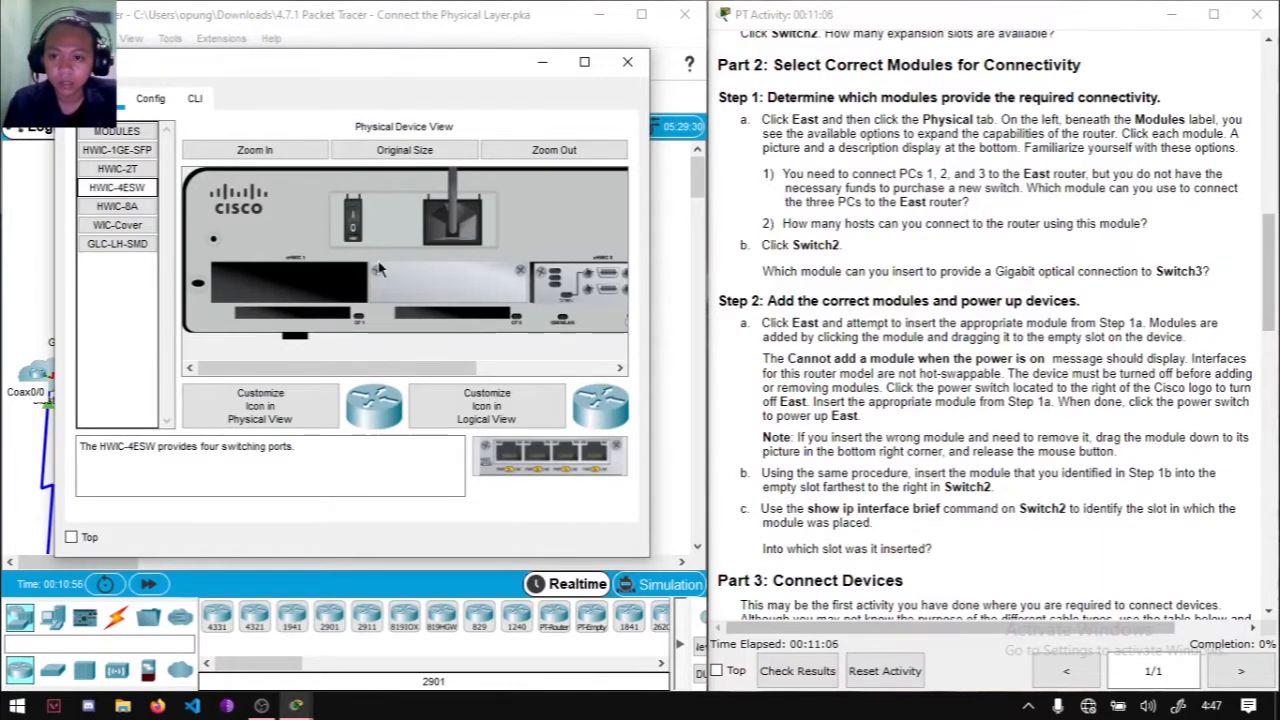
{"action": "left_click_drag", "start_coordinate": [537, 463], "coordinate": [292, 282]}
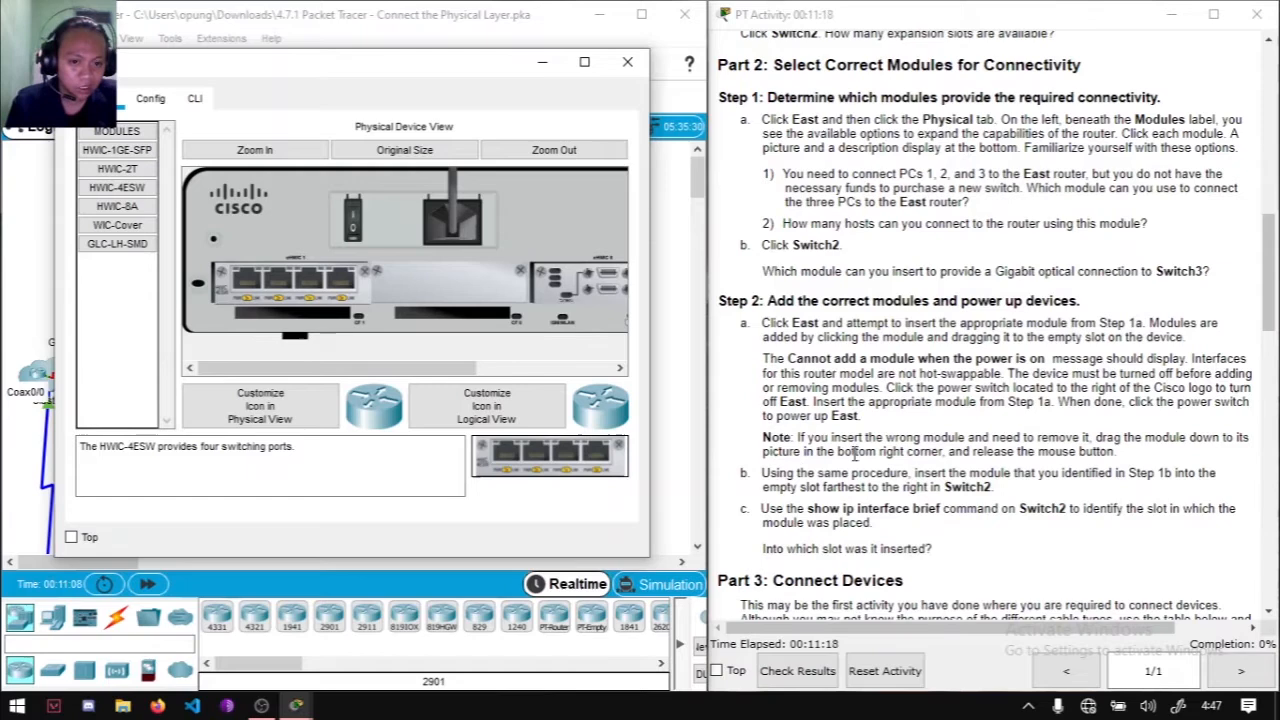
{"action": "left_click_drag", "start_coordinate": [362, 300], "coordinate": [322, 307]}
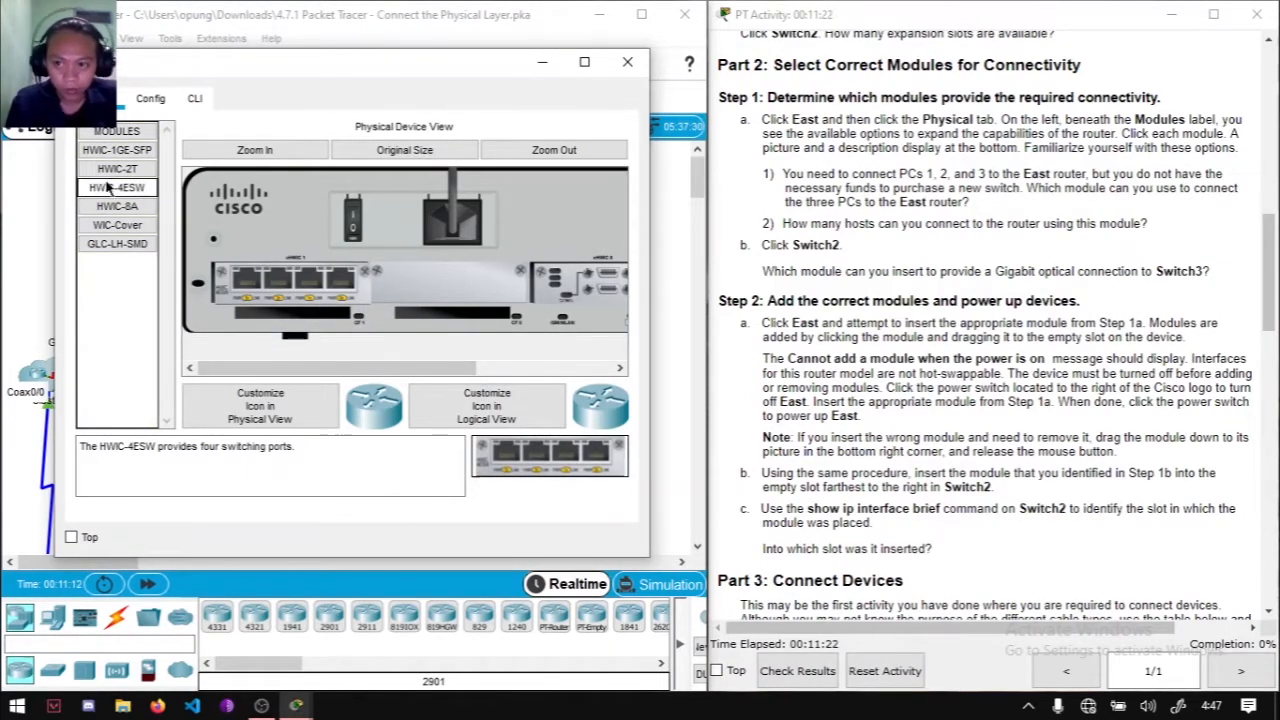
{"action": "scroll", "coordinate": [815, 415], "scroll_direction": "down", "scroll_amount": 1}
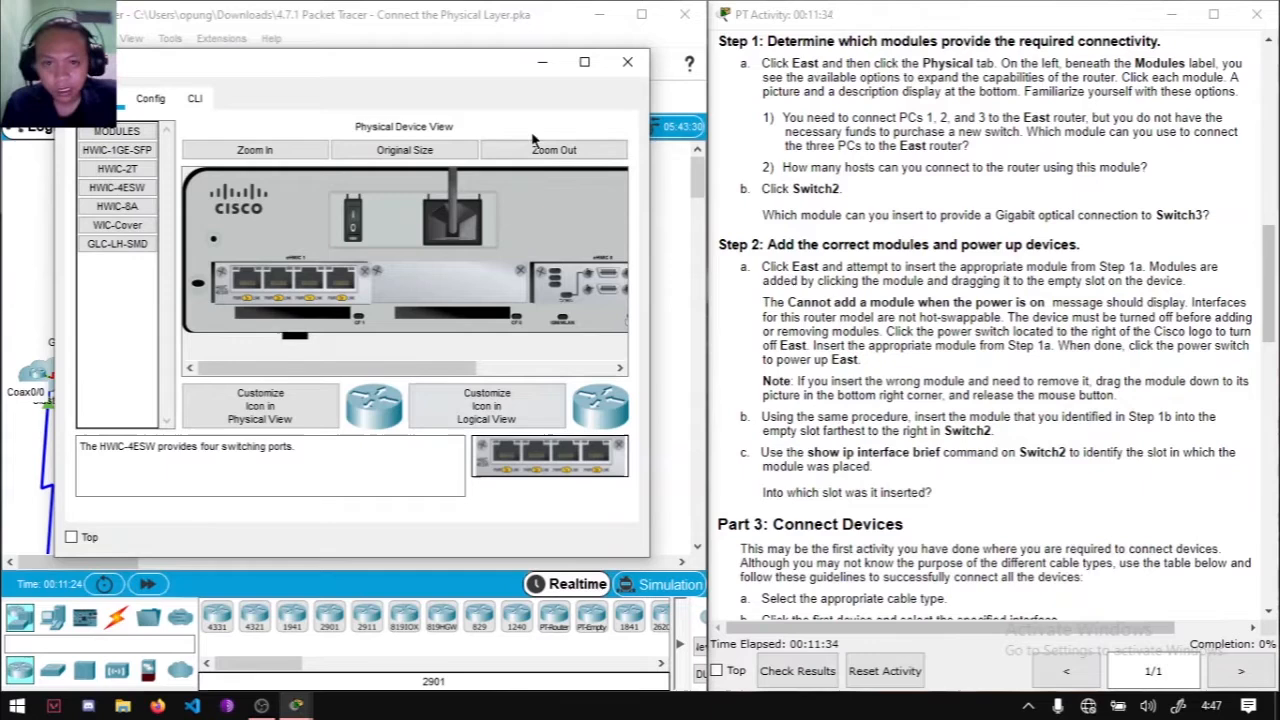
{"action": "left_click", "coordinate": [542, 62]}
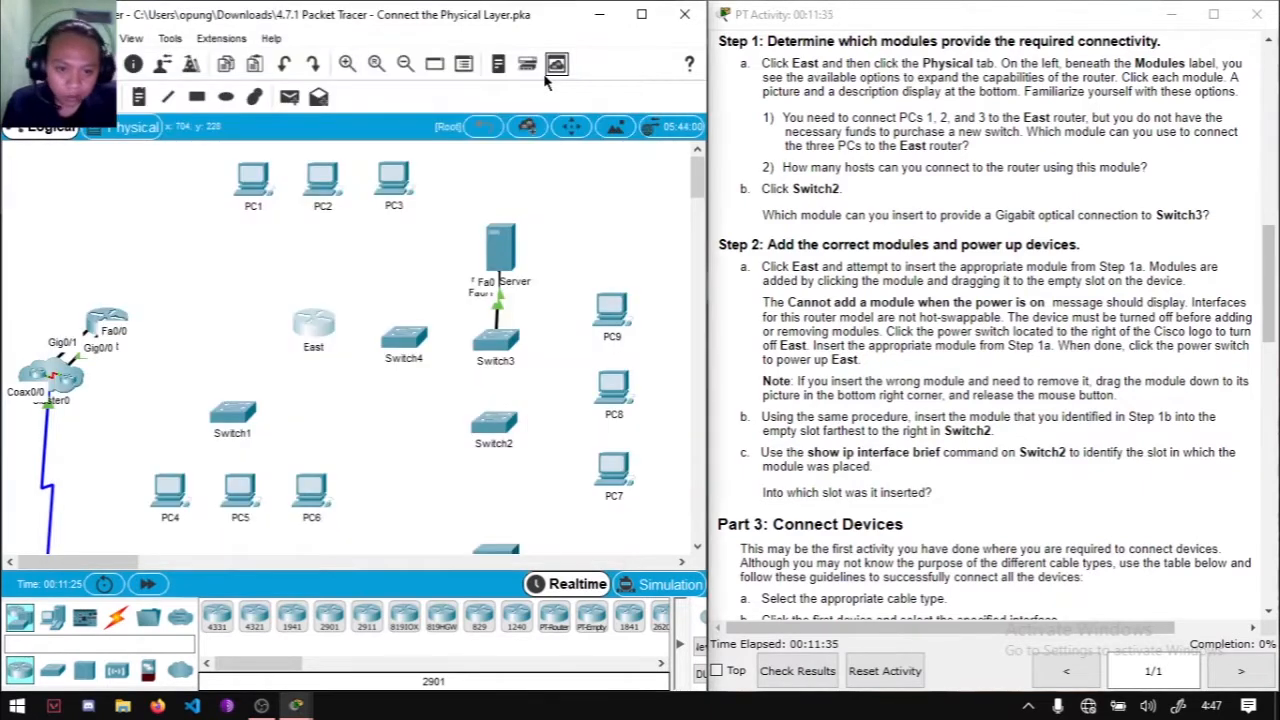
Step: Open Switch2's physical device view and go through its module descriptions, selecting PT-SWITCH-NM-1FGE
{"action": "left_click", "coordinate": [500, 425]}
{"action": "left_click_drag", "start_coordinate": [701, 109], "coordinate": [507, 95]}
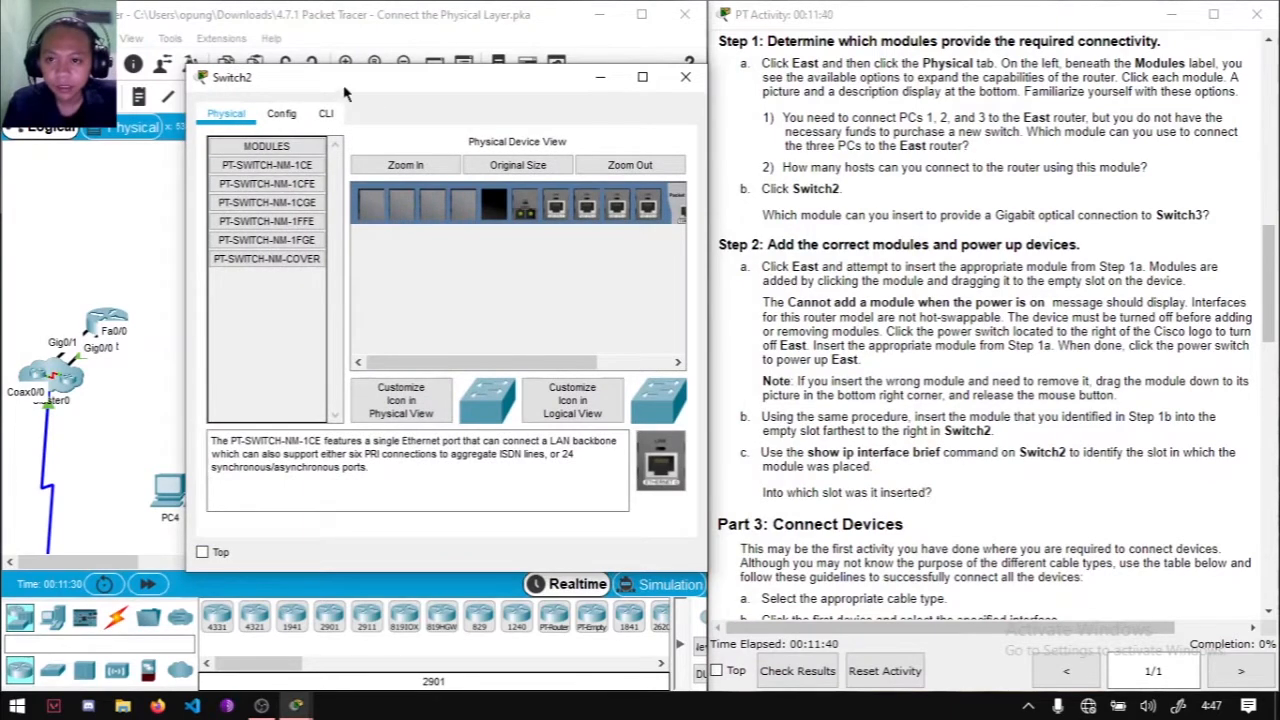
{"action": "left_click_drag", "start_coordinate": [342, 86], "coordinate": [299, 99]}
{"action": "left_click_drag", "start_coordinate": [438, 375], "coordinate": [380, 391]}
{"action": "left_click", "coordinate": [188, 184]}
{"action": "left_click", "coordinate": [202, 198]}
{"action": "left_click", "coordinate": [204, 221]}
{"action": "left_click", "coordinate": [223, 234]}
{"action": "left_click", "coordinate": [223, 253]}
{"action": "mouse_move", "coordinate": [261, 705]}
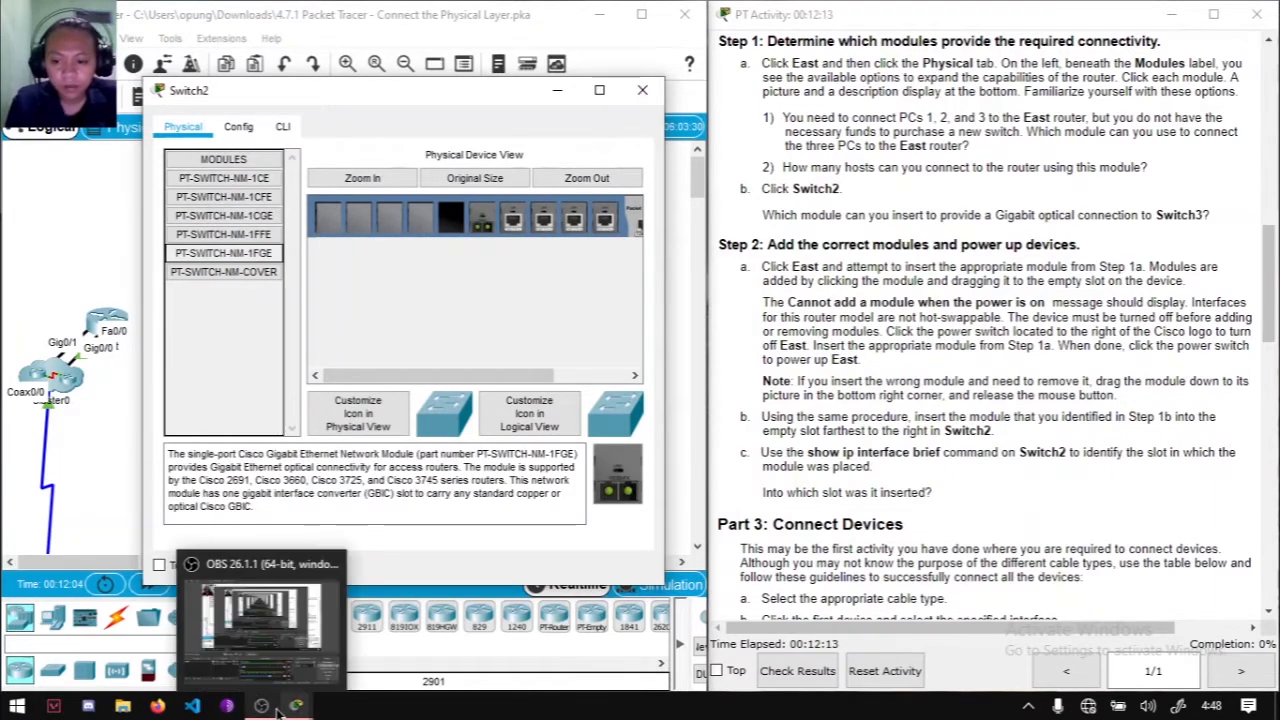
{"action": "left_click", "coordinate": [335, 641]}
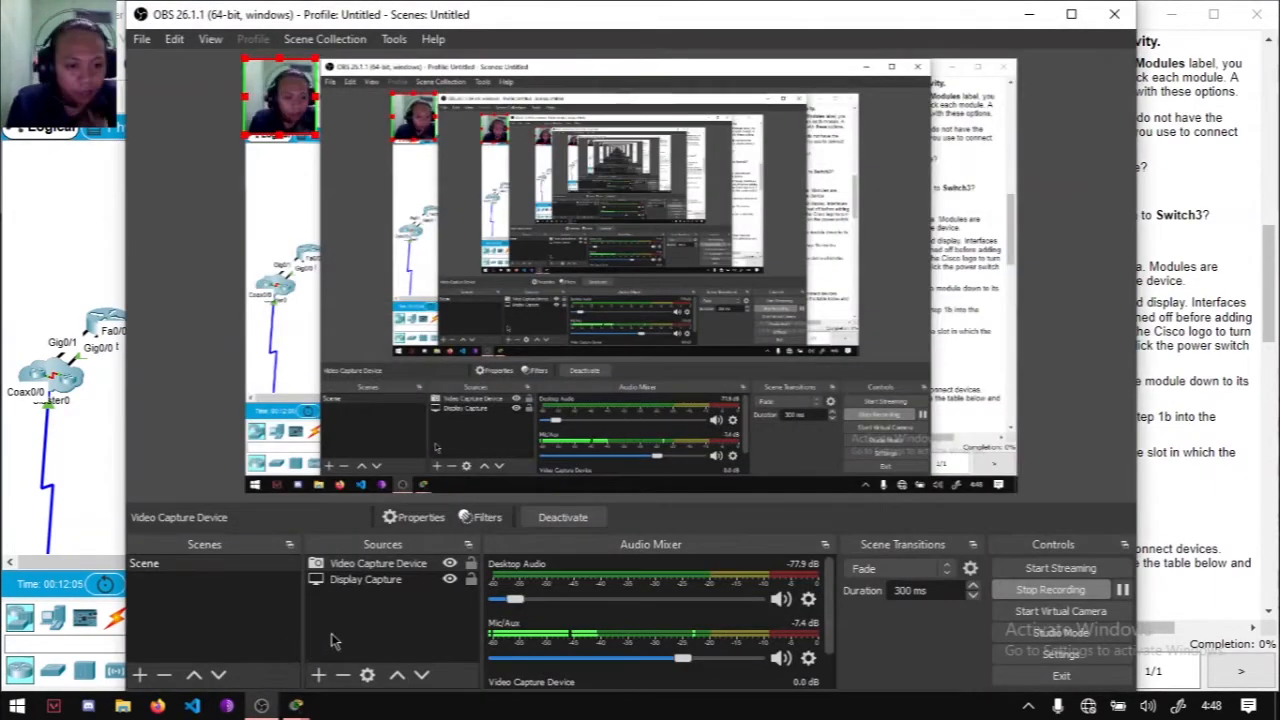
{"action": "left_click", "coordinate": [1032, 14]}
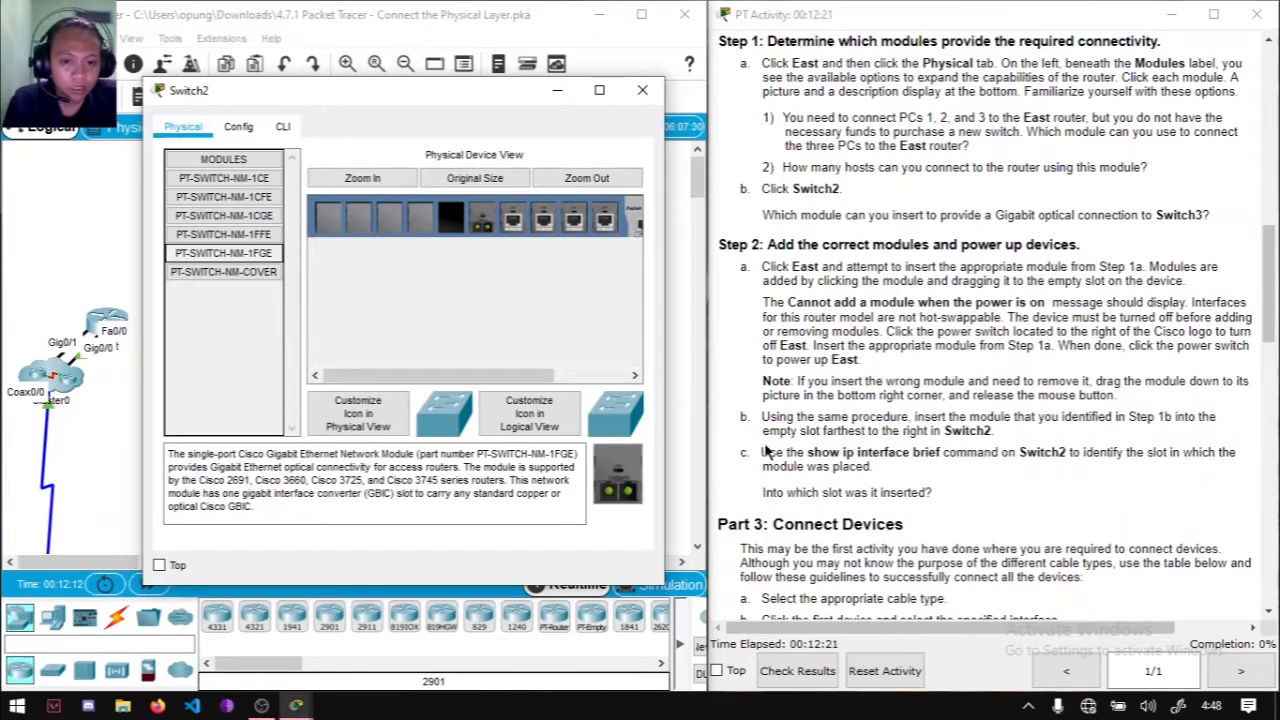
Step: Highlight the instruction about Switch2's empty slot and try to insert the PT-SWITCH-NM-1FGE module with the power on
{"action": "left_click_drag", "start_coordinate": [870, 427], "coordinate": [957, 427]}
{"action": "left_click", "coordinate": [985, 427]}
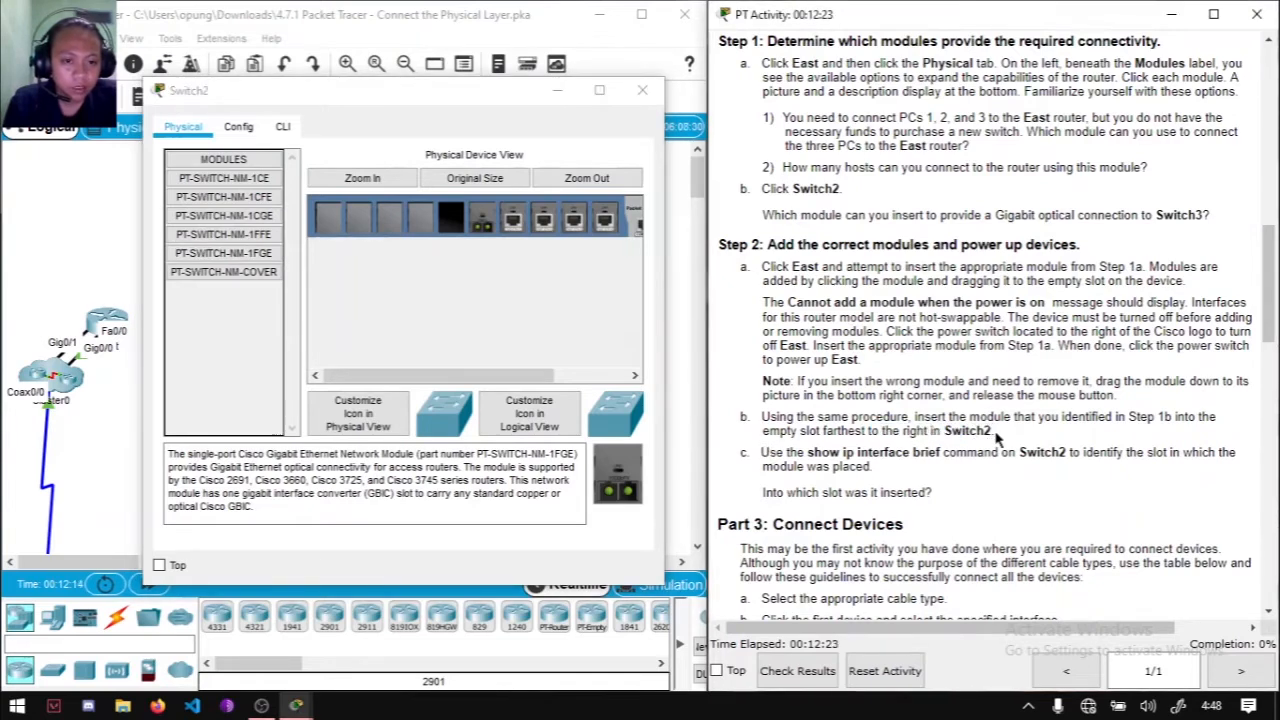
{"action": "left_click_drag", "start_coordinate": [626, 476], "coordinate": [449, 220]}
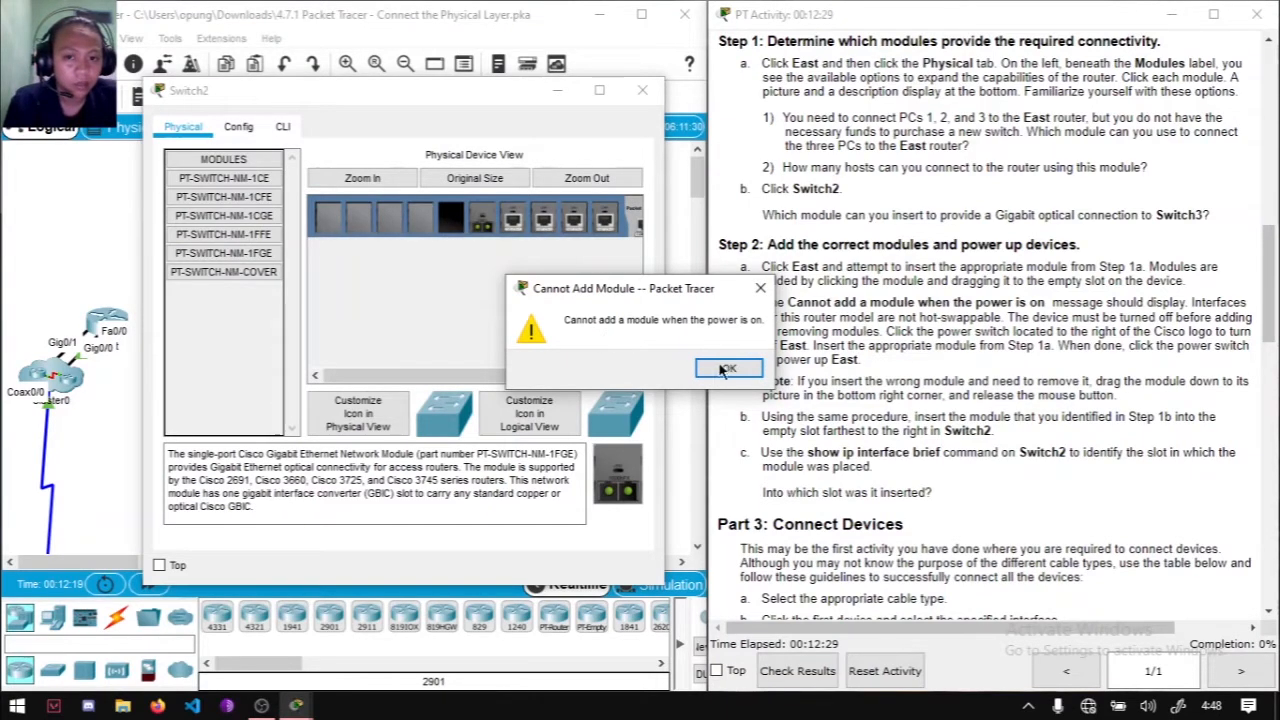
{"action": "left_click", "coordinate": [729, 367]}
Step: Power off Switch2 and insert the PT-SWITCH-NM-1FGE module into its empty slot
{"action": "left_click_drag", "start_coordinate": [430, 376], "coordinate": [502, 378]}
{"action": "left_click", "coordinate": [586, 228]}
{"action": "left_click_drag", "start_coordinate": [618, 480], "coordinate": [455, 232]}
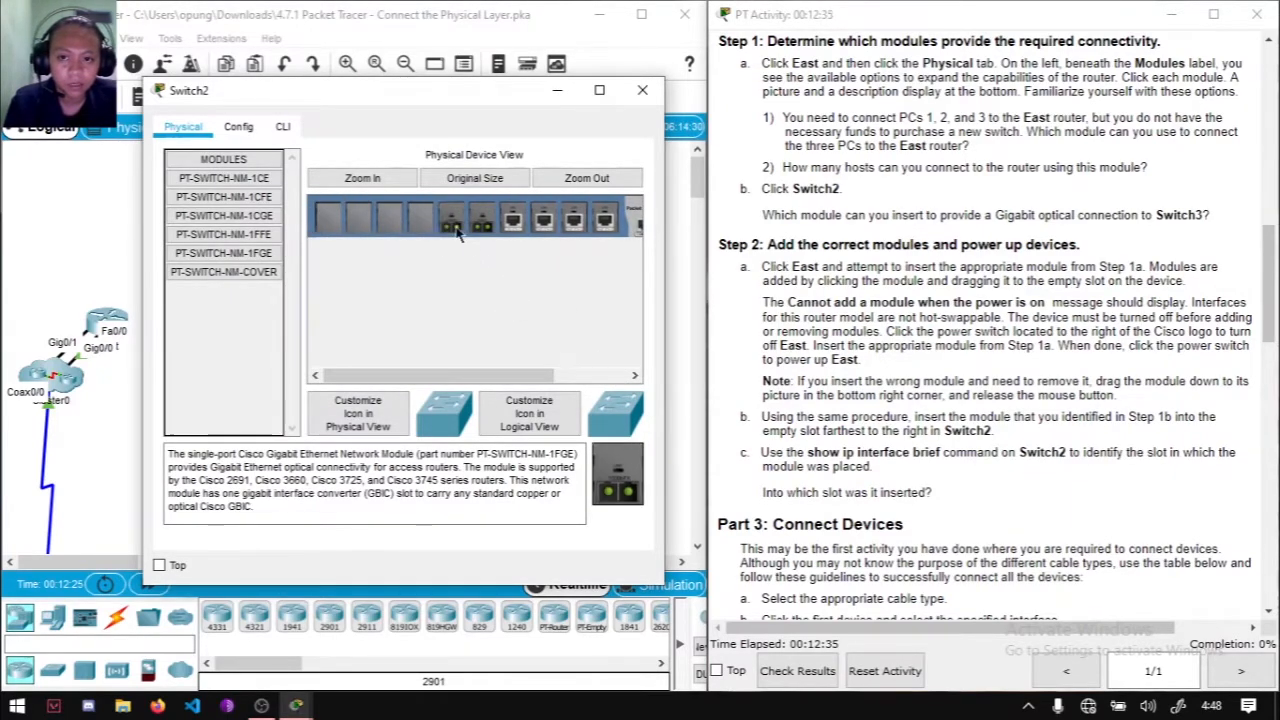
Step: Review the PT-SWITCH-NM-1FGE description against the question about a Gigabit optical connection to Switch3
{"action": "left_click", "coordinate": [227, 254]}
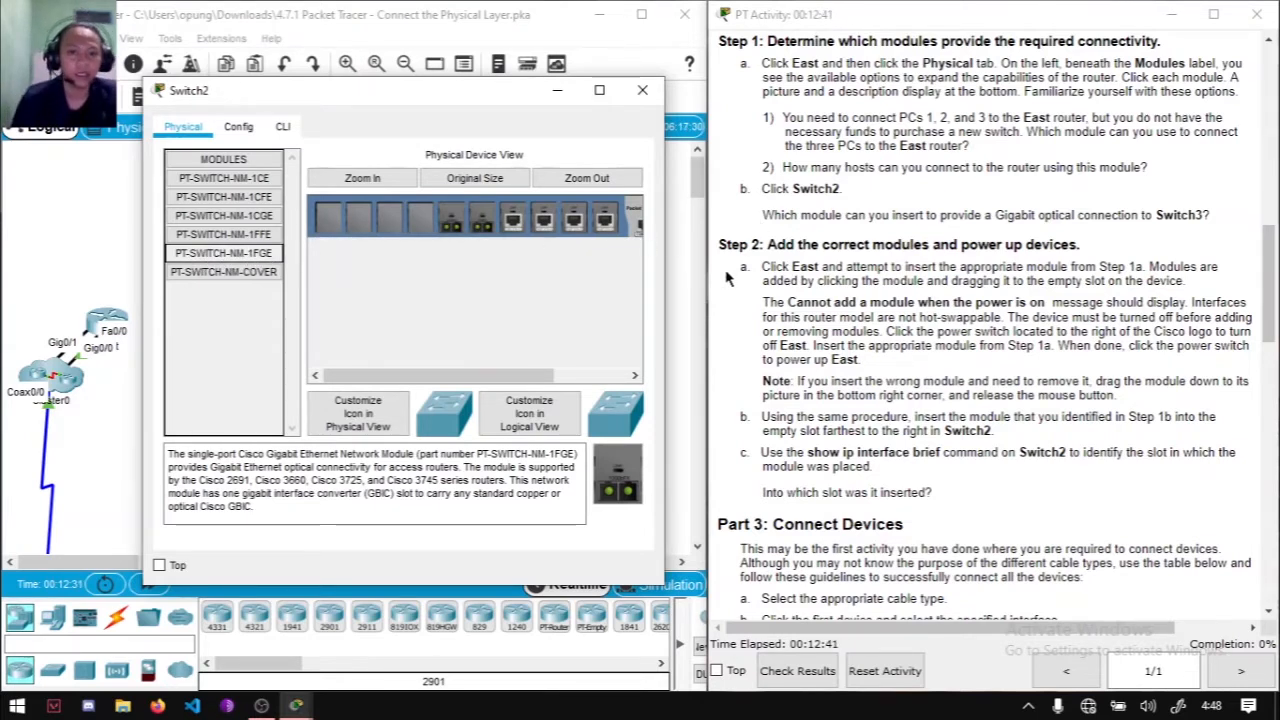
{"action": "left_click", "coordinate": [768, 187]}
{"action": "left_click_drag", "start_coordinate": [762, 214], "coordinate": [1214, 224]}
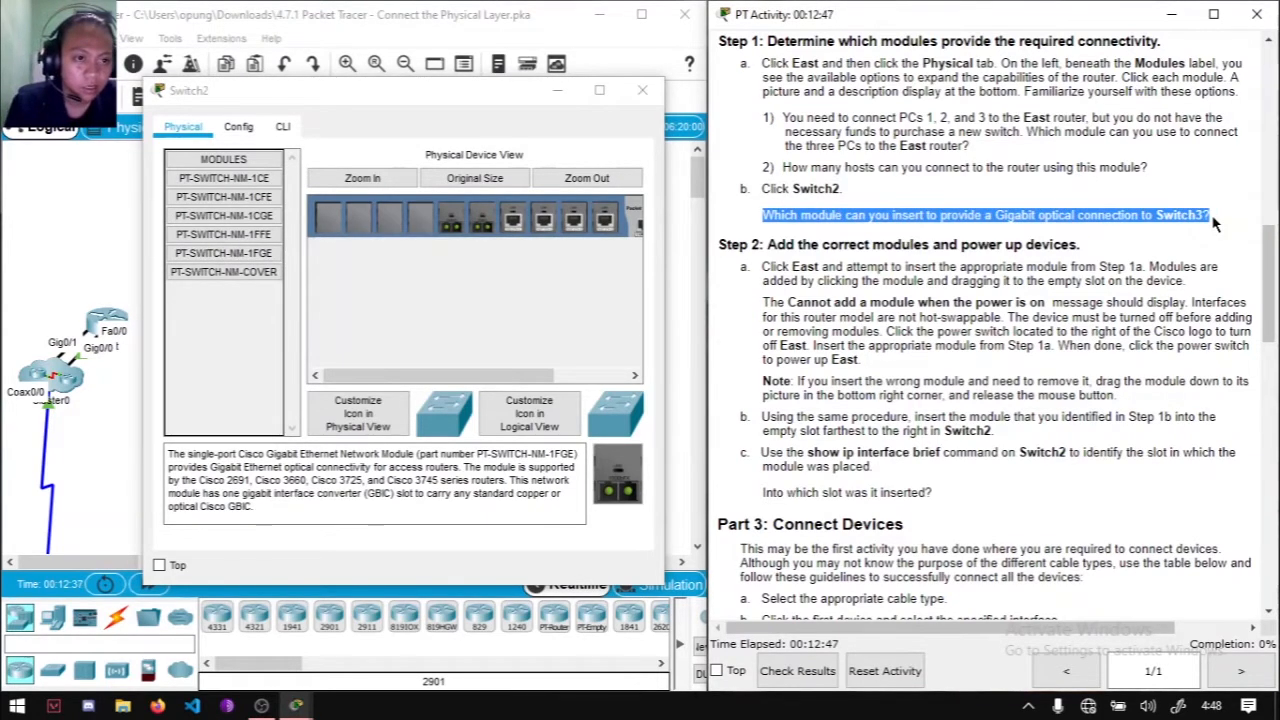
{"action": "left_click", "coordinate": [1133, 216]}
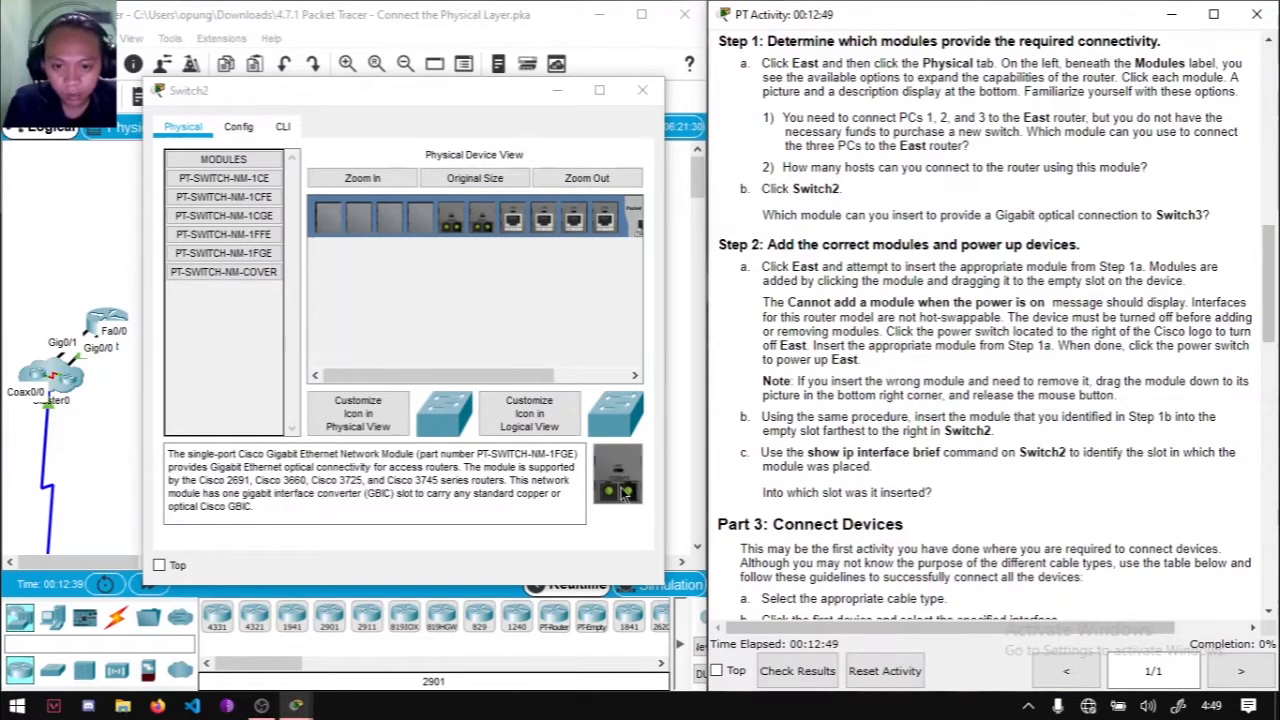
{"action": "left_click", "coordinate": [255, 258]}
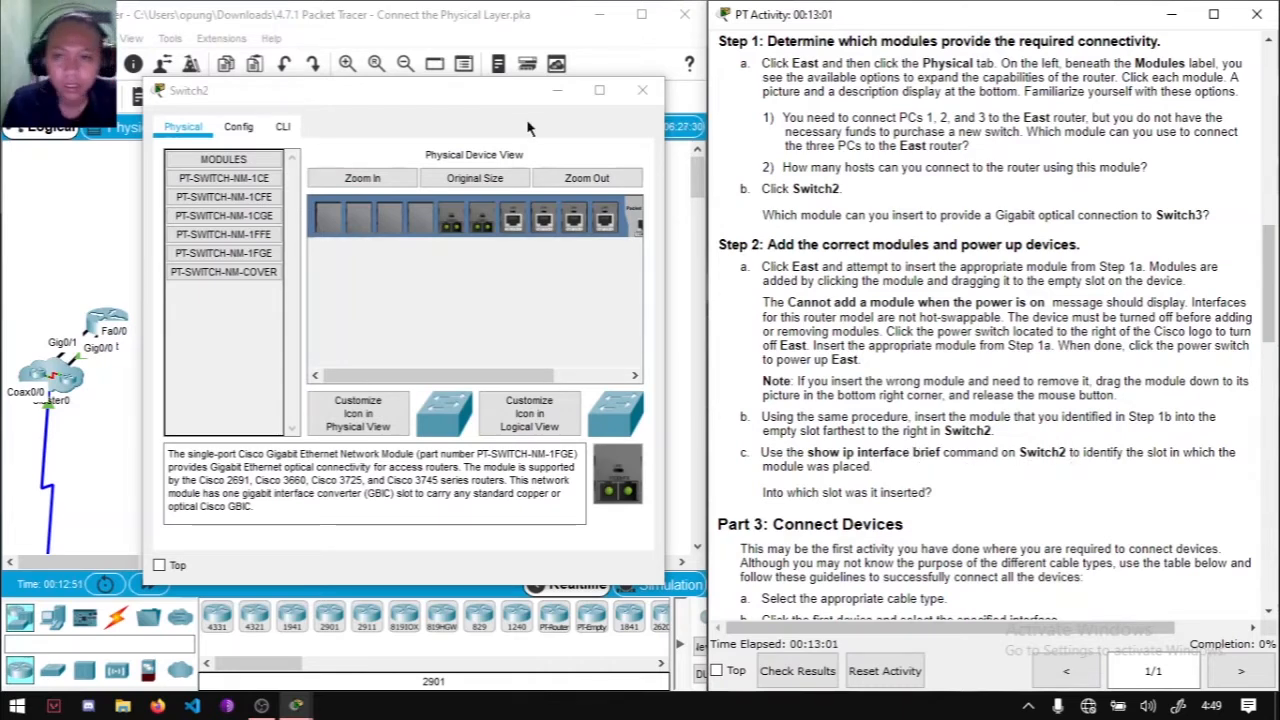
Step: Power Switch2 back on and open its command line interface
{"action": "left_click", "coordinate": [288, 127]}
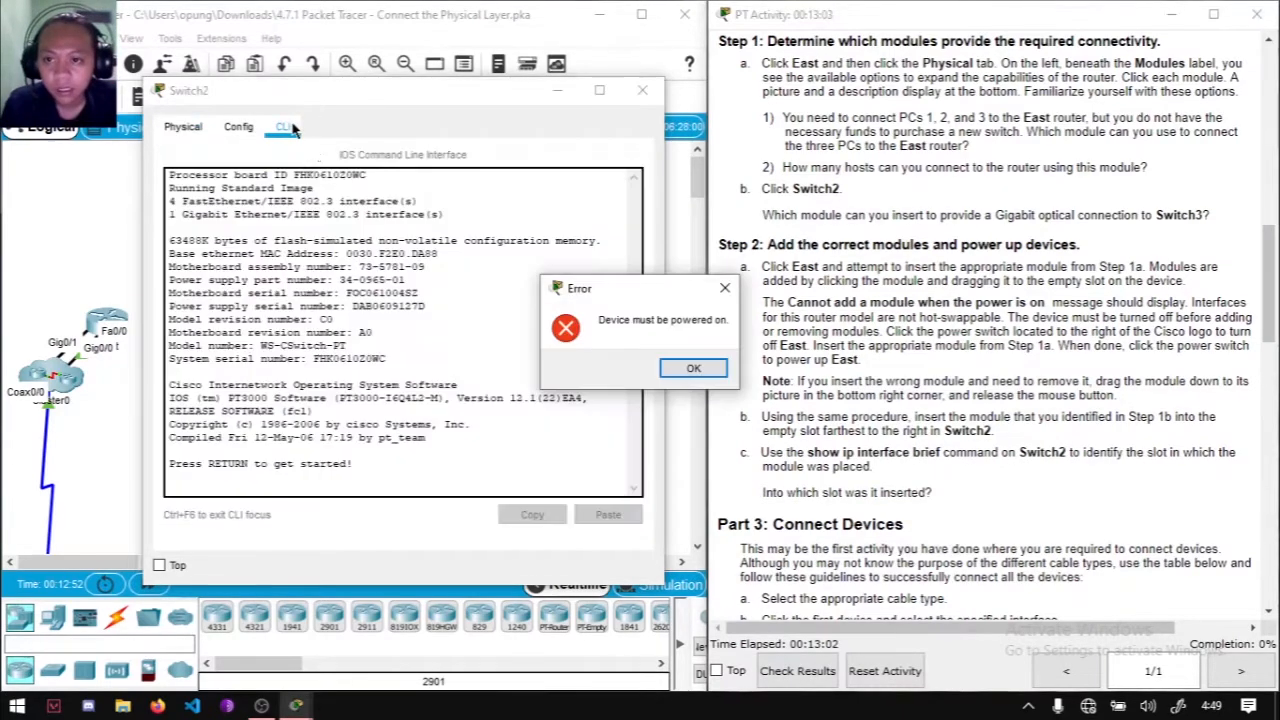
{"action": "left_click", "coordinate": [693, 368]}
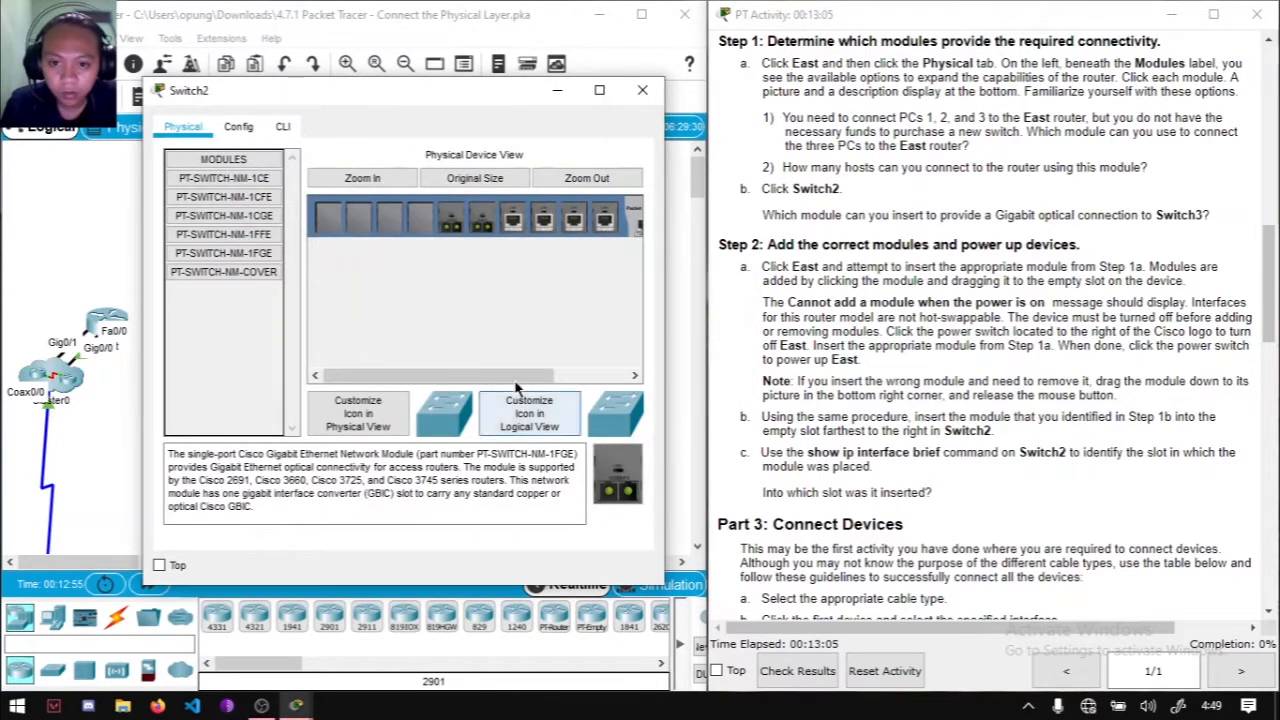
{"action": "left_click_drag", "start_coordinate": [514, 376], "coordinate": [601, 376]}
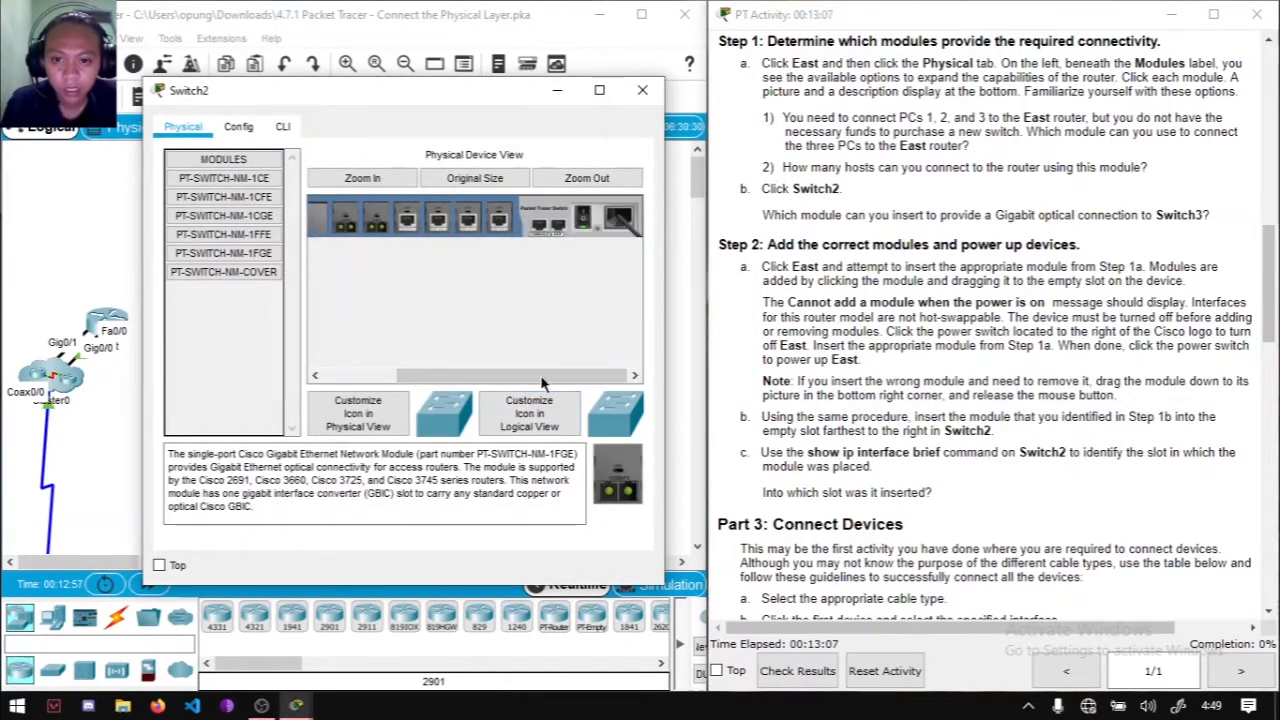
{"action": "left_click", "coordinate": [583, 218]}
{"action": "left_click", "coordinate": [271, 130]}
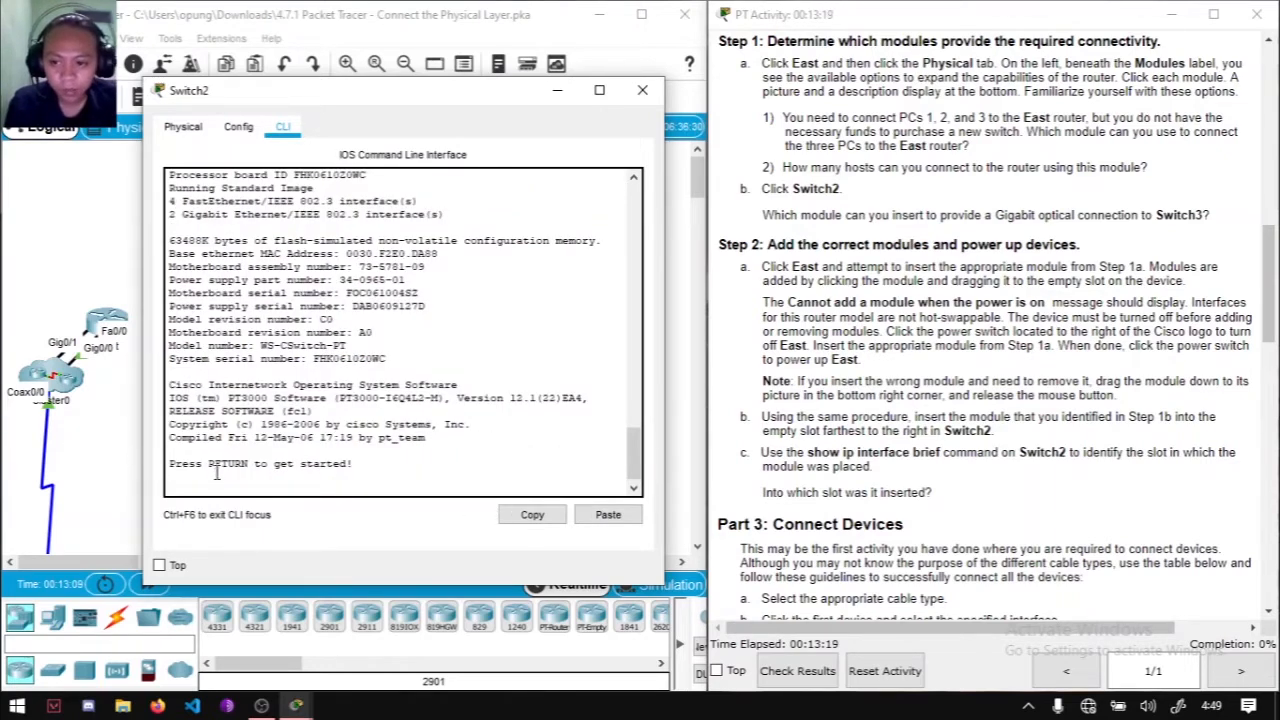
Step: Enter privileged mode on Switch2 with enable and run show ip interface brief
{"action": "left_click_drag", "start_coordinate": [358, 465], "coordinate": [165, 464]}
{"action": "left_click", "coordinate": [329, 476]}
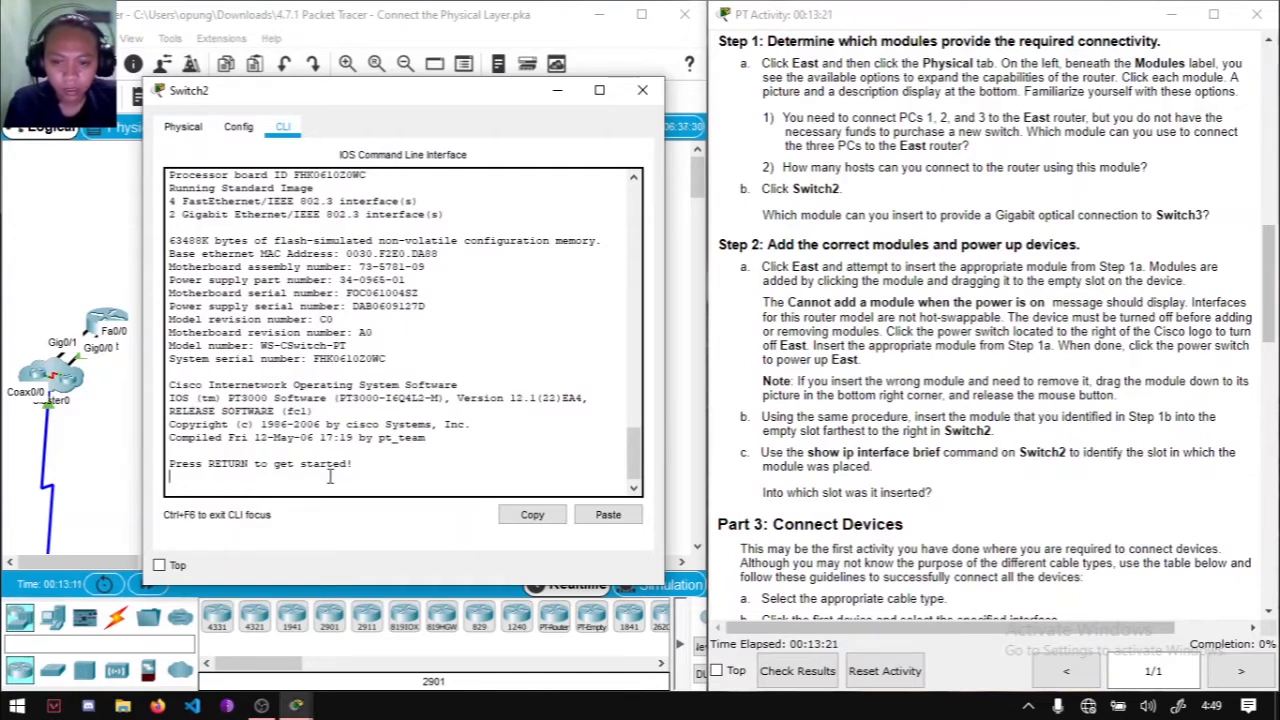
{"action": "key", "text": "Return"}
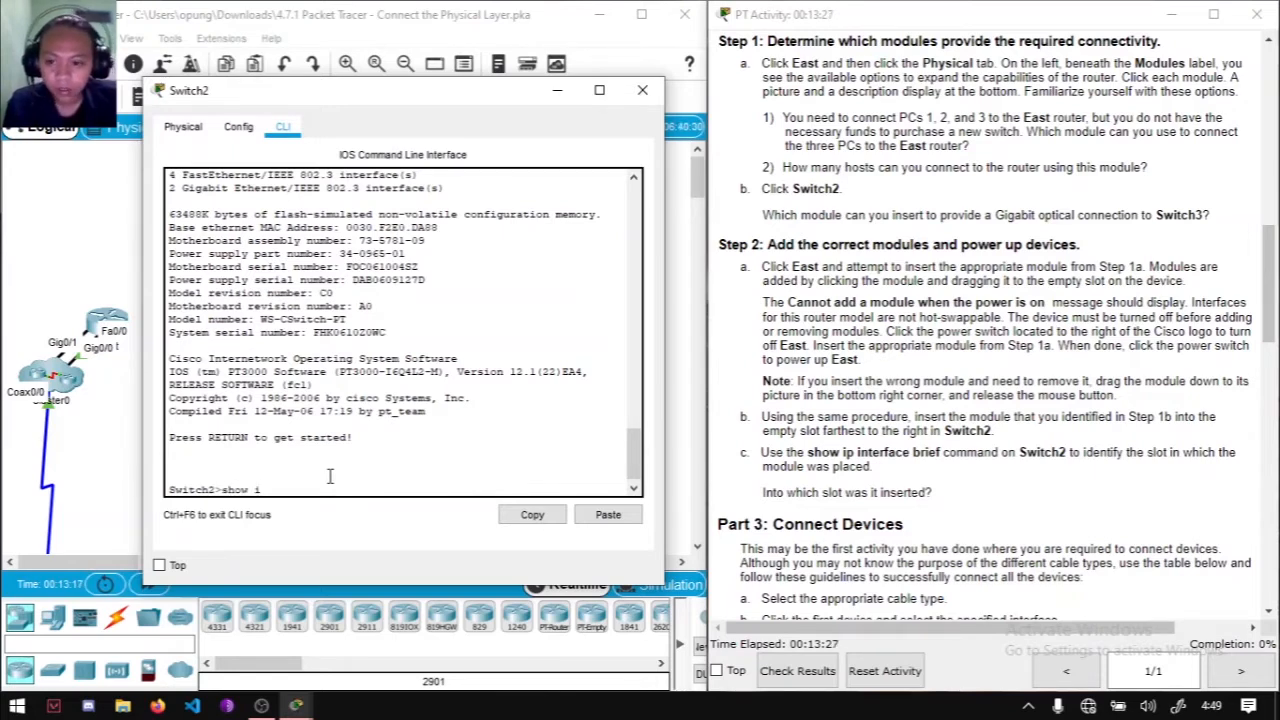
{"action": "key", "text": "BackSpace"}
{"action": "key", "text": "BackSpace"}
{"action": "key", "text": "BackSpace"}
{"action": "key", "text": "BackSpace"}
{"action": "type", "text": "enable"}
{"action": "key", "text": "Return"}
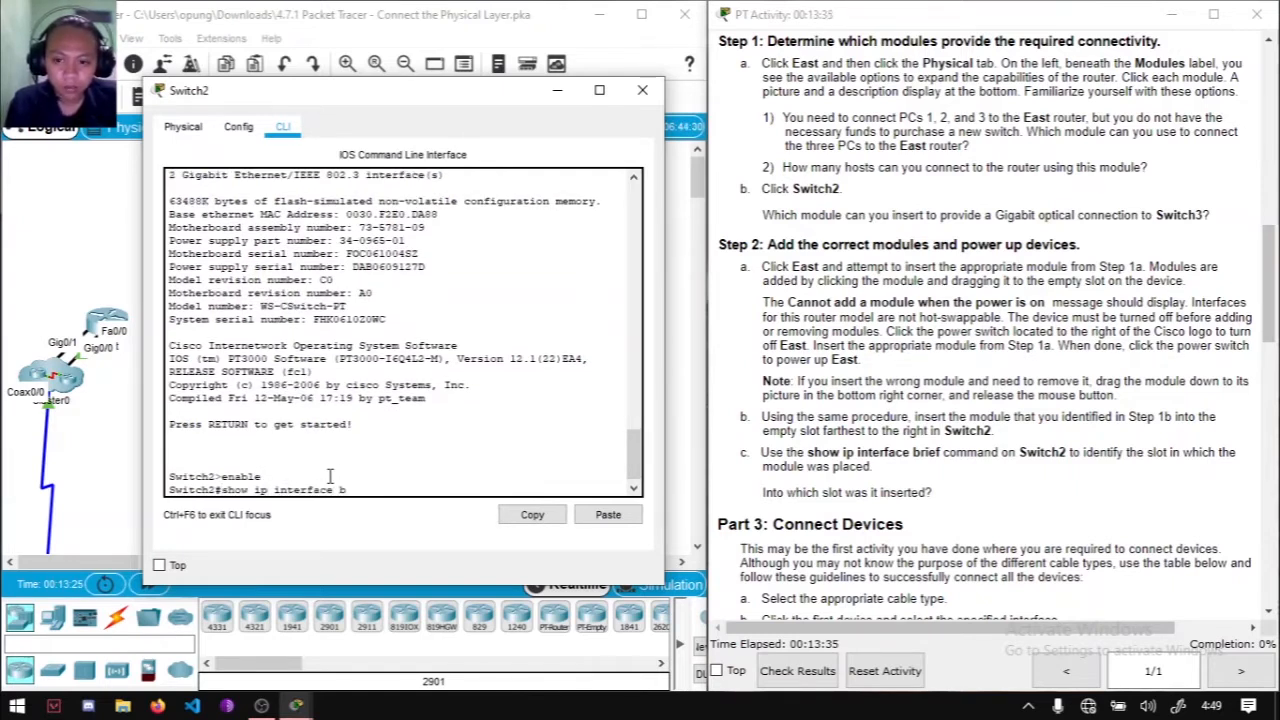
{"action": "key", "text": "Return"}
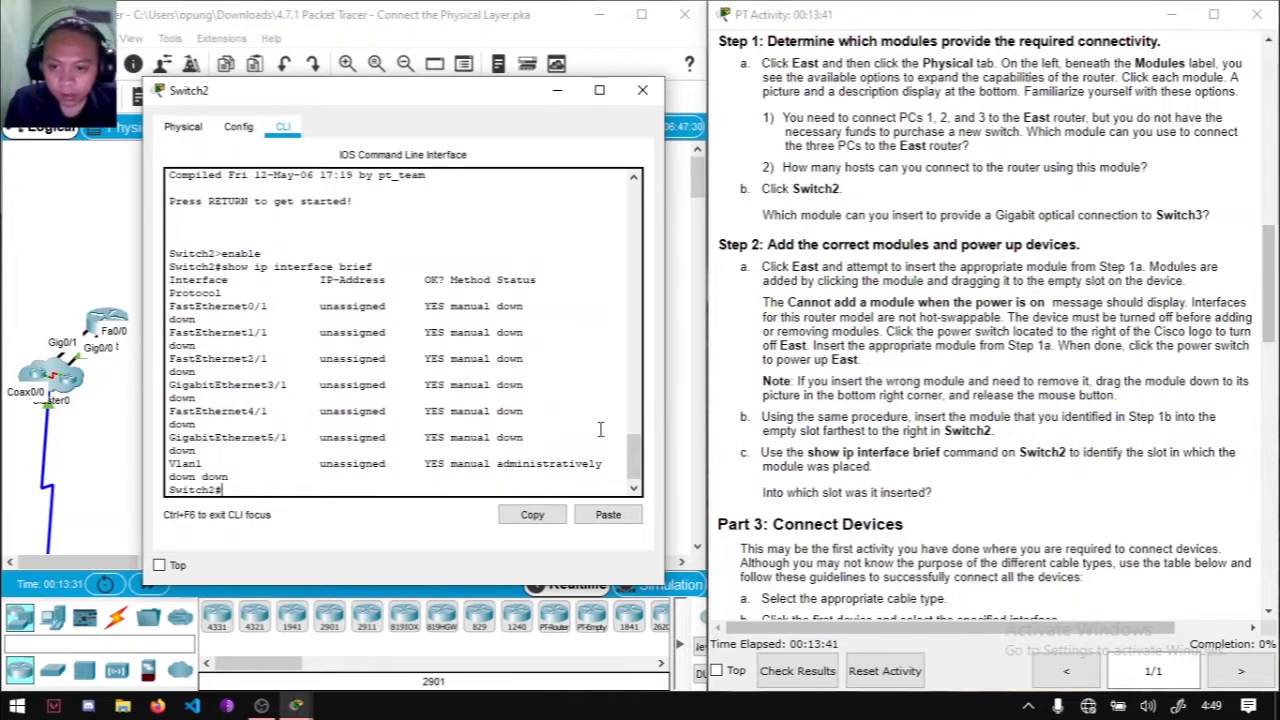
Step: Examine Switch2's interface list to answer which slot holds the new module, highlighting the GigabitEthernet5/1 line
{"action": "left_click_drag", "start_coordinate": [540, 452], "coordinate": [172, 306]}
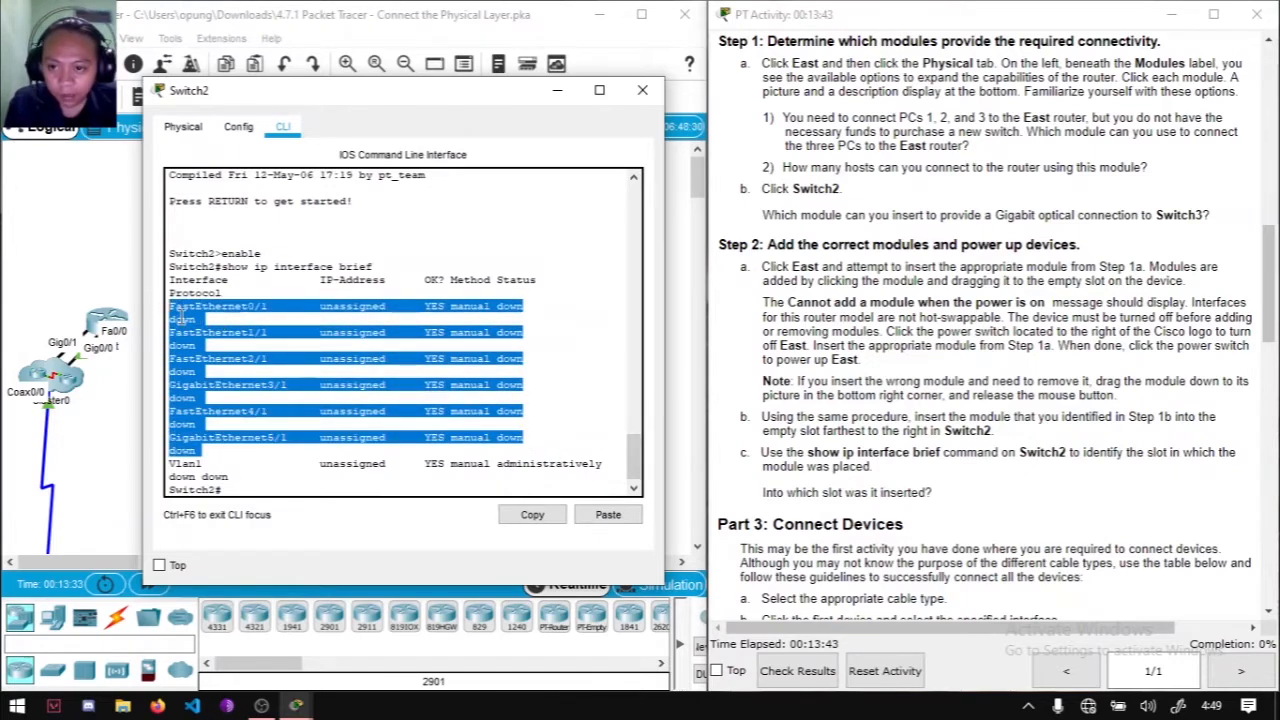
{"action": "left_click", "coordinate": [174, 308]}
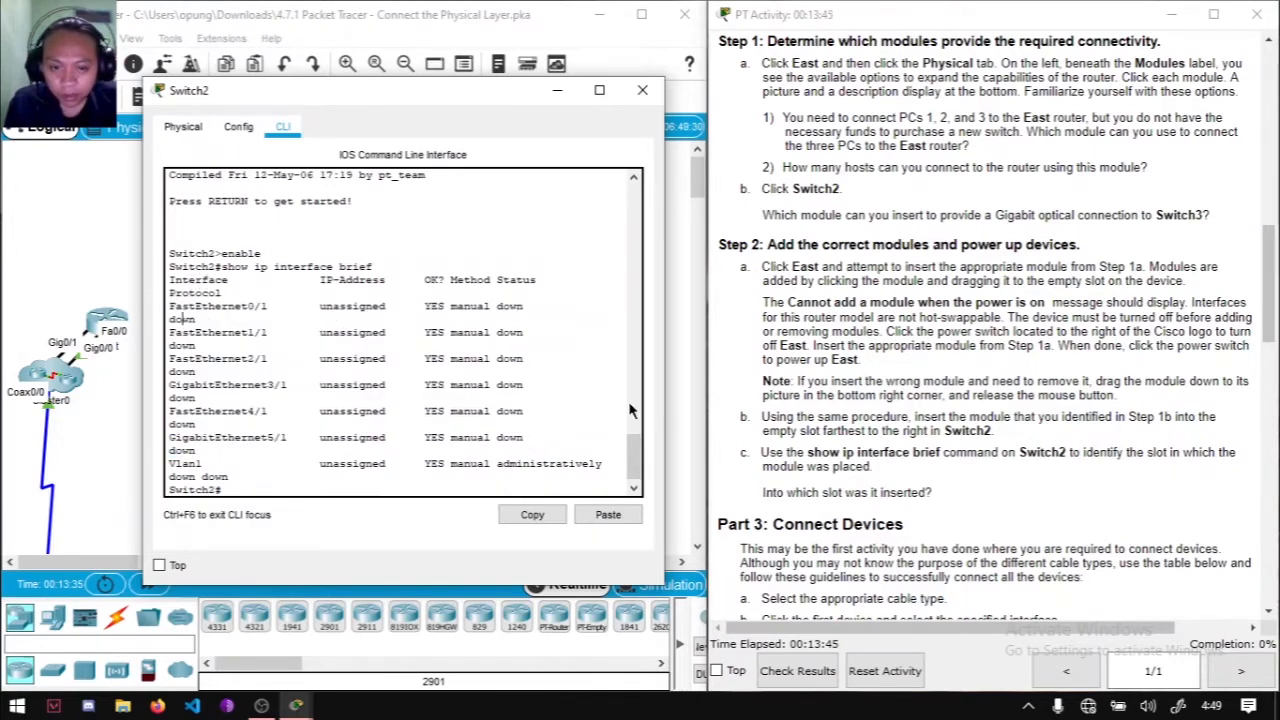
{"action": "scroll", "coordinate": [835, 462], "scroll_direction": "down", "scroll_amount": 1}
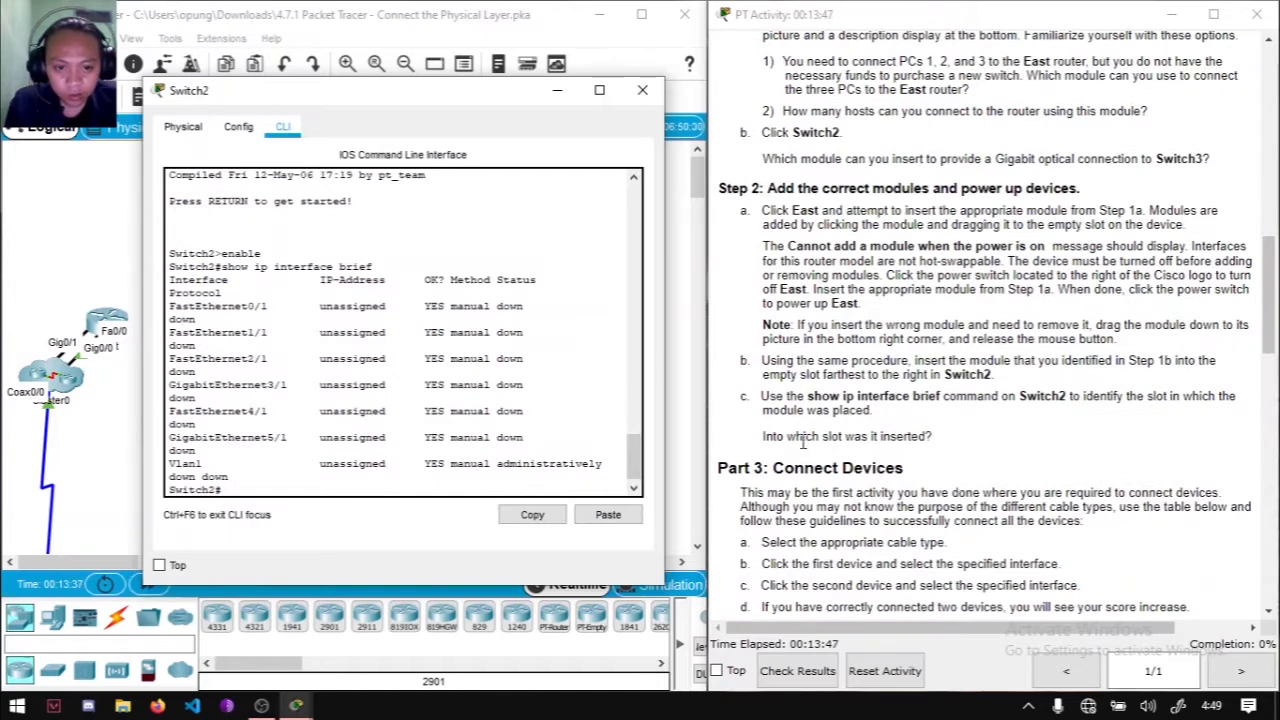
{"action": "left_click", "coordinate": [977, 630]}
{"action": "scroll", "coordinate": [977, 630], "scroll_direction": "right", "scroll_amount": 1}
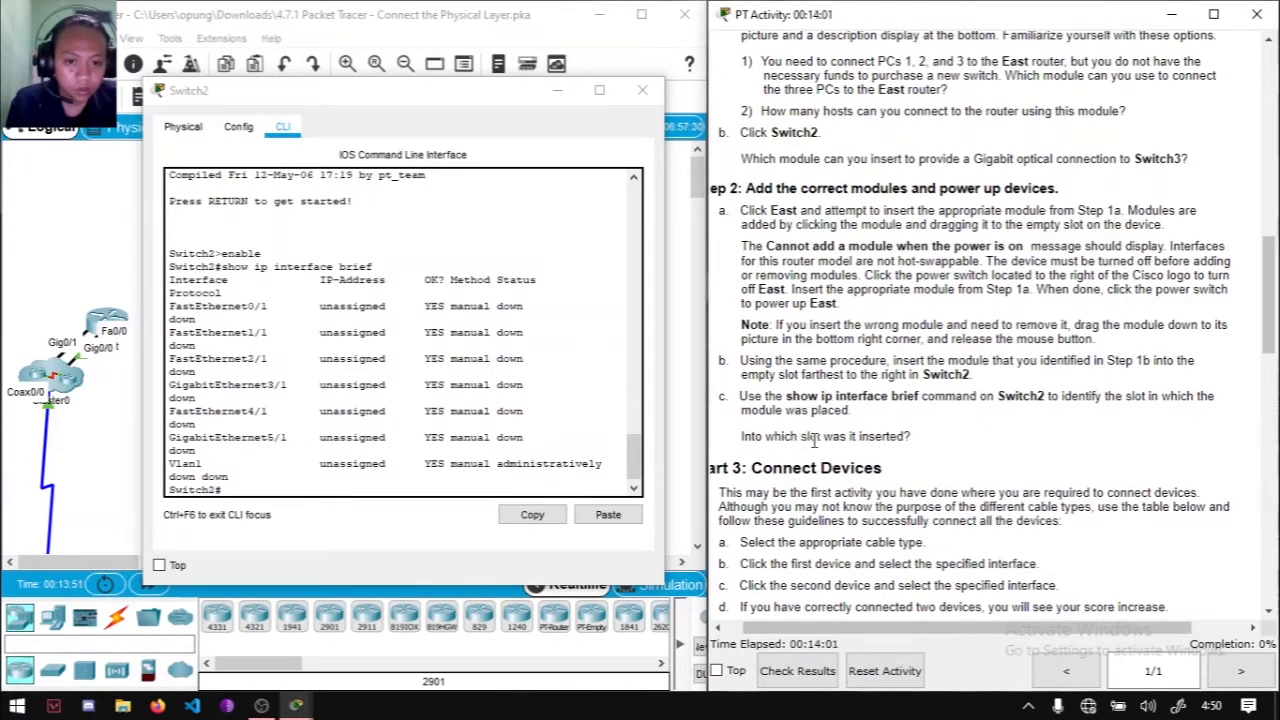
{"action": "left_click_drag", "start_coordinate": [882, 629], "coordinate": [838, 625]}
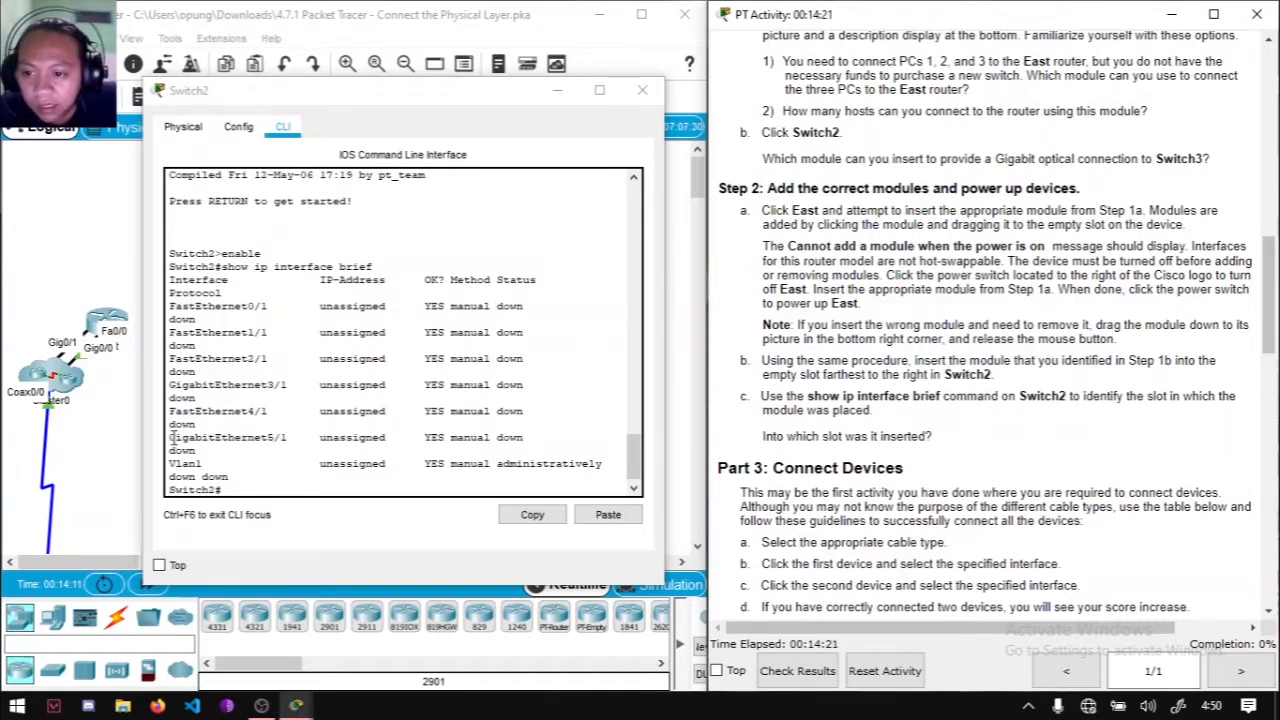
{"action": "left_click_drag", "start_coordinate": [172, 437], "coordinate": [525, 440]}
{"action": "scroll", "coordinate": [1000, 440], "scroll_direction": "down", "scroll_amount": 2}
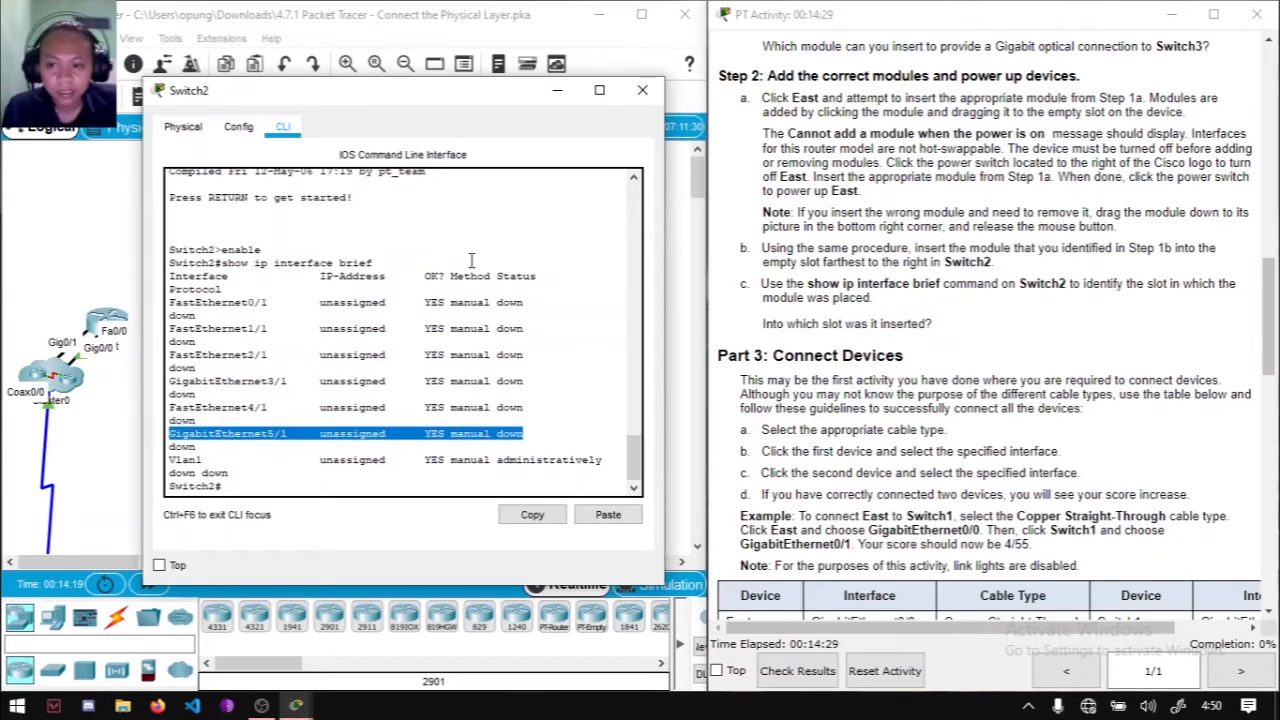
Step: Leave Switch2's privileged session with the exit command and close the device window
{"action": "left_click", "coordinate": [347, 487]}
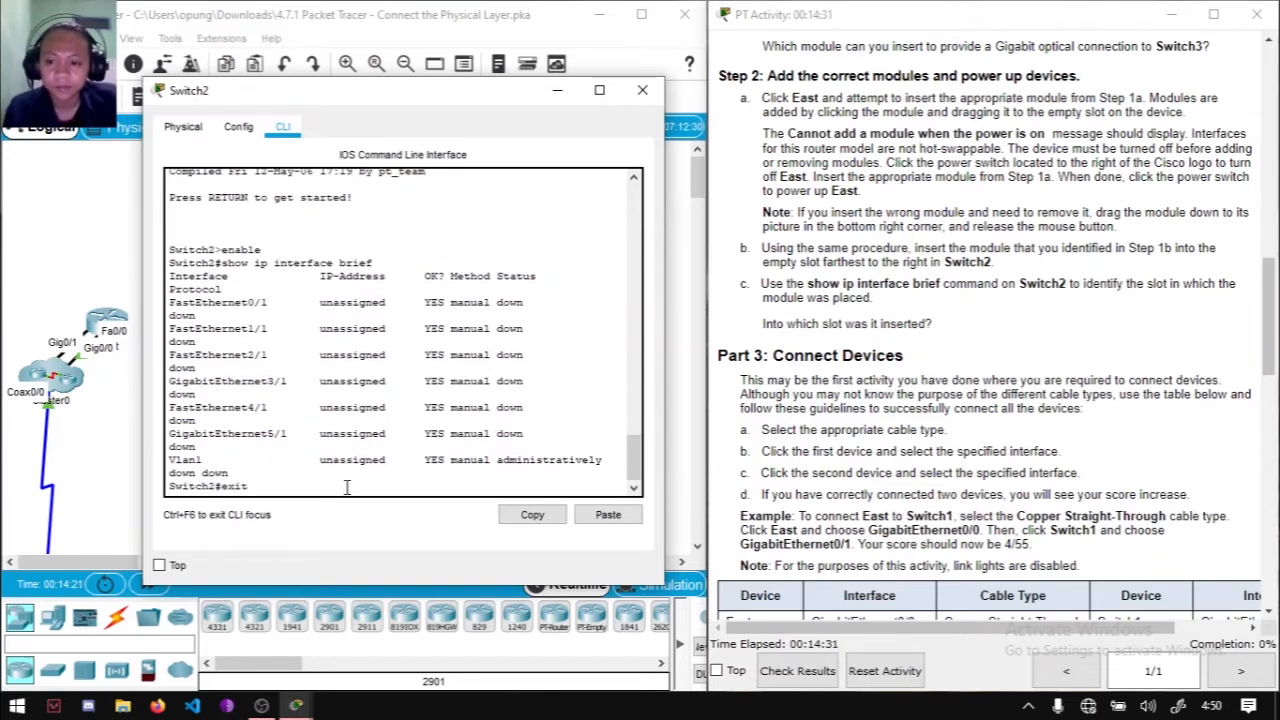
{"action": "key", "text": "Return"}
{"action": "key", "text": "Return"}
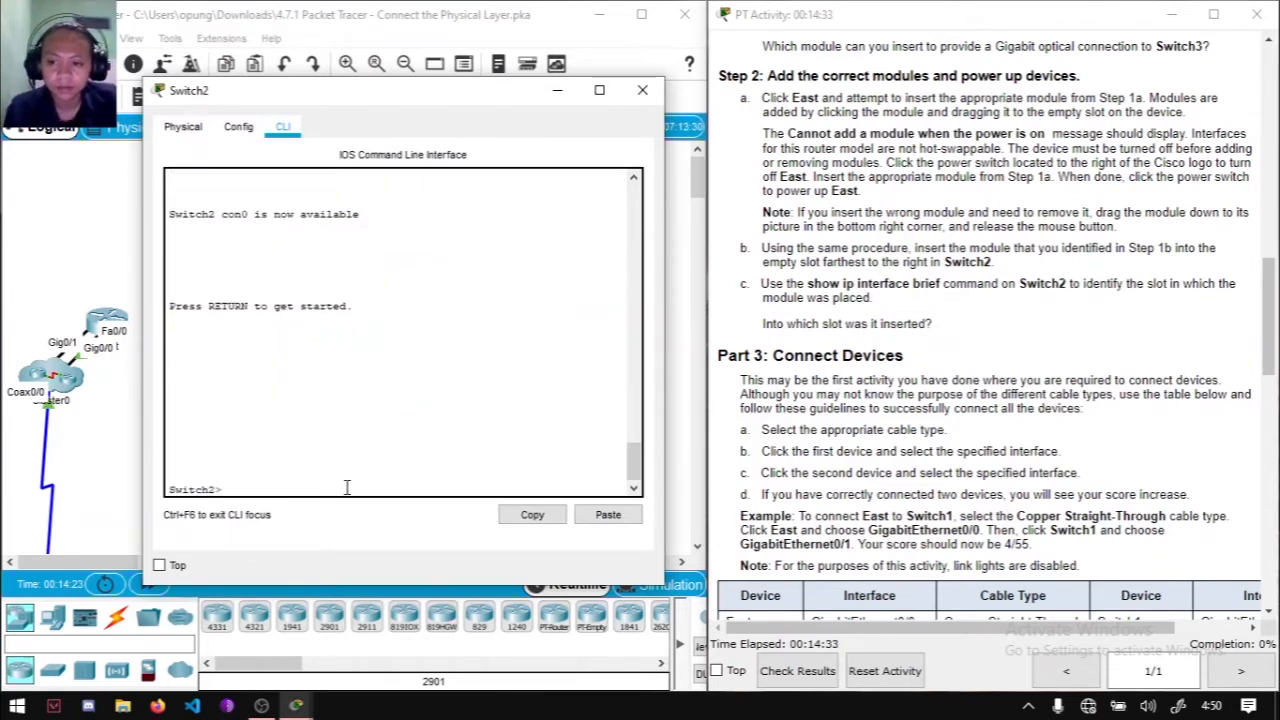
{"action": "left_click", "coordinate": [642, 90]}
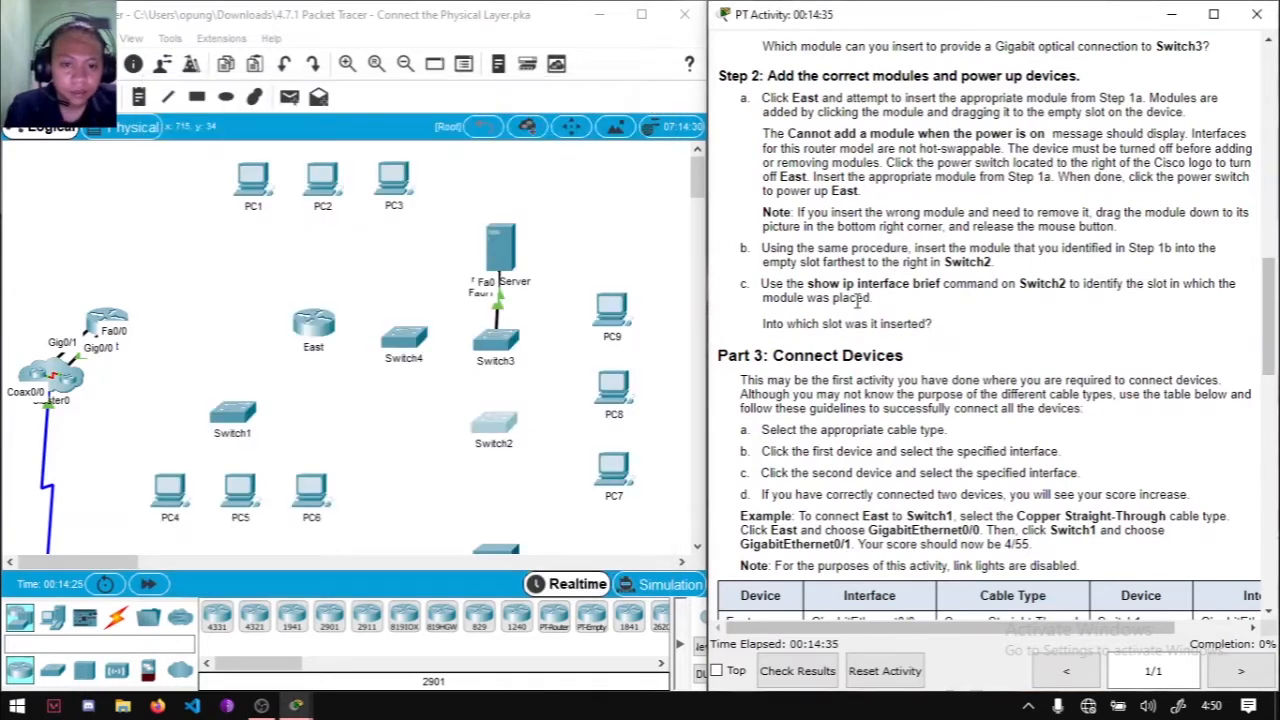
Step: Read the Part 3 Connect Devices guidelines and the full table of devices, interfaces and cable types
{"action": "scroll", "coordinate": [884, 326], "scroll_direction": "down", "scroll_amount": 1}
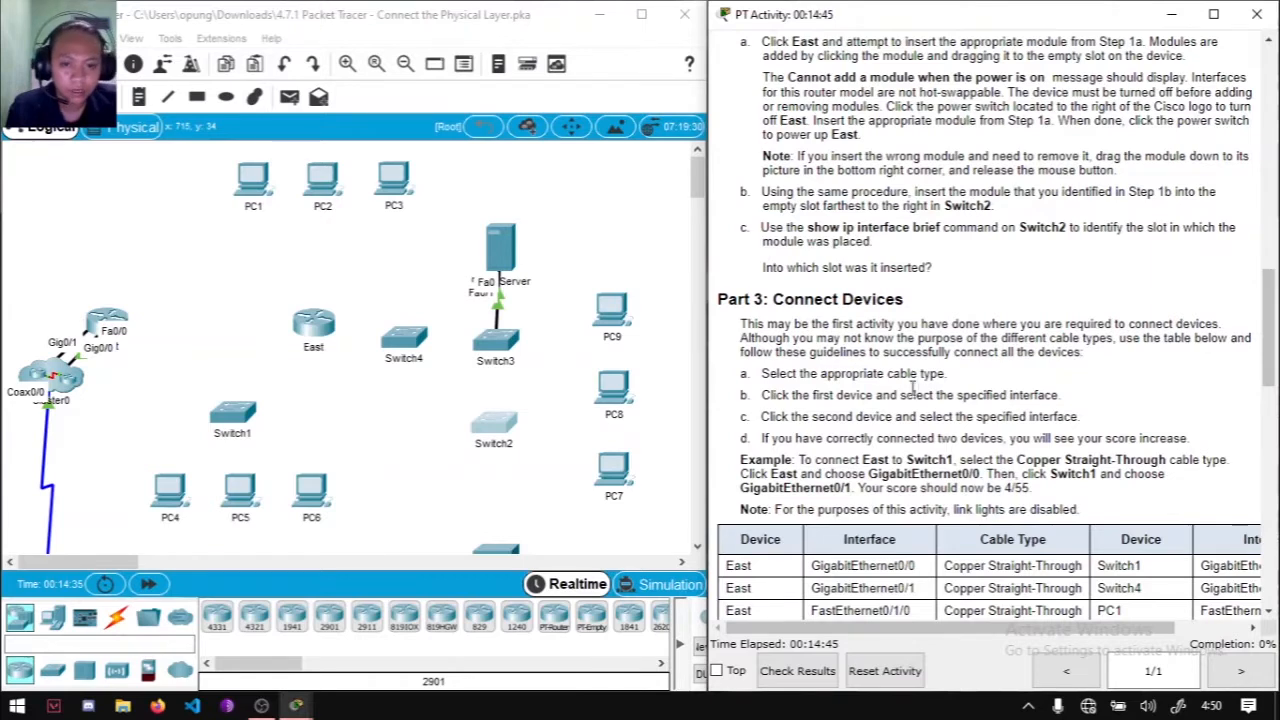
{"action": "scroll", "coordinate": [912, 390], "scroll_direction": "down", "scroll_amount": 1}
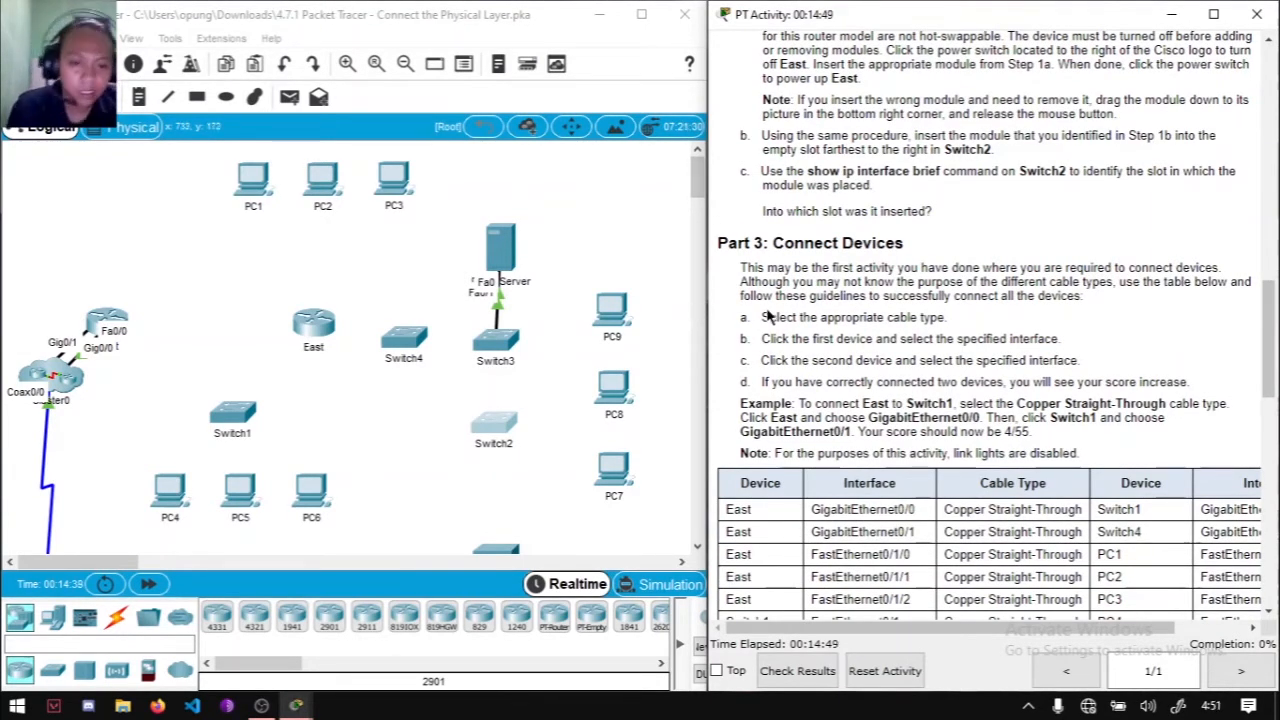
{"action": "scroll", "coordinate": [756, 488], "scroll_direction": "down", "scroll_amount": 1}
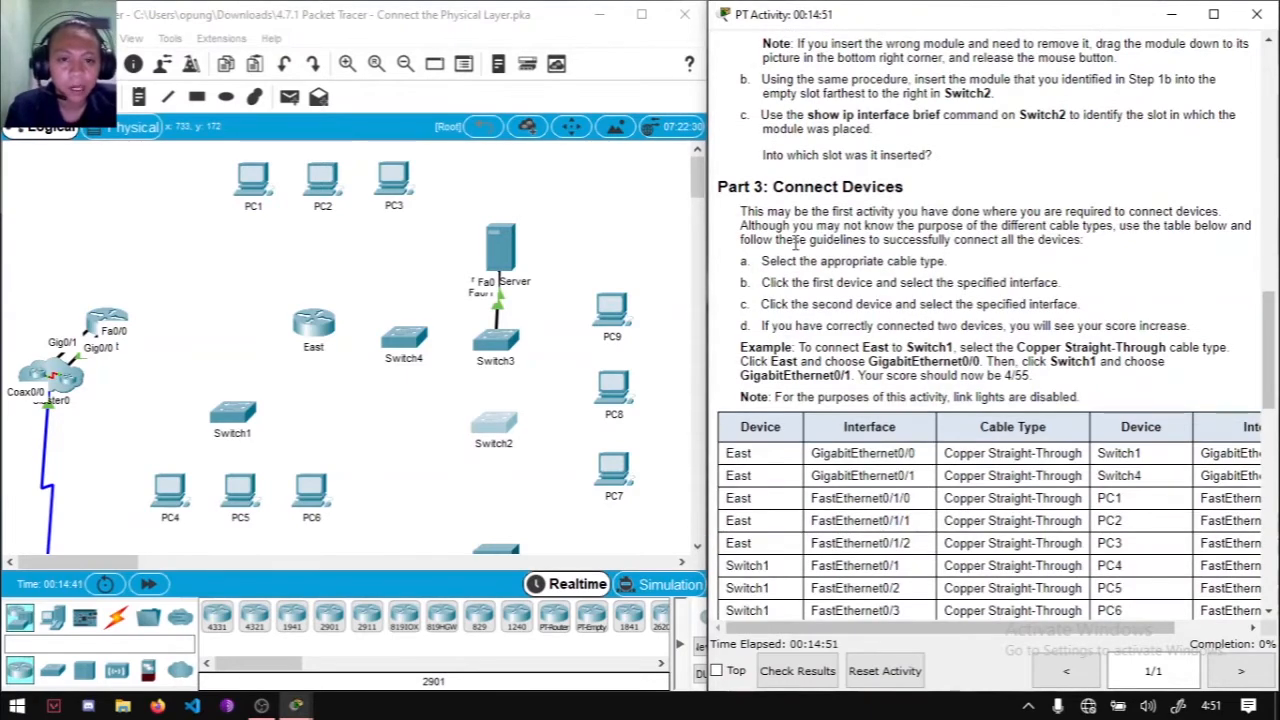
{"action": "scroll", "coordinate": [897, 495], "scroll_direction": "down", "scroll_amount": 2}
{"action": "scroll", "coordinate": [785, 345], "scroll_direction": "down", "scroll_amount": 3}
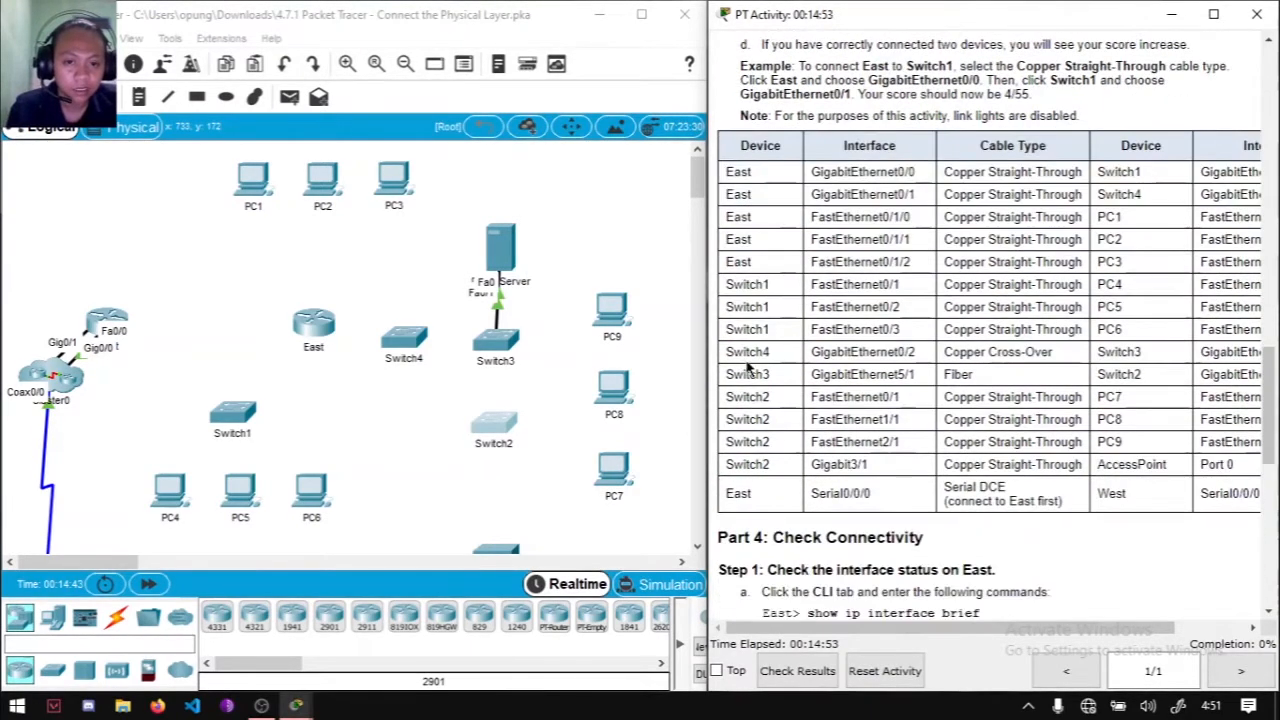
{"action": "scroll", "coordinate": [955, 634], "scroll_direction": "right", "scroll_amount": 1}
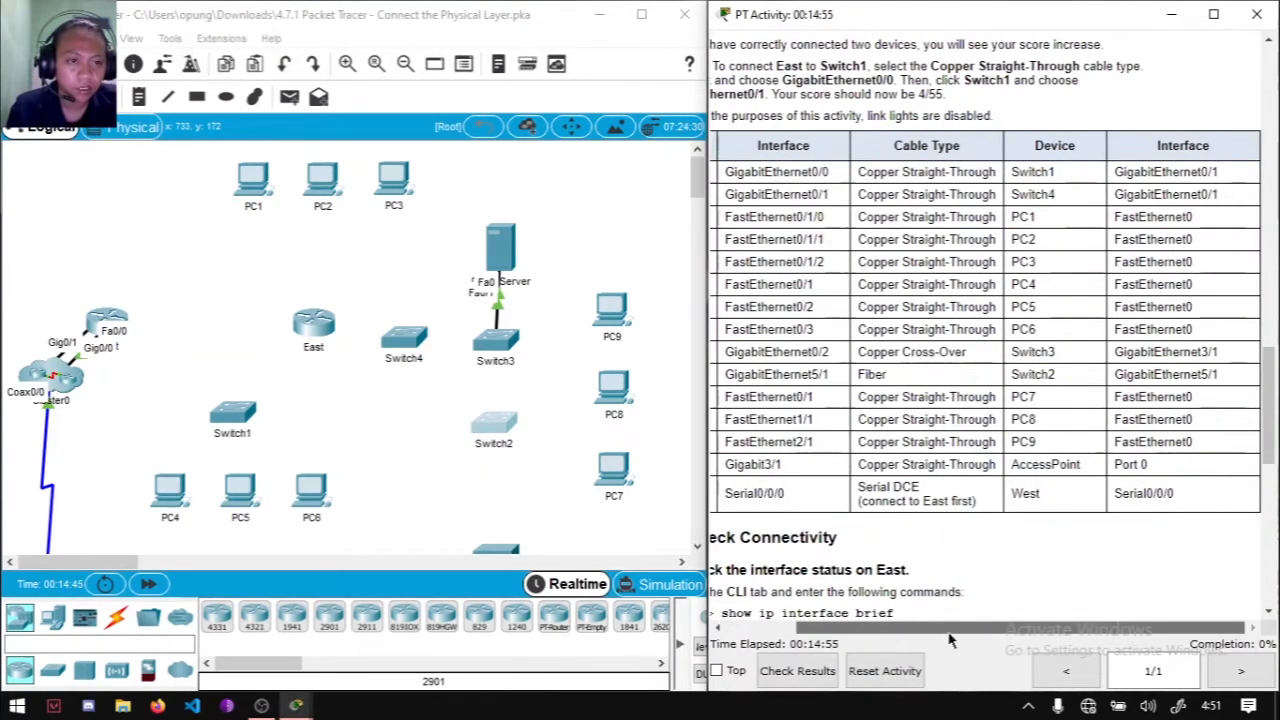
{"action": "scroll", "coordinate": [952, 634], "scroll_direction": "left", "scroll_amount": 1}
{"action": "left_click", "coordinate": [261, 706]}
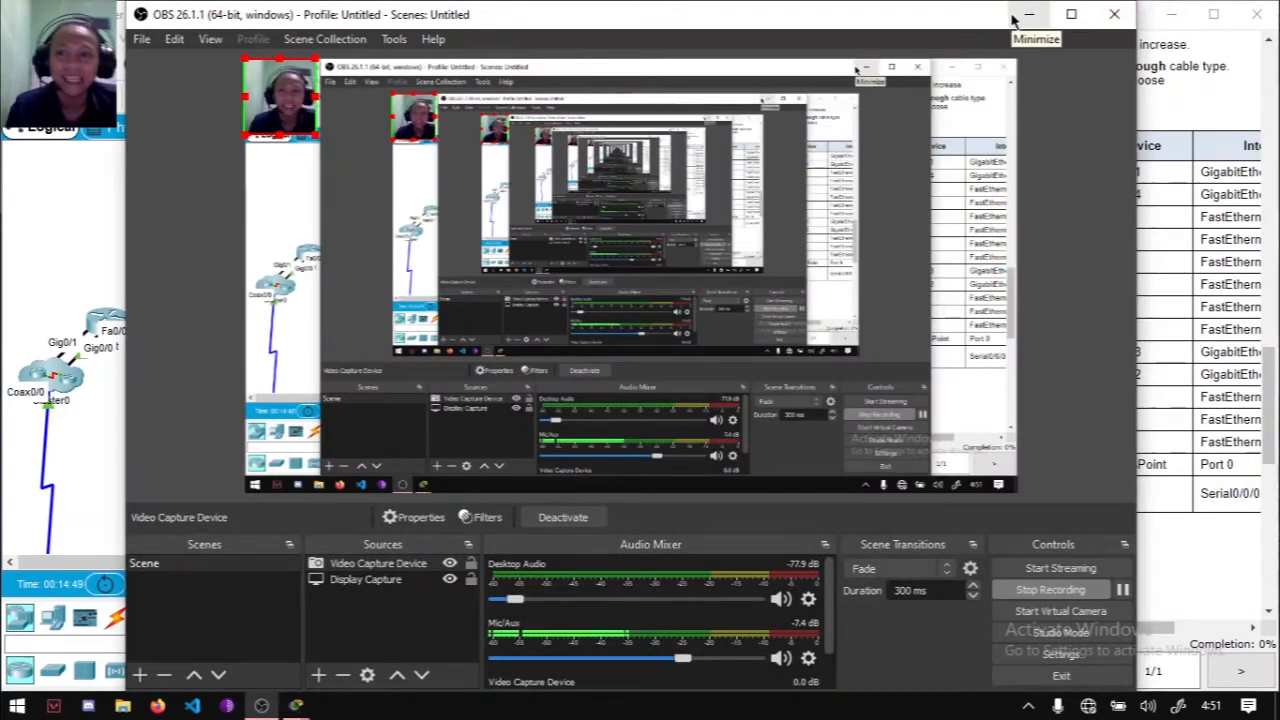
{"action": "left_click", "coordinate": [1013, 18]}
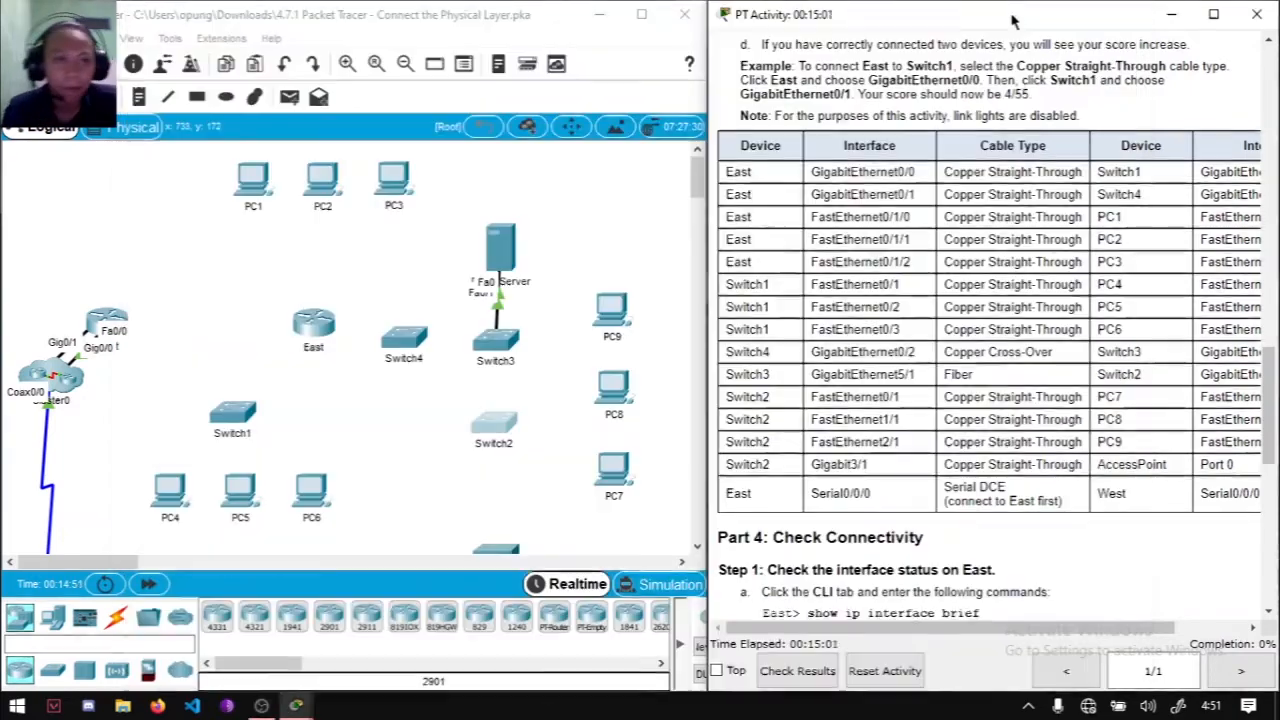
Step: Connect East's GigabitEthernet0/0 to Switch1's GigabitEthernet0/1 with a Copper Straight-Through cable, following the cabling table
{"action": "scroll", "coordinate": [1013, 283], "scroll_direction": "up", "scroll_amount": 5}
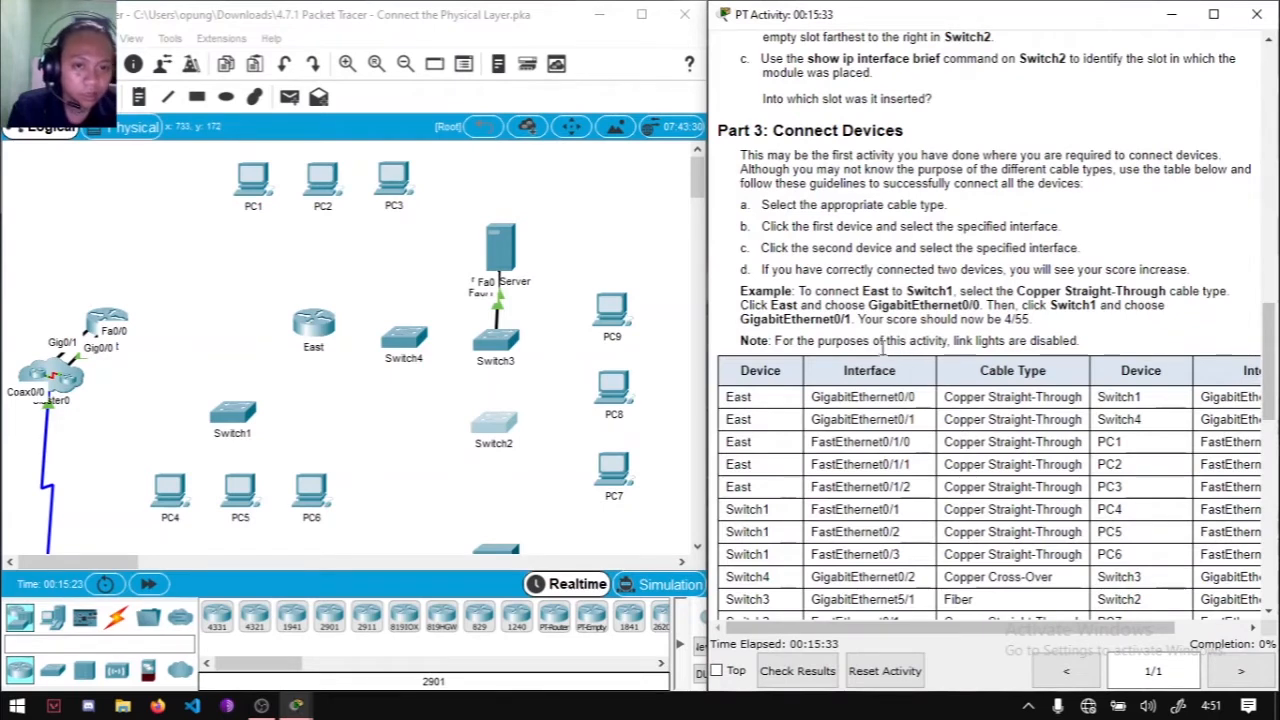
{"action": "scroll", "coordinate": [868, 396], "scroll_direction": "down", "scroll_amount": 1}
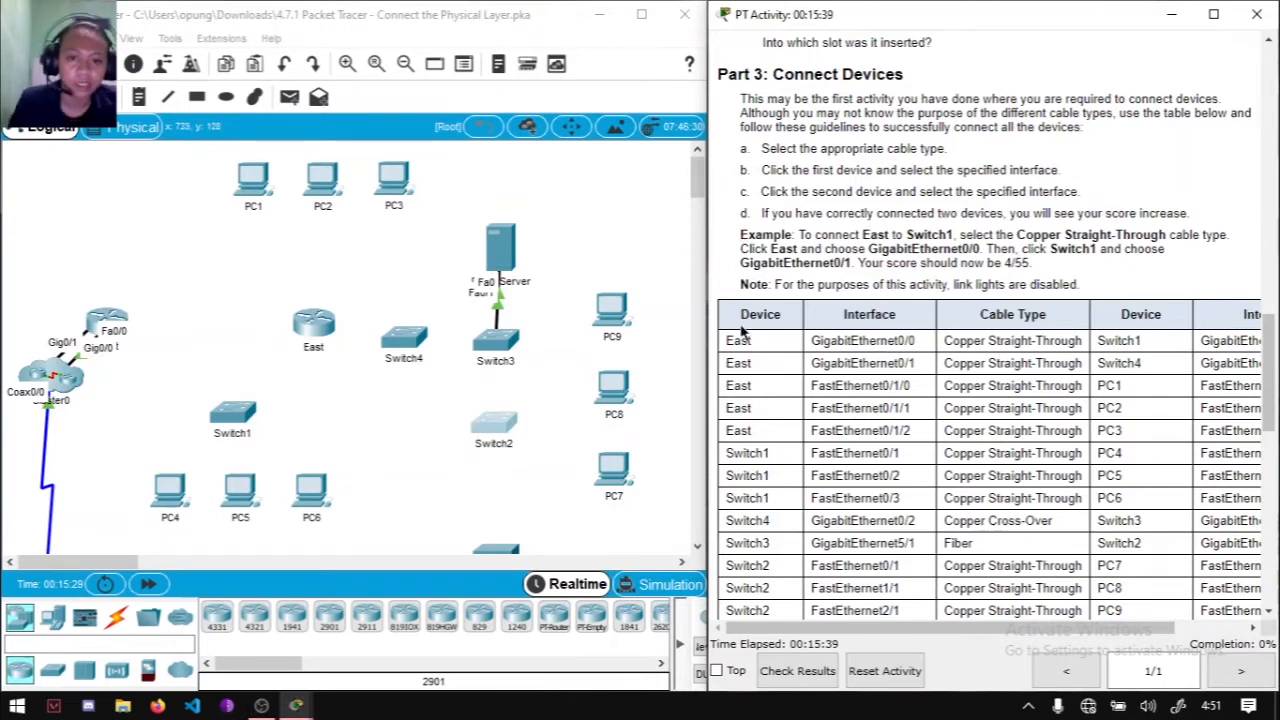
{"action": "left_click_drag", "start_coordinate": [728, 340], "coordinate": [605, 342]}
{"action": "left_click", "coordinate": [842, 344]}
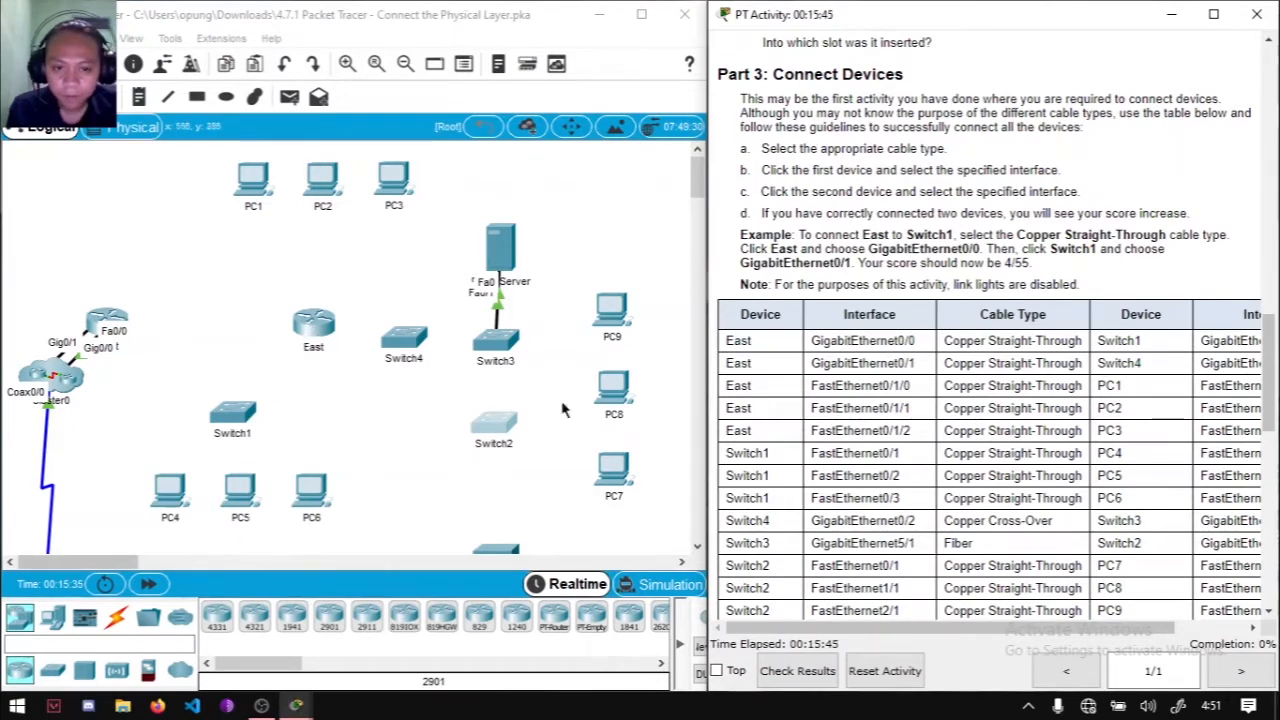
{"action": "left_click", "coordinate": [117, 622]}
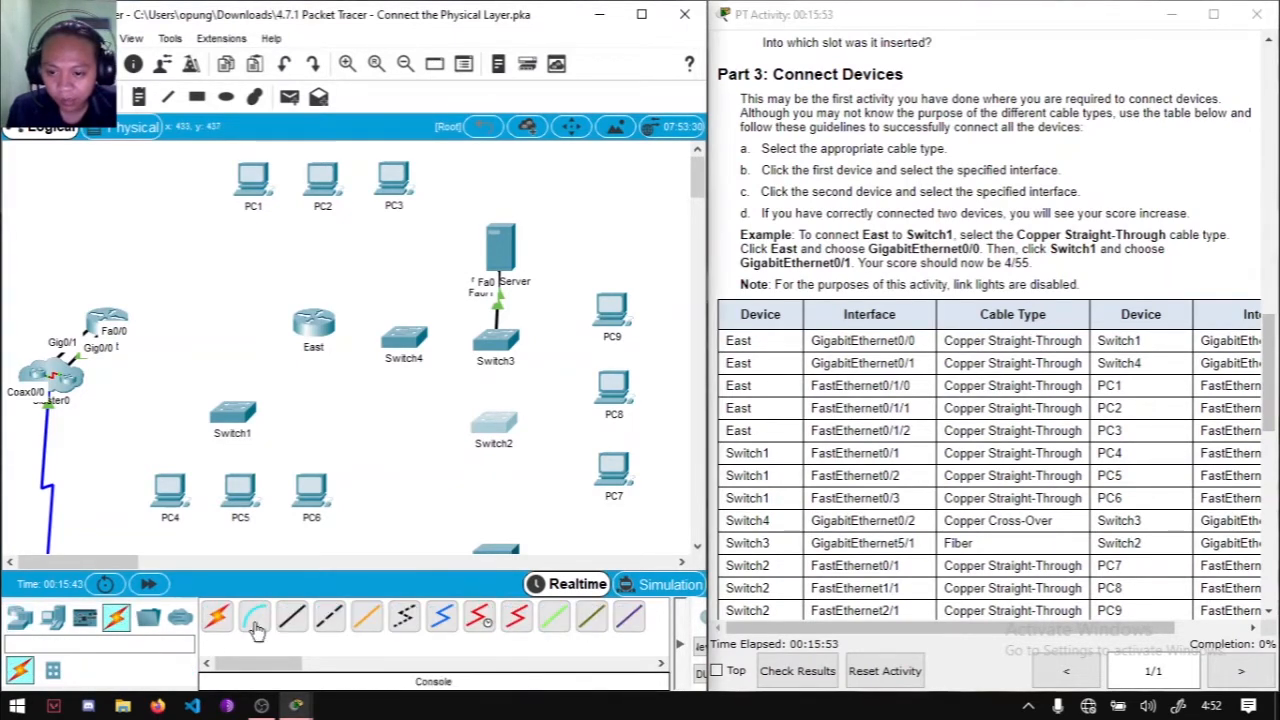
{"action": "left_click", "coordinate": [294, 620]}
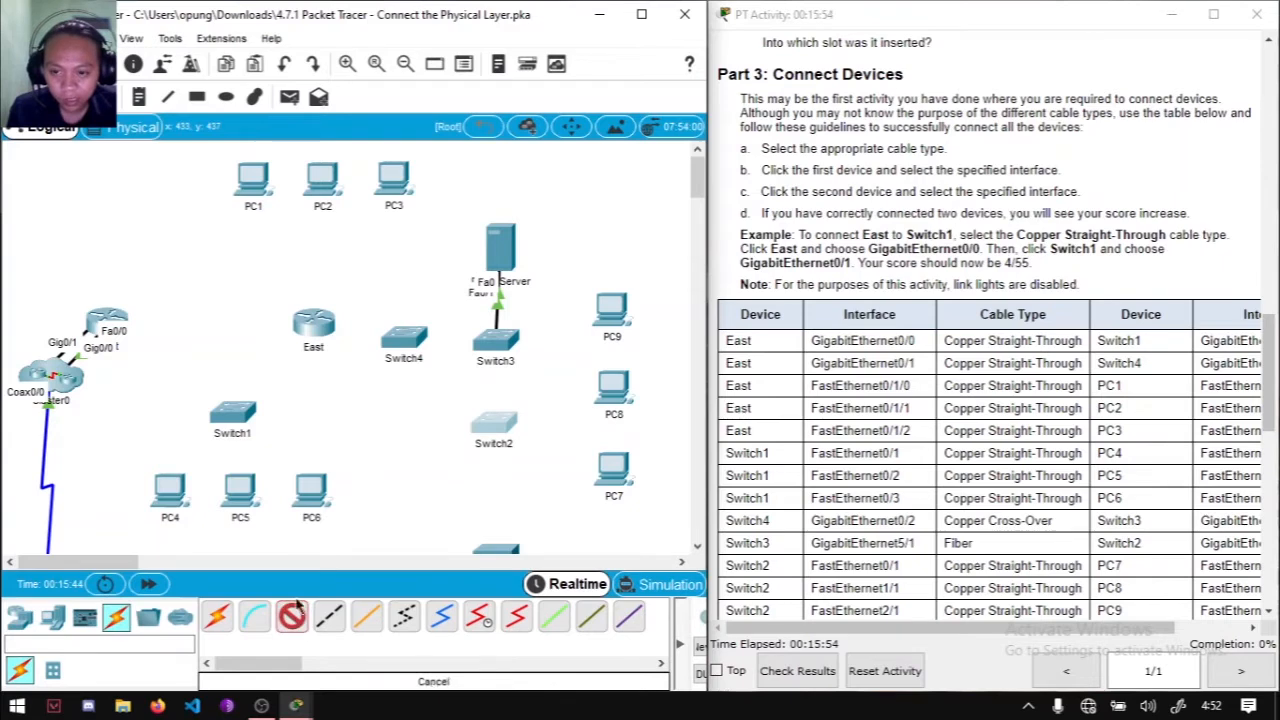
{"action": "left_click", "coordinate": [322, 326]}
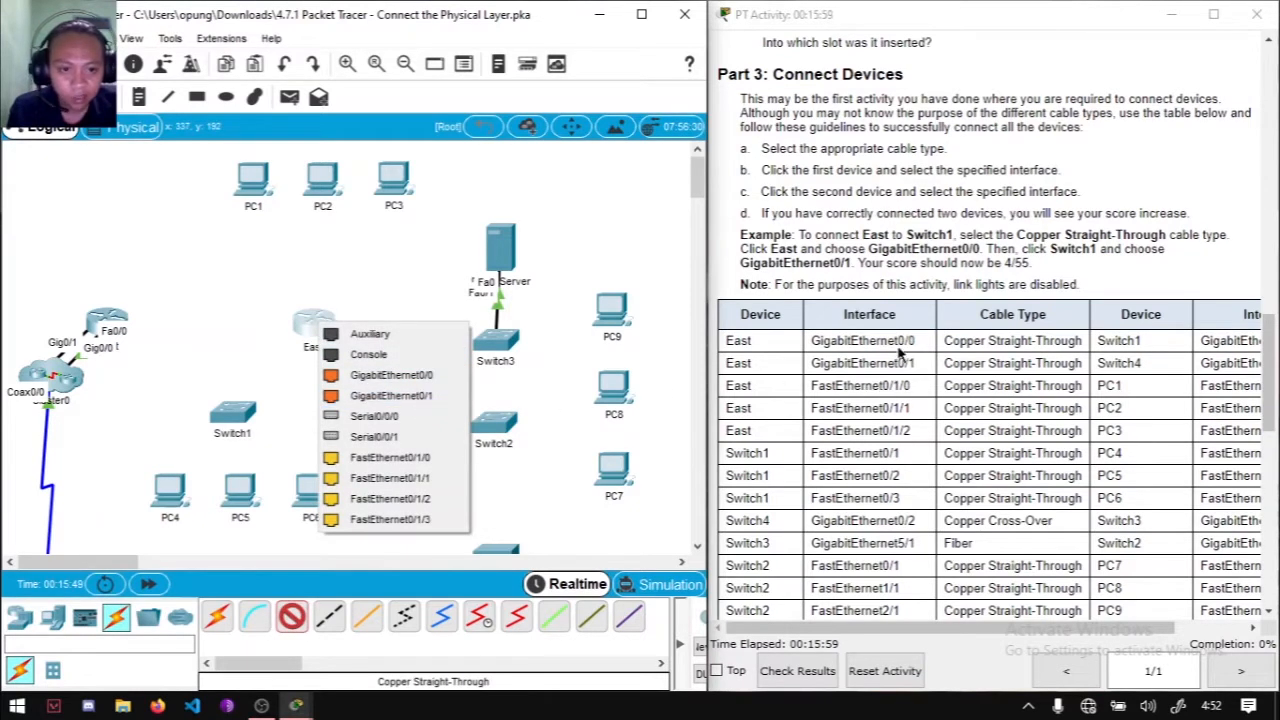
{"action": "left_click", "coordinate": [405, 377]}
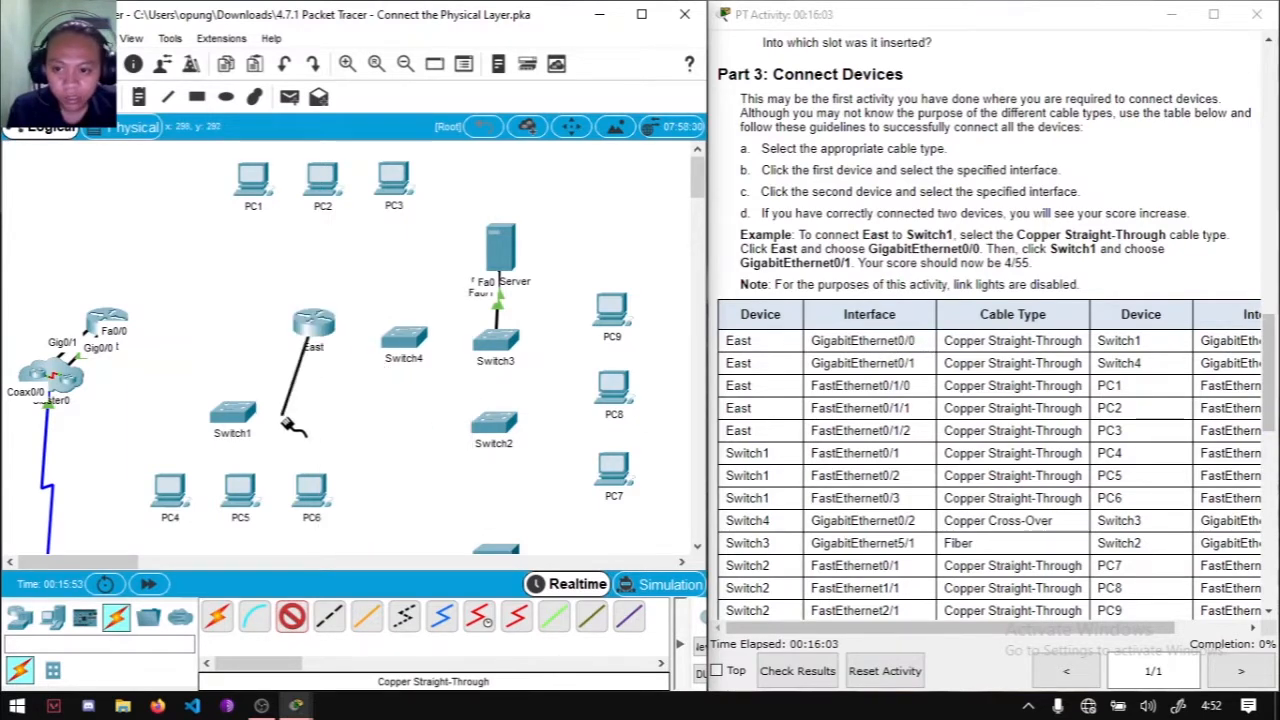
{"action": "left_click", "coordinate": [238, 422]}
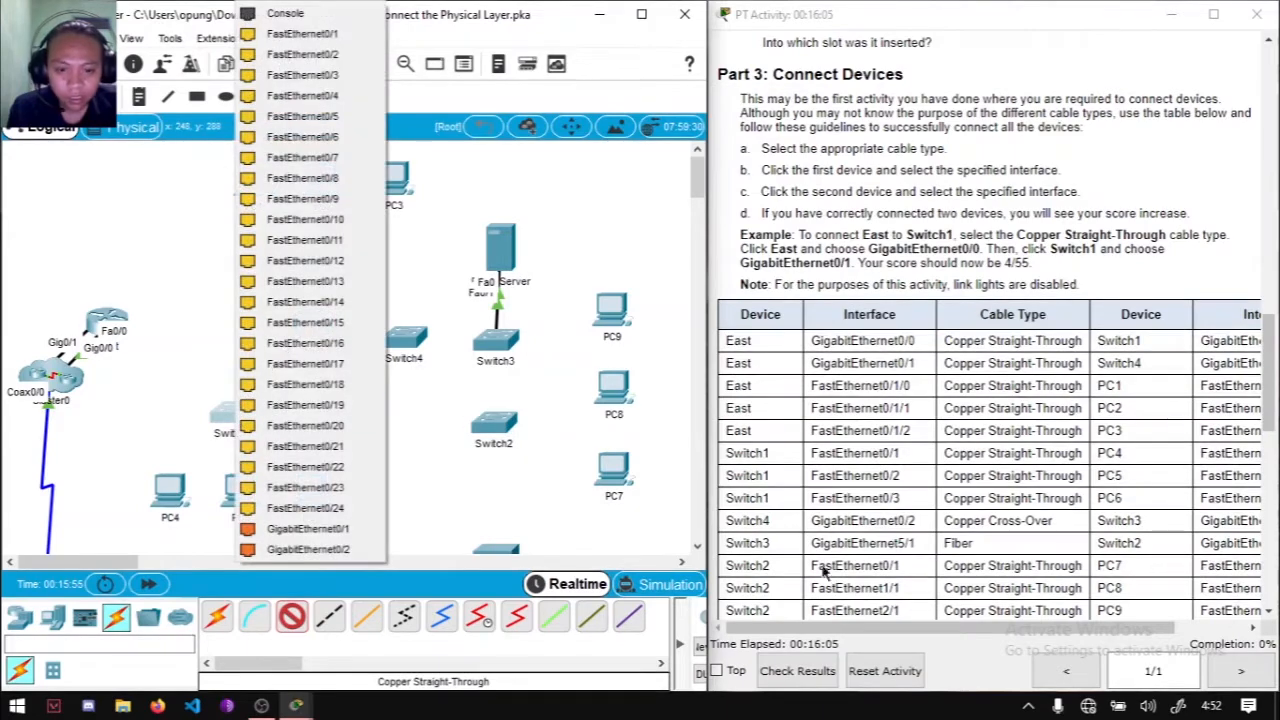
{"action": "left_click_drag", "start_coordinate": [862, 630], "coordinate": [942, 629]}
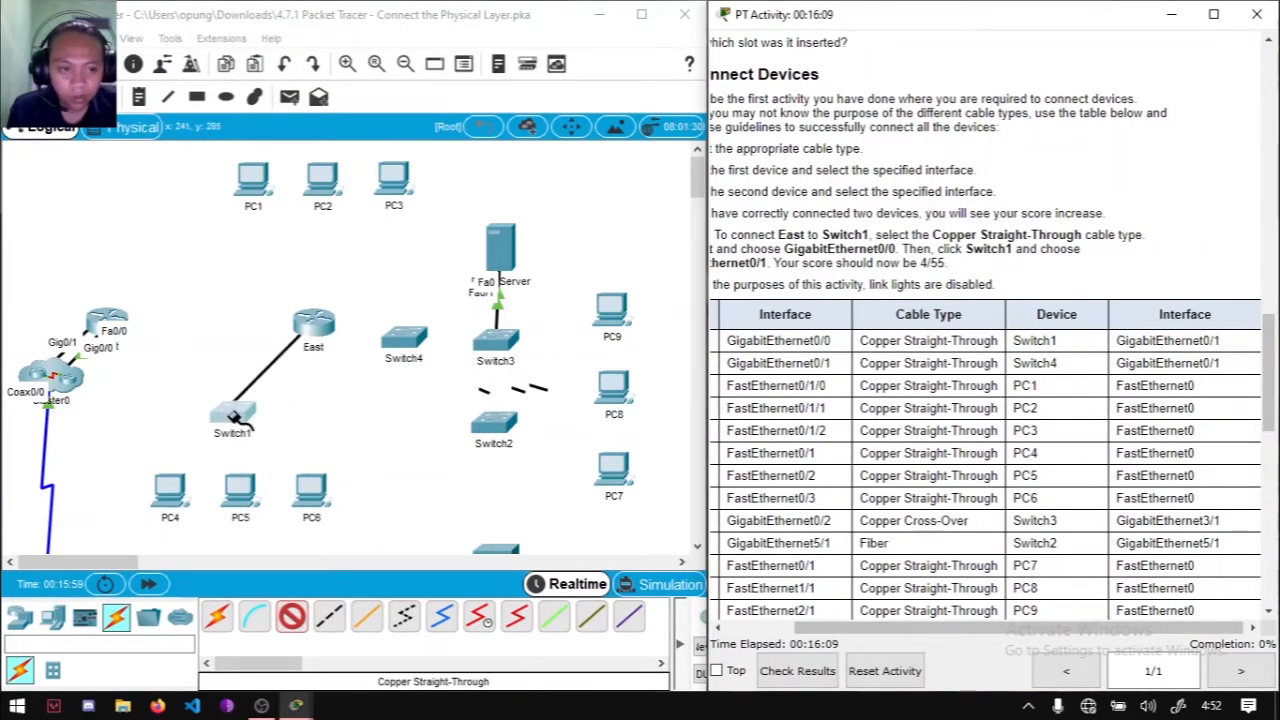
{"action": "left_click", "coordinate": [231, 420]}
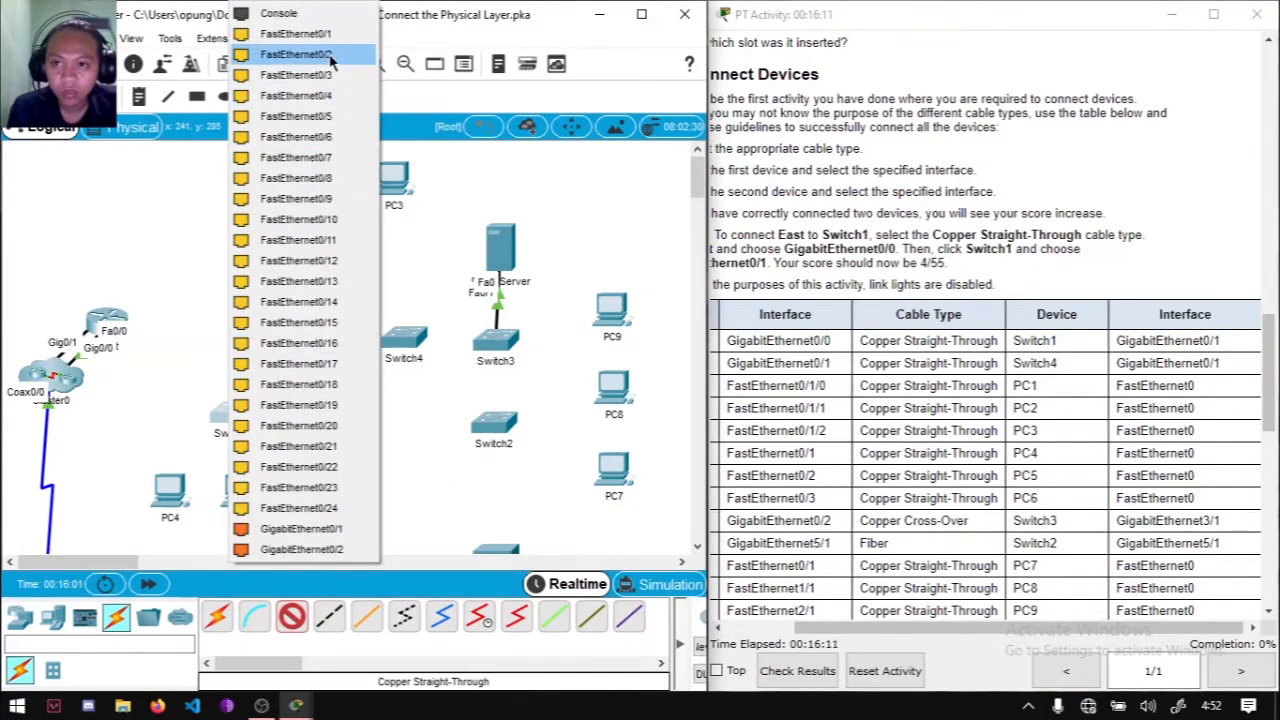
{"action": "left_click", "coordinate": [300, 528]}
Step: Connect East's GigabitEthernet0/1 to Switch4's GigabitEthernet0/1 with a Copper Straight-Through cable, widening the instructions window to show both interface columns
{"action": "left_click_drag", "start_coordinate": [1002, 645], "coordinate": [934, 645]}
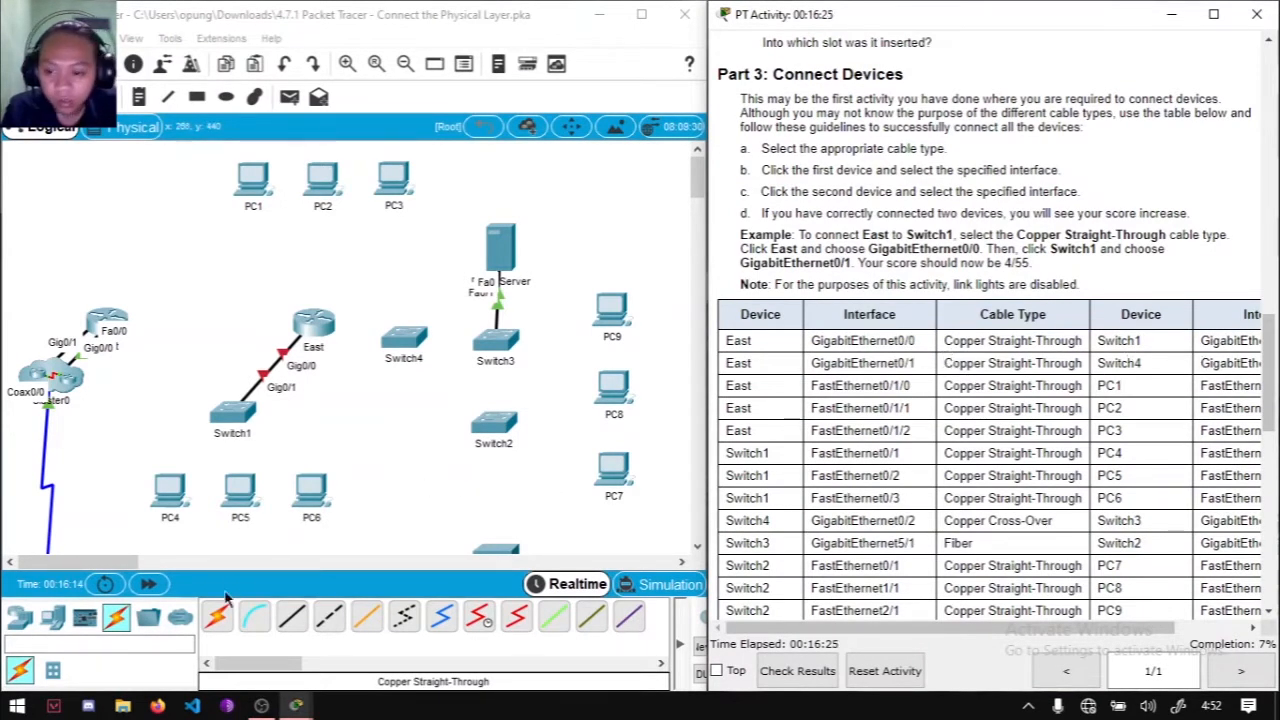
{"action": "left_click", "coordinate": [292, 616]}
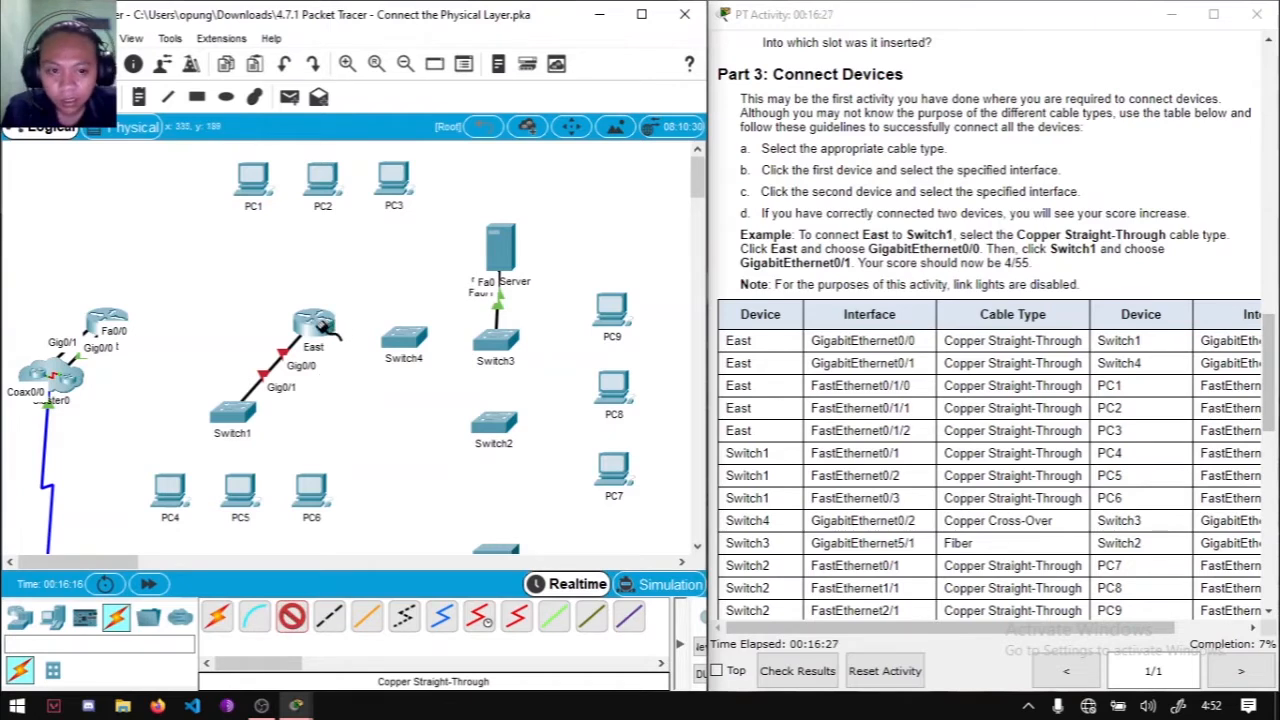
{"action": "left_click", "coordinate": [320, 324]}
{"action": "left_click", "coordinate": [403, 383]}
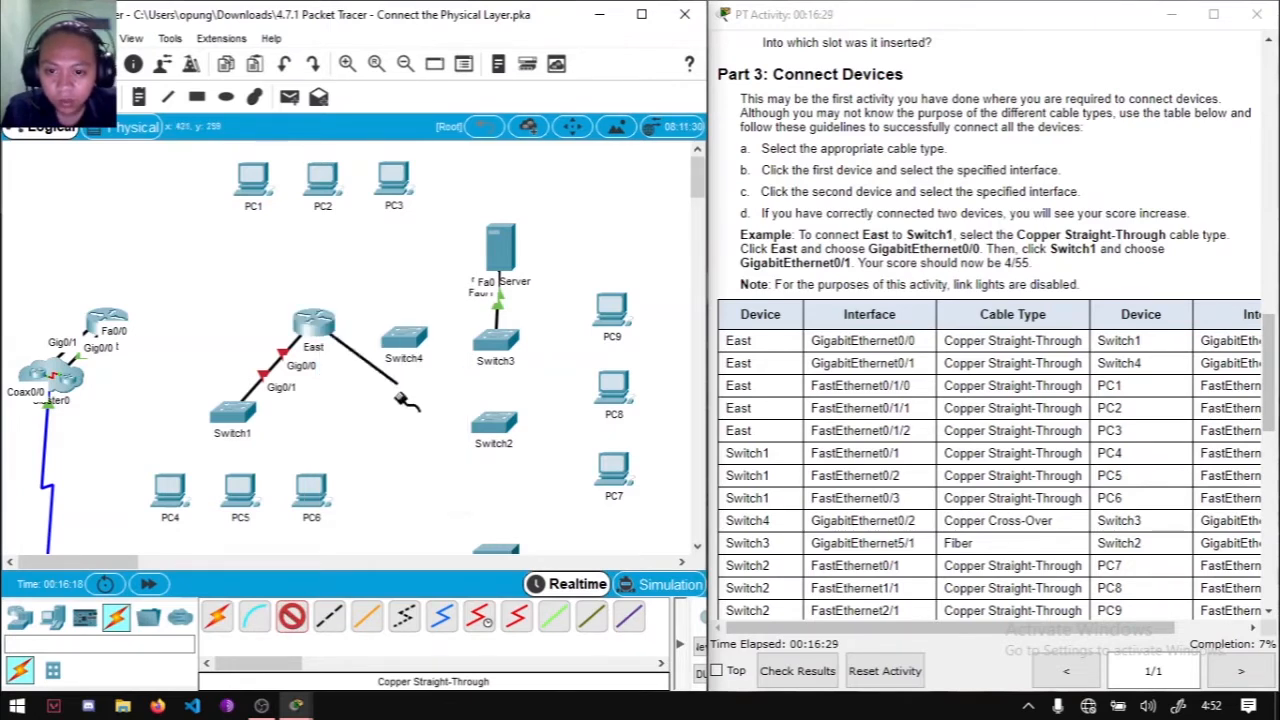
{"action": "left_click", "coordinate": [413, 335]}
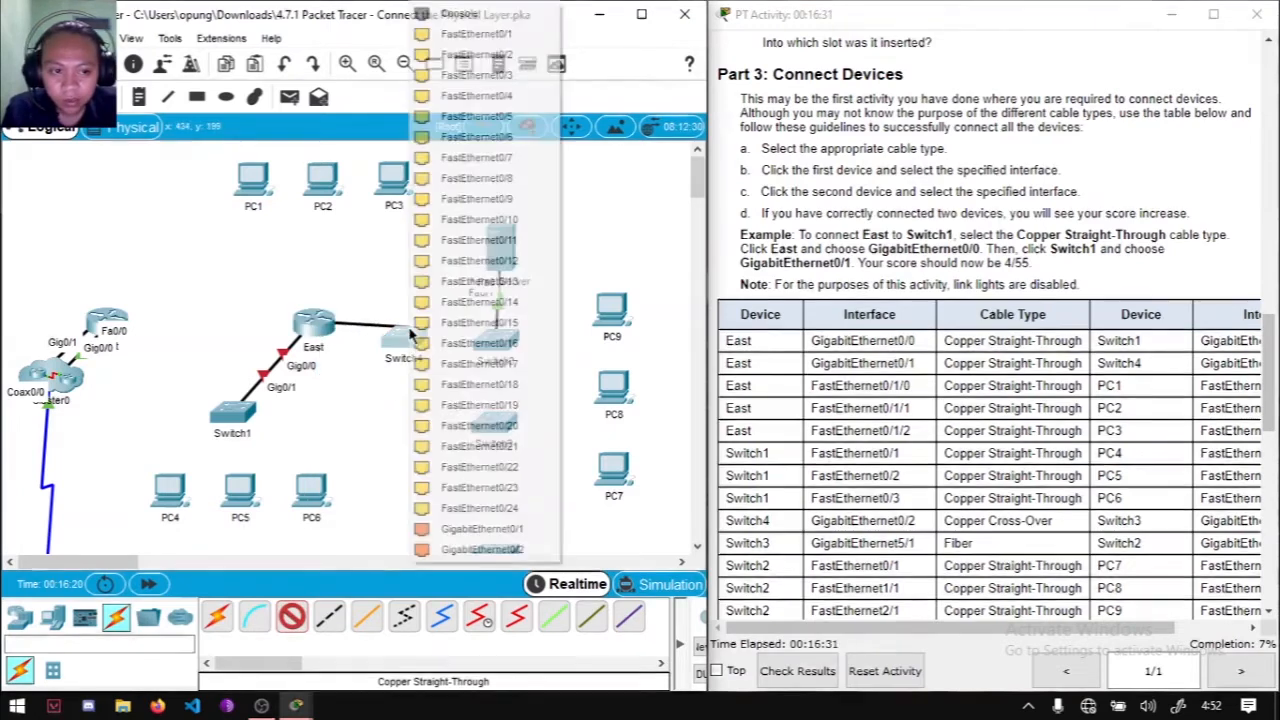
{"action": "left_click_drag", "start_coordinate": [957, 627], "coordinate": [1000, 628]}
{"action": "left_click_drag", "start_coordinate": [709, 458], "coordinate": [675, 458]}
{"action": "left_click_drag", "start_coordinate": [869, 634], "coordinate": [840, 638]}
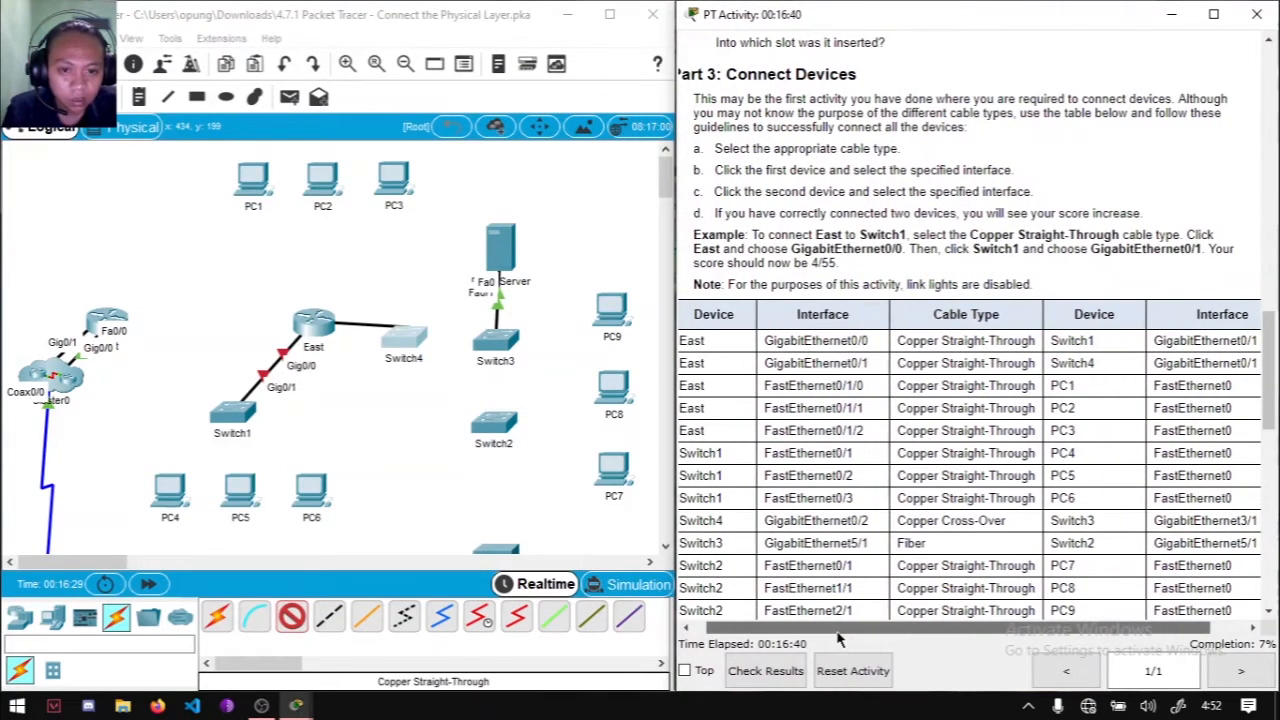
{"action": "left_click", "coordinate": [402, 340]}
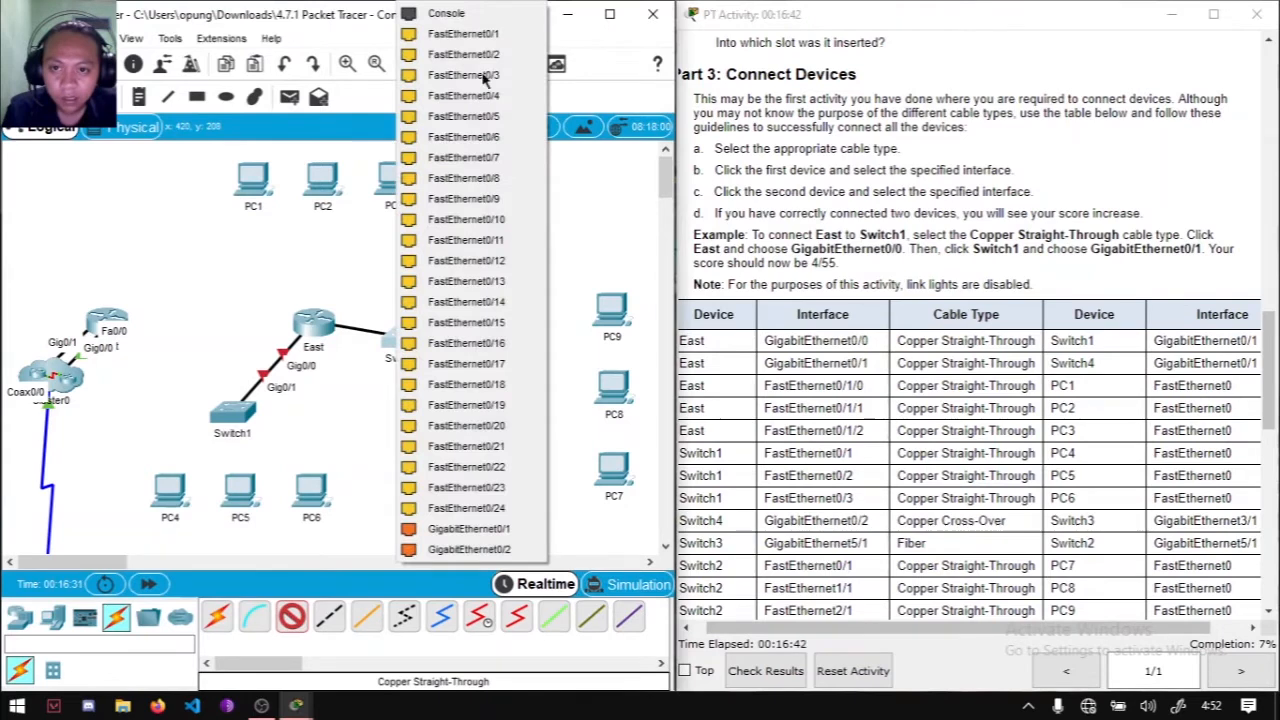
{"action": "left_click", "coordinate": [482, 530]}
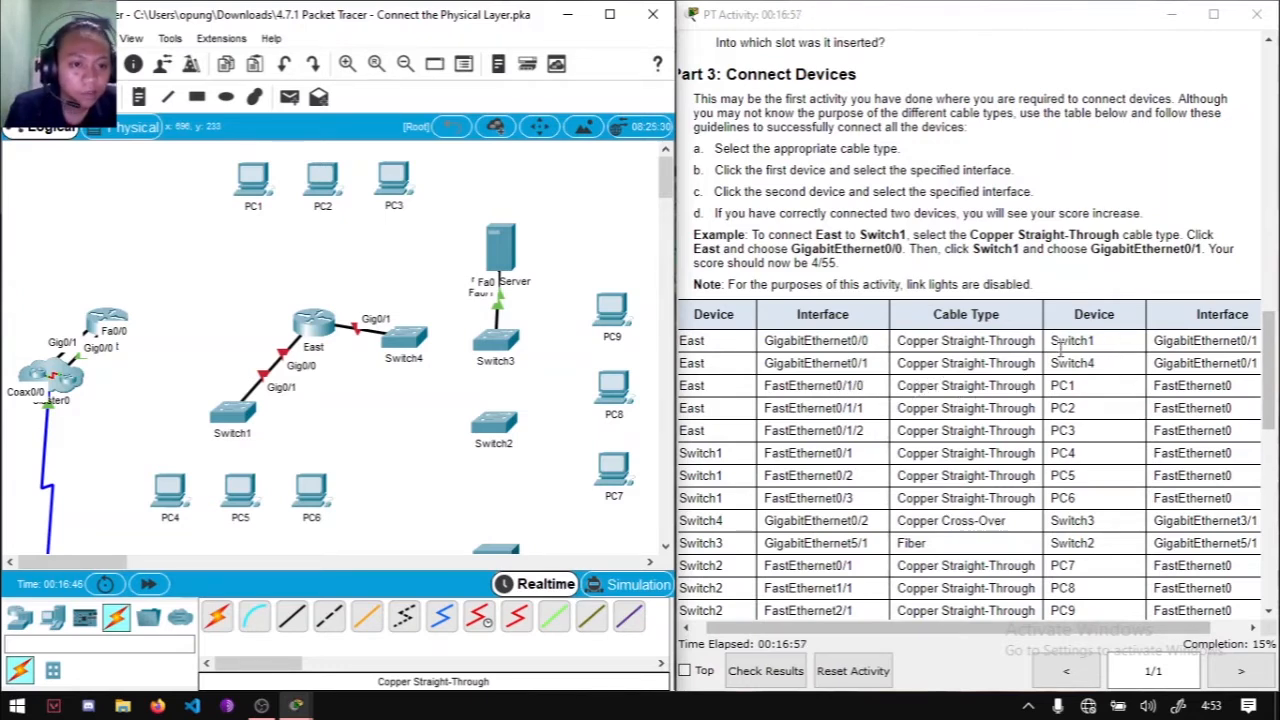
Step: Connect East's FastEthernet0/1/0 to PC1's FastEthernet0 with a Copper Straight-Through cable
{"action": "left_click", "coordinate": [291, 617]}
{"action": "left_click", "coordinate": [312, 321]}
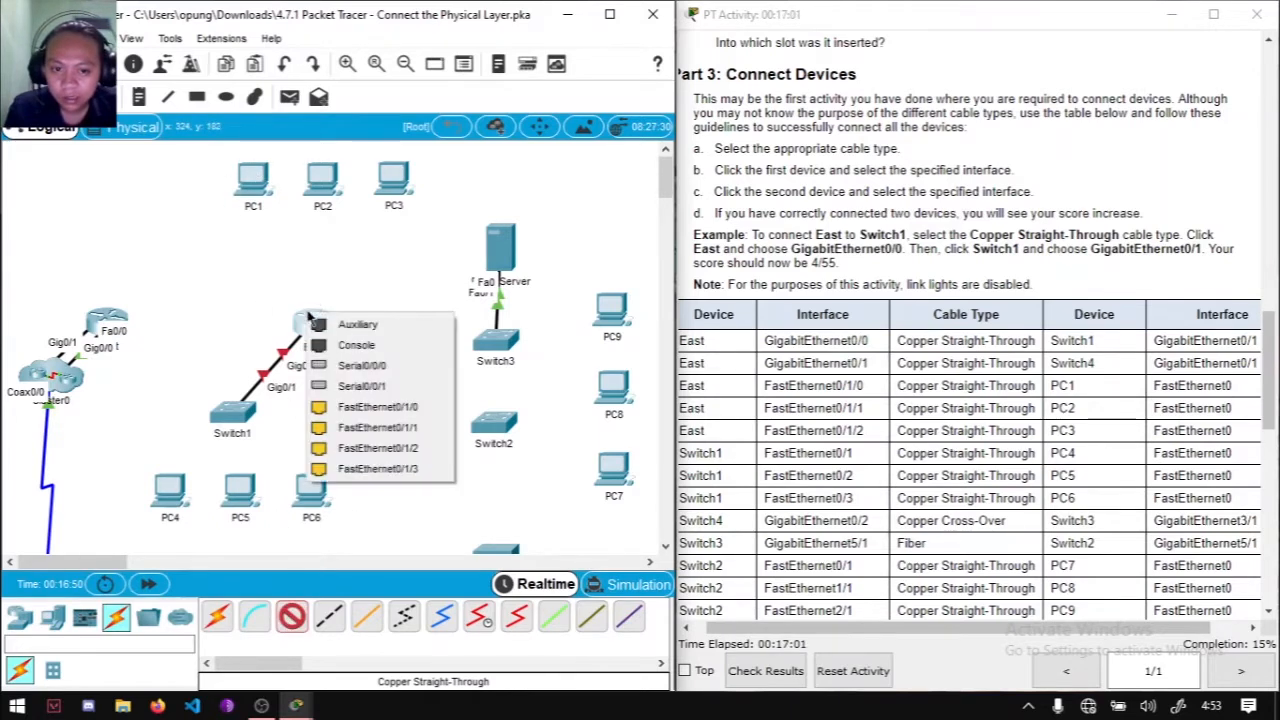
{"action": "left_click", "coordinate": [364, 414]}
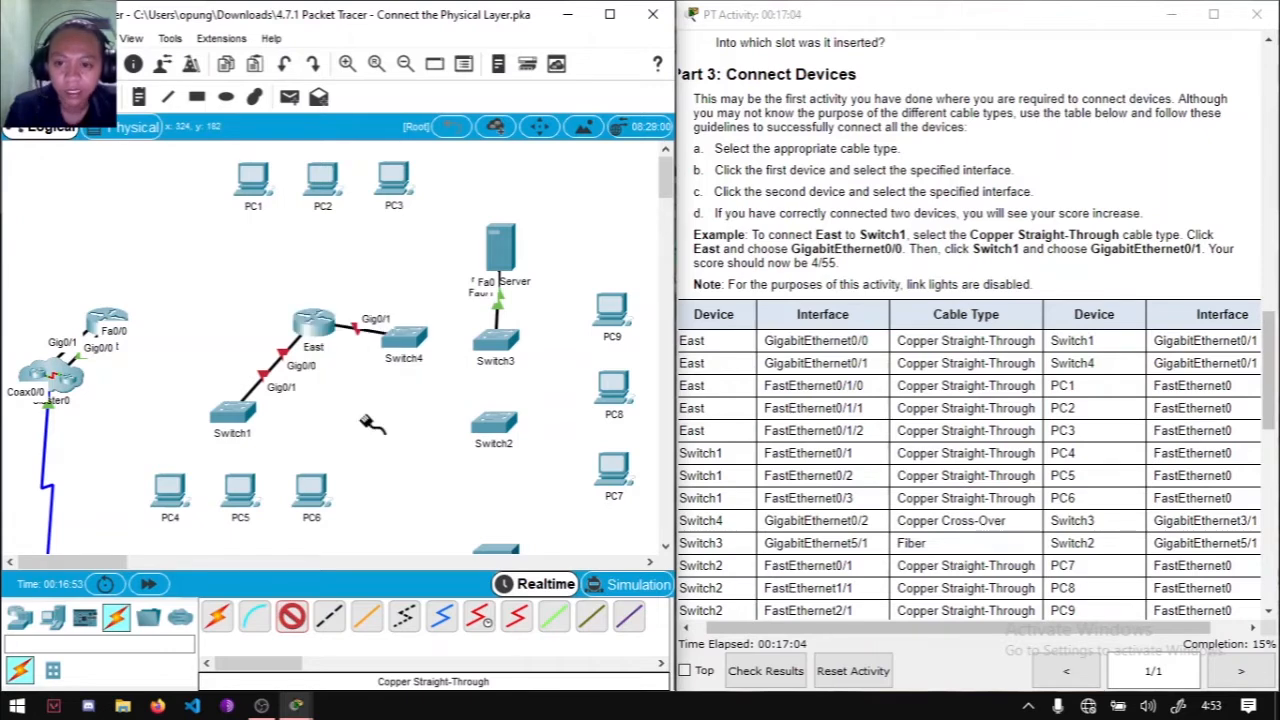
{"action": "left_click", "coordinate": [256, 183]}
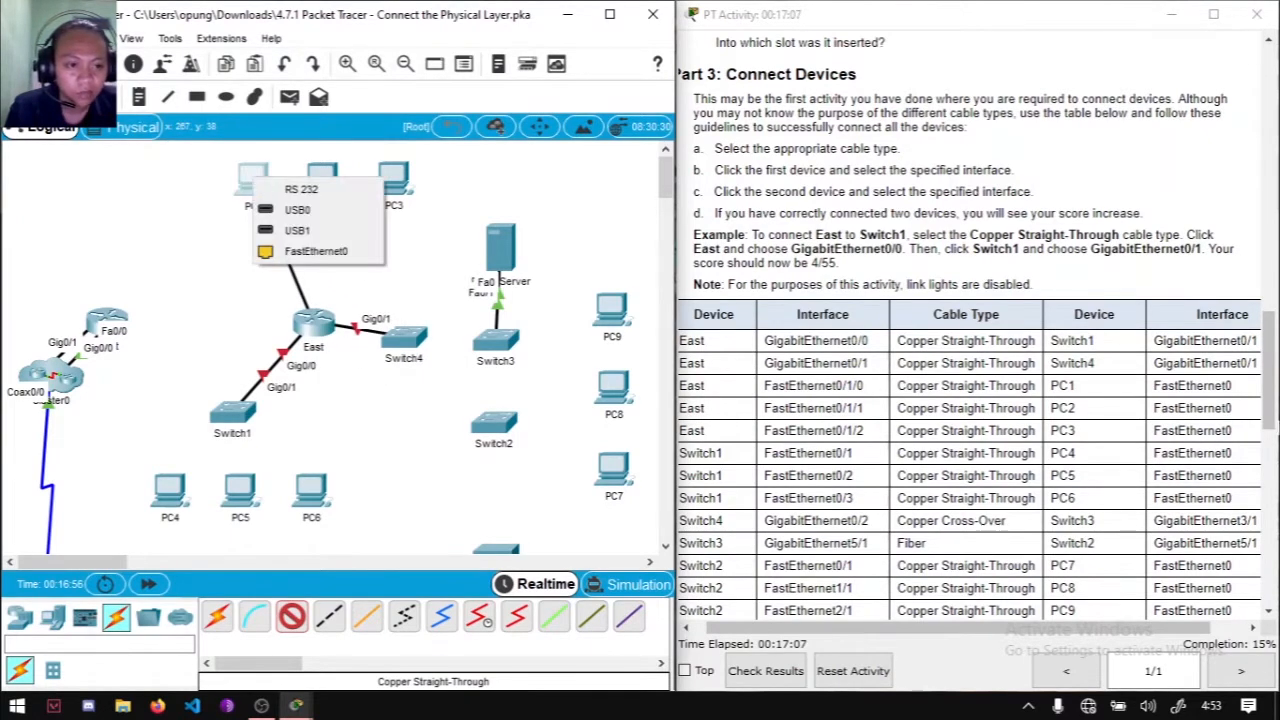
{"action": "left_click", "coordinate": [276, 252]}
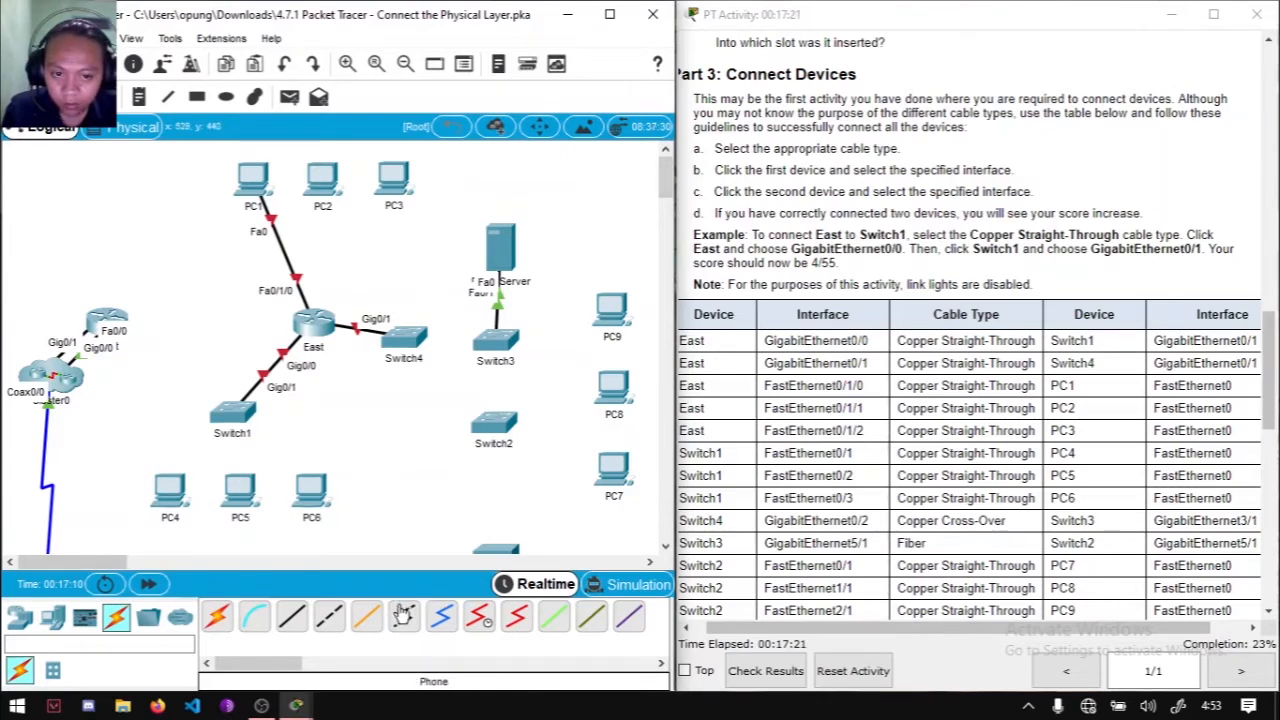
Step: Connect East's FastEthernet0/1/1 to PC2's FastEthernet0 with a Copper Straight-Through cable
{"action": "left_click", "coordinate": [291, 618]}
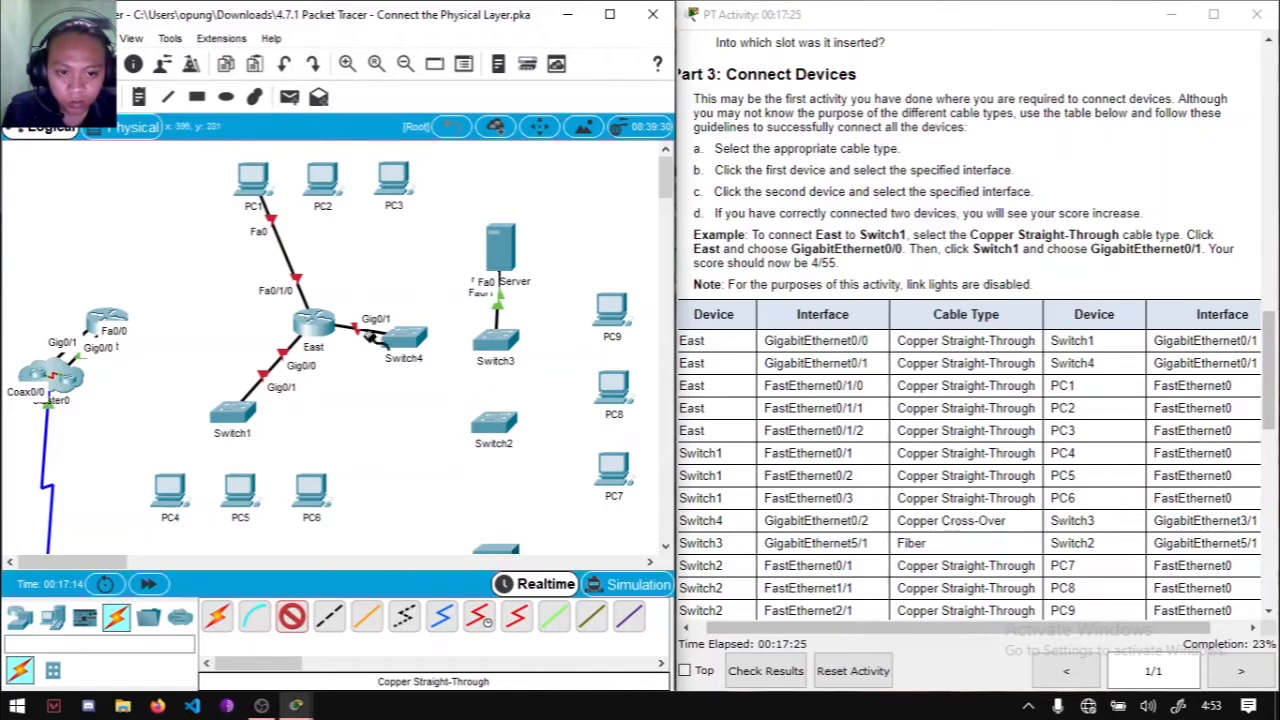
{"action": "left_click", "coordinate": [312, 324]}
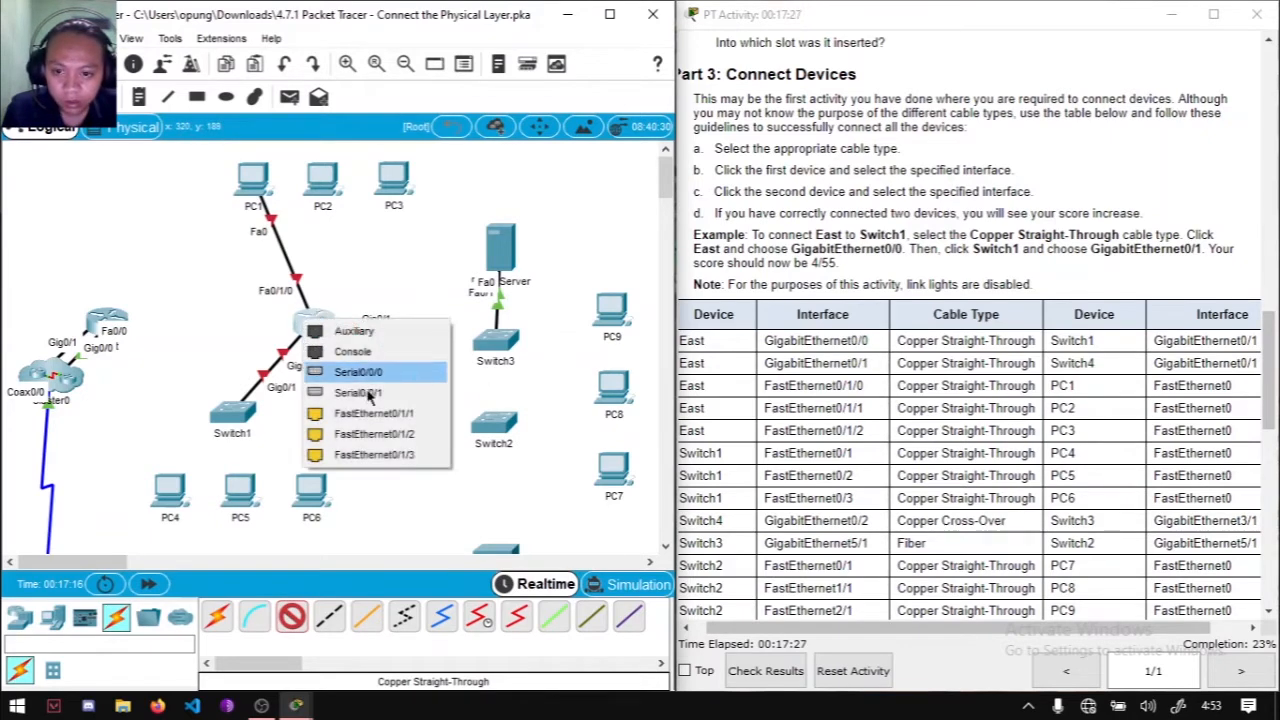
{"action": "left_click", "coordinate": [375, 413]}
{"action": "left_click", "coordinate": [338, 188]}
{"action": "left_click", "coordinate": [365, 242]}
Step: Connect East's FastEthernet0/1/2 to PC3's FastEthernet0 with a Copper Straight-Through cable
{"action": "left_click", "coordinate": [293, 619]}
{"action": "left_click", "coordinate": [311, 321]}
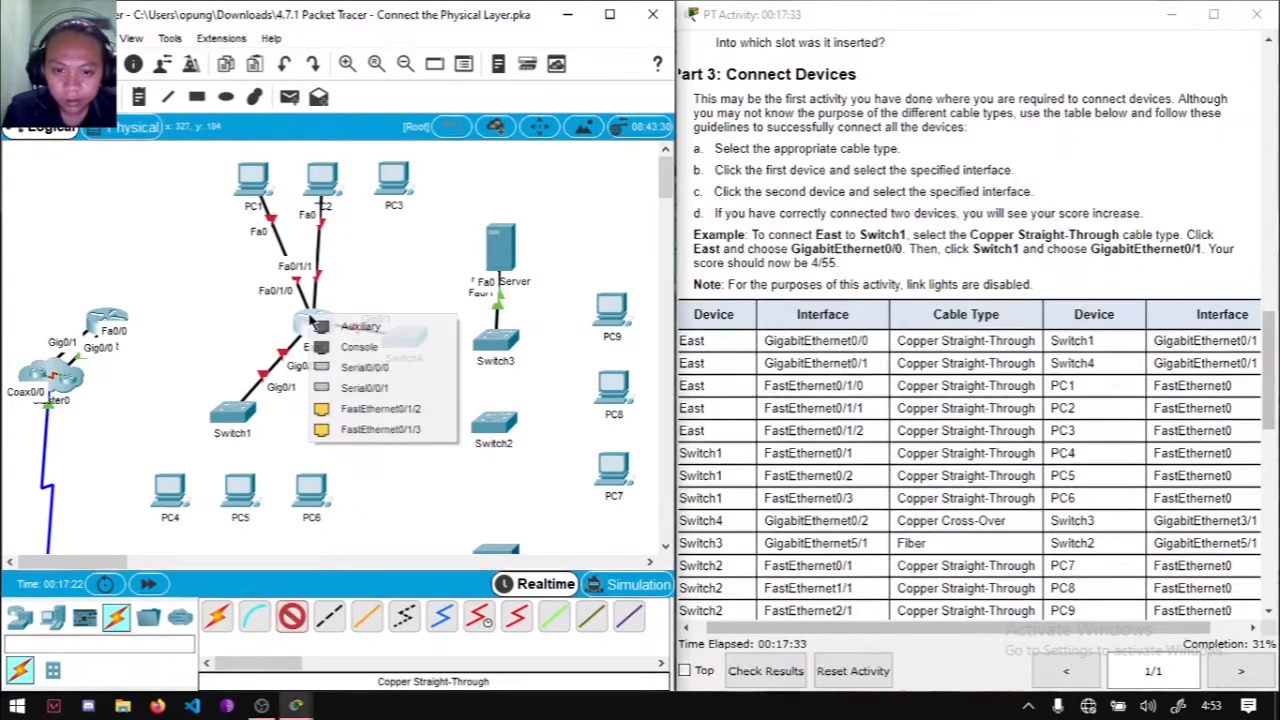
{"action": "left_click", "coordinate": [410, 409]}
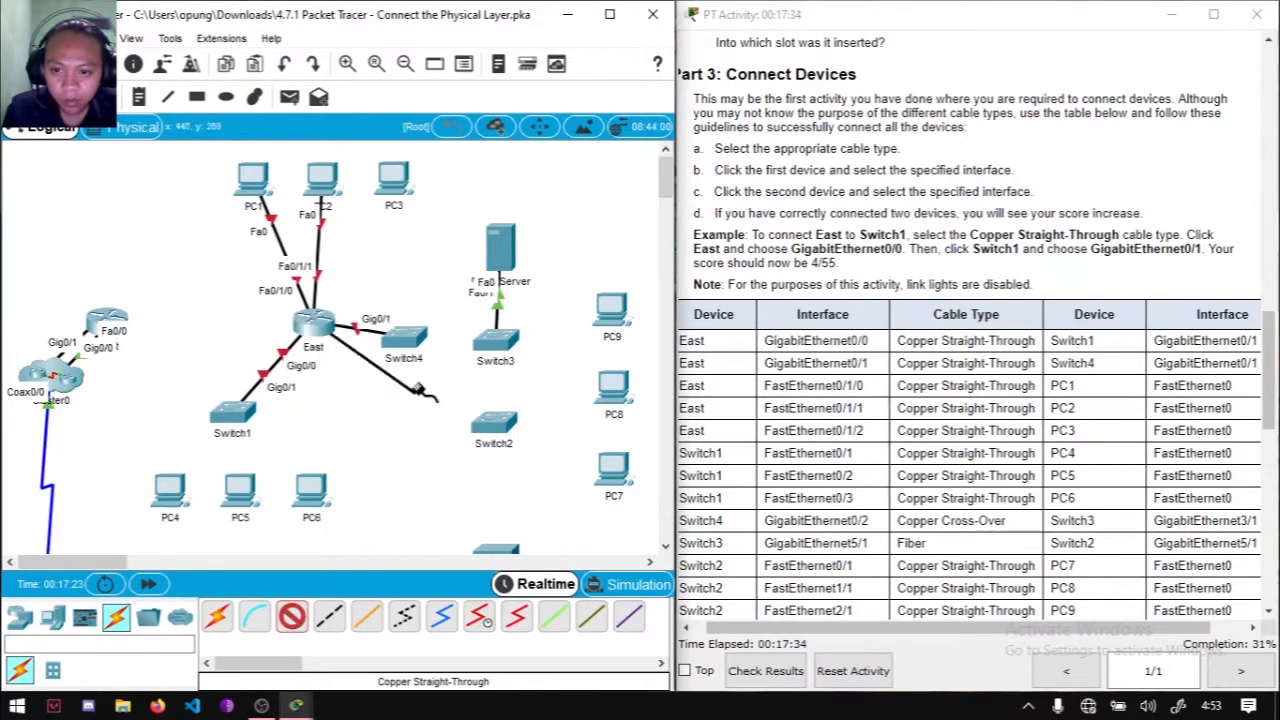
{"action": "left_click", "coordinate": [408, 180]}
{"action": "left_click", "coordinate": [432, 244]}
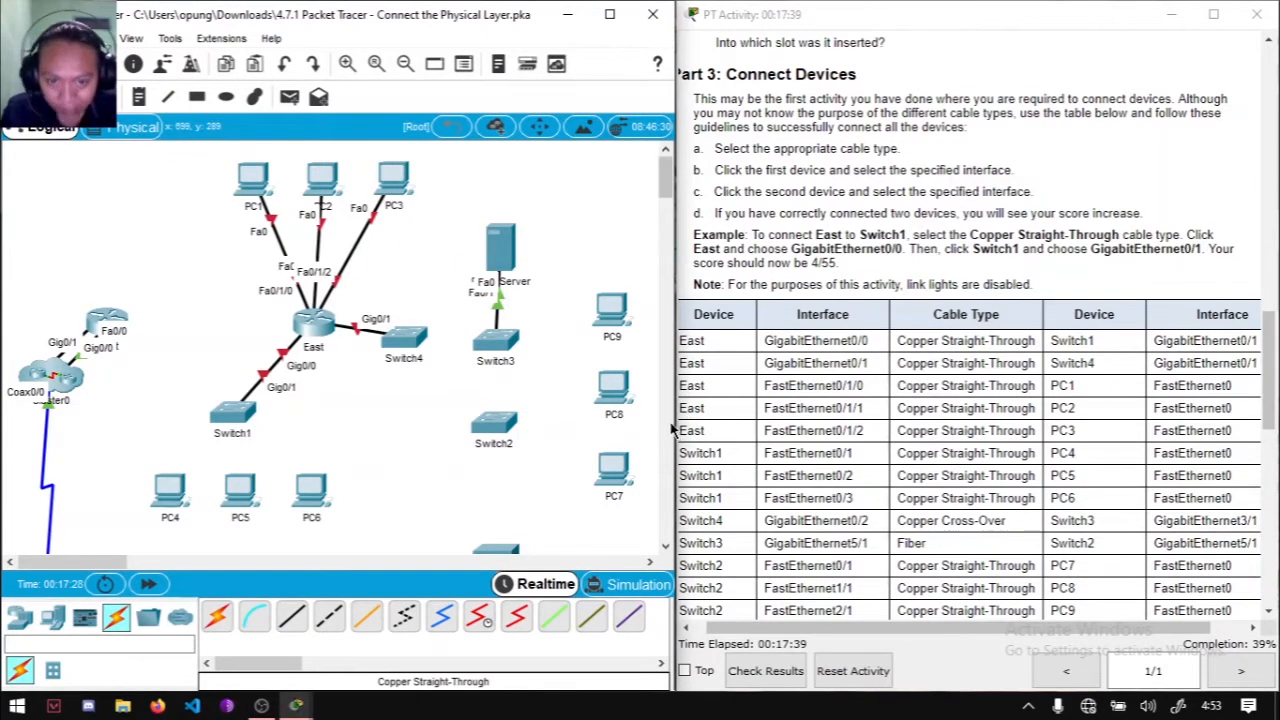
Step: Connect Switch1's FastEthernet0/1 to PC4's FastEthernet0 with a Copper Straight-Through cable
{"action": "scroll", "coordinate": [712, 480], "scroll_direction": "down", "scroll_amount": 1}
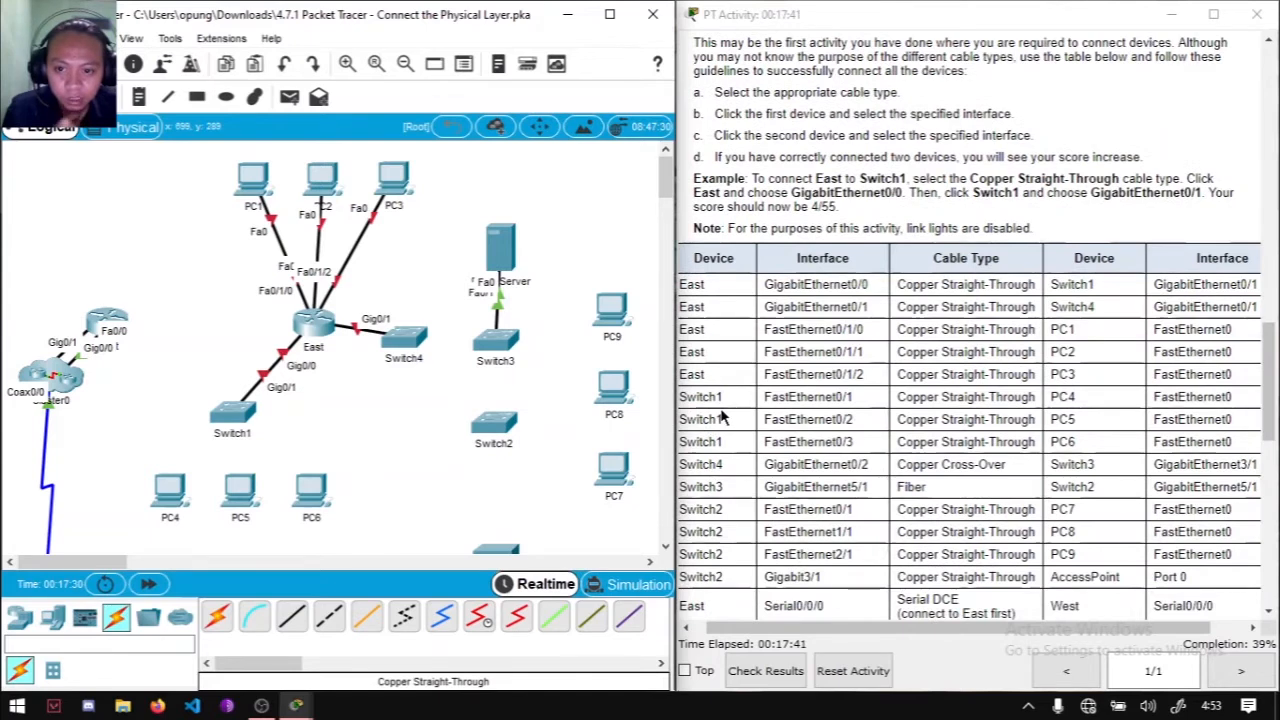
{"action": "scroll", "coordinate": [730, 412], "scroll_direction": "down", "scroll_amount": 1}
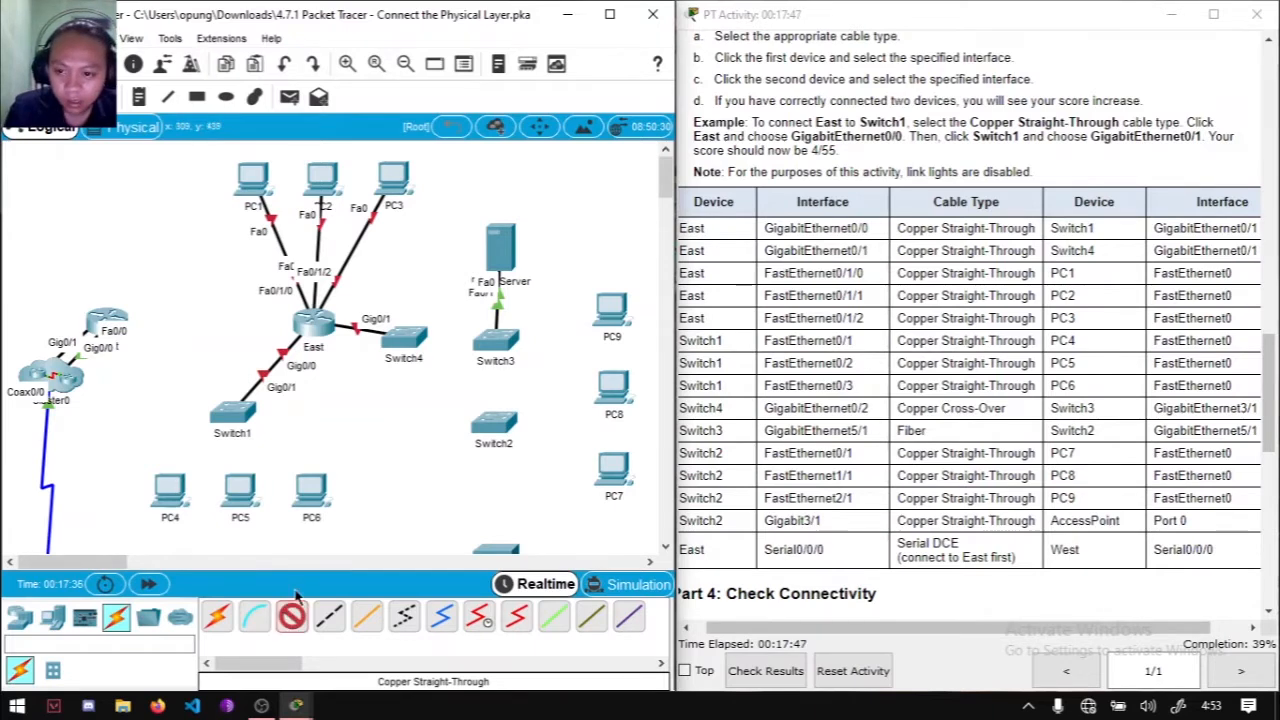
{"action": "left_click", "coordinate": [232, 414]}
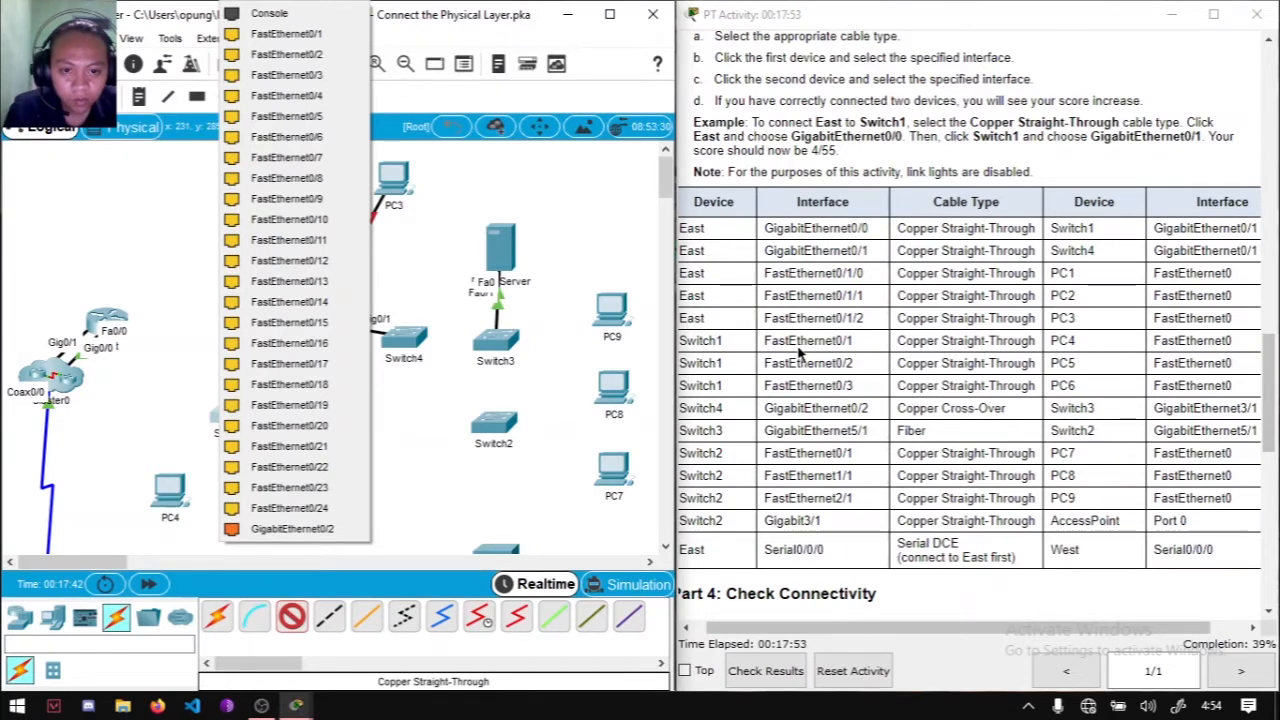
{"action": "left_click", "coordinate": [316, 36]}
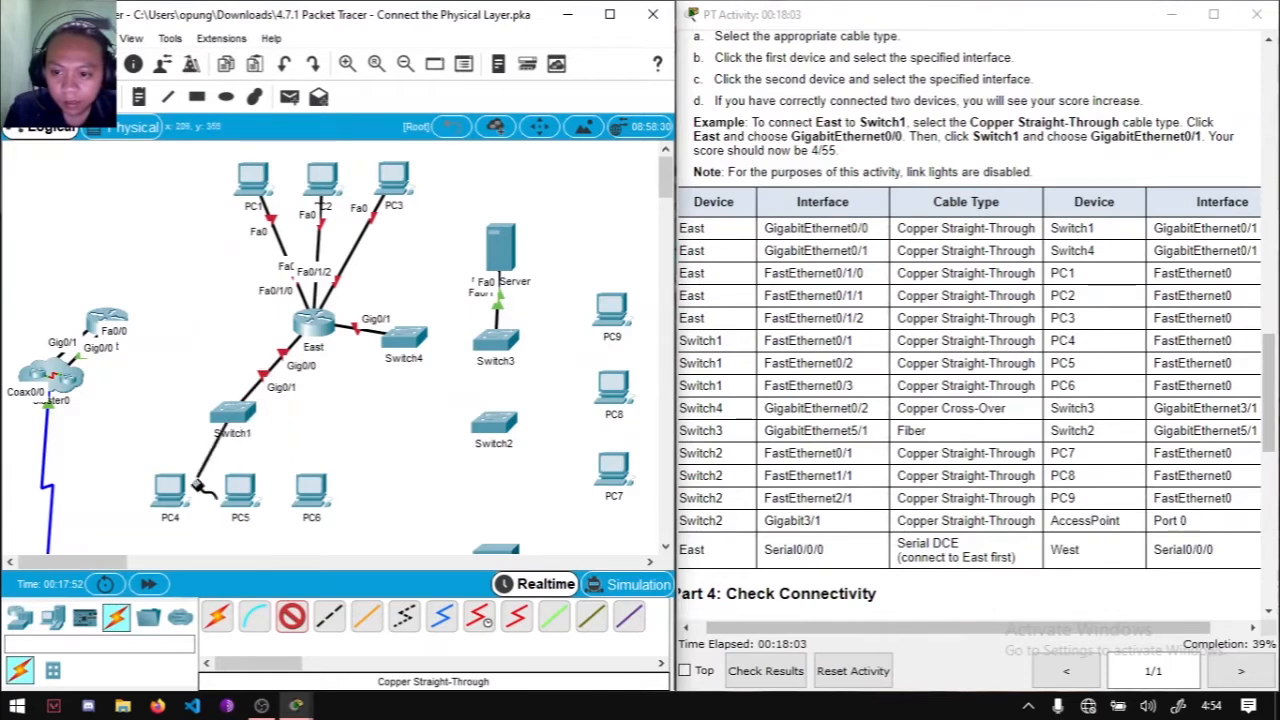
{"action": "left_click", "coordinate": [168, 490]}
{"action": "left_click", "coordinate": [245, 570]}
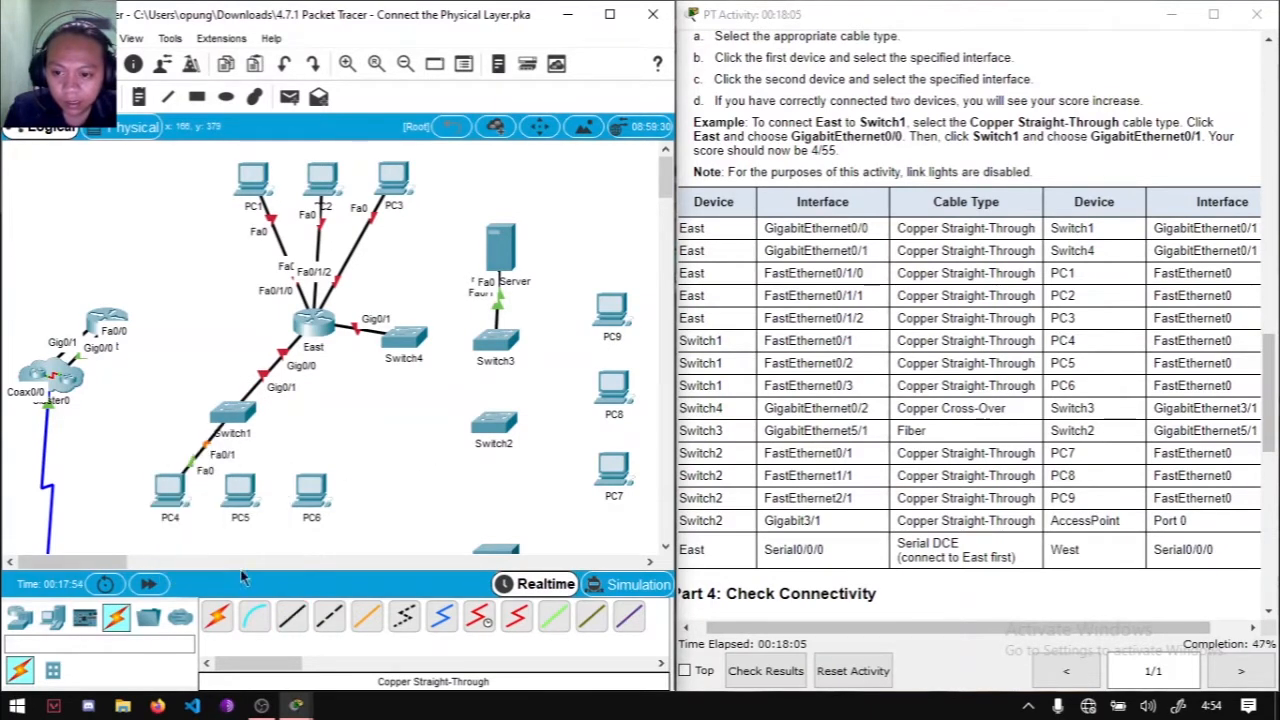
Step: Connect Switch1's FastEthernet0/2 to PC5's FastEthernet0 with a Copper Straight-Through cable
{"action": "left_click", "coordinate": [292, 617]}
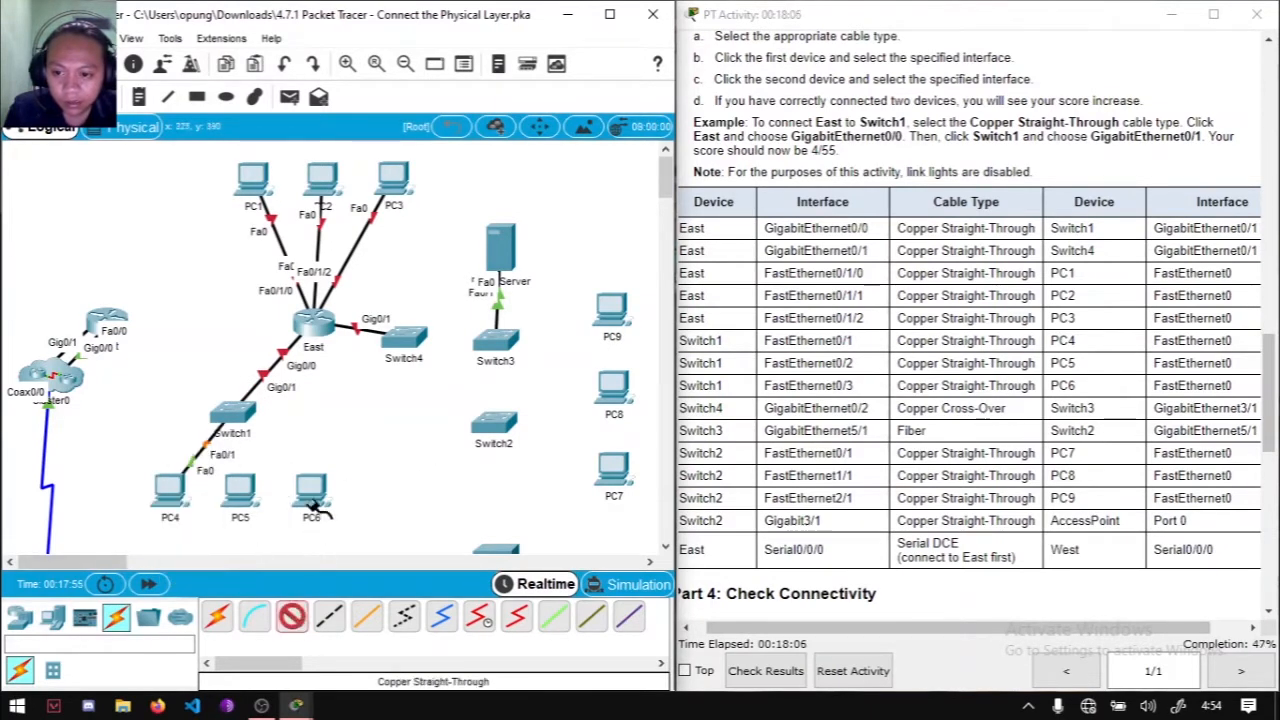
{"action": "left_click", "coordinate": [243, 418]}
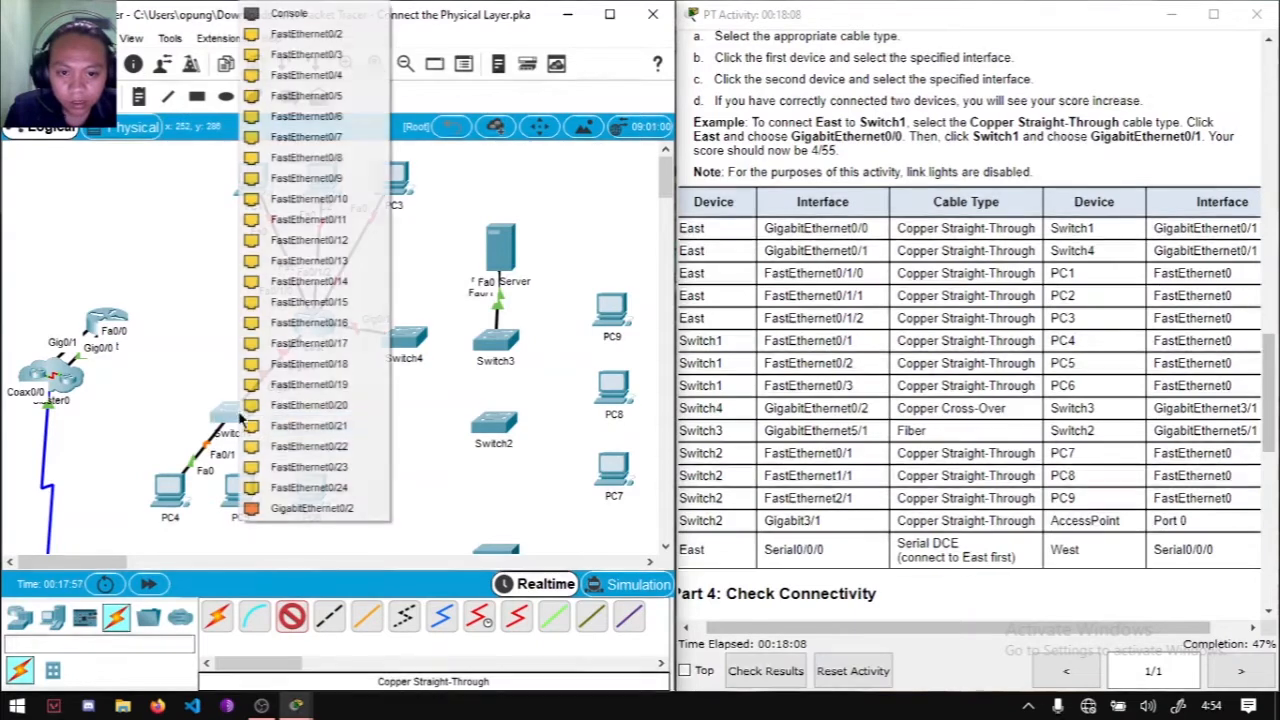
{"action": "left_click", "coordinate": [328, 35]}
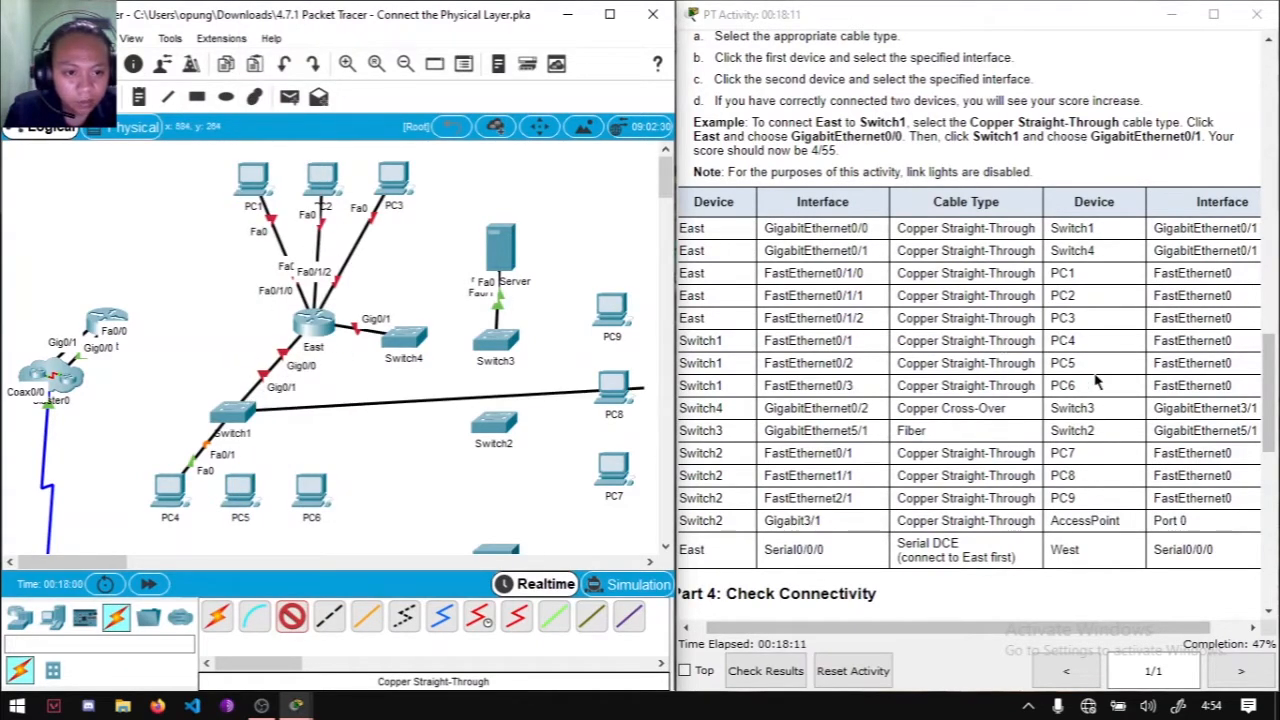
{"action": "left_click", "coordinate": [240, 488]}
{"action": "left_click", "coordinate": [301, 558]}
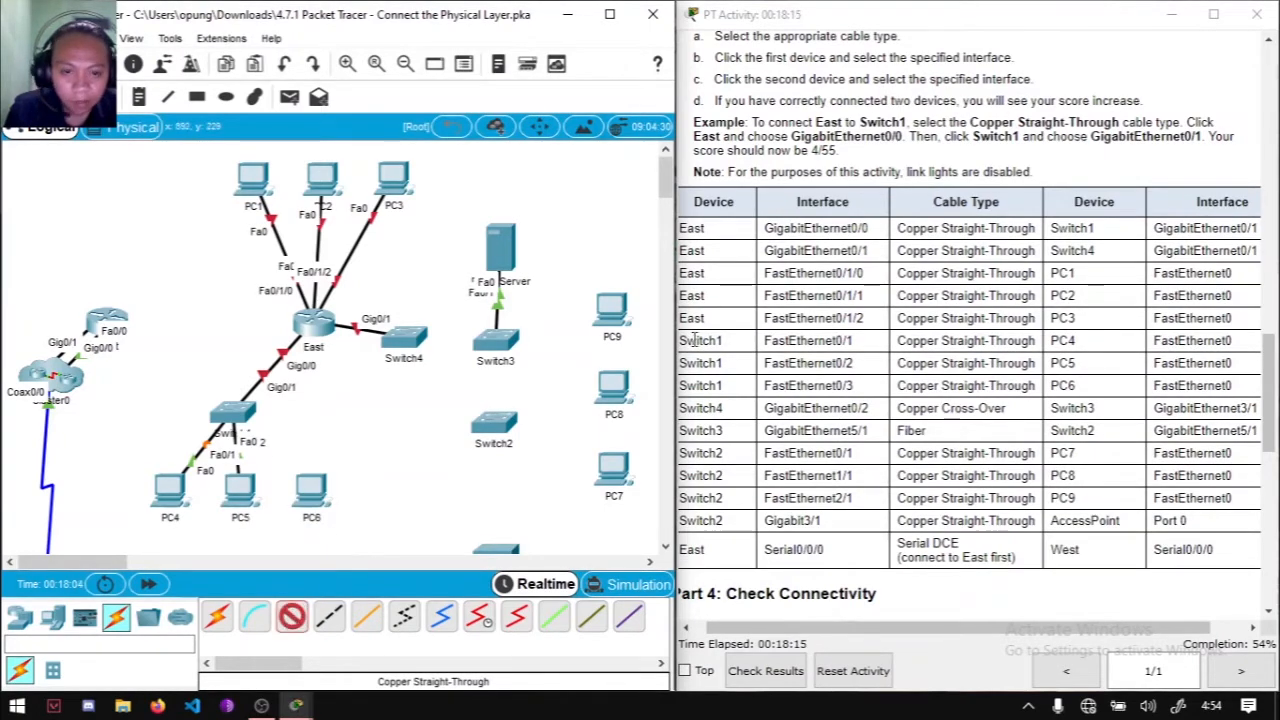
Step: Connect Switch1's FastEthernet0/3 to PC6's FastEthernet0 with a Copper Straight-Through cable
{"action": "left_click", "coordinate": [236, 414]}
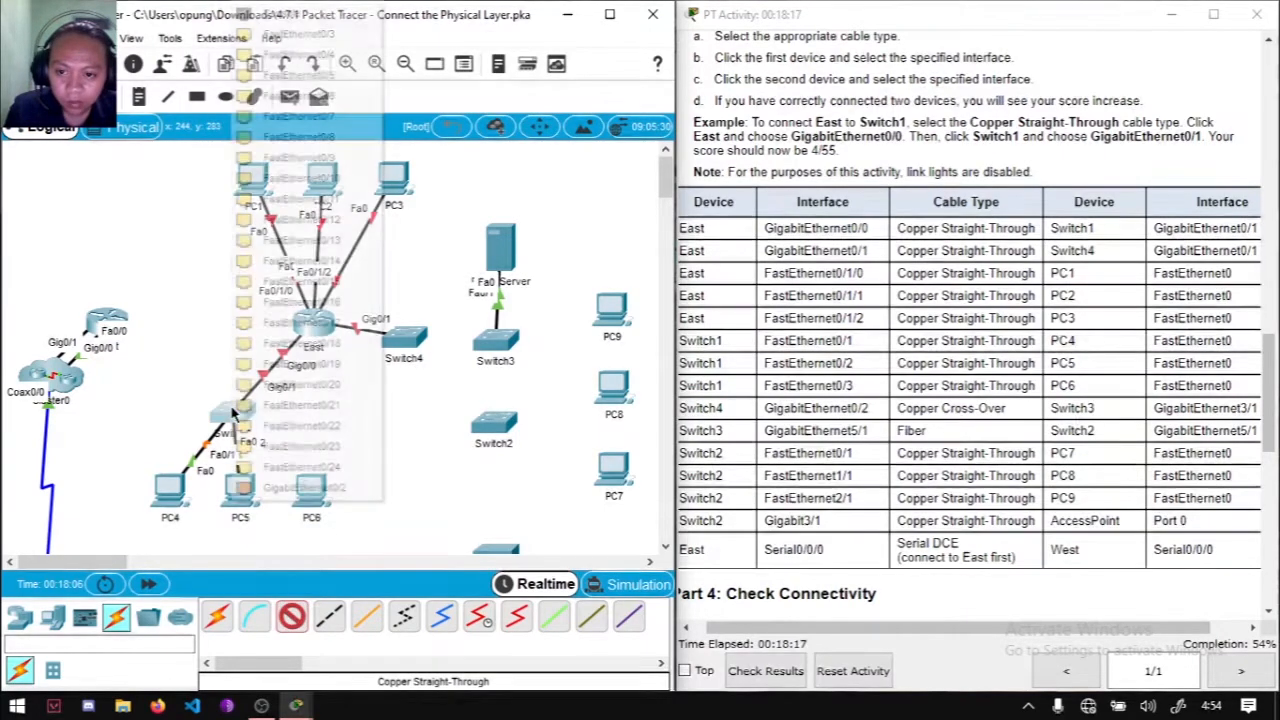
{"action": "left_click", "coordinate": [335, 36]}
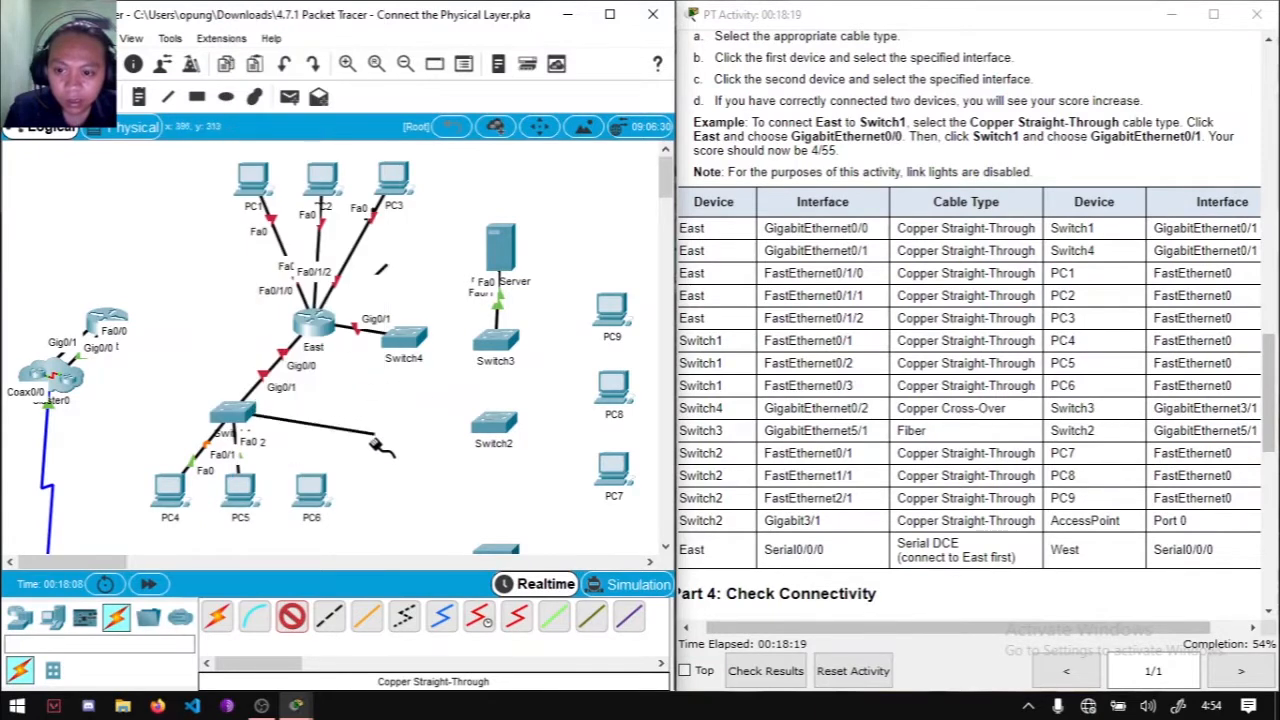
{"action": "left_click", "coordinate": [316, 489]}
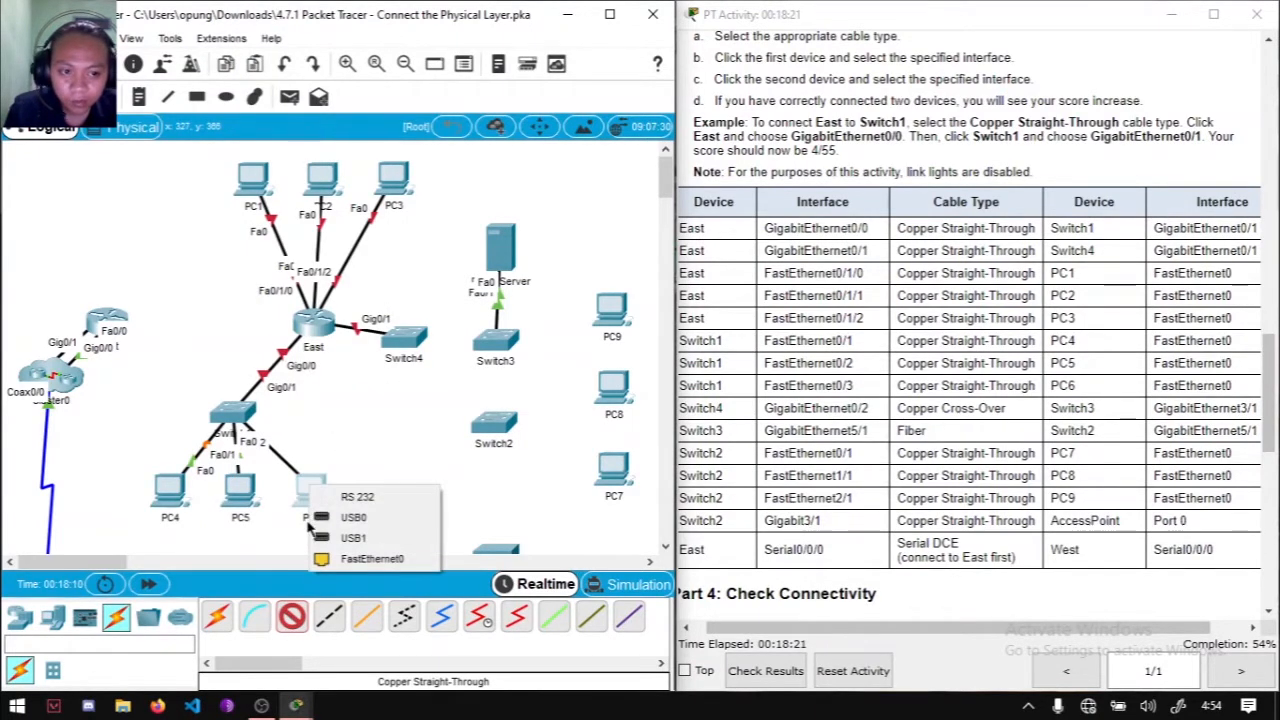
{"action": "left_click", "coordinate": [372, 559]}
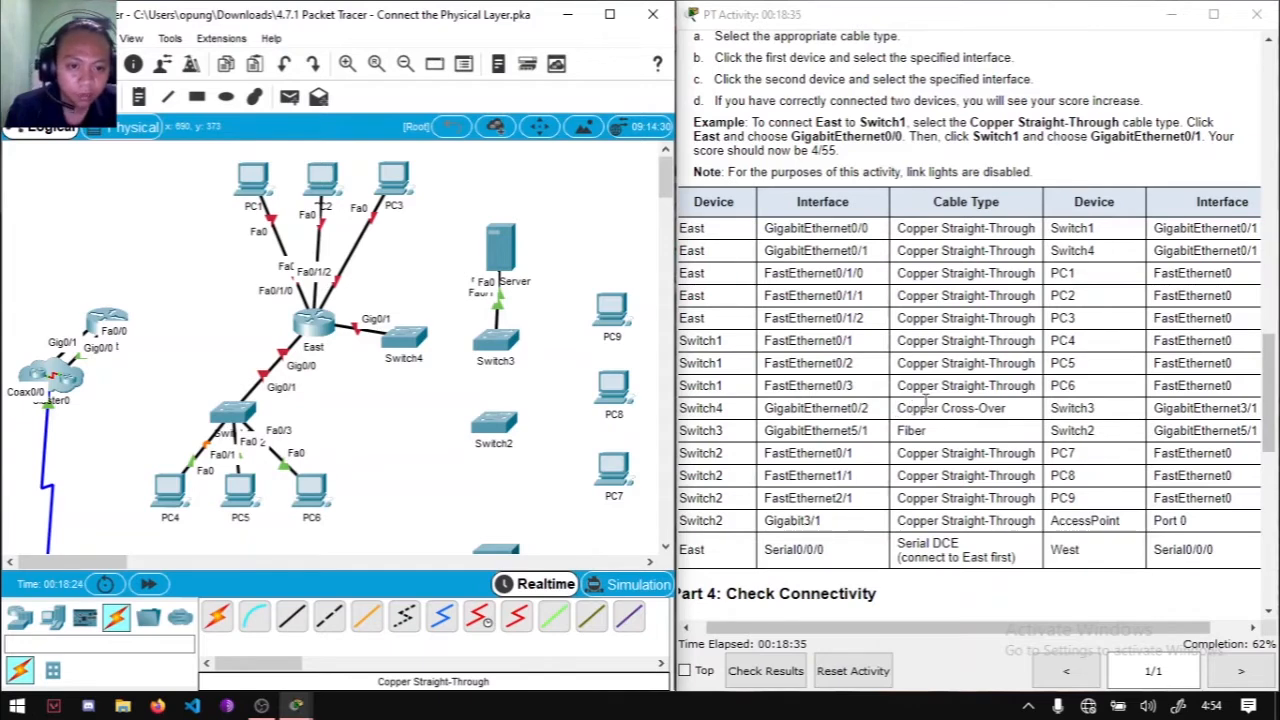
Step: Connect Switch4's GigabitEthernet0/2 to Switch3's GigabitEthernet3/1 with a Copper Cross-Over cable
{"action": "left_click", "coordinate": [327, 619]}
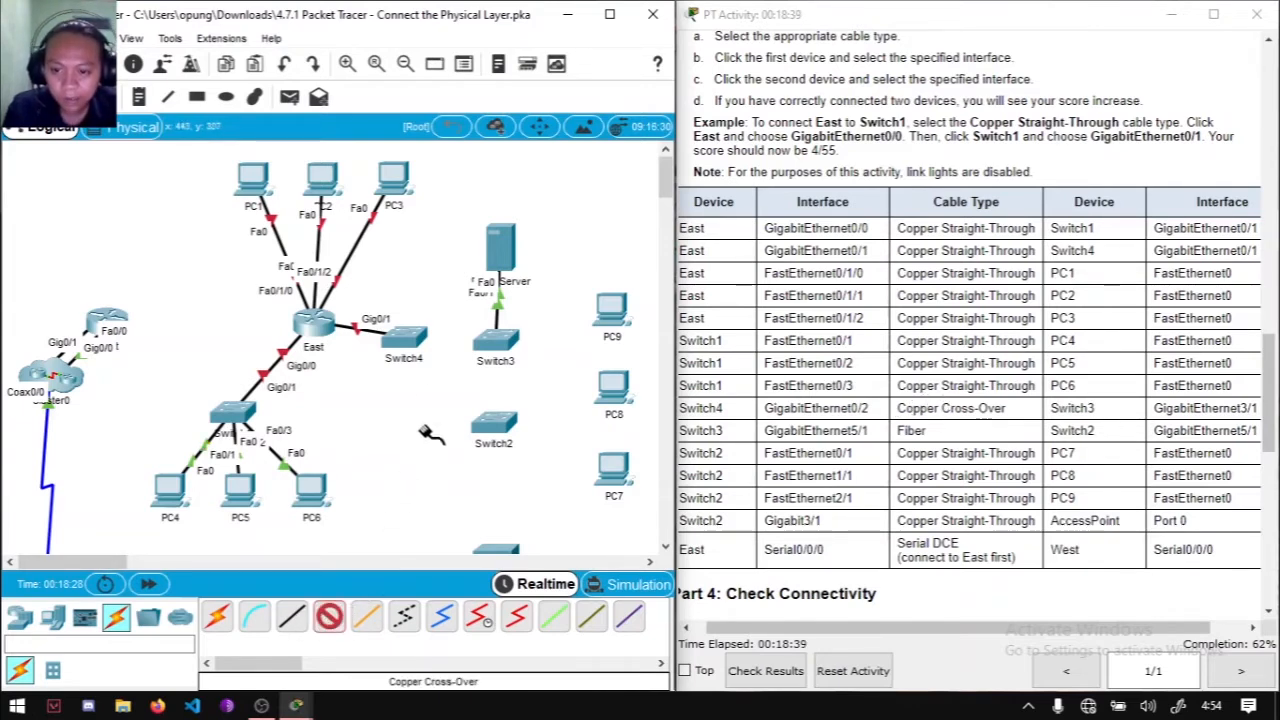
{"action": "left_click", "coordinate": [412, 343]}
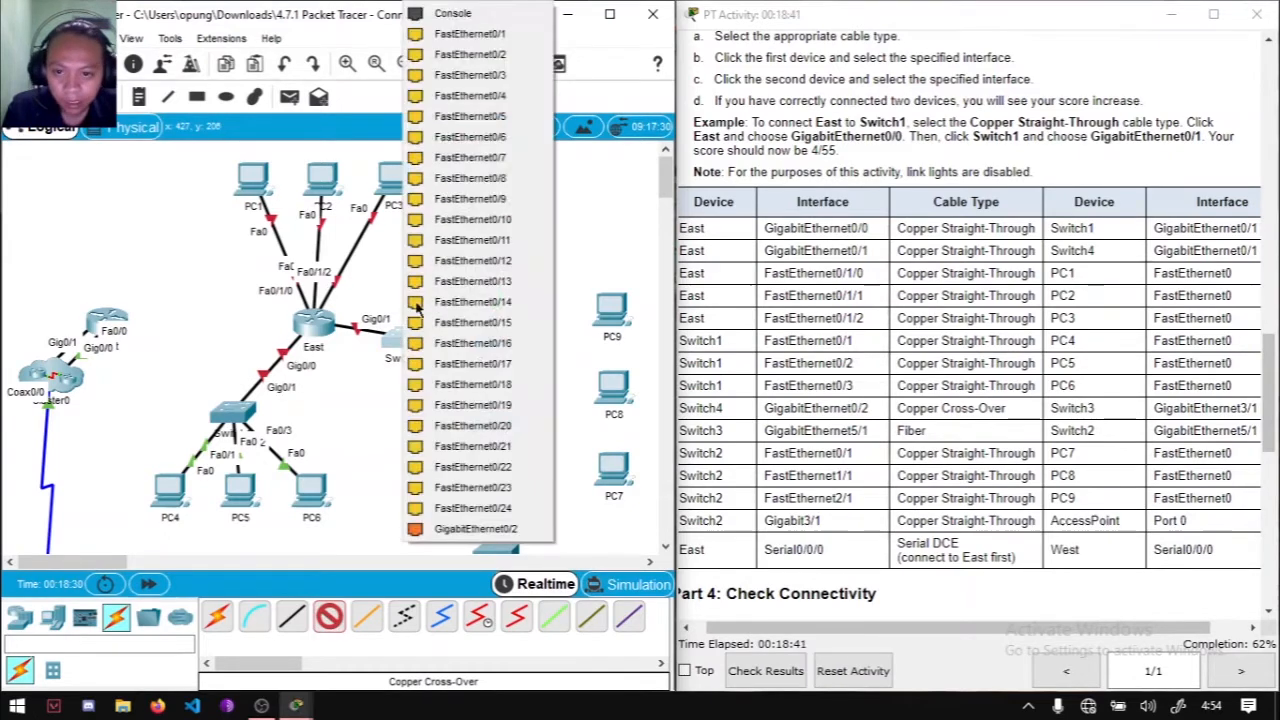
{"action": "left_click", "coordinate": [475, 529]}
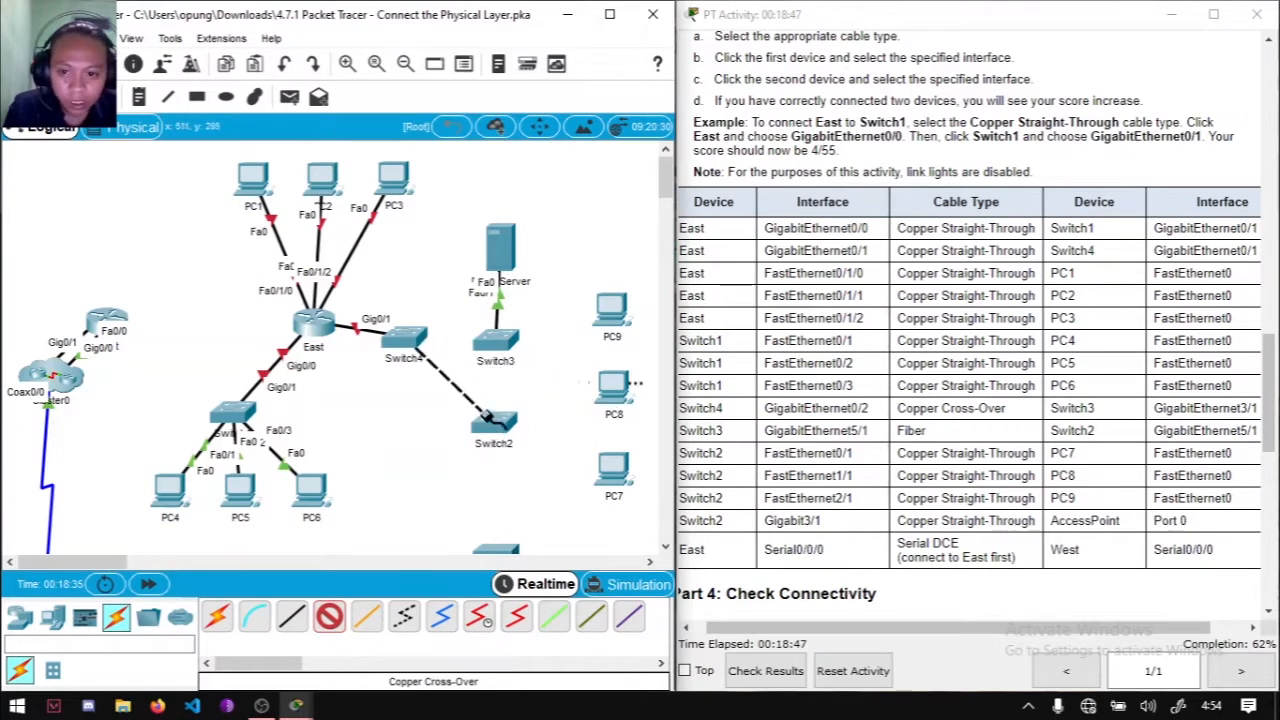
{"action": "left_click", "coordinate": [497, 345]}
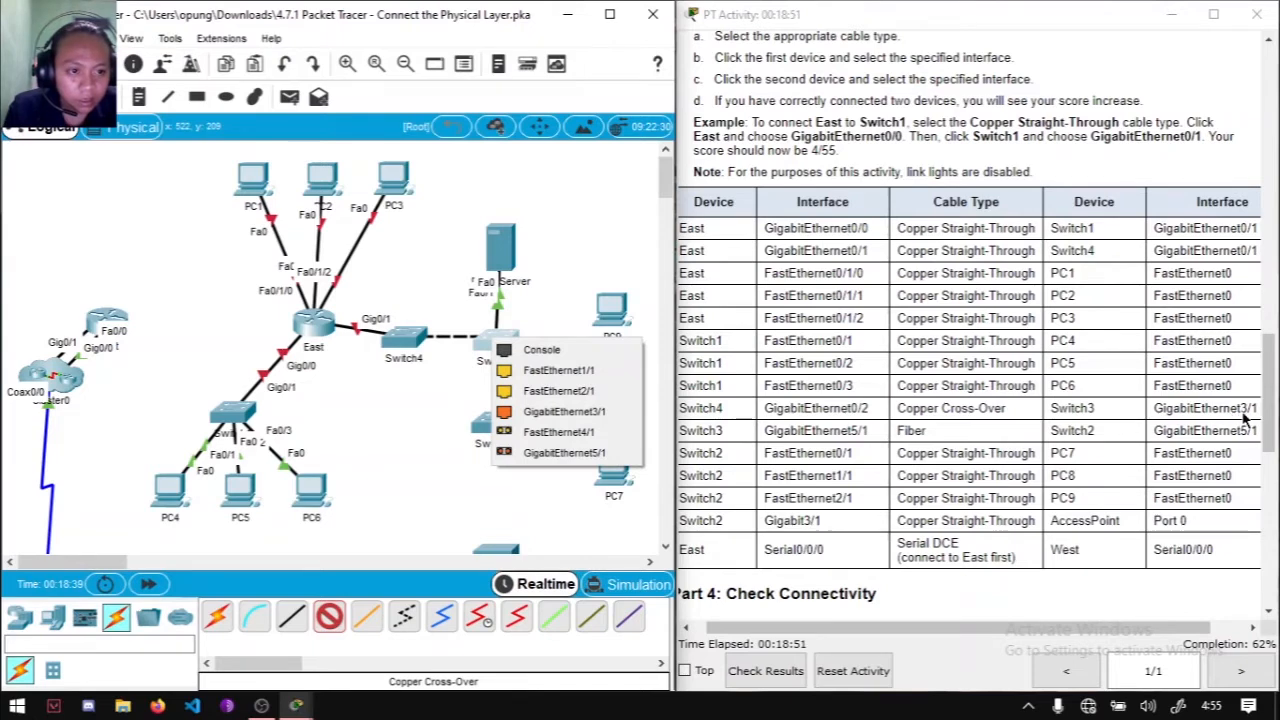
{"action": "left_click", "coordinate": [523, 412]}
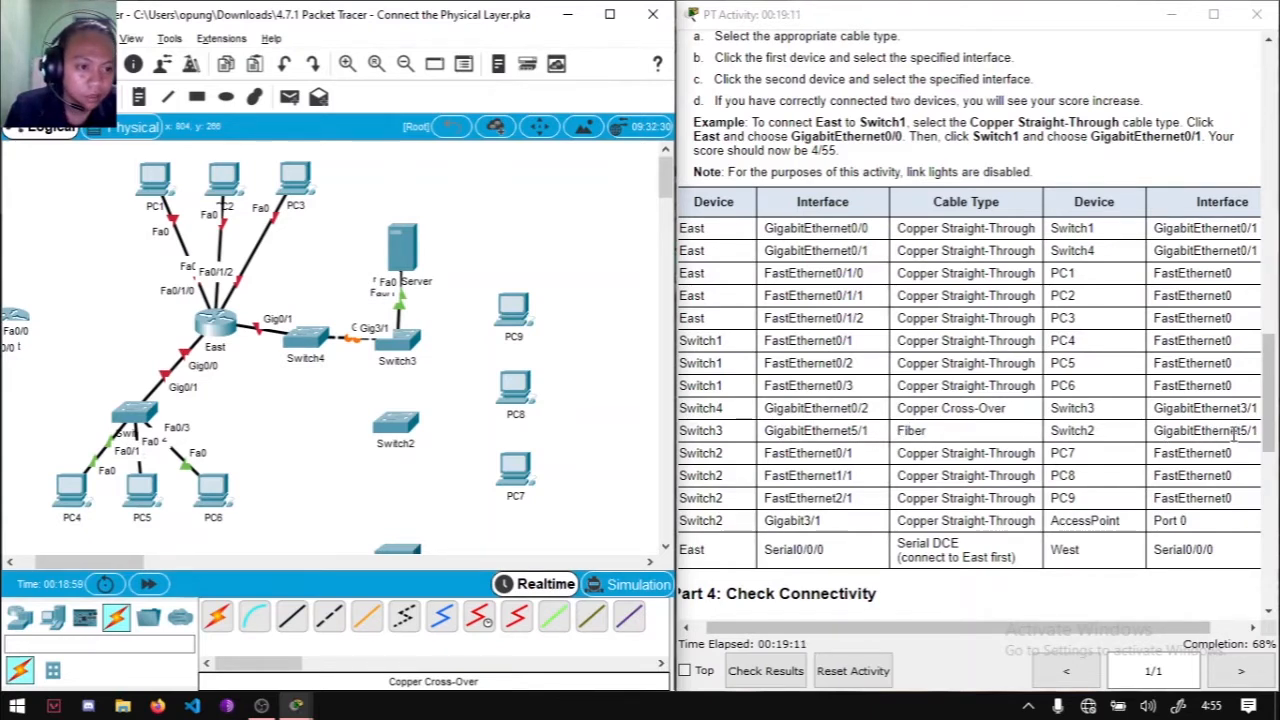
Step: Connect Switch3's GigabitEthernet5/1 to Switch2's GigabitEthernet5/1 with a Fiber cable
{"action": "left_click", "coordinate": [365, 622]}
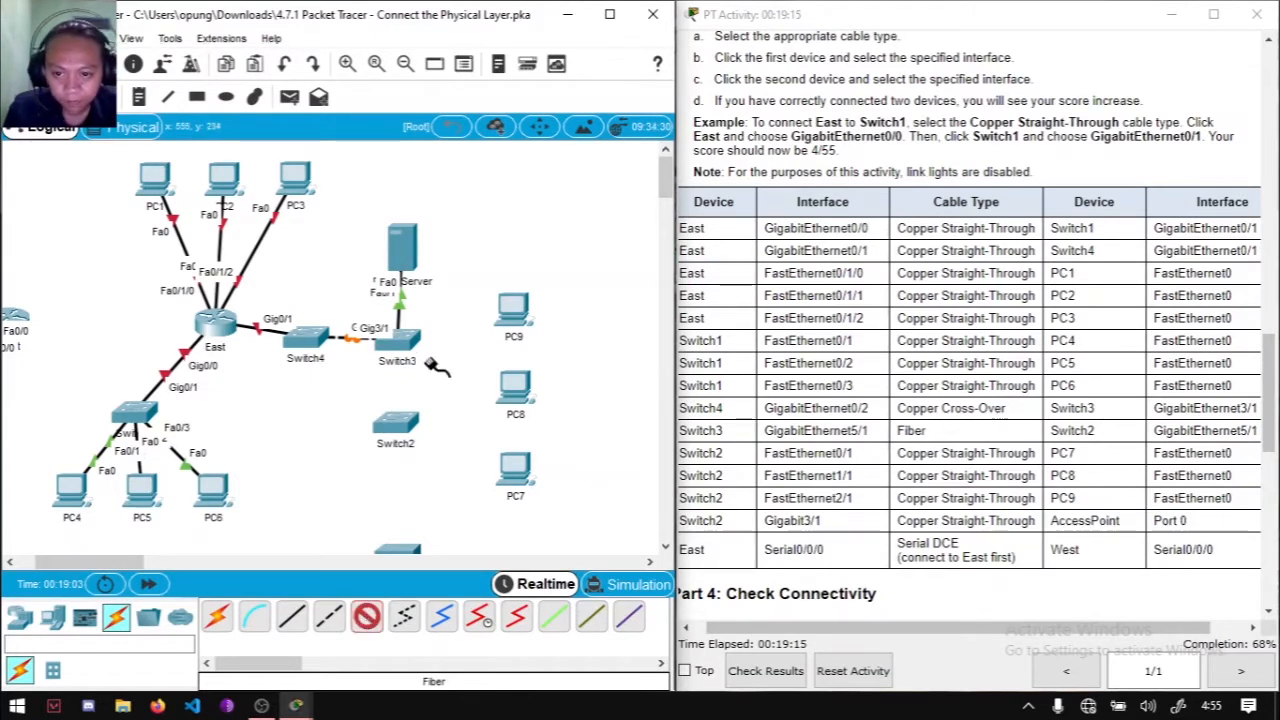
{"action": "left_click", "coordinate": [409, 342]}
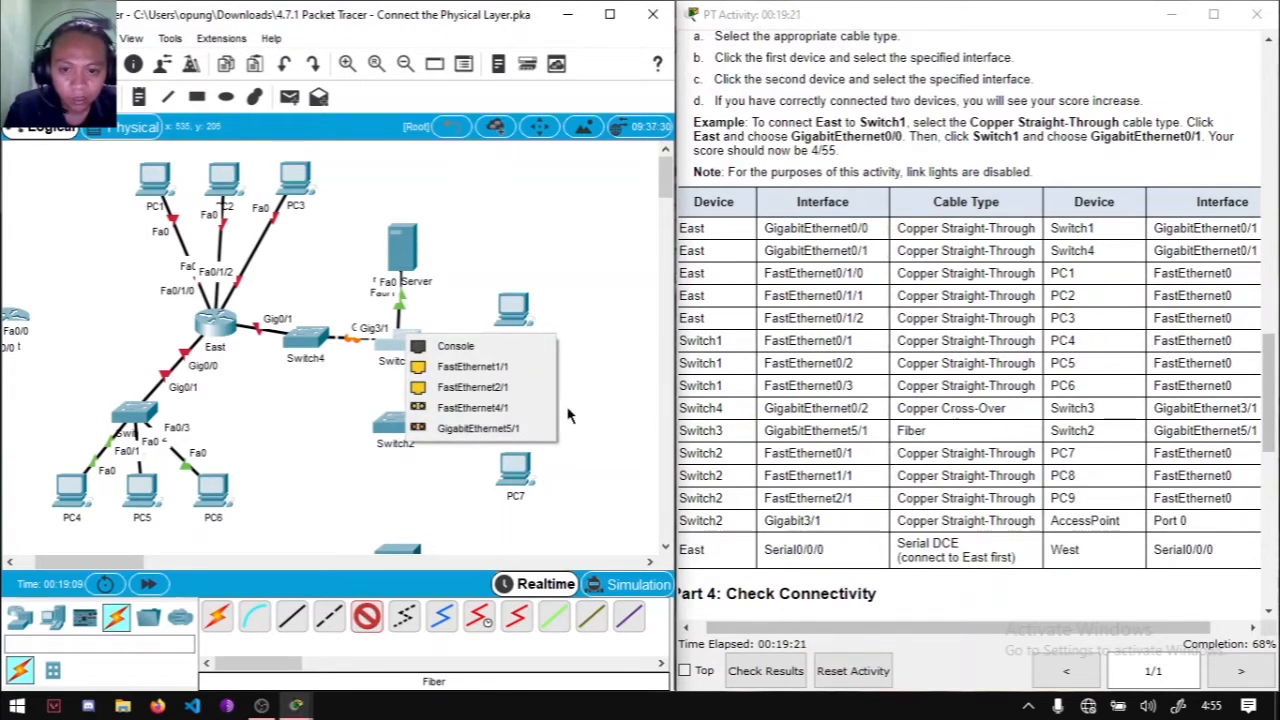
{"action": "left_click", "coordinate": [487, 433]}
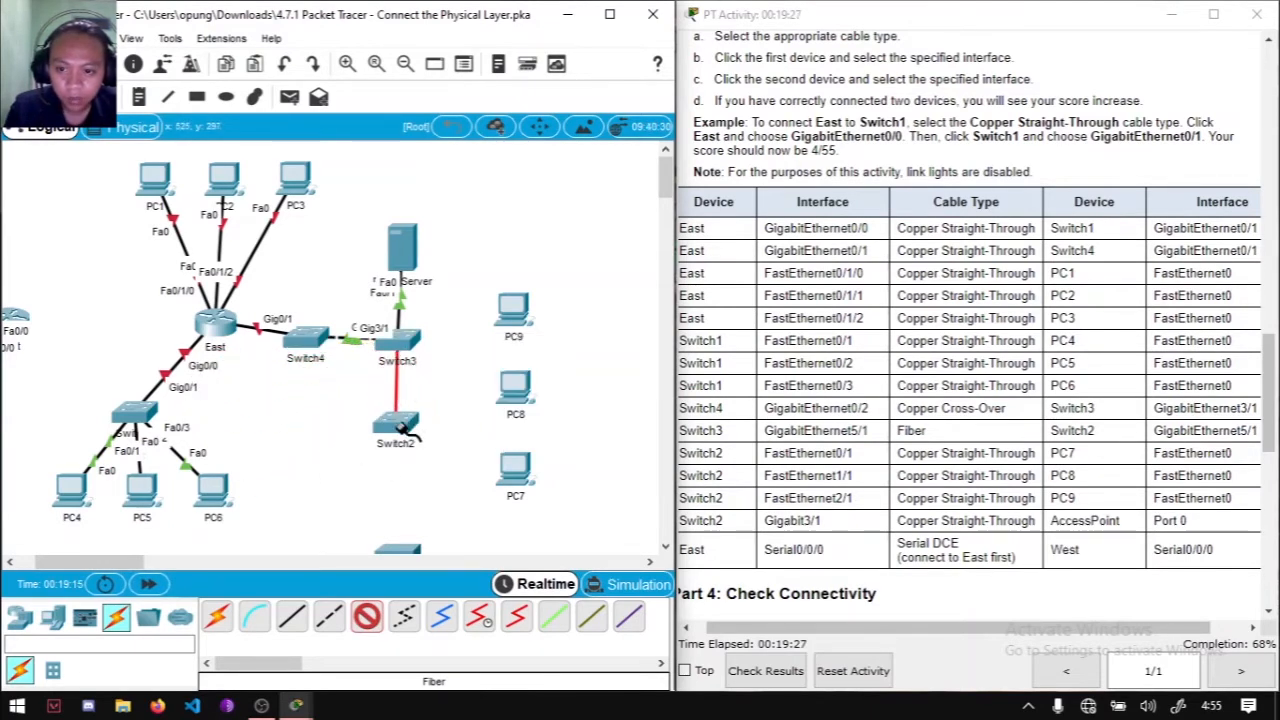
{"action": "left_click", "coordinate": [403, 435]}
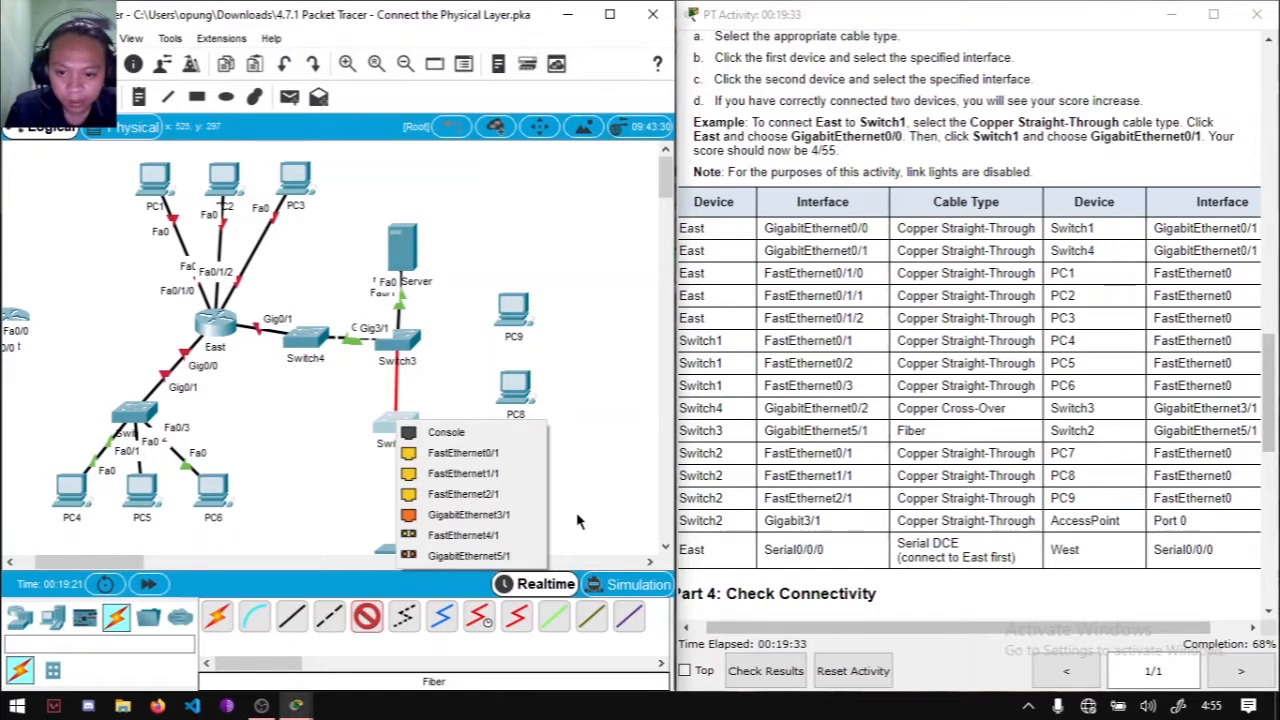
{"action": "left_click", "coordinate": [487, 556]}
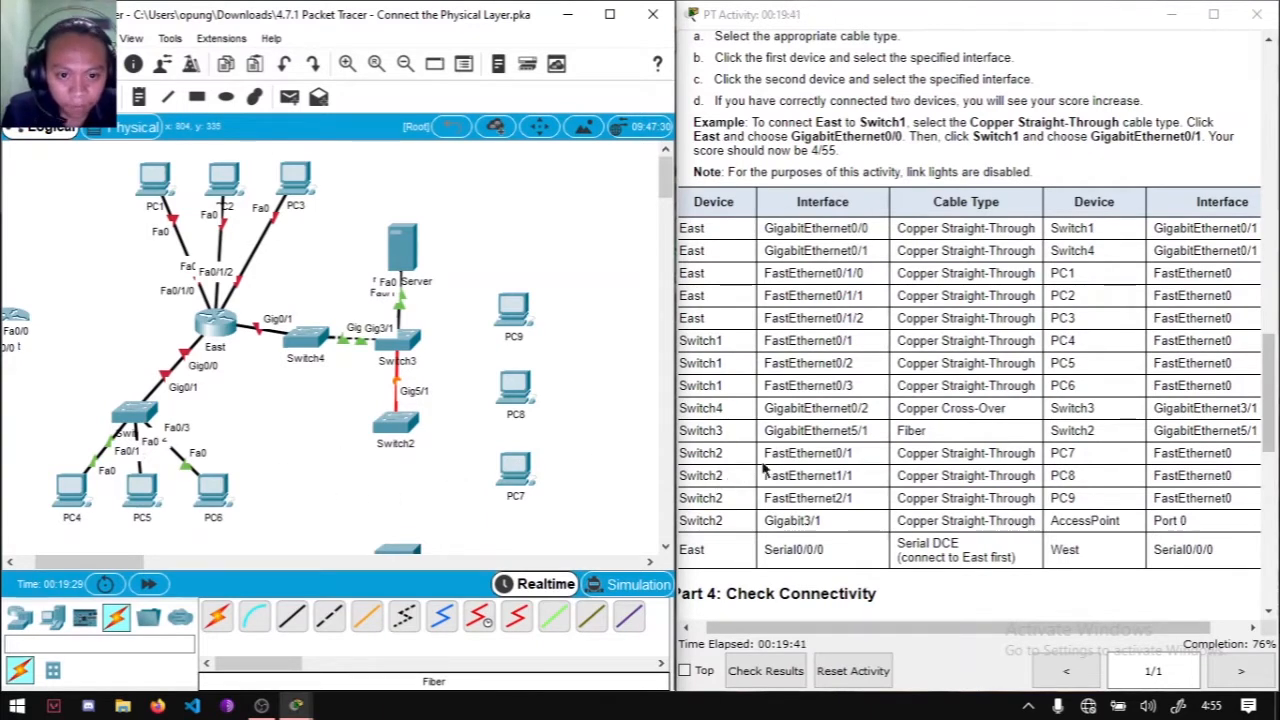
Step: Connect Switch2's FastEthernet0/1 to PC7's FastEthernet0 with a Copper Straight-Through cable
{"action": "left_click", "coordinate": [288, 620]}
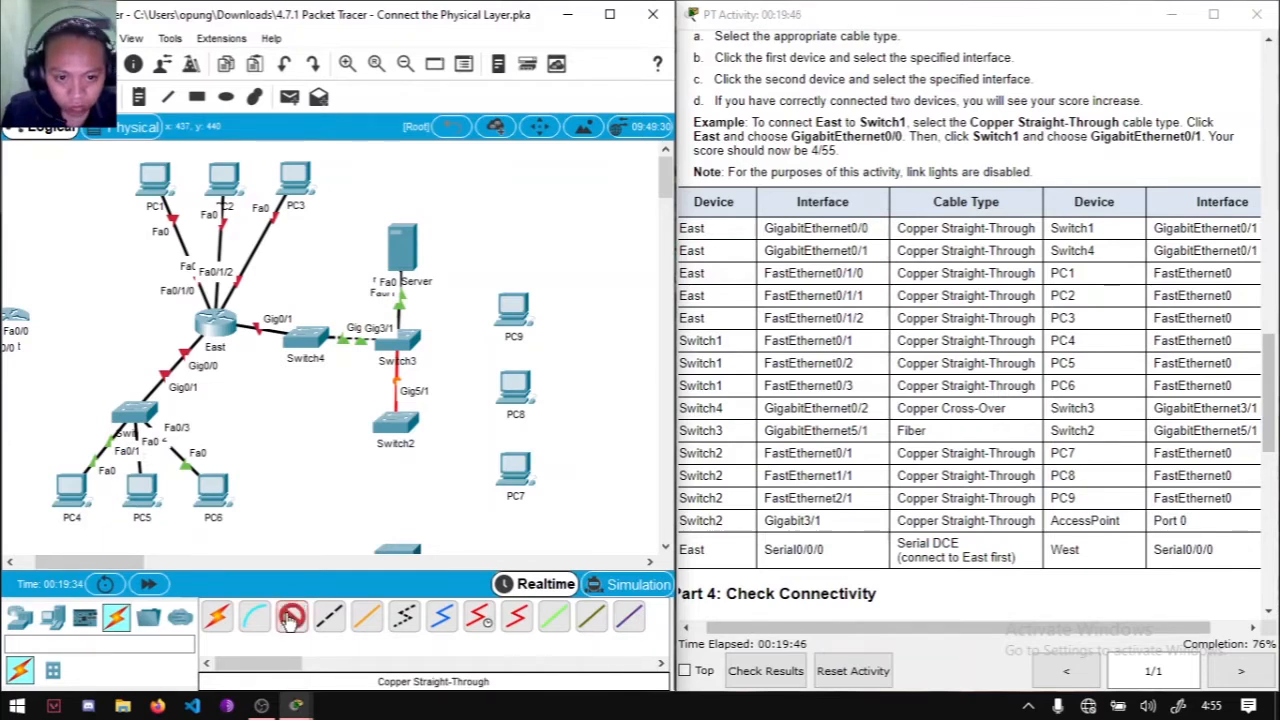
{"action": "left_click", "coordinate": [398, 430]}
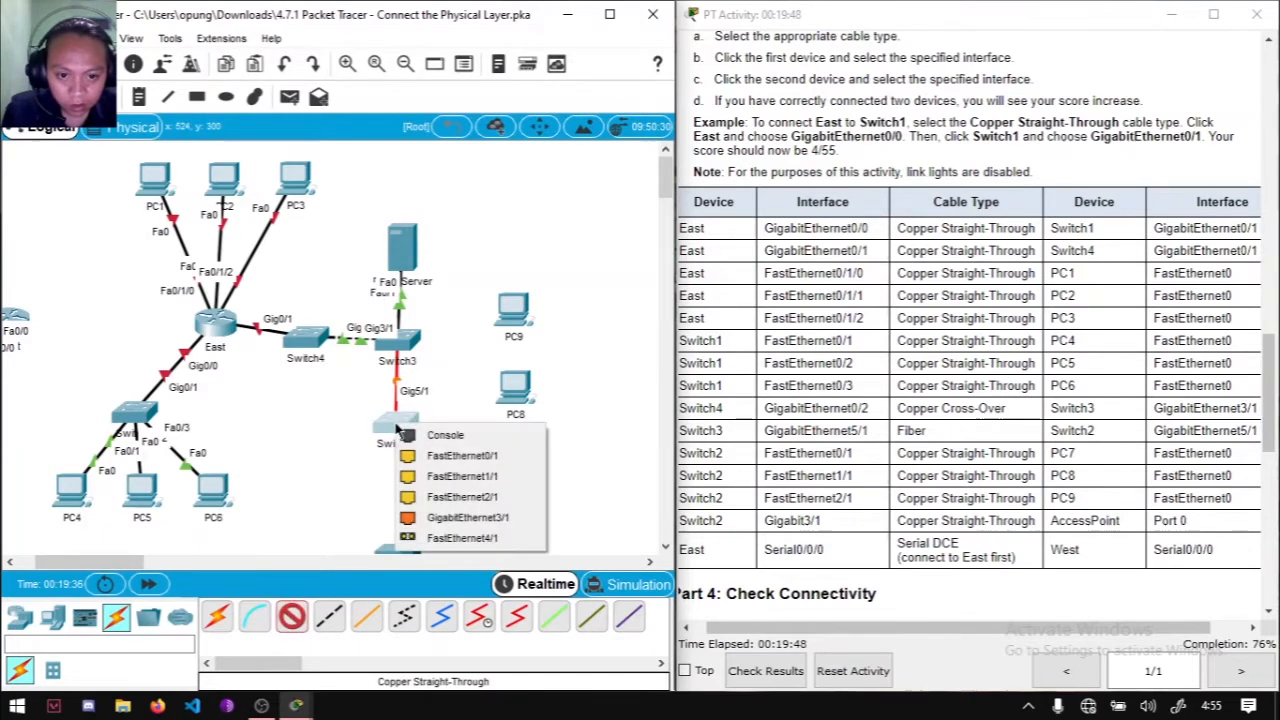
{"action": "left_click", "coordinate": [488, 462]}
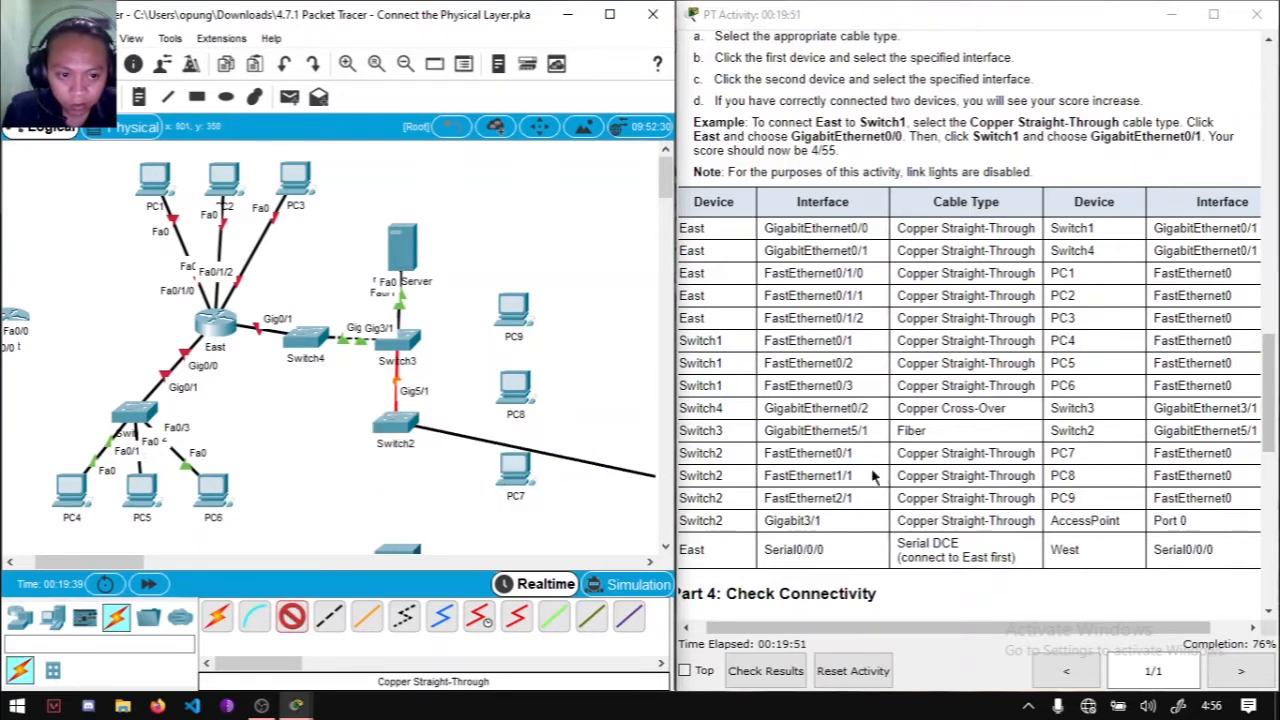
{"action": "left_click", "coordinate": [513, 480]}
{"action": "left_click", "coordinate": [530, 545]}
Step: Connect Switch2's FastEthernet1/1 to PC8's FastEthernet0 with a Copper Straight-Through cable
{"action": "left_click", "coordinate": [291, 614]}
{"action": "left_click", "coordinate": [395, 428]}
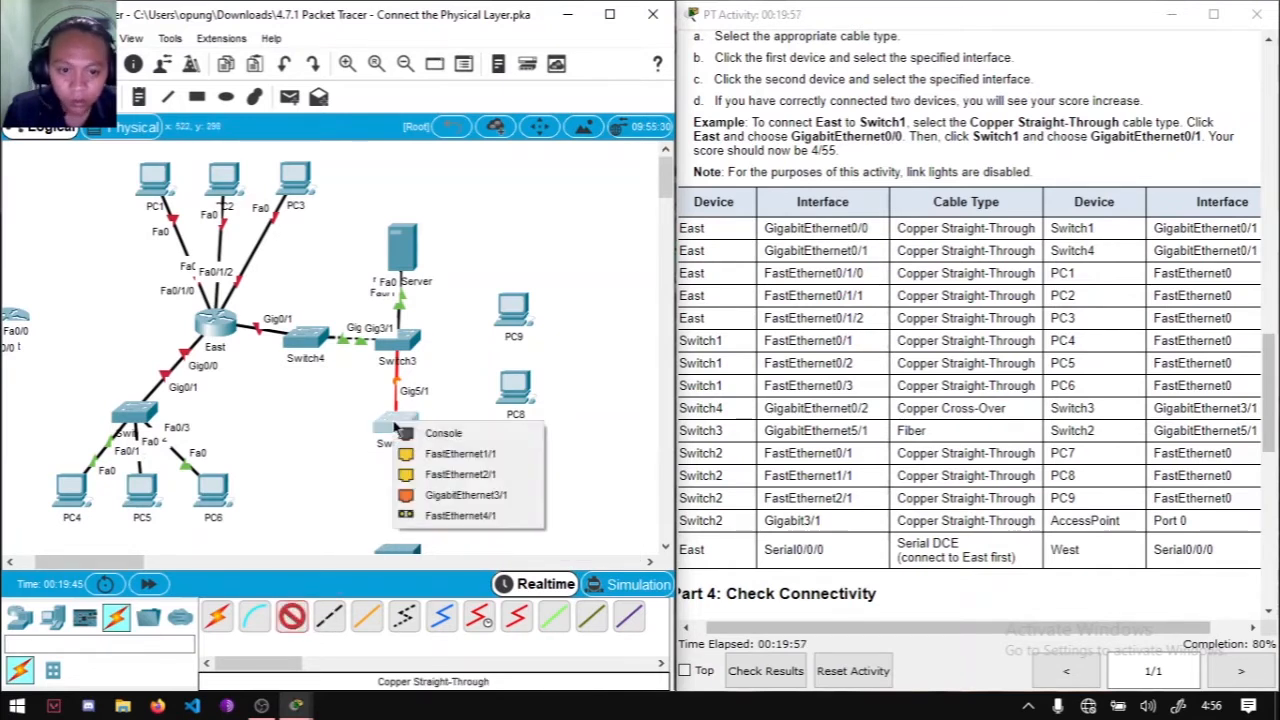
{"action": "left_click", "coordinate": [440, 453]}
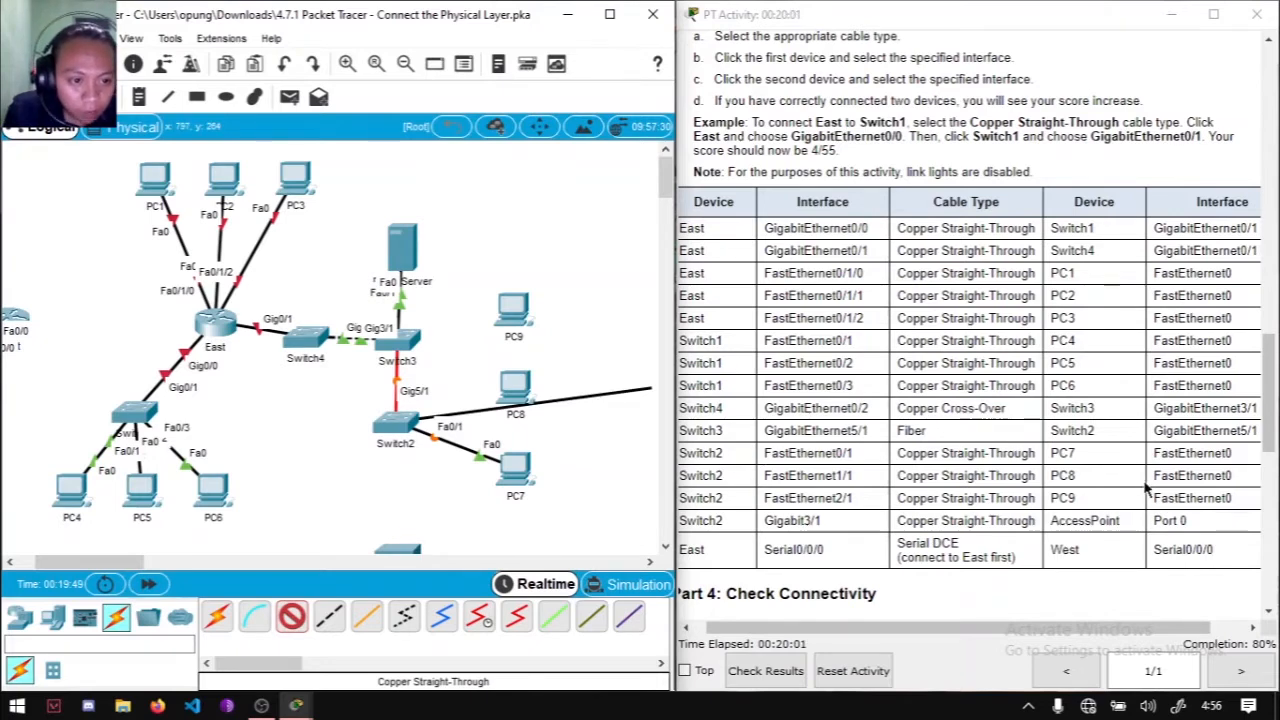
{"action": "left_click", "coordinate": [515, 395]}
{"action": "left_click", "coordinate": [579, 464]}
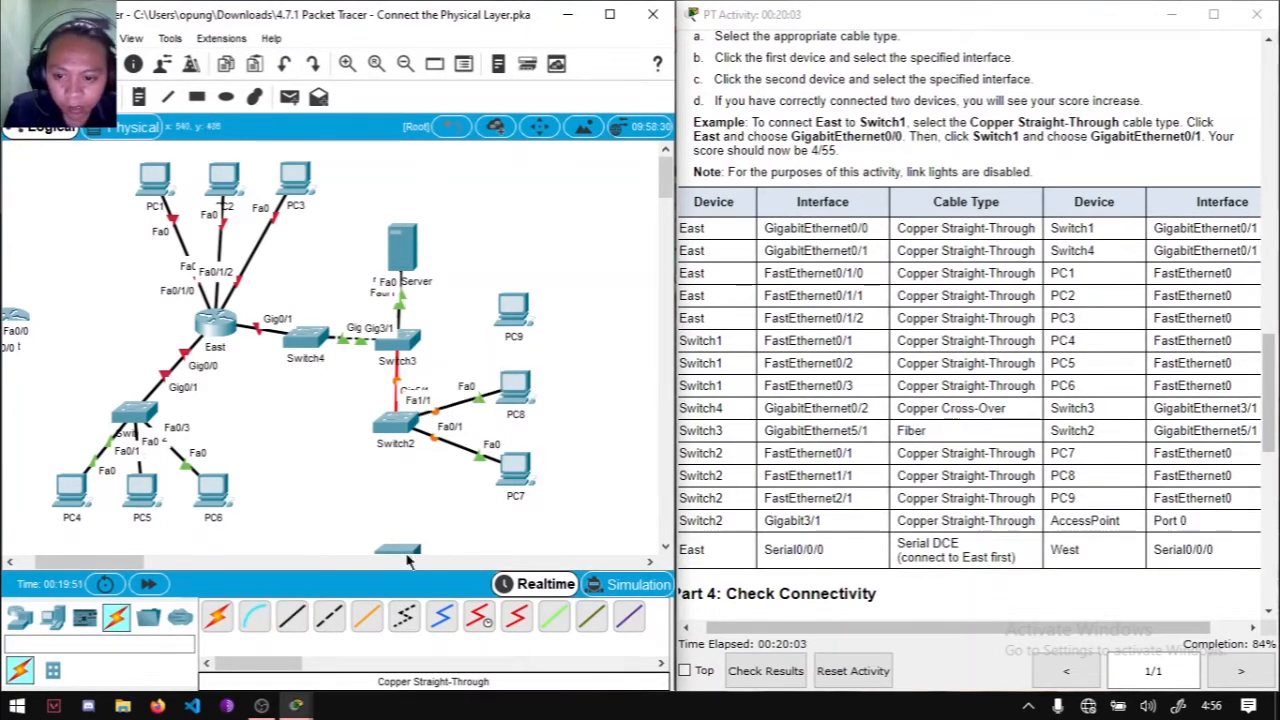
Step: Connect Switch2's FastEthernet2/1 to PC9's FastEthernet0 with a Copper Straight-Through cable
{"action": "left_click", "coordinate": [384, 422]}
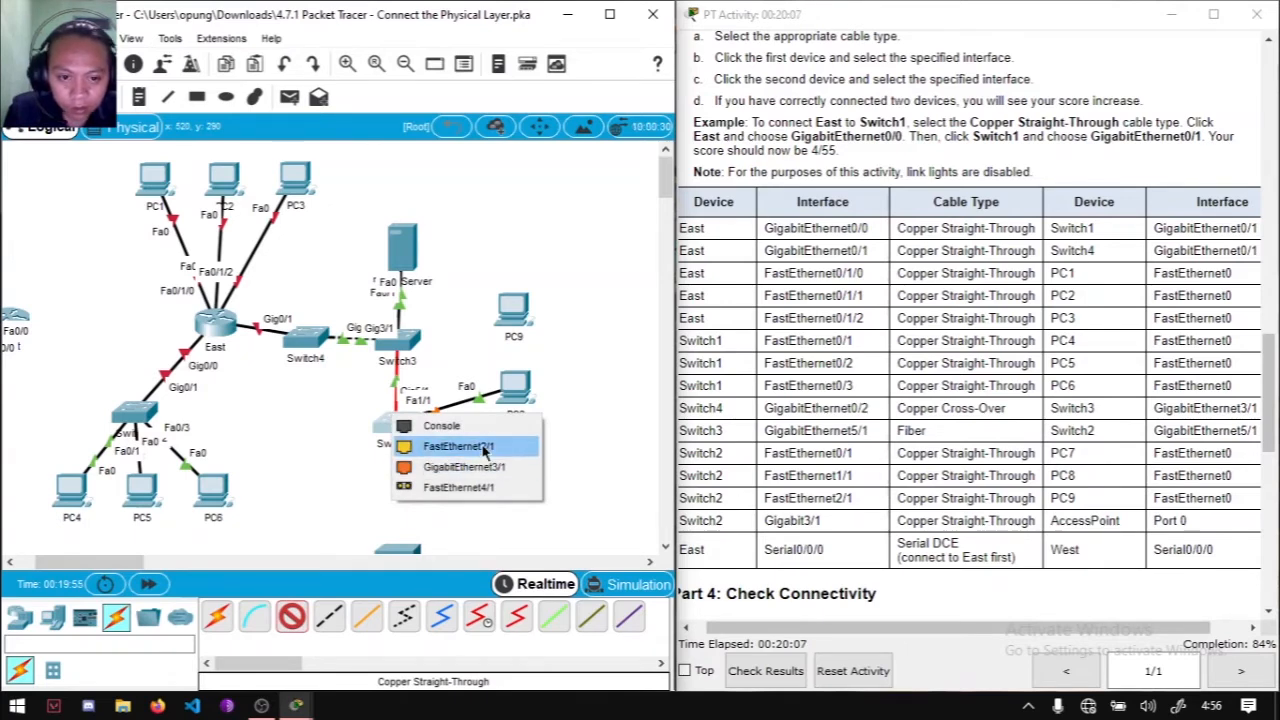
{"action": "left_click", "coordinate": [484, 452]}
{"action": "left_click", "coordinate": [514, 312]}
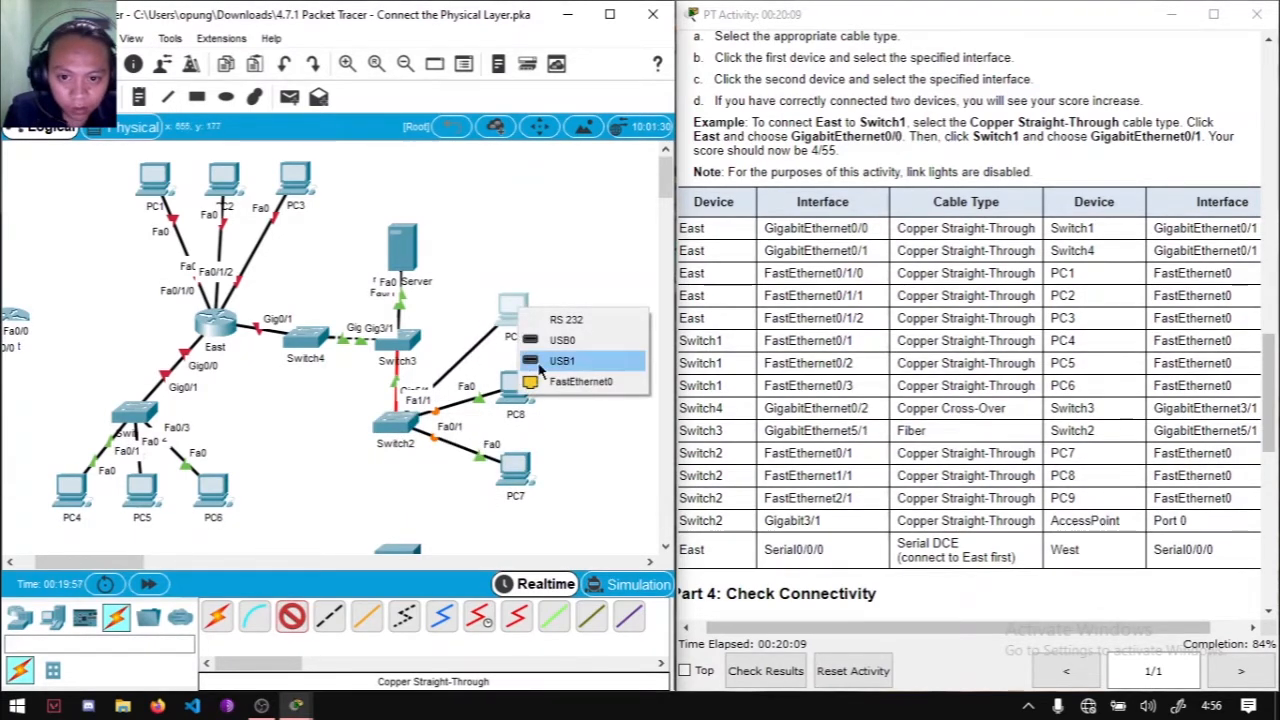
{"action": "left_click", "coordinate": [545, 381]}
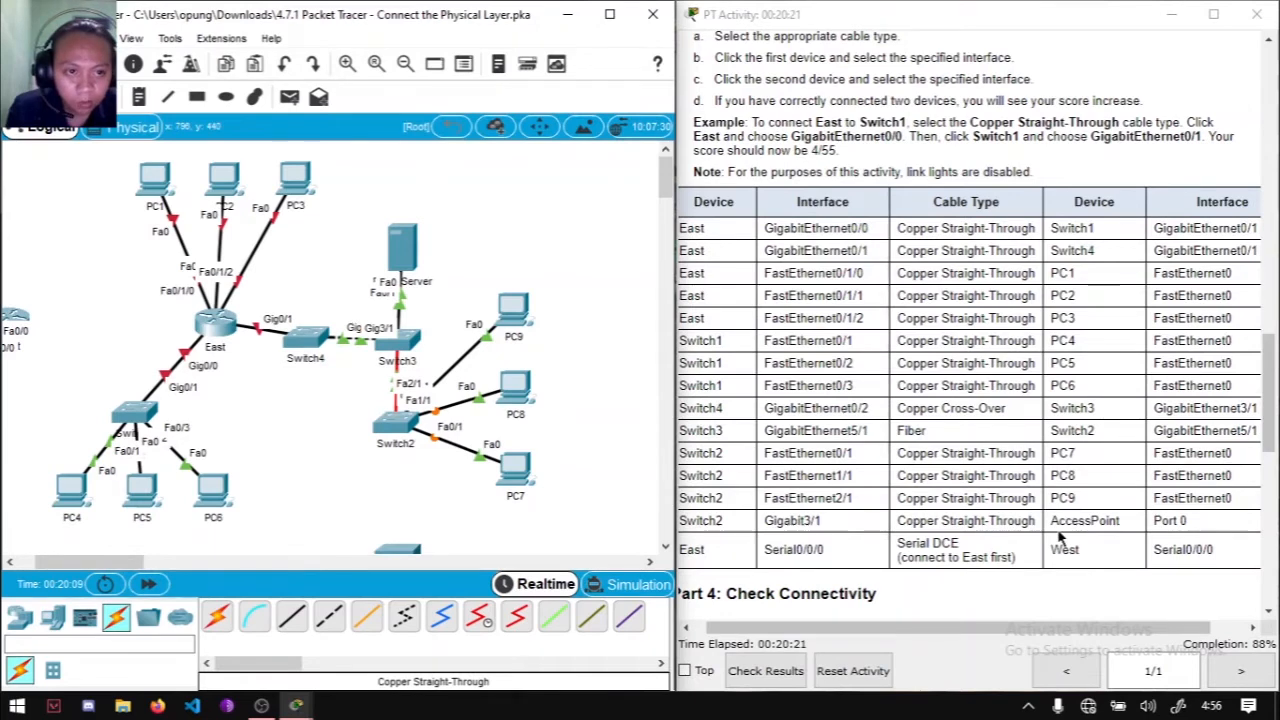
Step: Connect Switch2's GigabitEthernet3/1 to the Access Point's Port 0 with a Copper Straight-Through cable
{"action": "scroll", "coordinate": [336, 506], "scroll_direction": "down", "scroll_amount": 2}
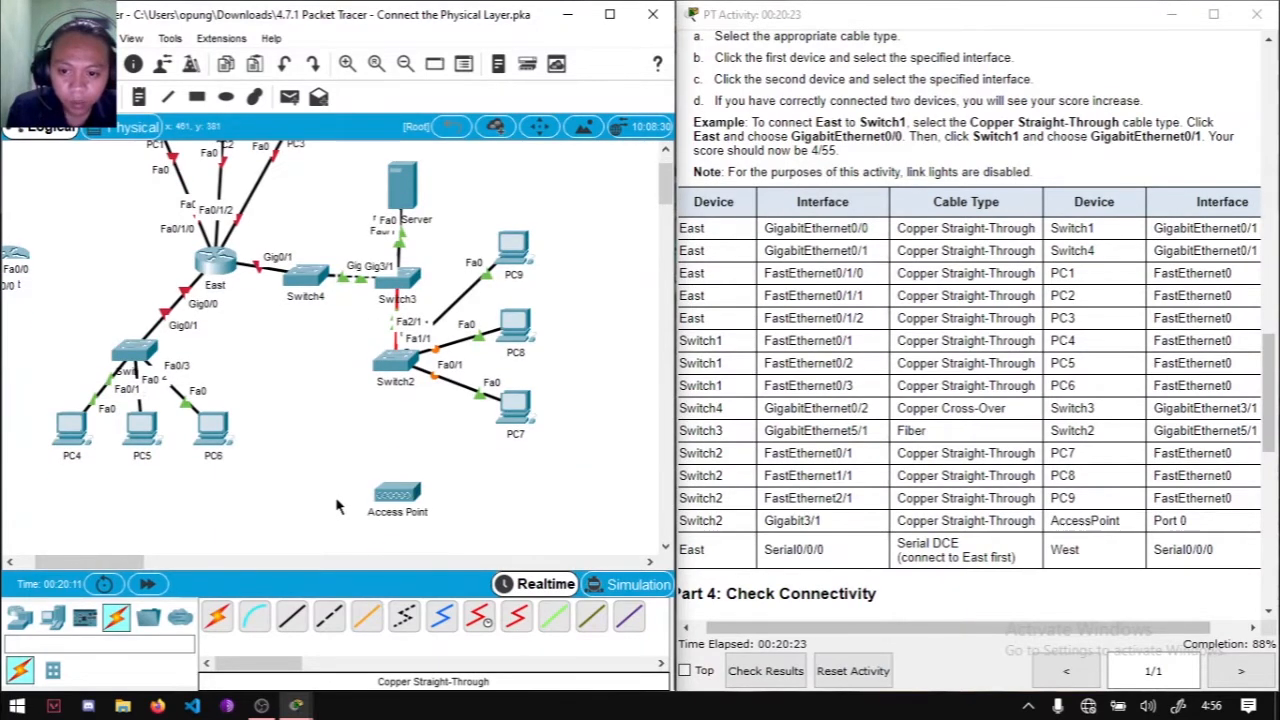
{"action": "left_click", "coordinate": [293, 618]}
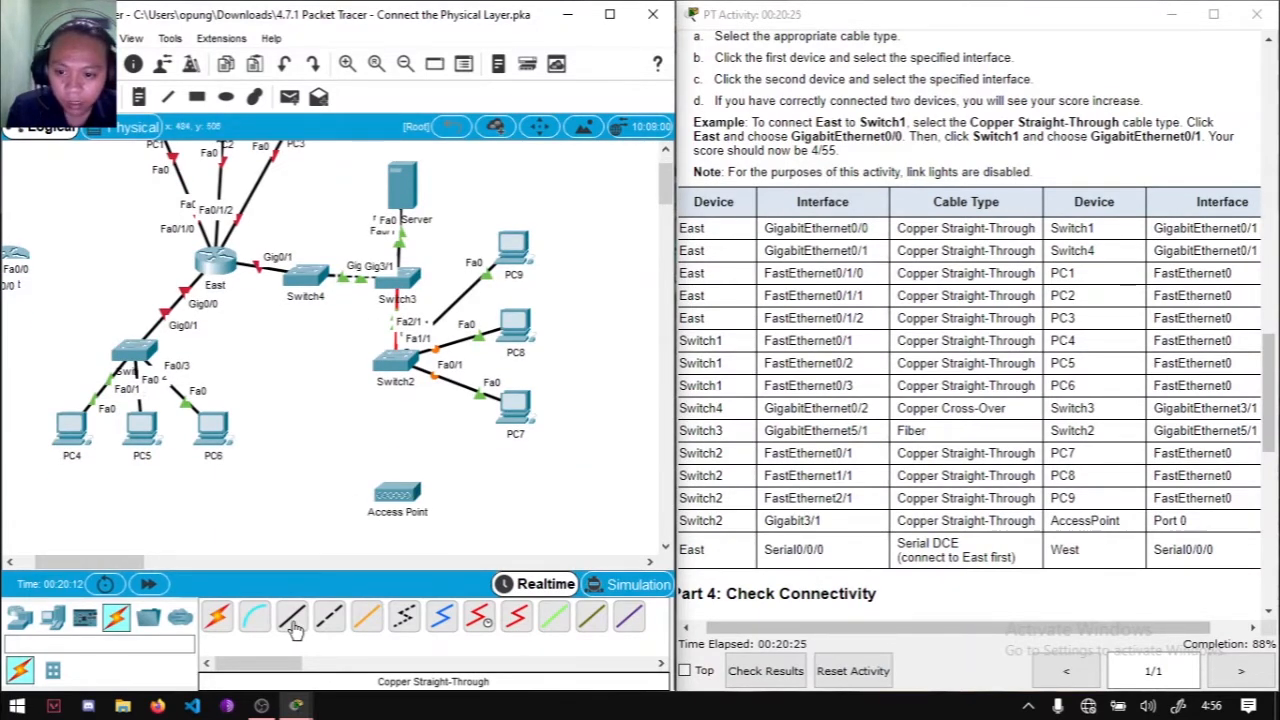
{"action": "left_click", "coordinate": [396, 378]}
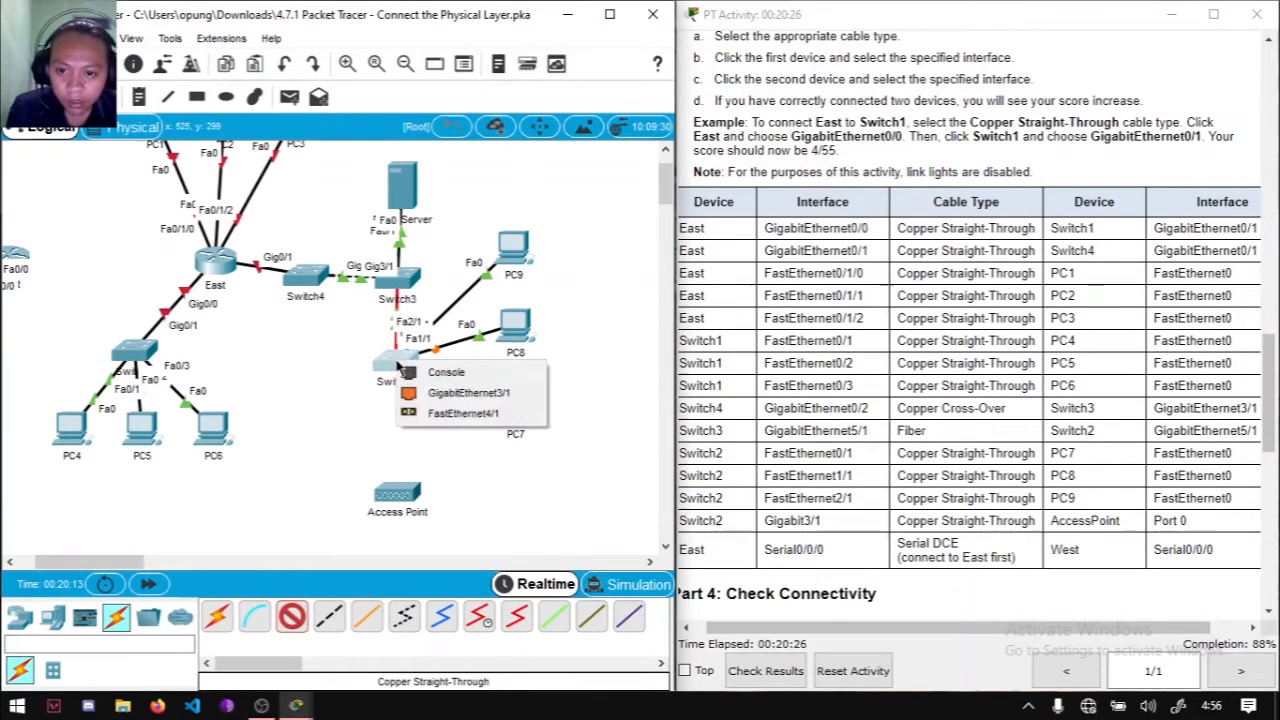
{"action": "left_click", "coordinate": [508, 401]}
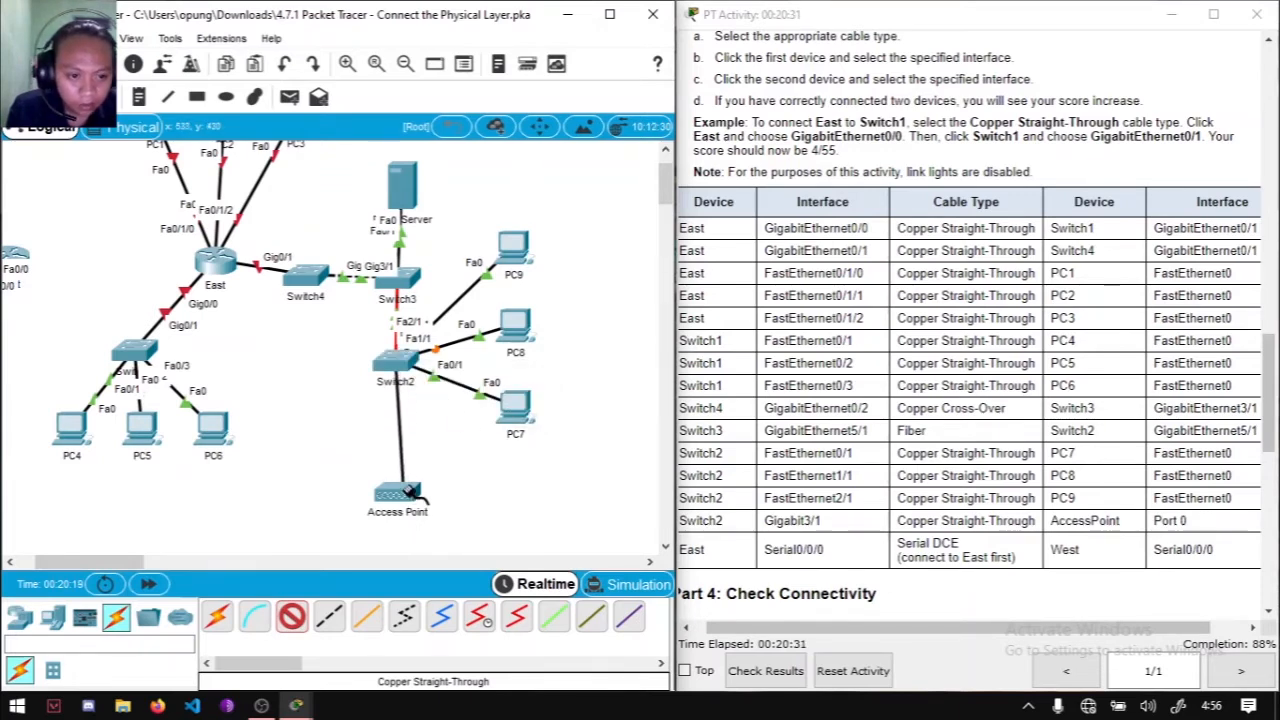
{"action": "left_click", "coordinate": [408, 491]}
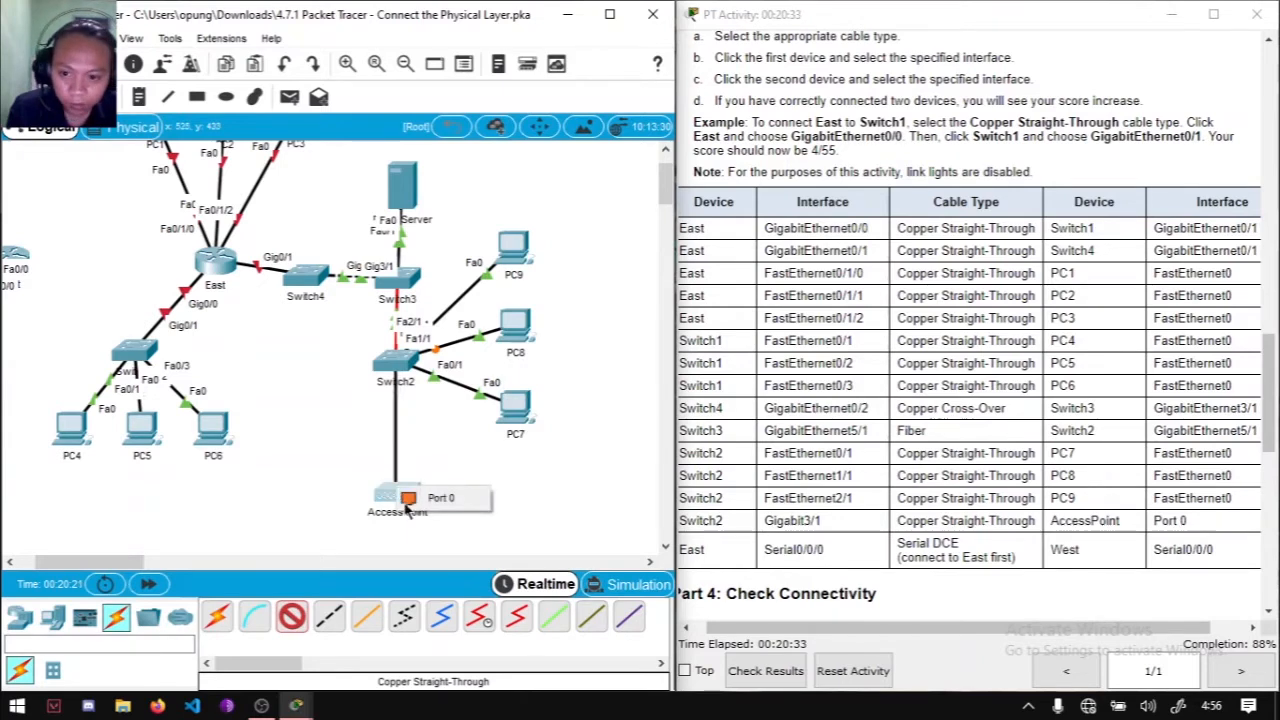
{"action": "left_click", "coordinate": [434, 497]}
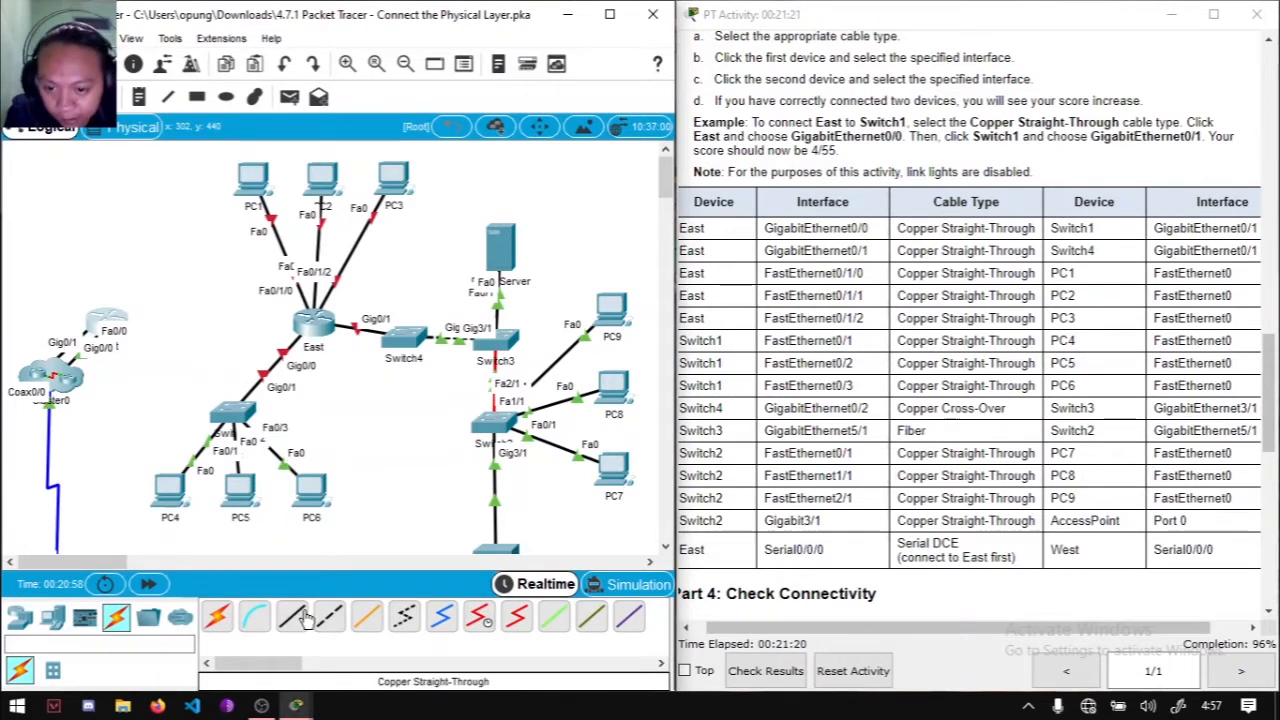
Step: Connect East's Serial0/0/0 to West's Serial0/0/0 with a Serial DCE cable, starting from East
{"action": "left_click", "coordinate": [480, 618]}
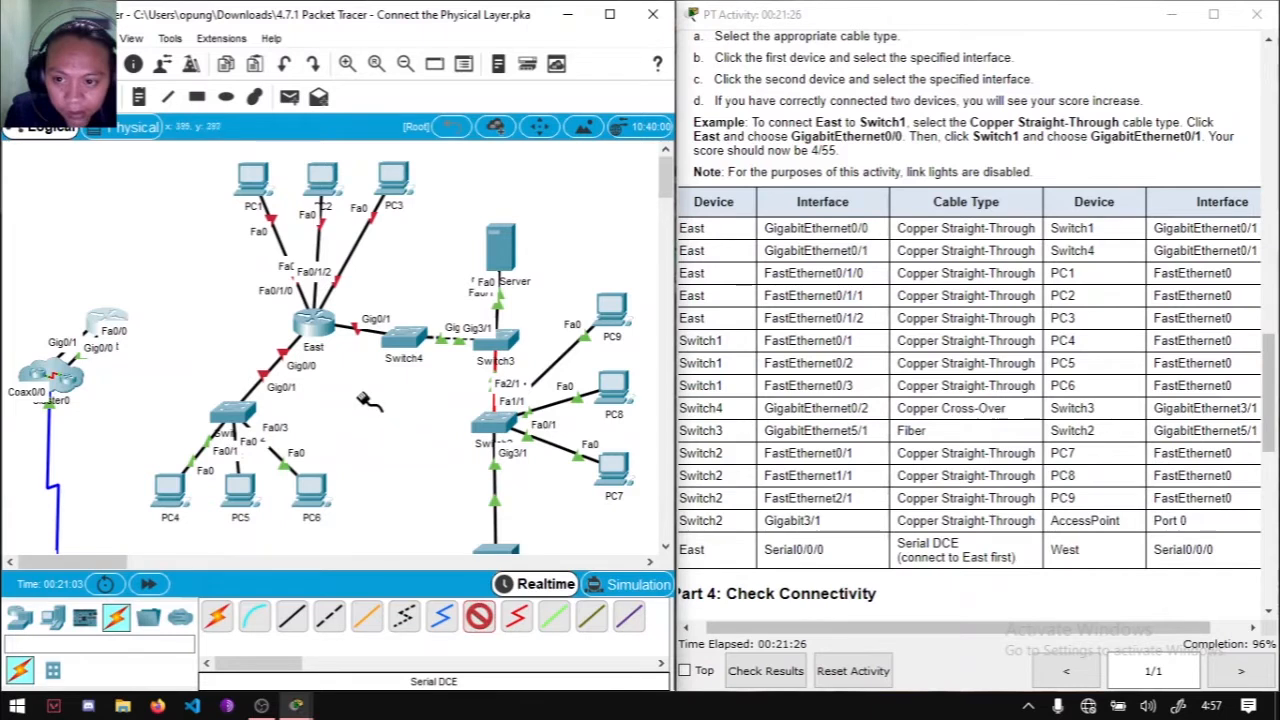
{"action": "left_click", "coordinate": [310, 328]}
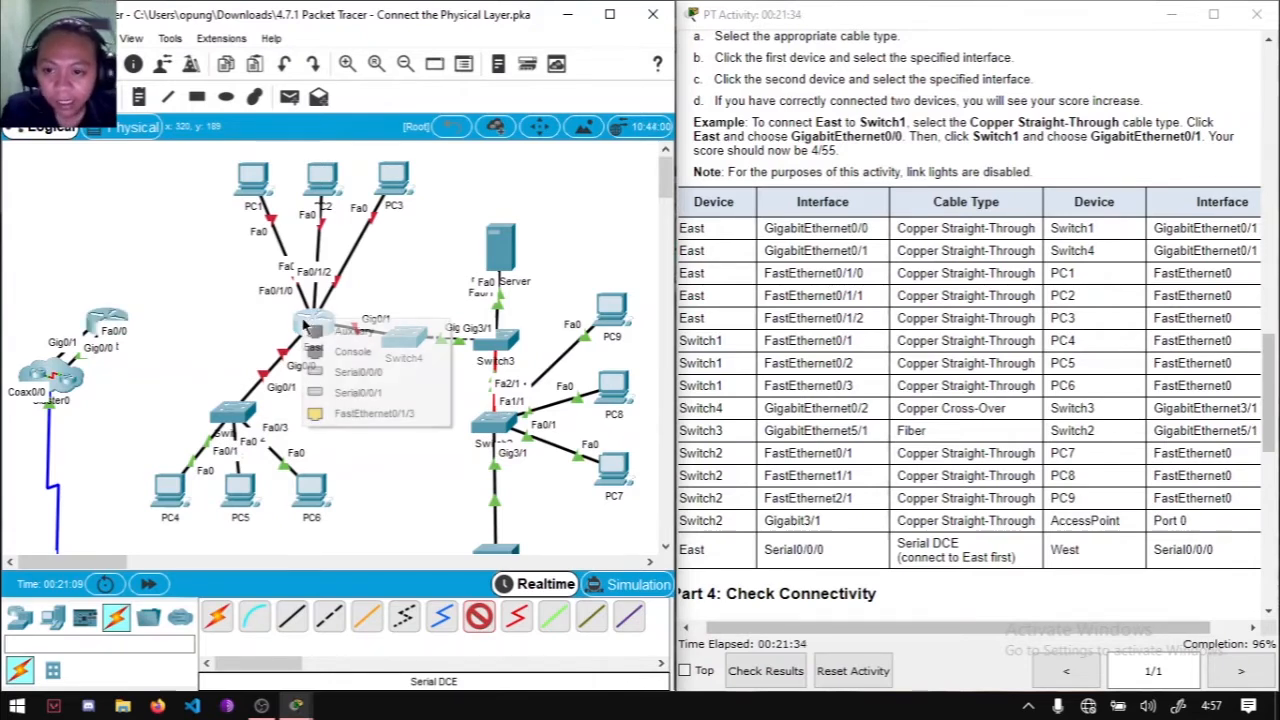
{"action": "left_click", "coordinate": [387, 379]}
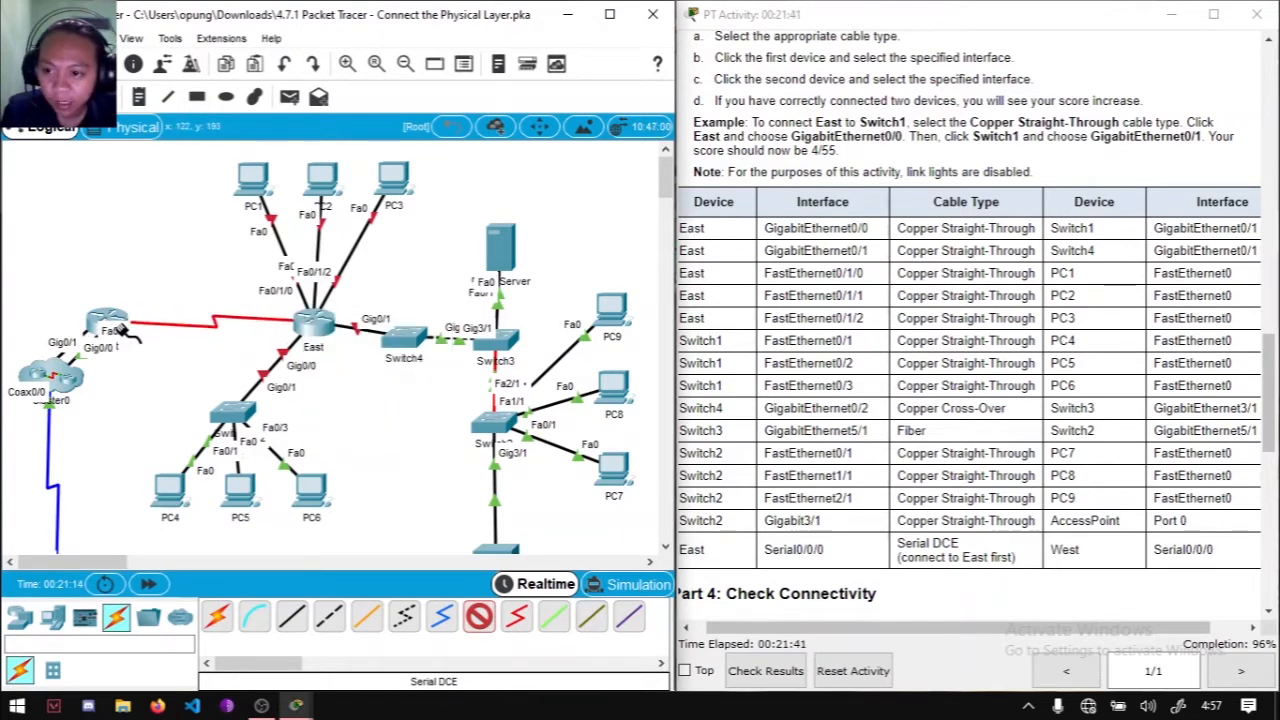
{"action": "left_click", "coordinate": [118, 329]}
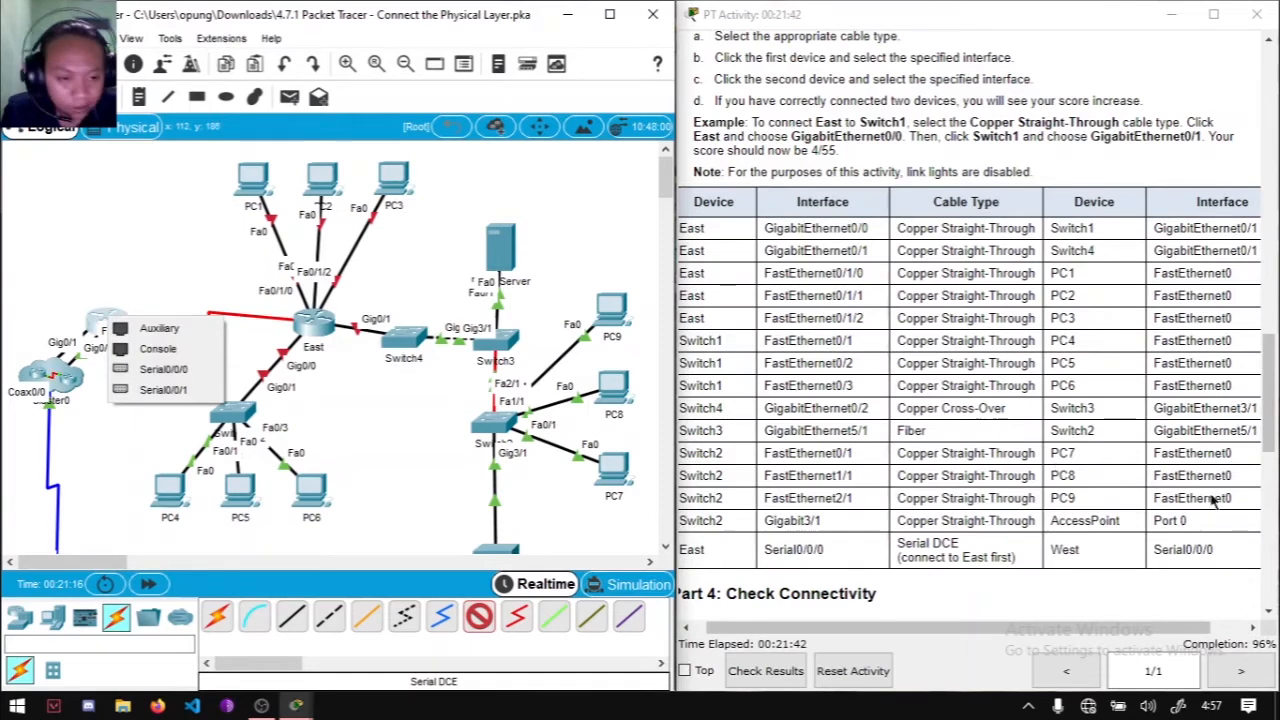
{"action": "left_click", "coordinate": [180, 369]}
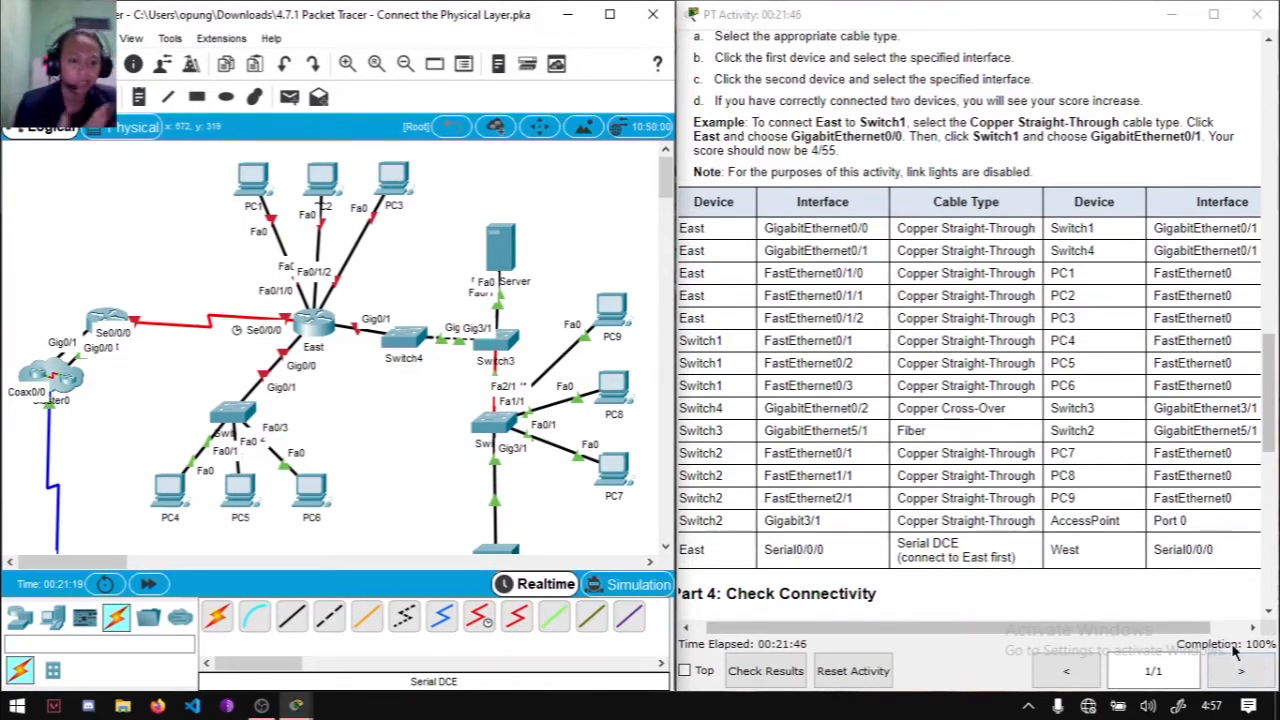
{"action": "left_click_drag", "start_coordinate": [1176, 631], "coordinate": [1090, 602]}
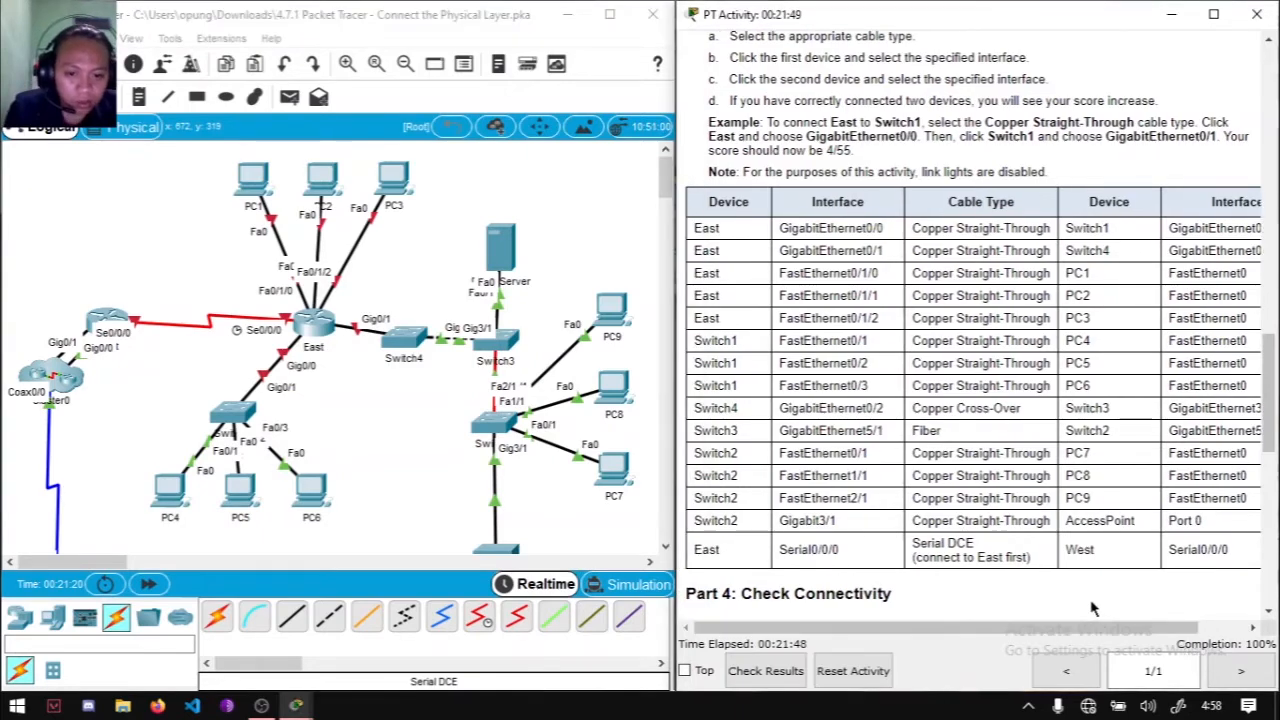
Step: Open the East router's command line interface and start a console session for the Part 4 interface check
{"action": "scroll", "coordinate": [1078, 541], "scroll_direction": "down", "scroll_amount": 2}
{"action": "scroll", "coordinate": [1080, 545], "scroll_direction": "down", "scroll_amount": 3}
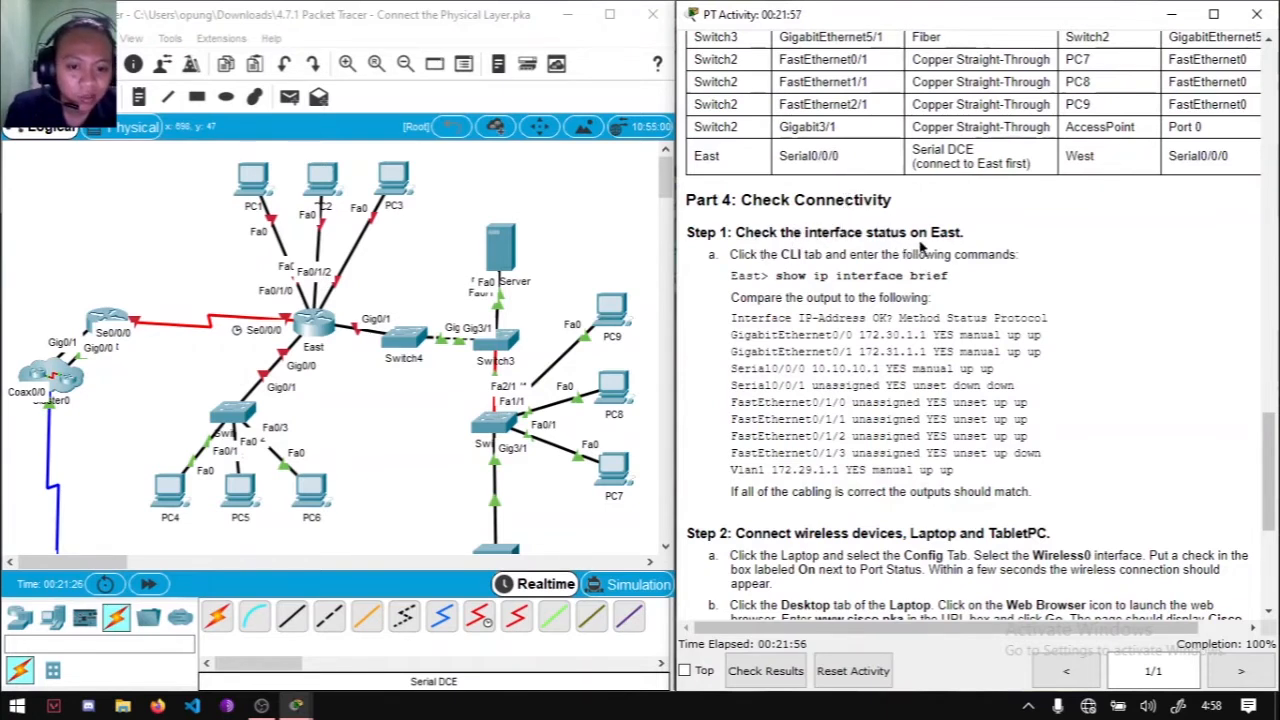
{"action": "left_click", "coordinate": [320, 330]}
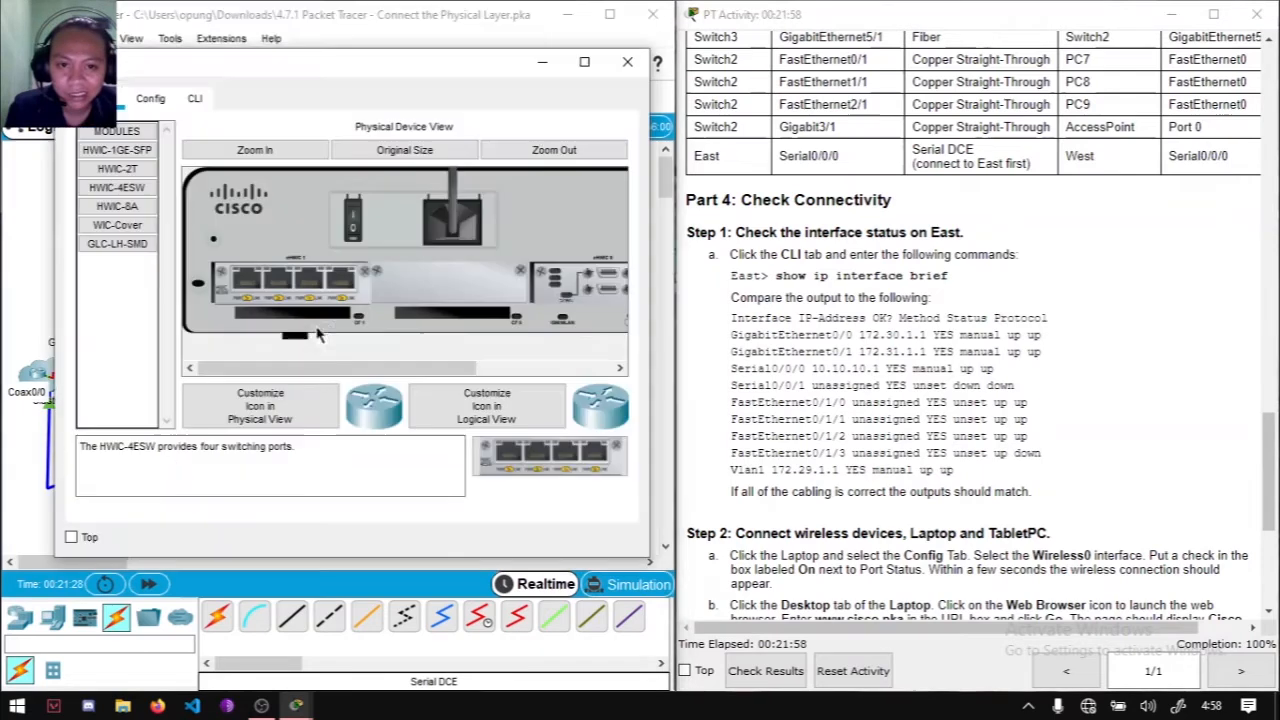
{"action": "left_click_drag", "start_coordinate": [455, 70], "coordinate": [465, 104]}
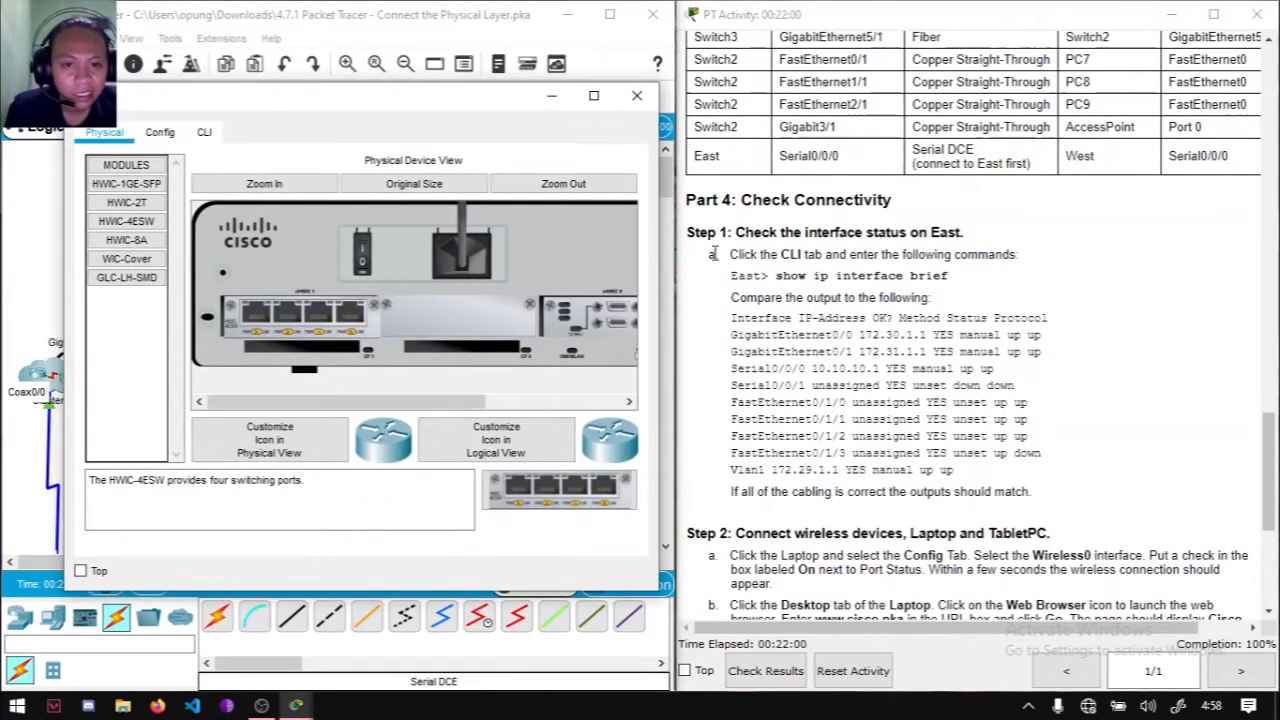
{"action": "left_click", "coordinate": [205, 133]}
{"action": "left_click", "coordinate": [718, 367]}
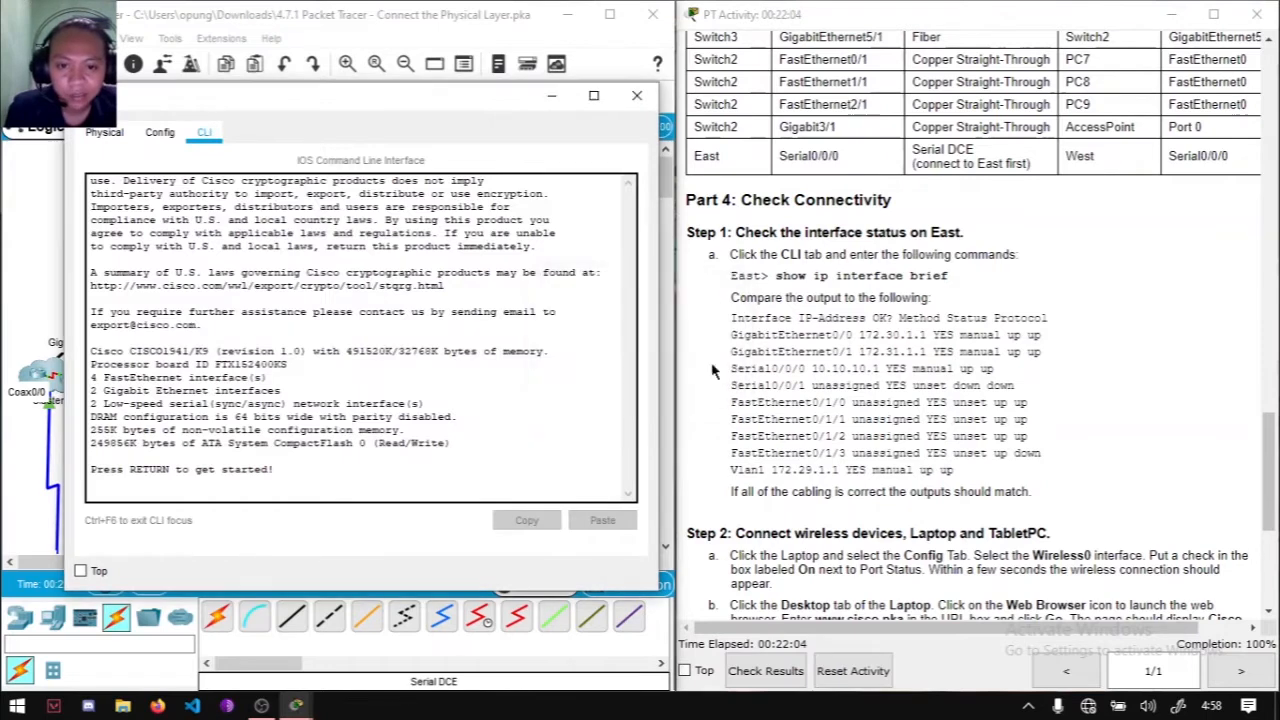
{"action": "left_click", "coordinate": [362, 252]}
{"action": "left_click", "coordinate": [205, 133]}
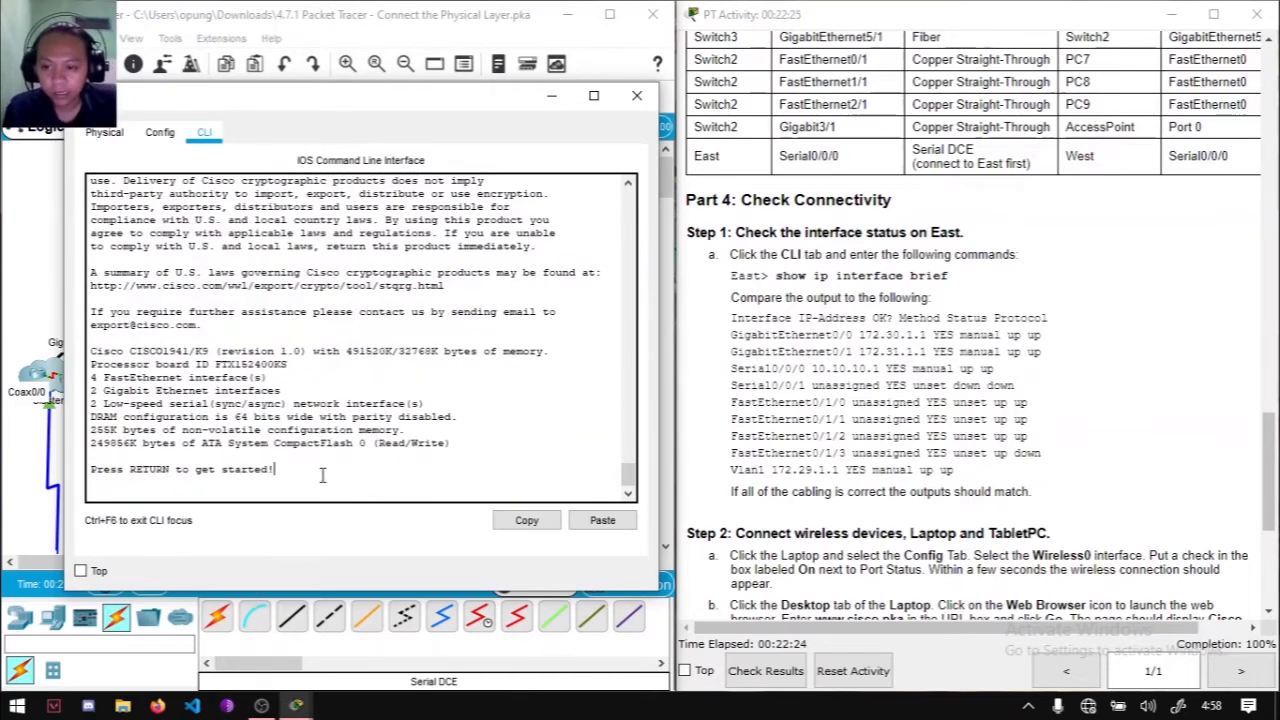
{"action": "key", "text": "Return"}
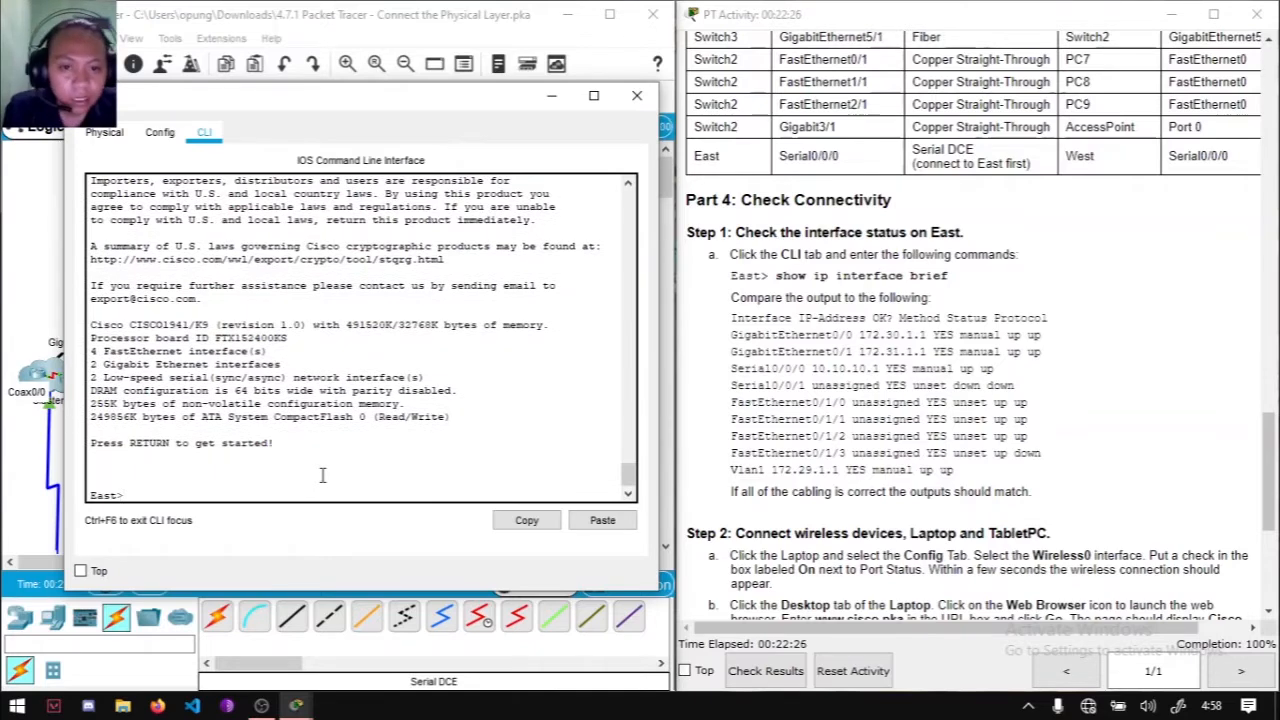
Step: Run show ip interface on East to list its interface details
{"action": "type", "text": "show ip interfa"}
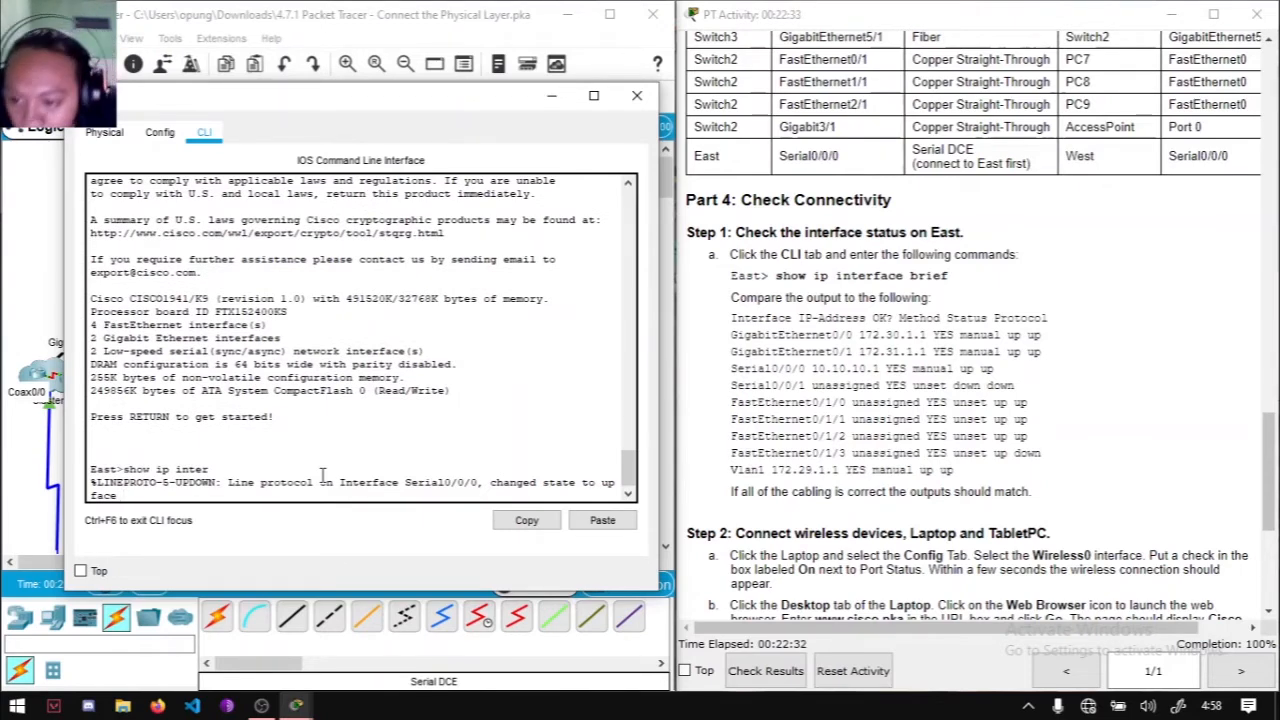
{"action": "key", "text": "BackSpace"}
{"action": "key", "text": "BackSpace"}
{"action": "key", "text": "BackSpace"}
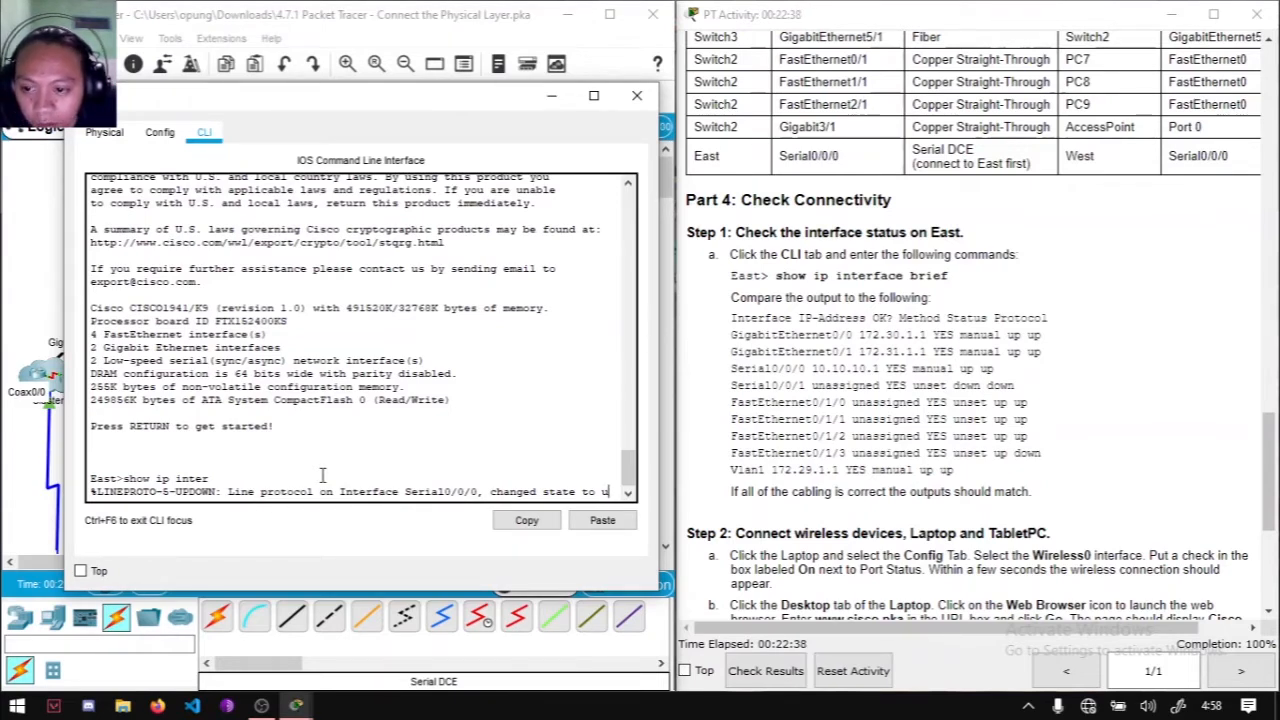
{"action": "key", "text": "Return"}
{"action": "key", "text": "space"}
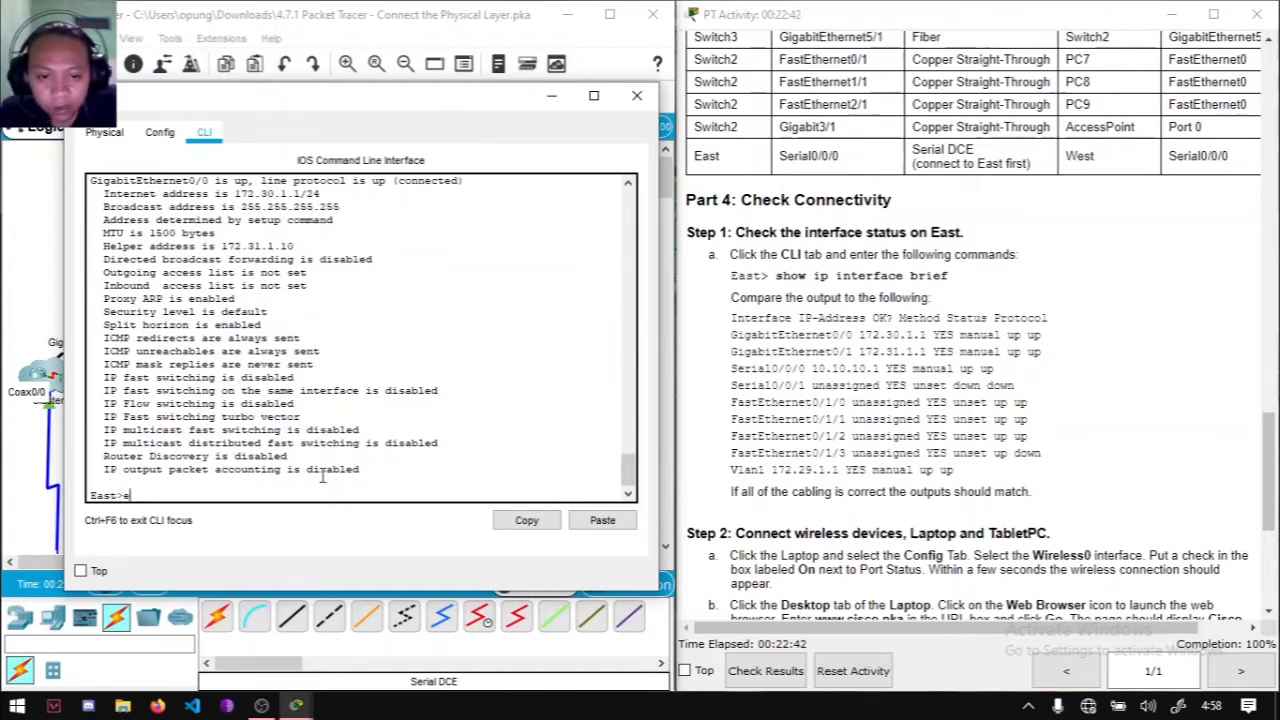
Step: Enter privileged EXEC mode on East with enable and run show ip interface brief
{"action": "type", "text": "enable"}
{"action": "key", "text": "Return"}
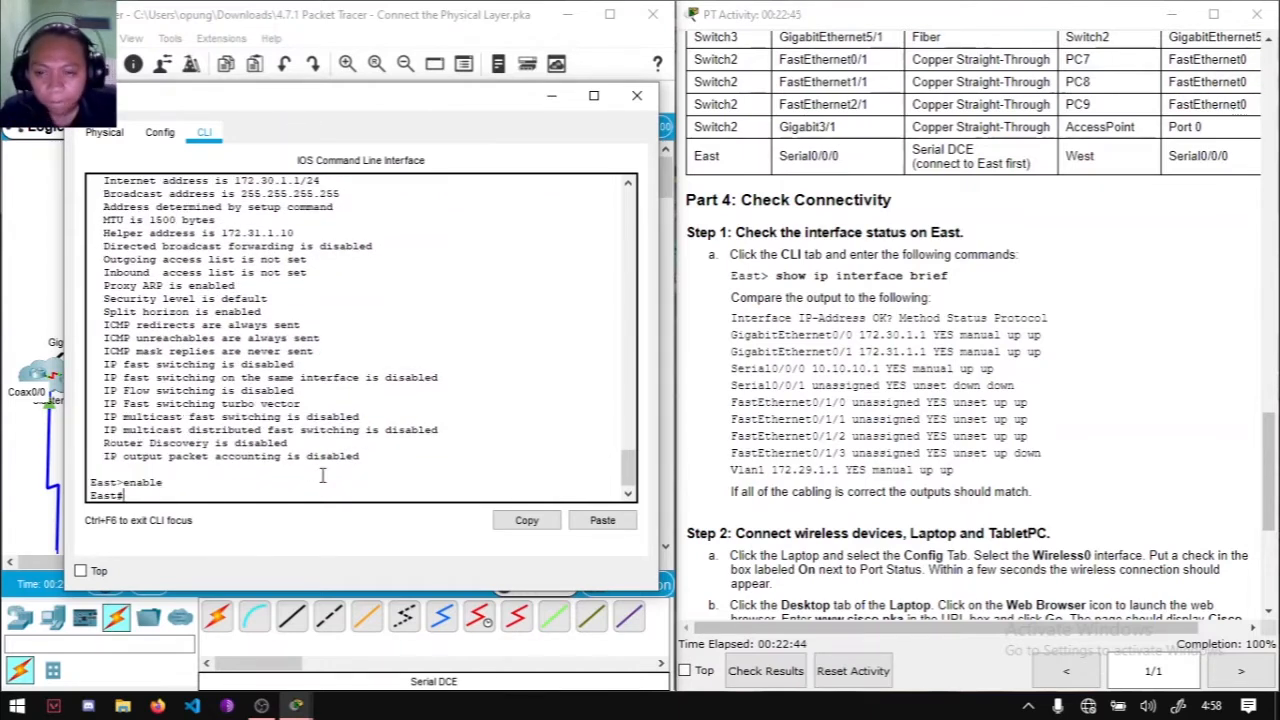
{"action": "type", "text": "show ip inter"}
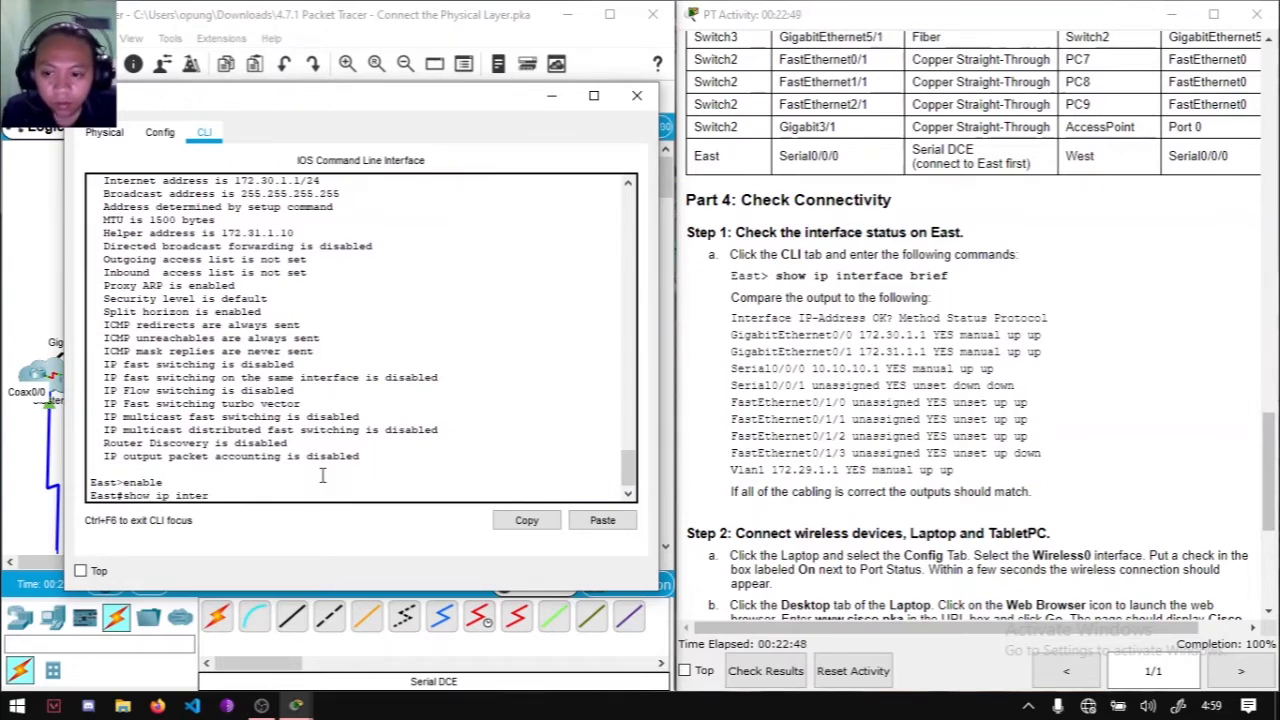
{"action": "type", "text": "fave"}
{"action": "key", "text": "BackSpace"}
{"action": "key", "text": "BackSpace"}
{"action": "type", "text": "ce"}
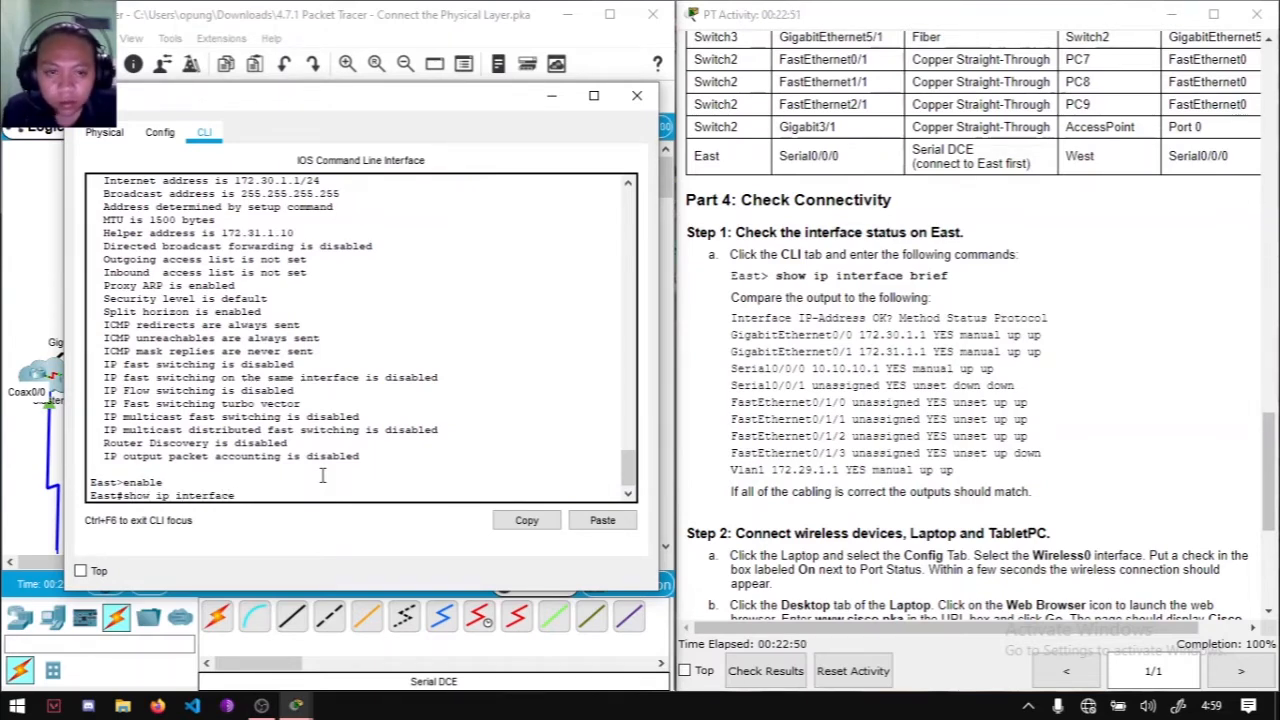
{"action": "type", "text": " brief"}
{"action": "key", "text": "Return"}
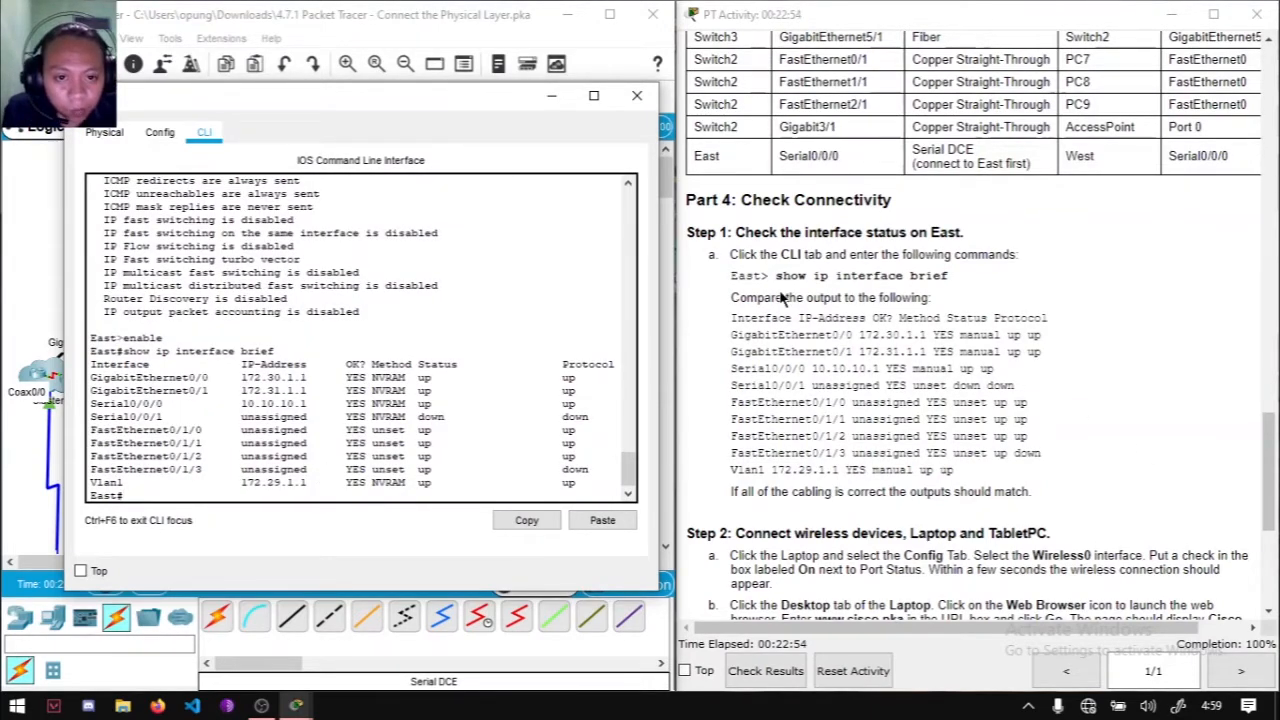
Step: Compare East's interface addresses, status and protocol with the expected output in Part 4, Step 1 of the instructions
{"action": "scroll", "coordinate": [930, 320], "scroll_direction": "down", "scroll_amount": 1}
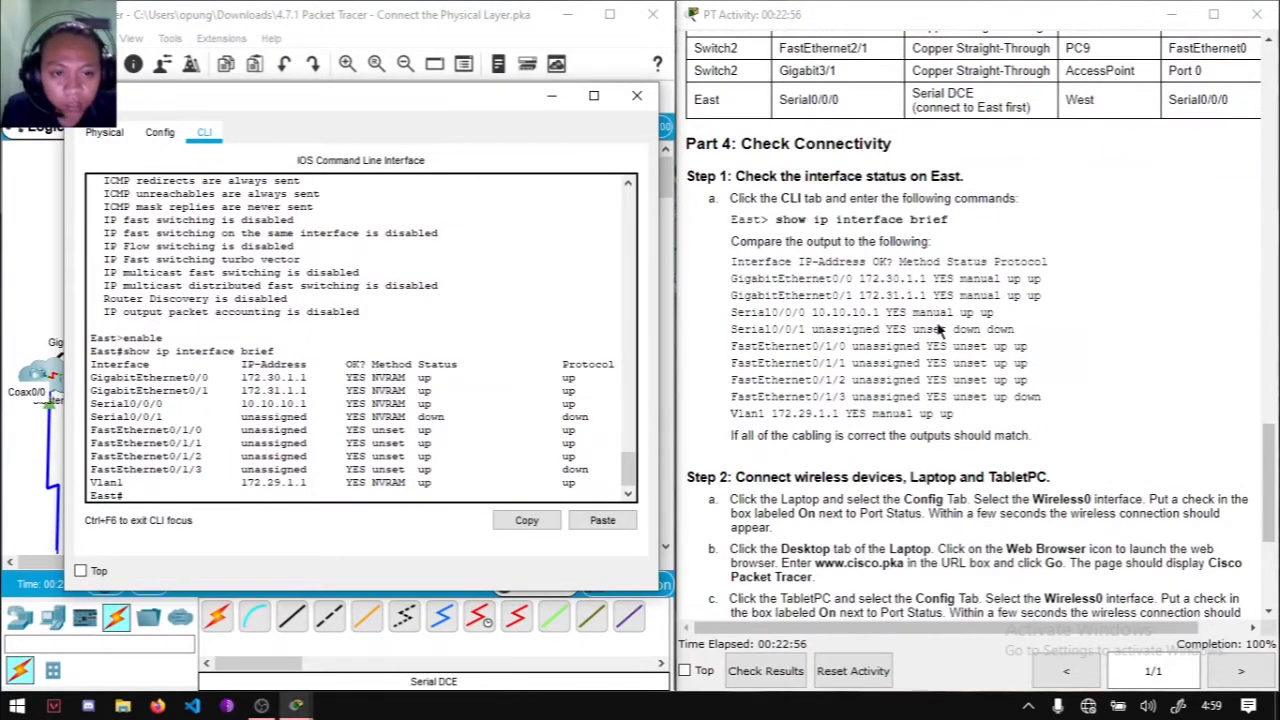
{"action": "scroll", "coordinate": [931, 324], "scroll_direction": "up", "scroll_amount": 1}
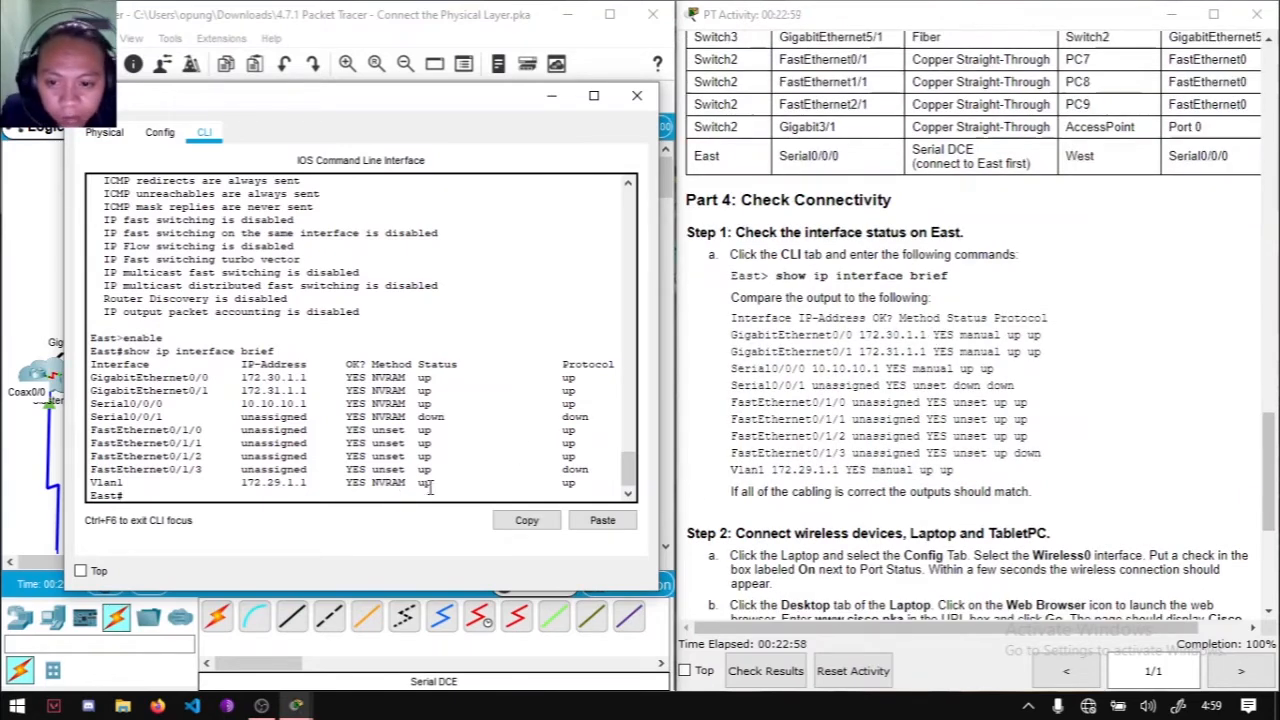
{"action": "scroll", "coordinate": [475, 474], "scroll_direction": "down", "scroll_amount": 1}
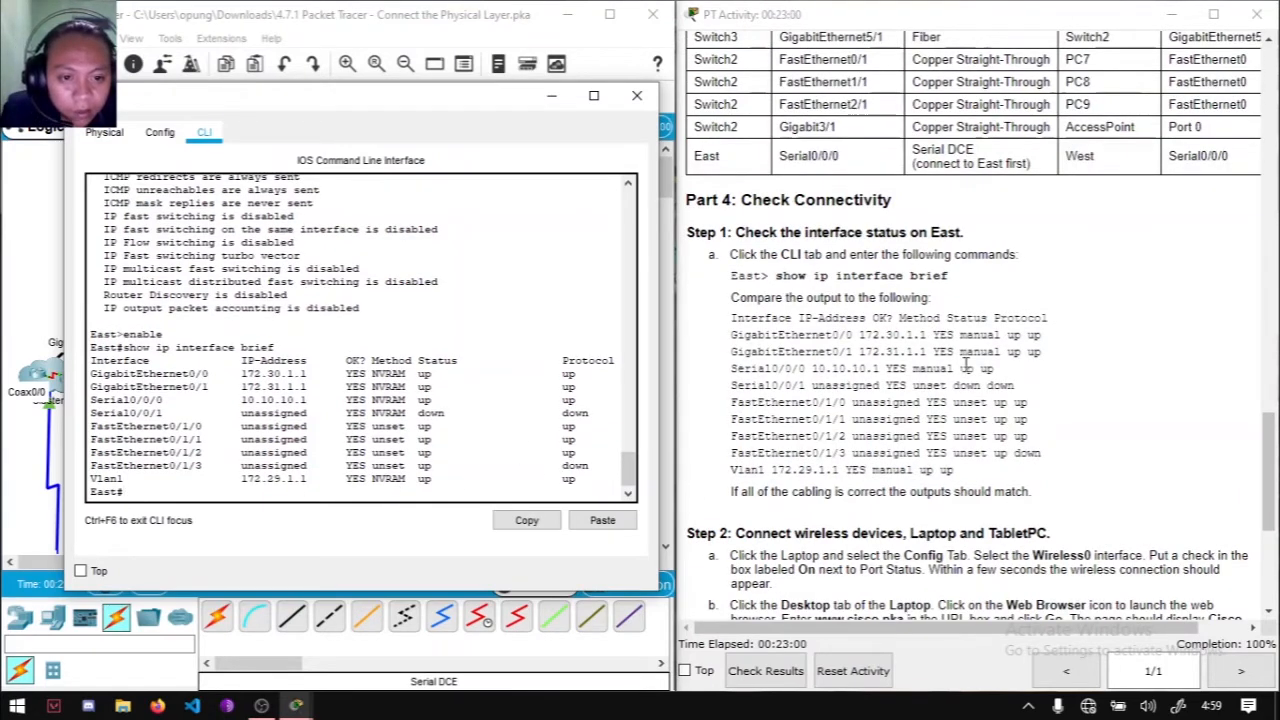
{"action": "left_click_drag", "start_coordinate": [257, 110], "coordinate": [316, 121]}
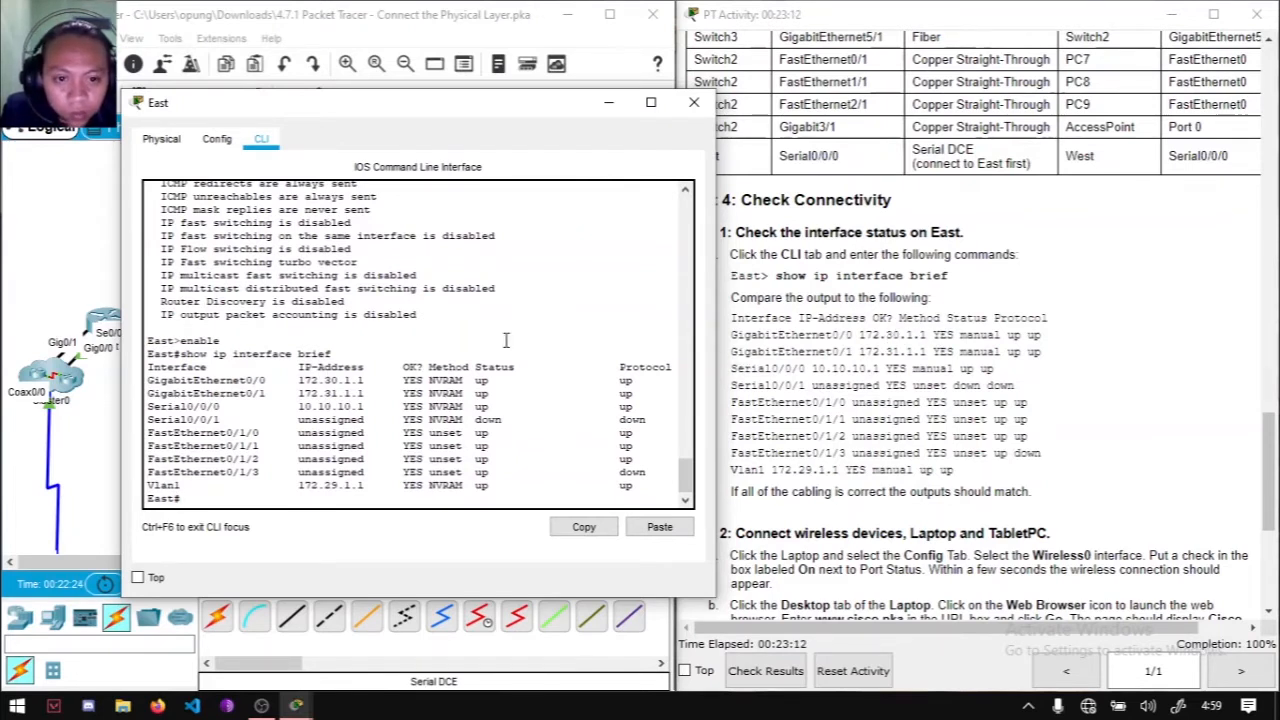
{"action": "left_click_drag", "start_coordinate": [147, 394], "coordinate": [928, 376]}
{"action": "left_click_drag", "start_coordinate": [1042, 352], "coordinate": [737, 352]}
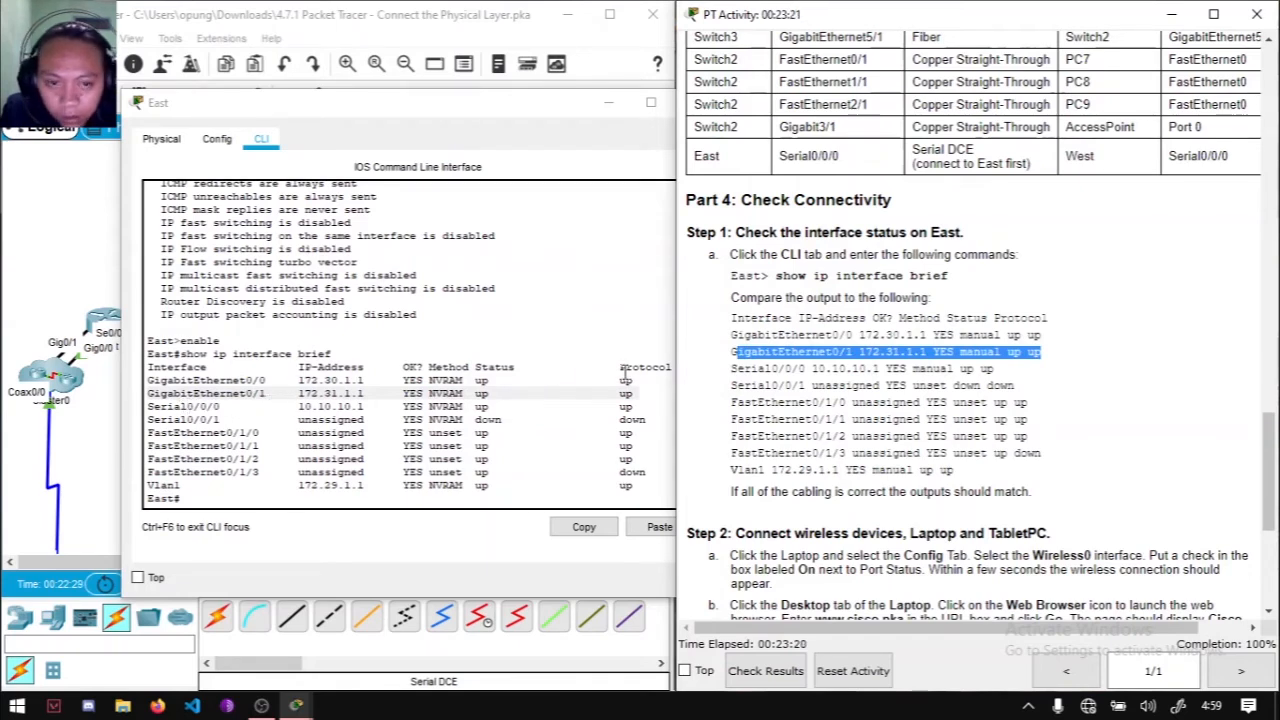
{"action": "left_click", "coordinate": [322, 413]}
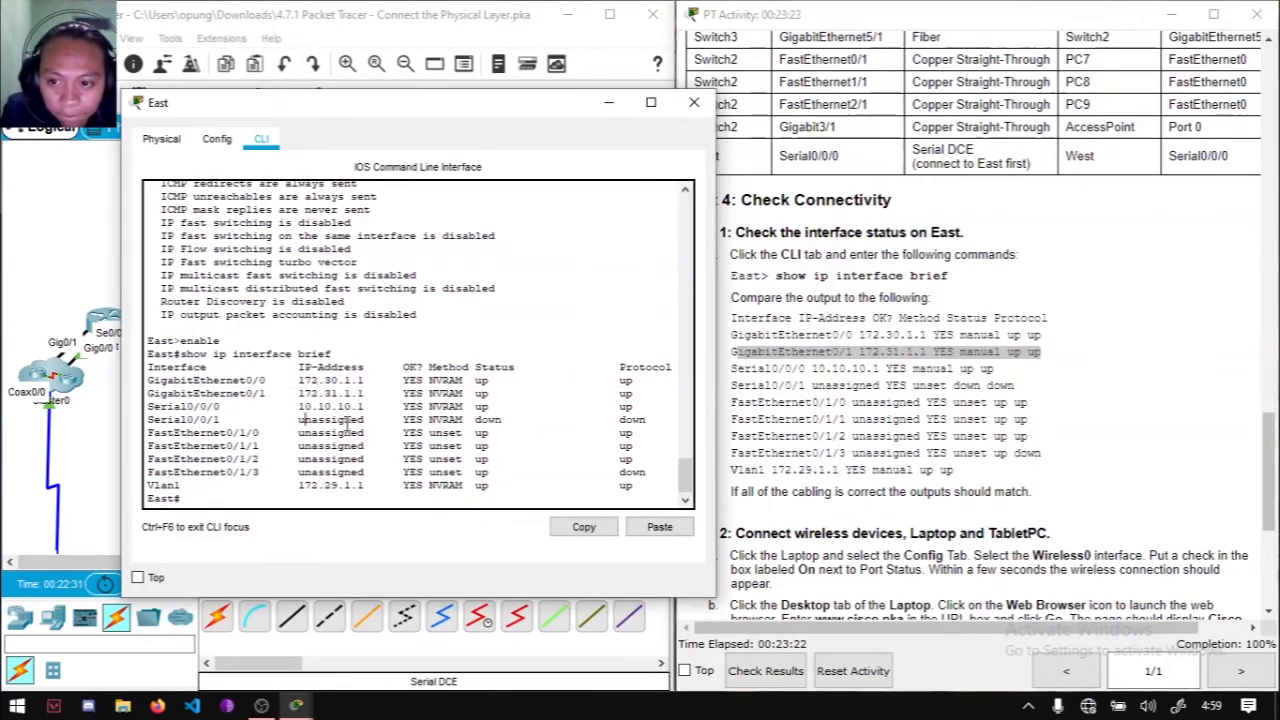
{"action": "left_click_drag", "start_coordinate": [956, 470], "coordinate": [734, 470]}
{"action": "left_click", "coordinate": [427, 497]}
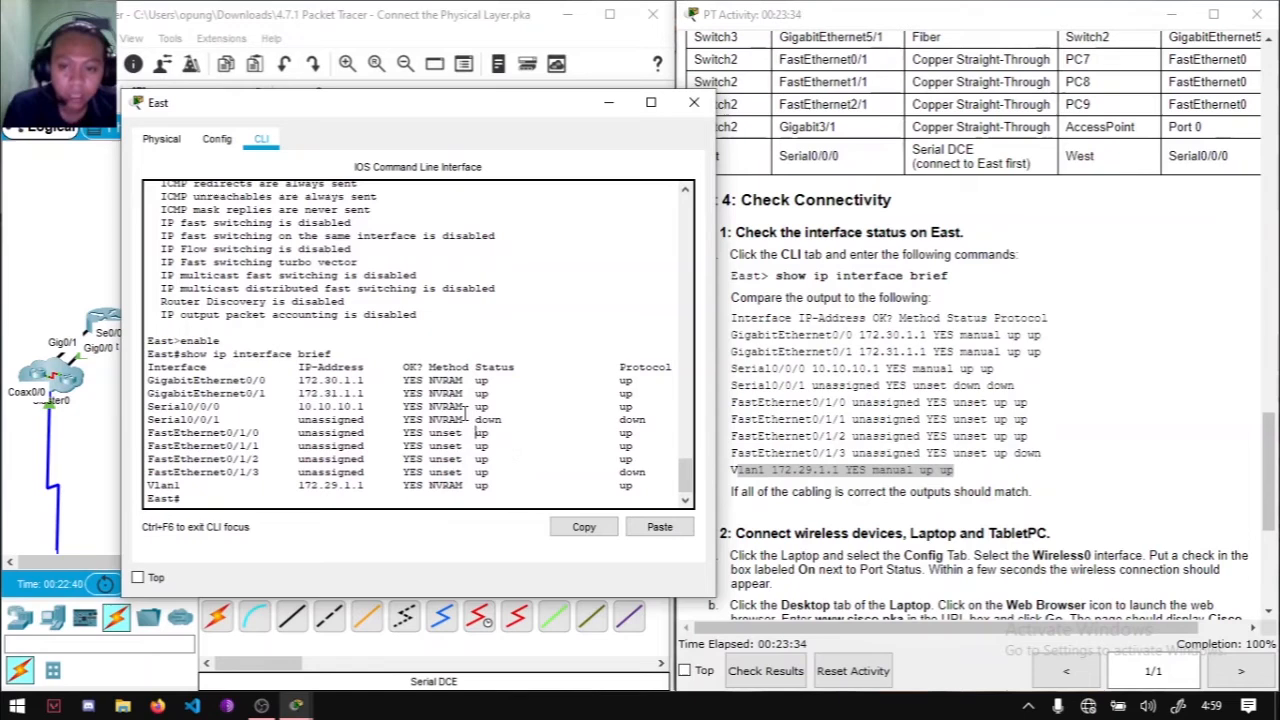
{"action": "left_click", "coordinate": [882, 453]}
{"action": "scroll", "coordinate": [860, 450], "scroll_direction": "down", "scroll_amount": 3}
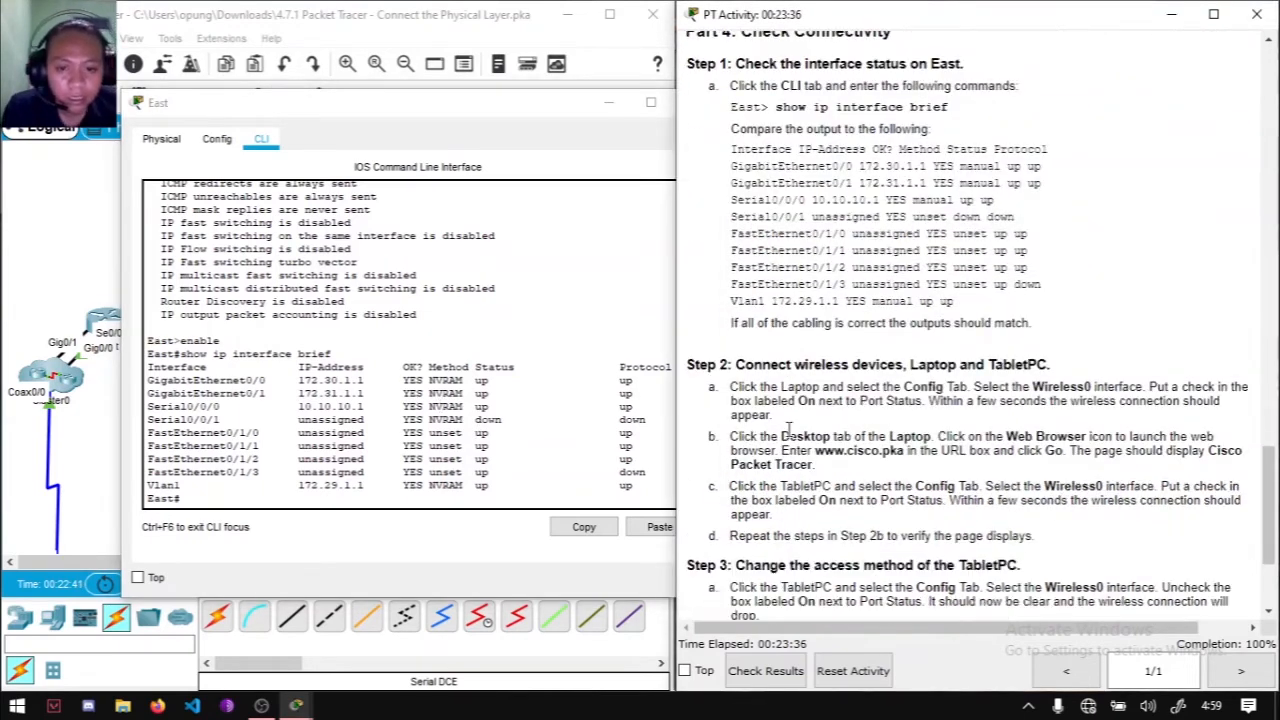
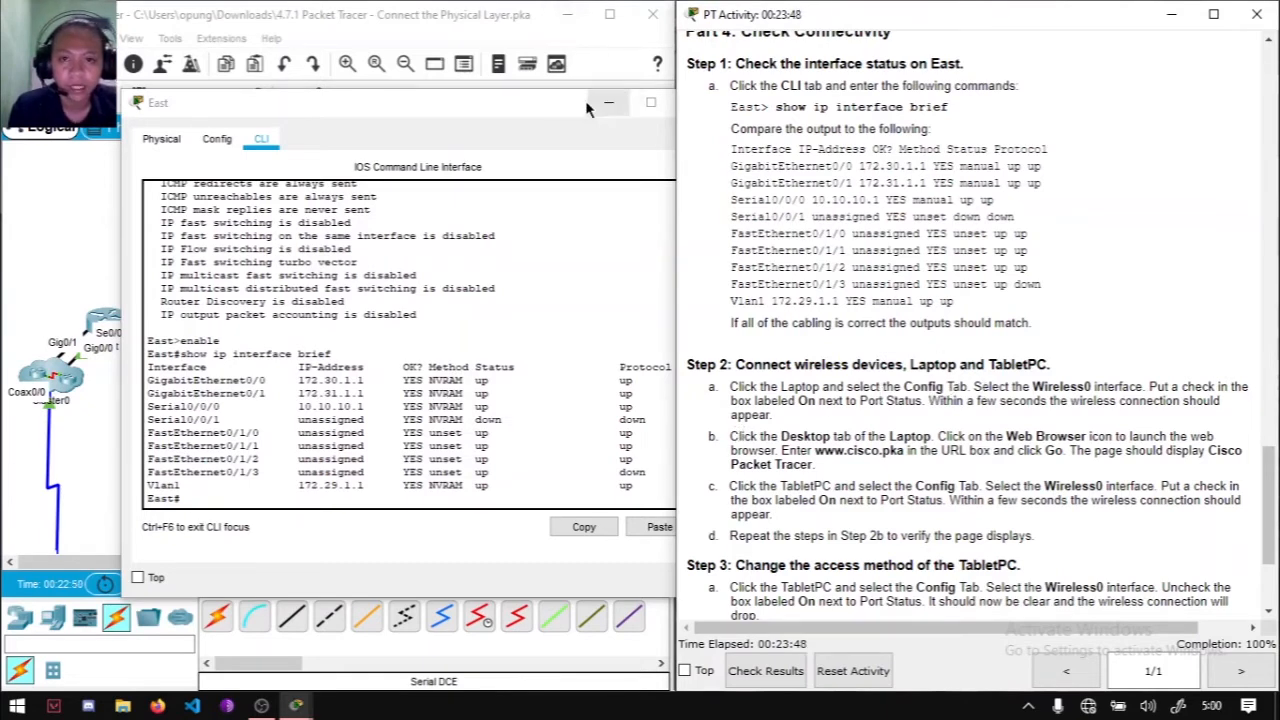
Step: Log out of East's console session with exit and close the router's window
{"action": "left_click_drag", "start_coordinate": [585, 100], "coordinate": [494, 104]}
{"action": "type", "text": "e"}
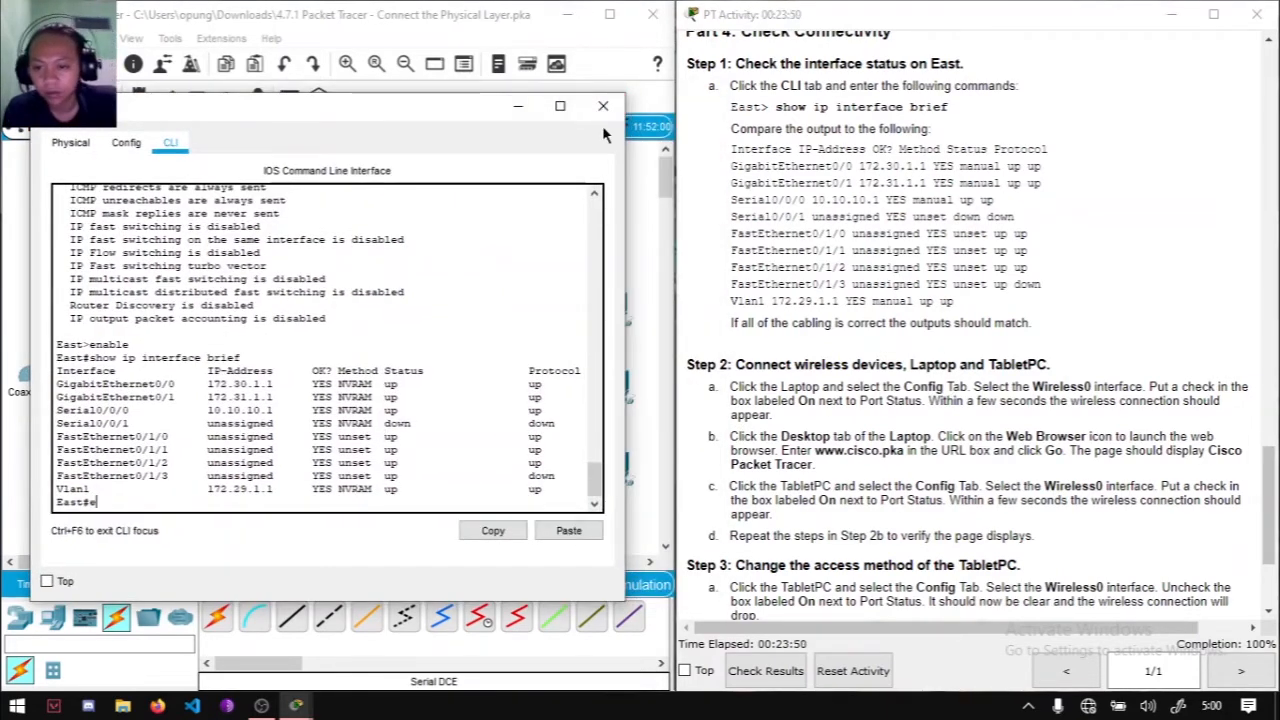
{"action": "type", "text": "xit"}
{"action": "key", "text": "Return"}
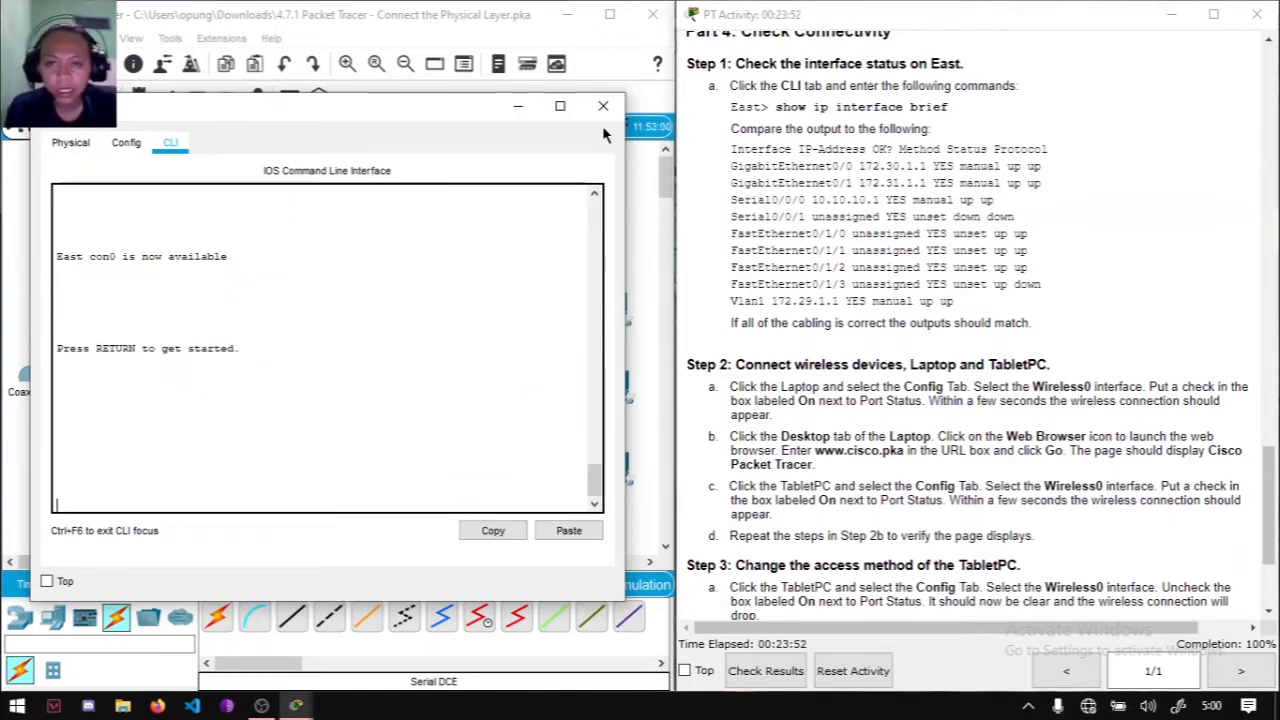
{"action": "left_click", "coordinate": [603, 105]}
Step: Open the Laptop's configuration and display its Wireless0 interface settings
{"action": "scroll", "coordinate": [560, 490], "scroll_direction": "down", "scroll_amount": 3}
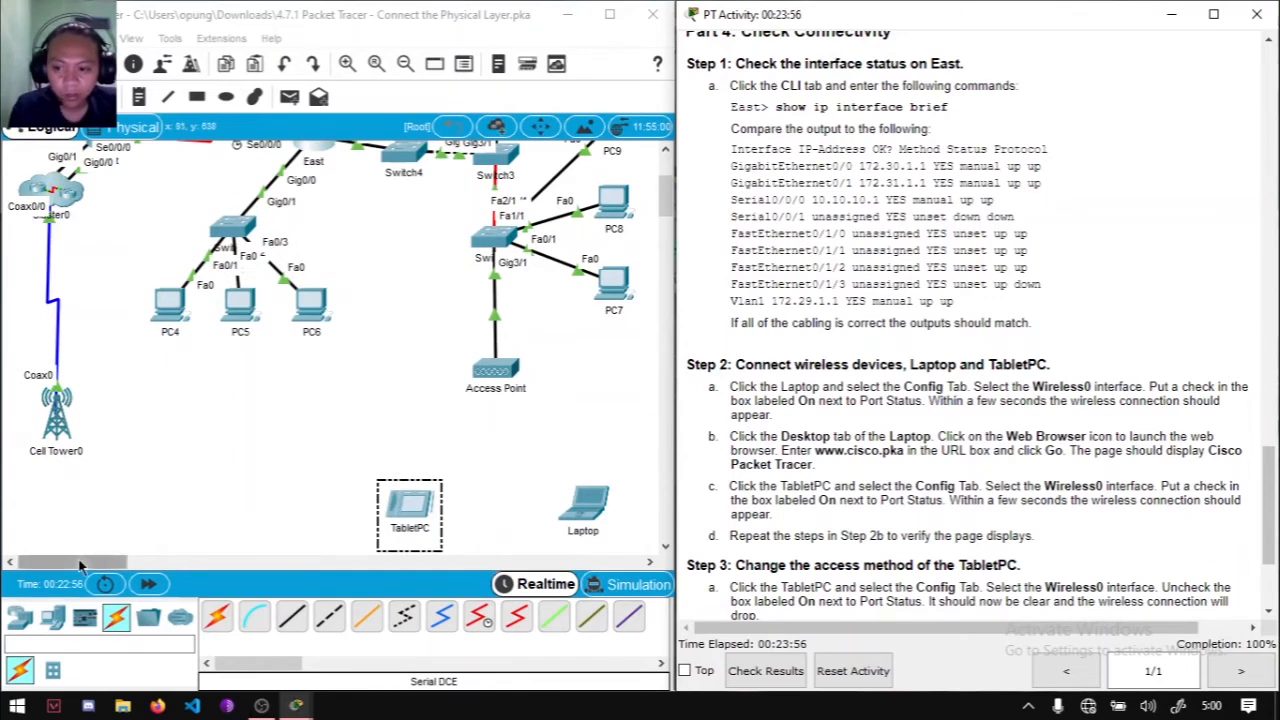
{"action": "left_click_drag", "start_coordinate": [84, 561], "coordinate": [106, 561]}
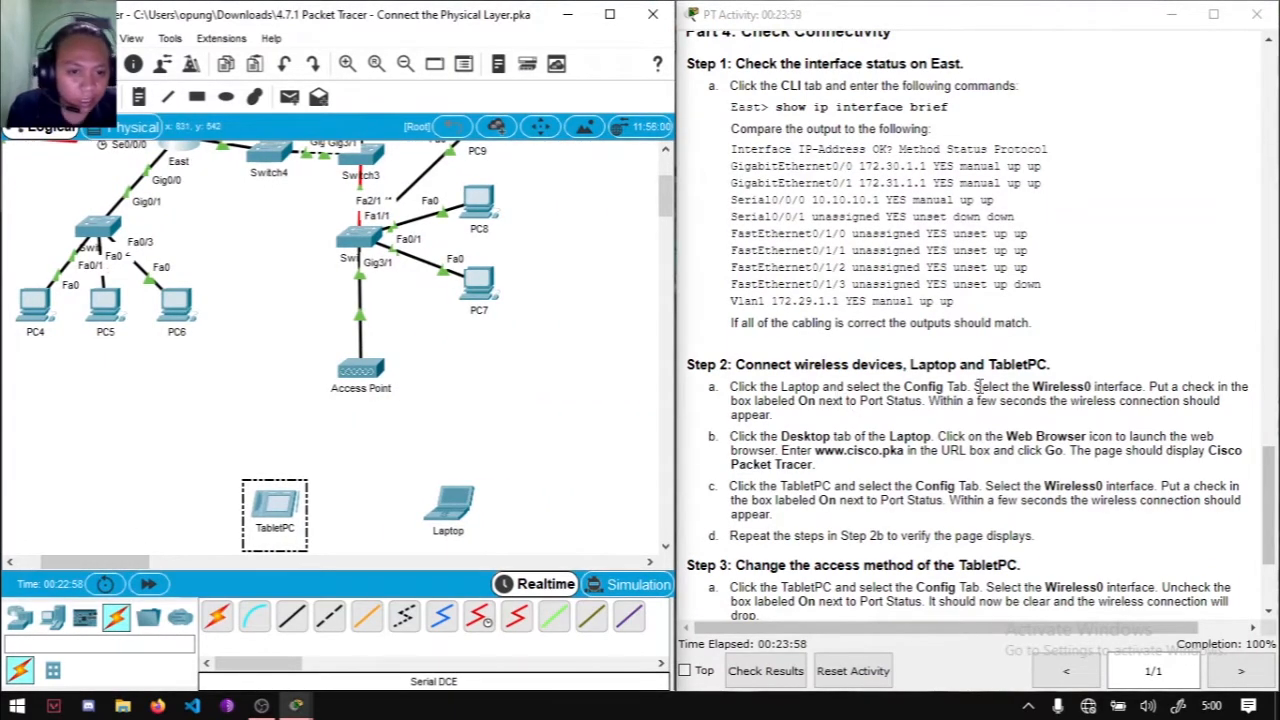
{"action": "double_click", "coordinate": [448, 505]}
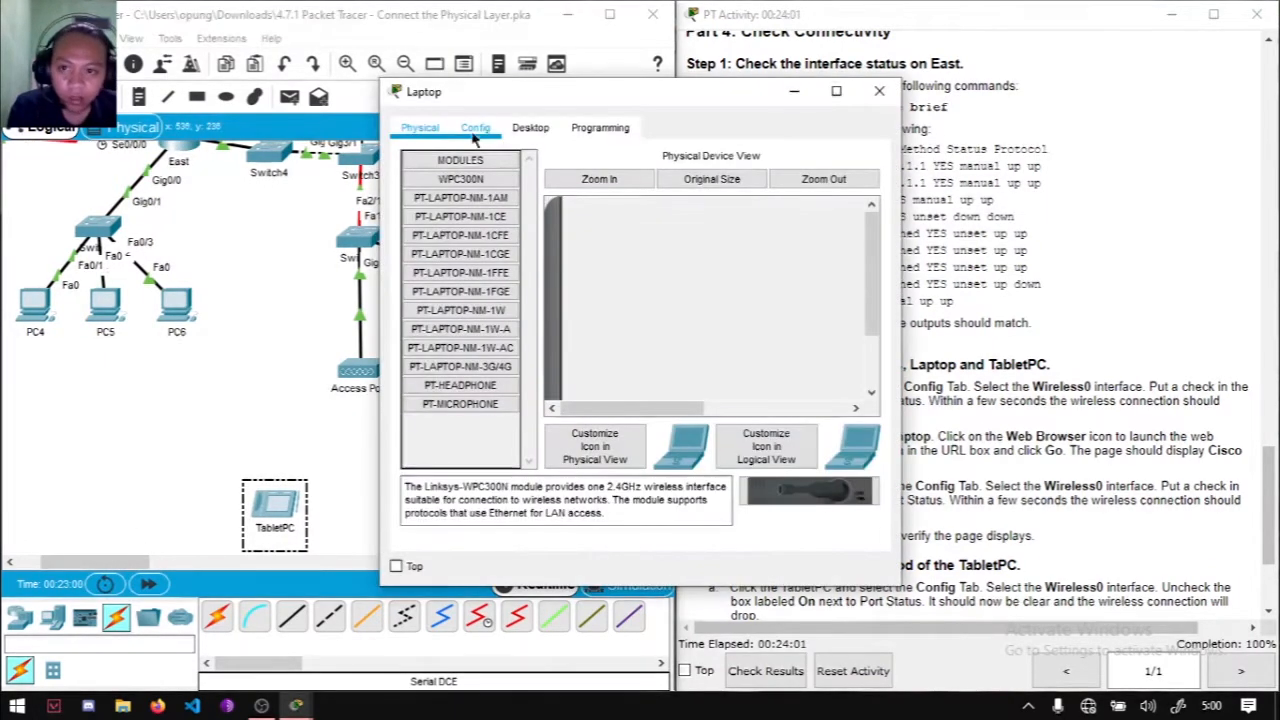
{"action": "left_click", "coordinate": [474, 126]}
{"action": "left_click_drag", "start_coordinate": [618, 103], "coordinate": [393, 102]}
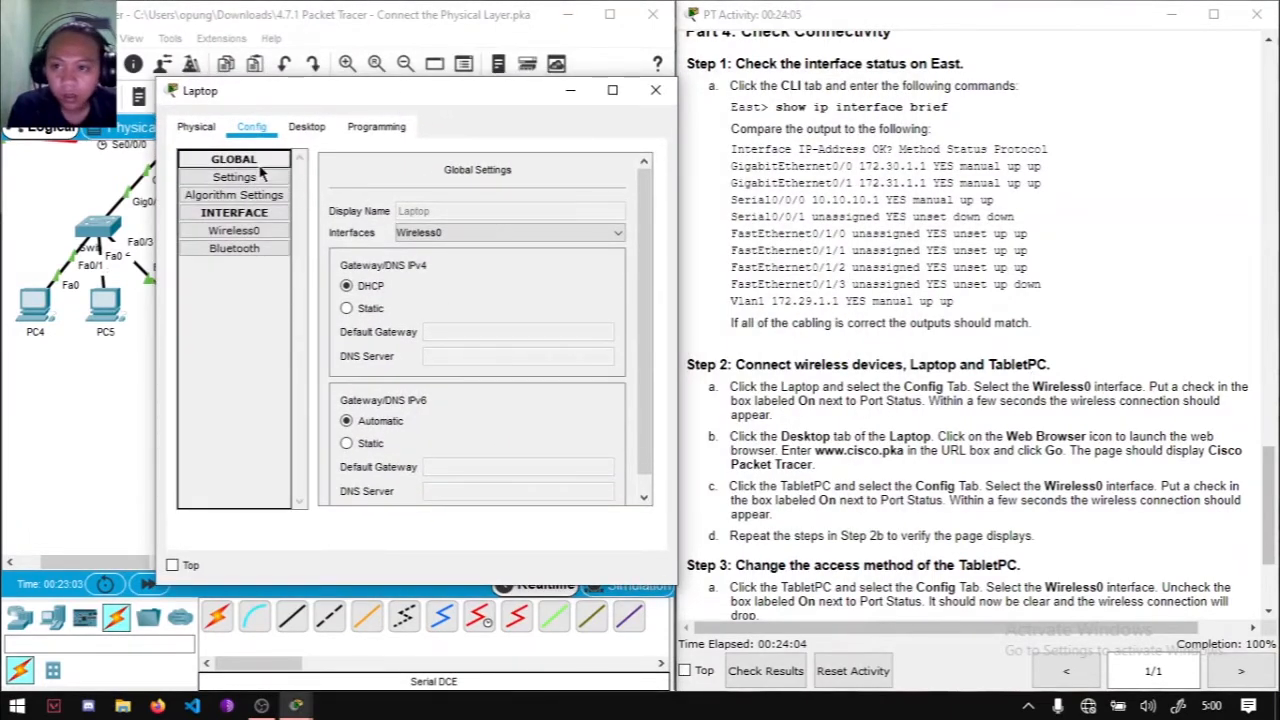
{"action": "left_click", "coordinate": [254, 231]}
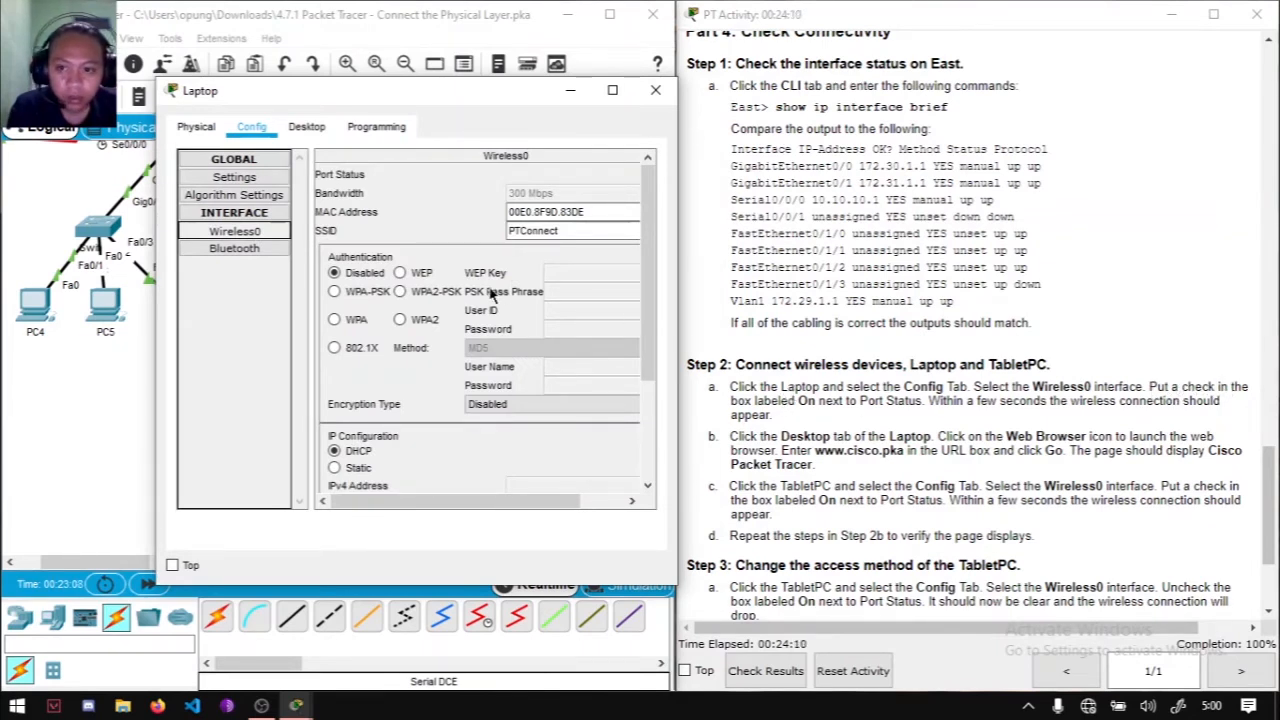
Step: Turn on the port status of the Laptop's Wireless0 interface and widen the window to review its settings
{"action": "scroll", "coordinate": [490, 378], "scroll_direction": "down", "scroll_amount": 2}
{"action": "scroll", "coordinate": [494, 382], "scroll_direction": "down", "scroll_amount": 3}
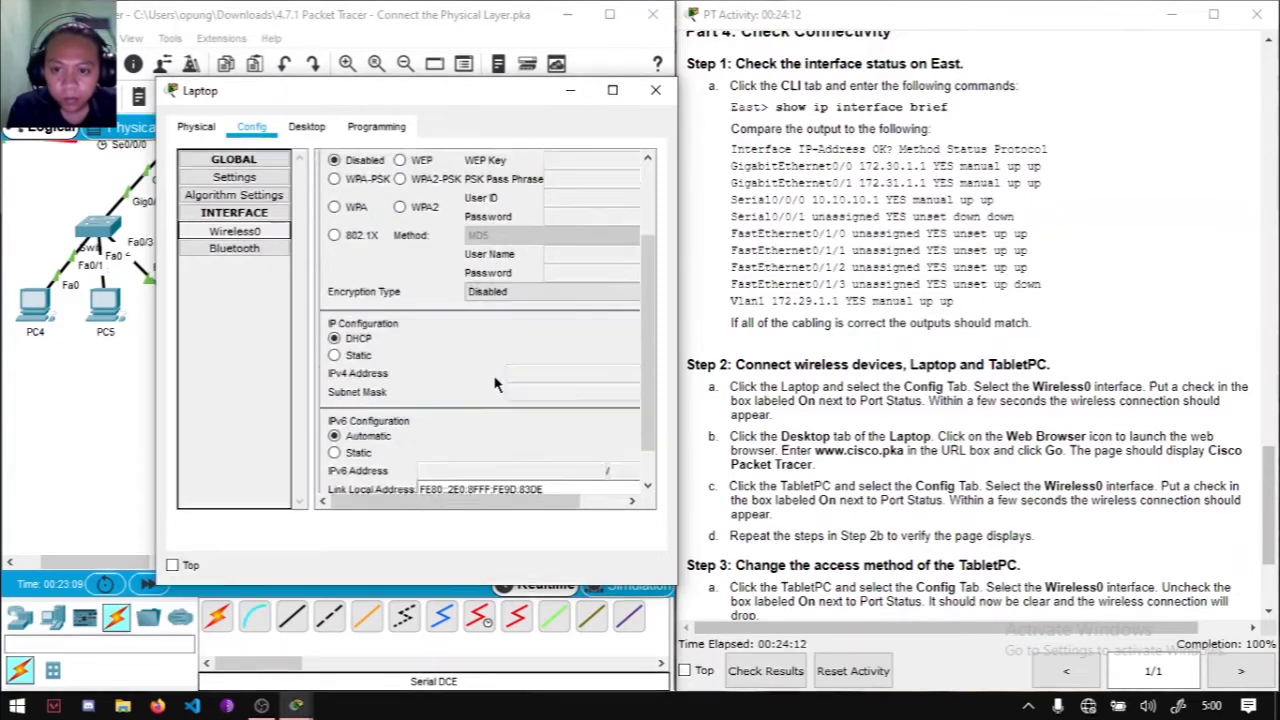
{"action": "scroll", "coordinate": [494, 382], "scroll_direction": "up", "scroll_amount": 4}
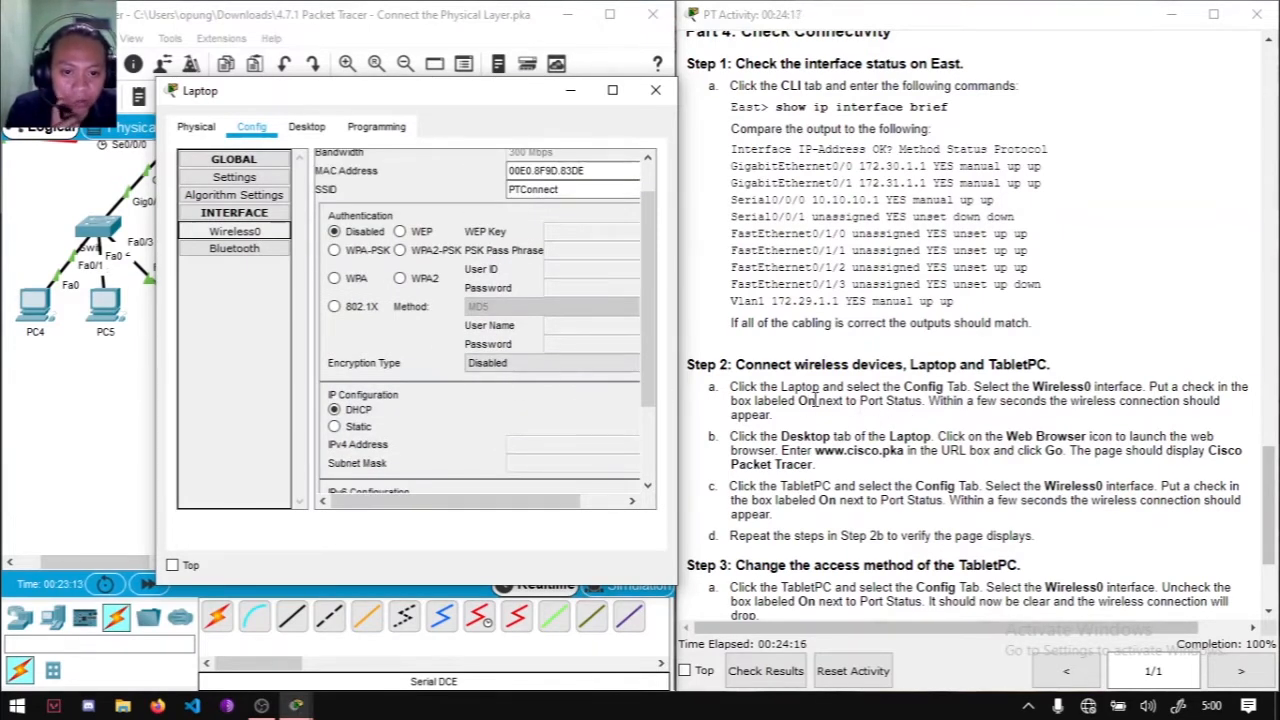
{"action": "scroll", "coordinate": [452, 300], "scroll_direction": "up", "scroll_amount": 1}
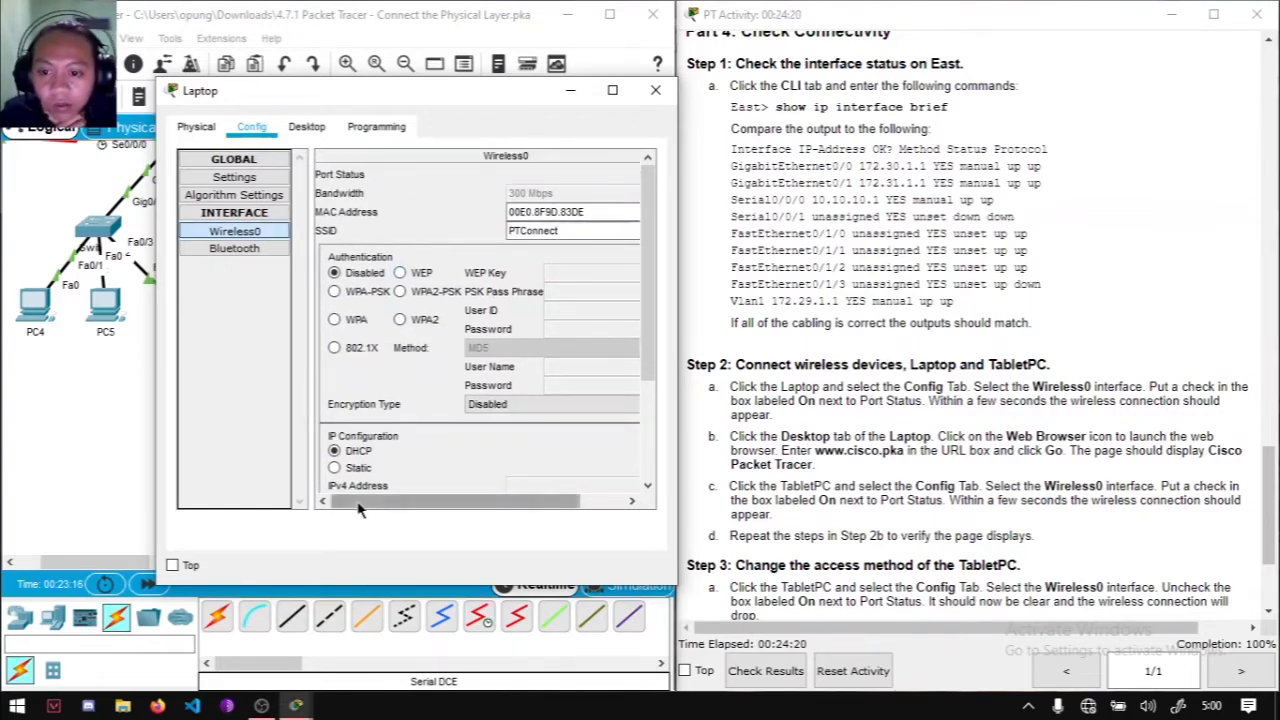
{"action": "left_click_drag", "start_coordinate": [340, 500], "coordinate": [385, 500]}
{"action": "left_click", "coordinate": [628, 176]}
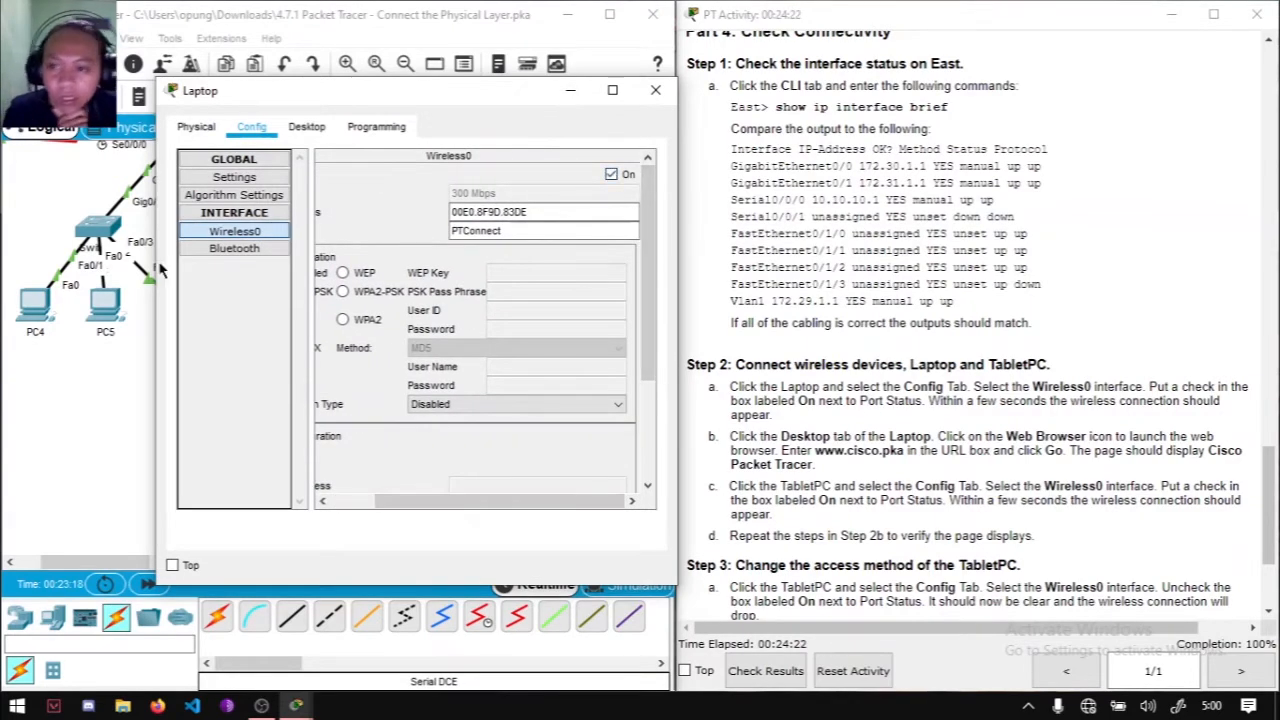
{"action": "left_click_drag", "start_coordinate": [152, 262], "coordinate": [40, 262]}
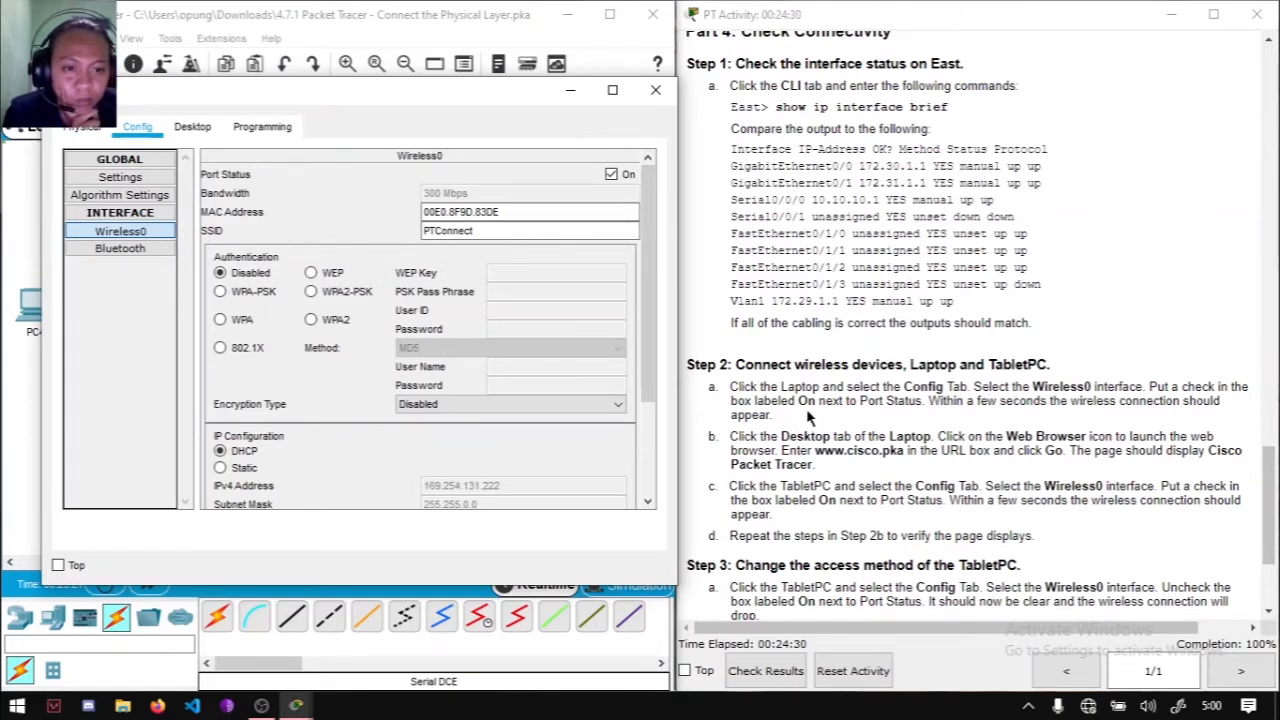
{"action": "scroll", "coordinate": [285, 470], "scroll_direction": "down", "scroll_amount": 3}
{"action": "scroll", "coordinate": [288, 473], "scroll_direction": "up", "scroll_amount": 3}
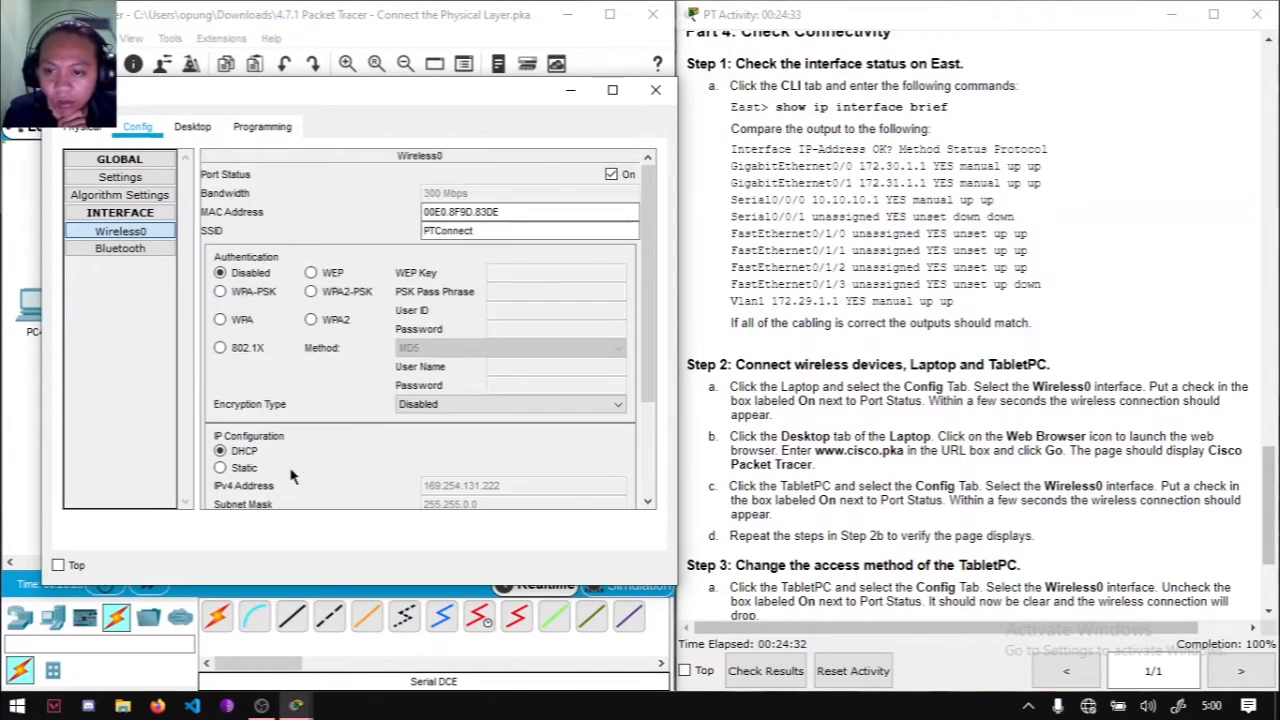
{"action": "left_click", "coordinate": [611, 175]}
{"action": "scroll", "coordinate": [590, 215], "scroll_direction": "down", "scroll_amount": 3}
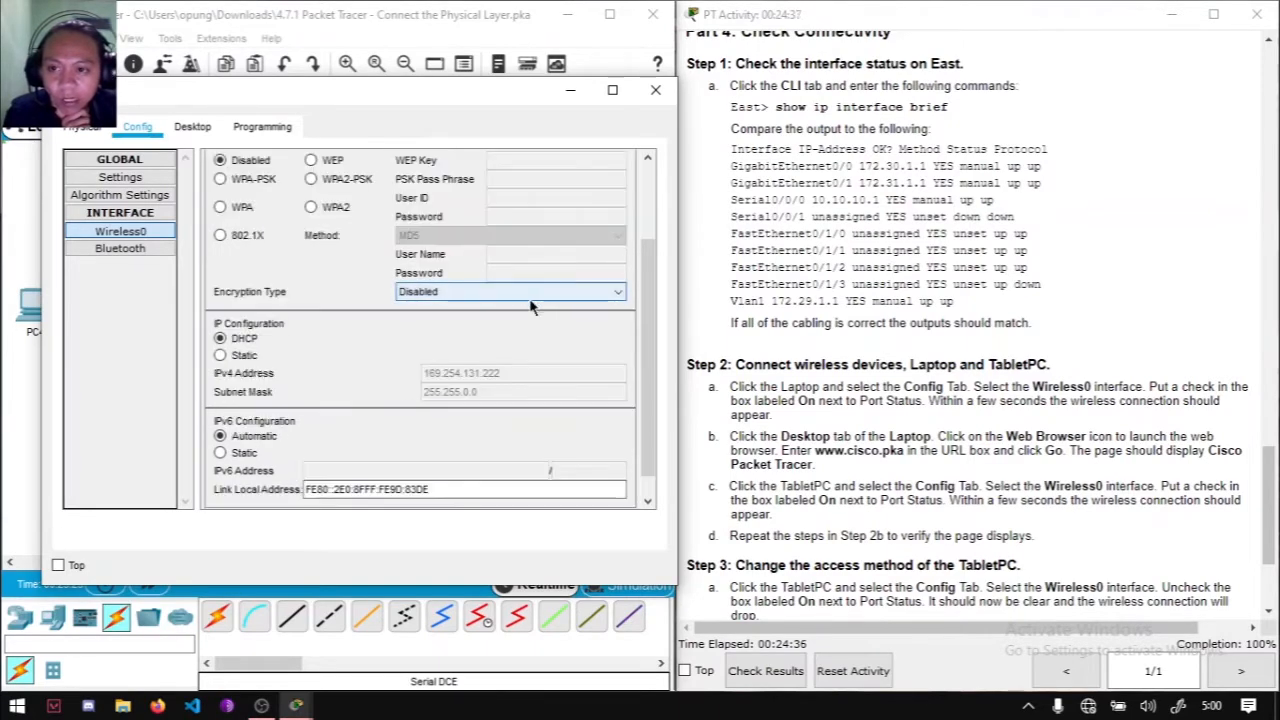
{"action": "scroll", "coordinate": [474, 375], "scroll_direction": "up", "scroll_amount": 3}
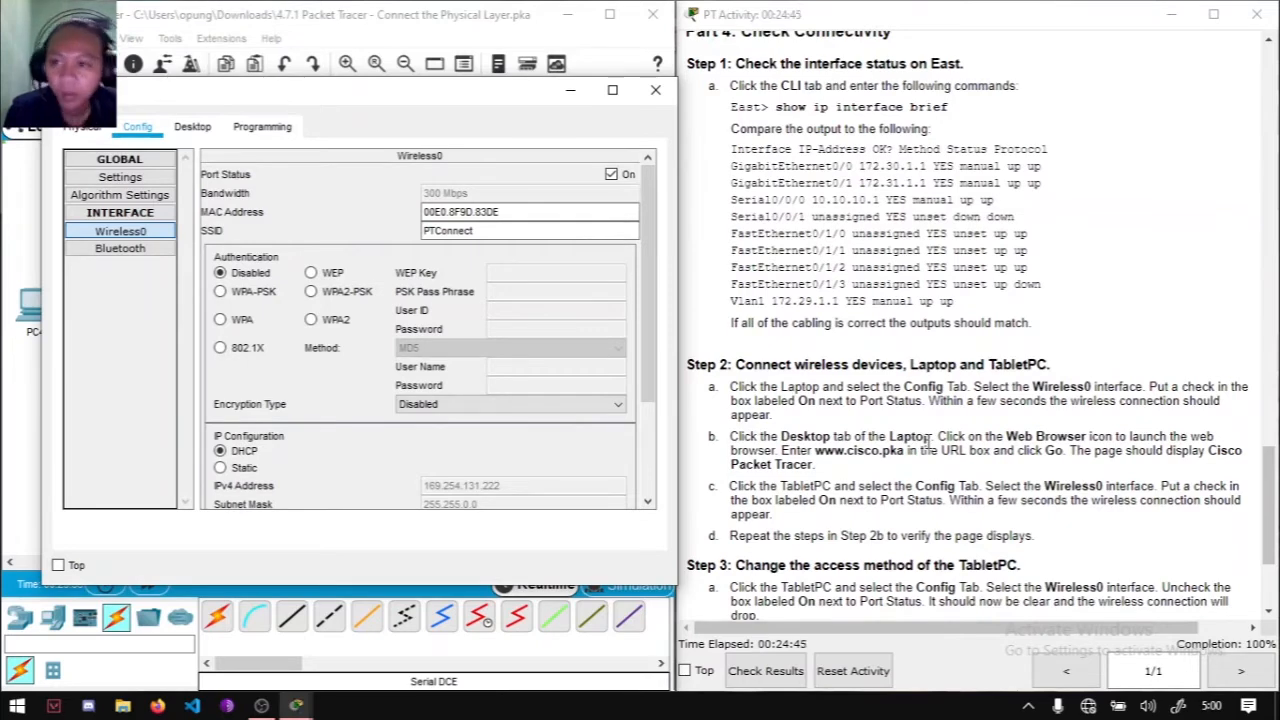
{"action": "left_click", "coordinate": [192, 127]}
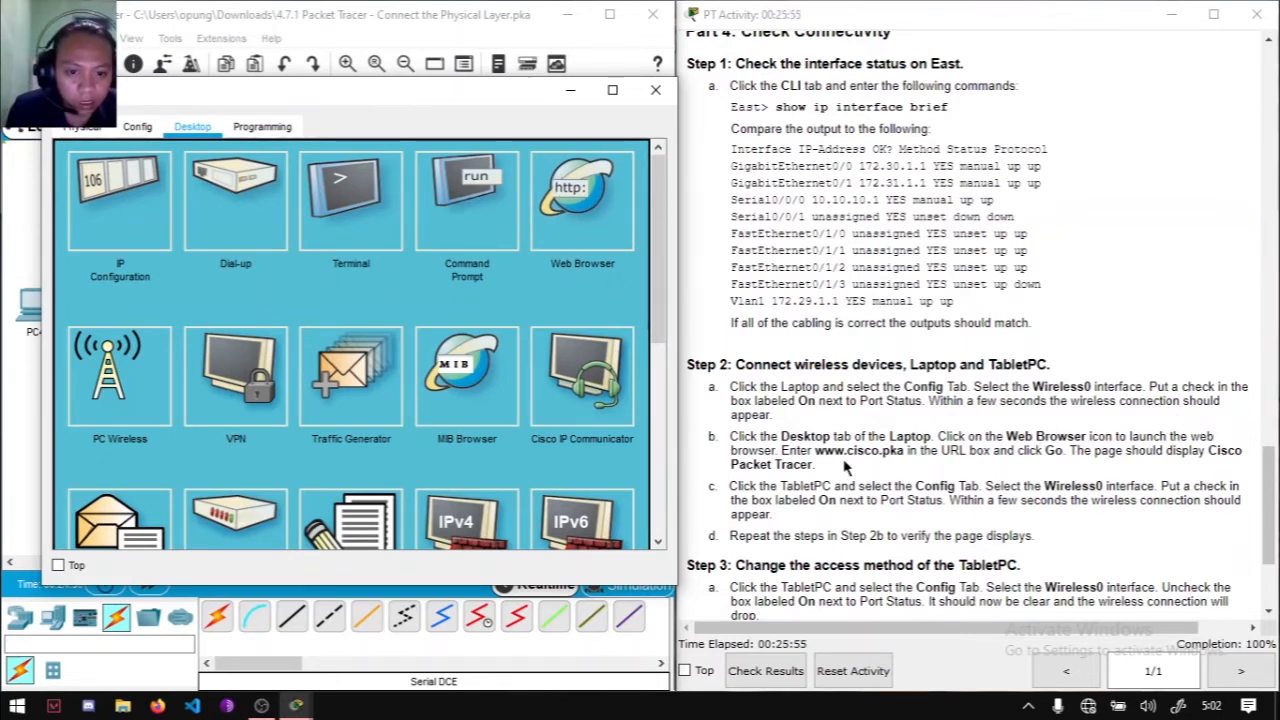
{"action": "left_click", "coordinate": [565, 245]}
{"action": "left_click", "coordinate": [240, 175]}
{"action": "type", "text": "www.cis"}
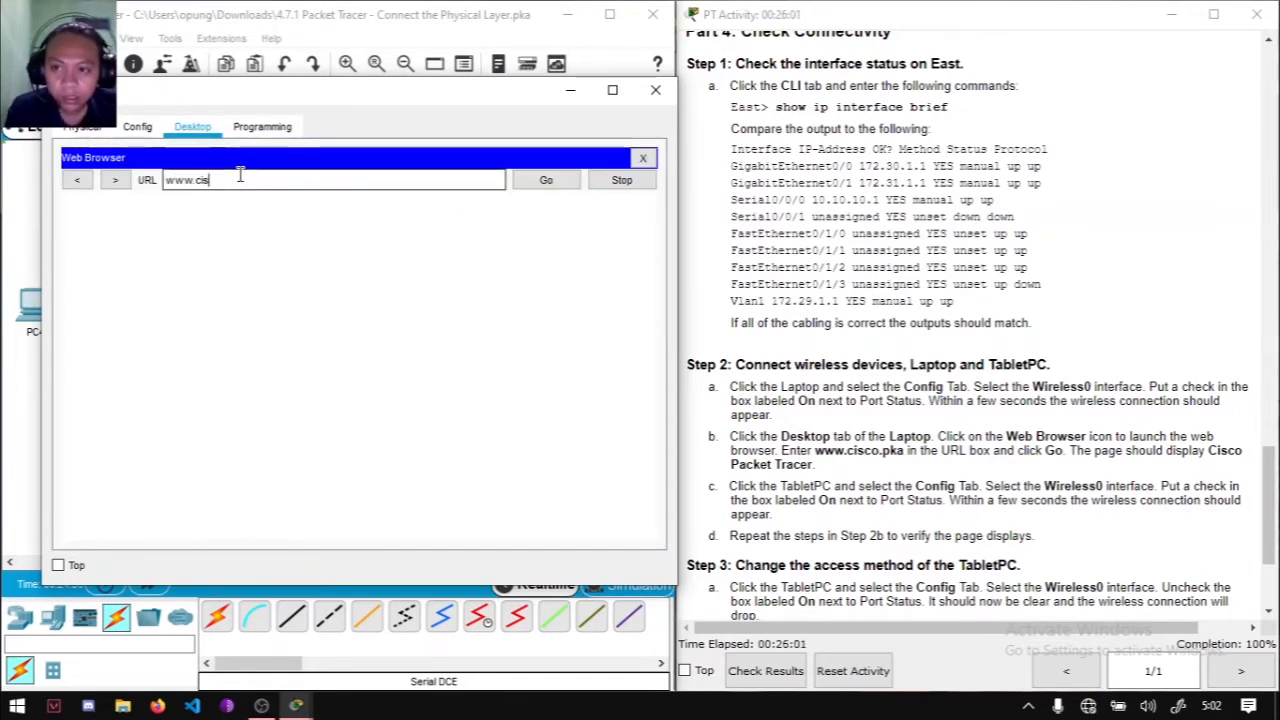
{"action": "type", "text": "co.pka"}
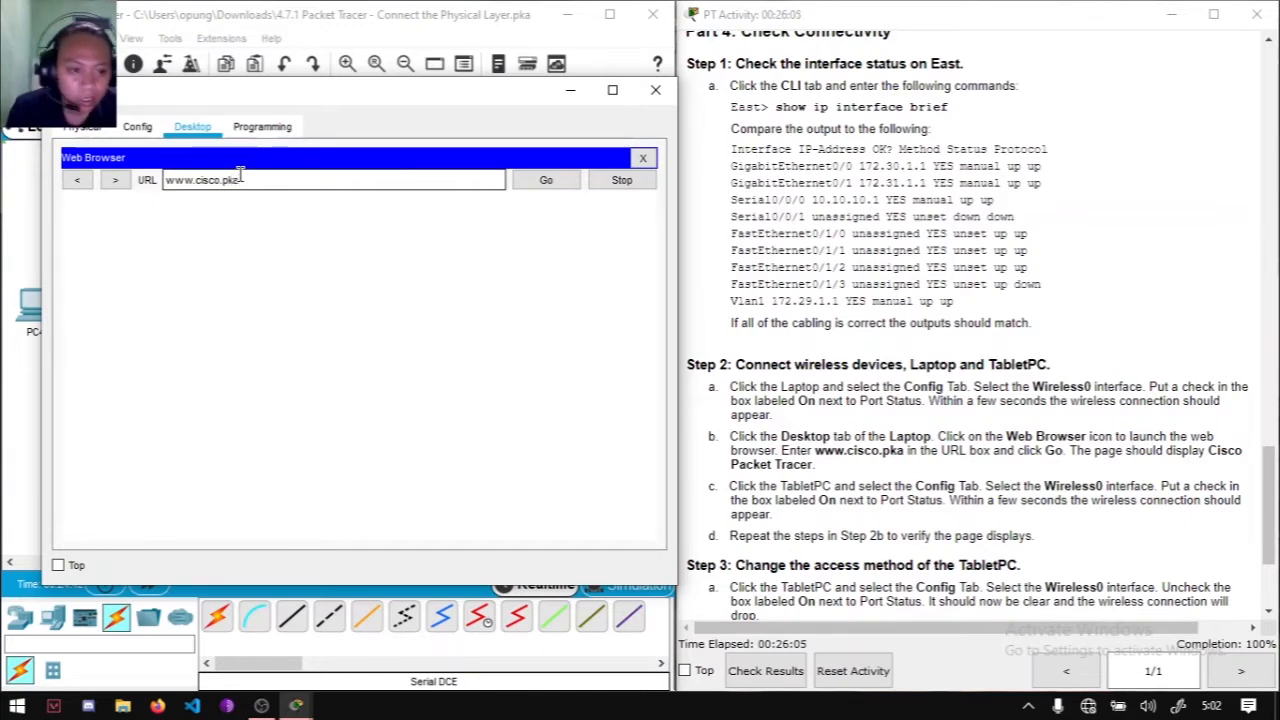
{"action": "left_click", "coordinate": [546, 185]}
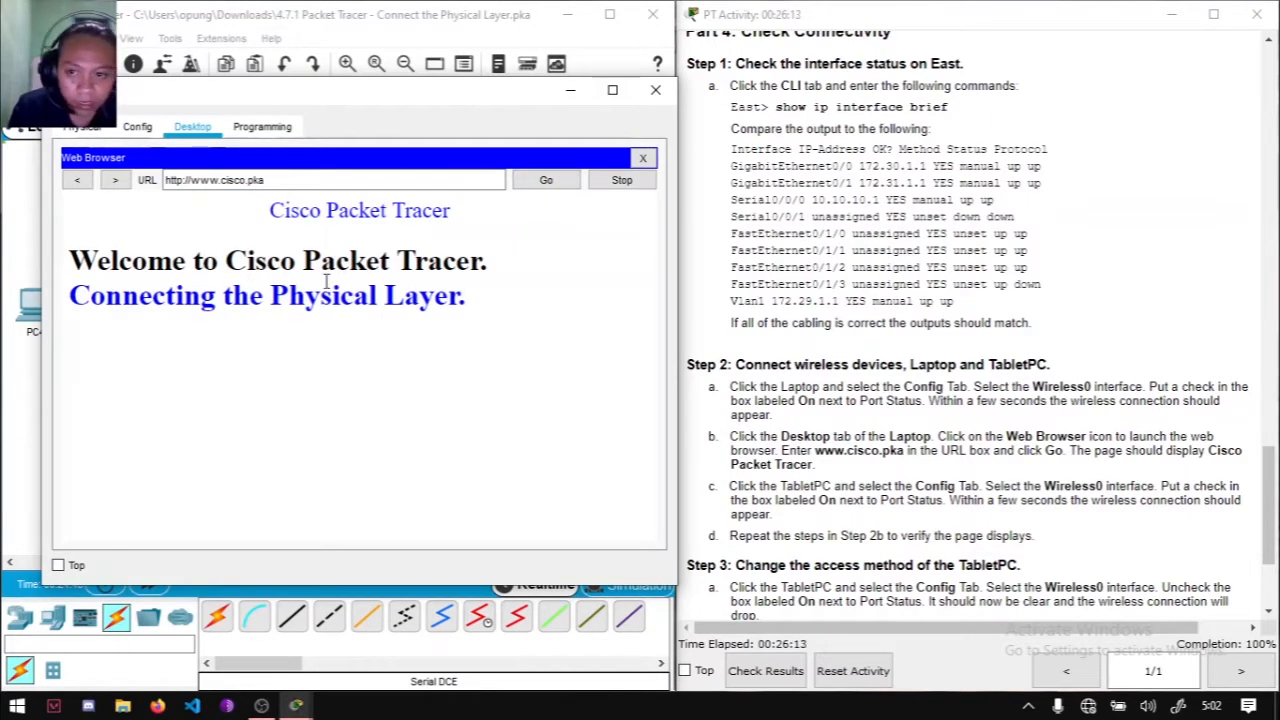
Step: Check the page text in the Laptop's web browser, and close the browser and the device window
{"action": "left_click_drag", "start_coordinate": [253, 215], "coordinate": [565, 300]}
{"action": "left_click", "coordinate": [590, 326]}
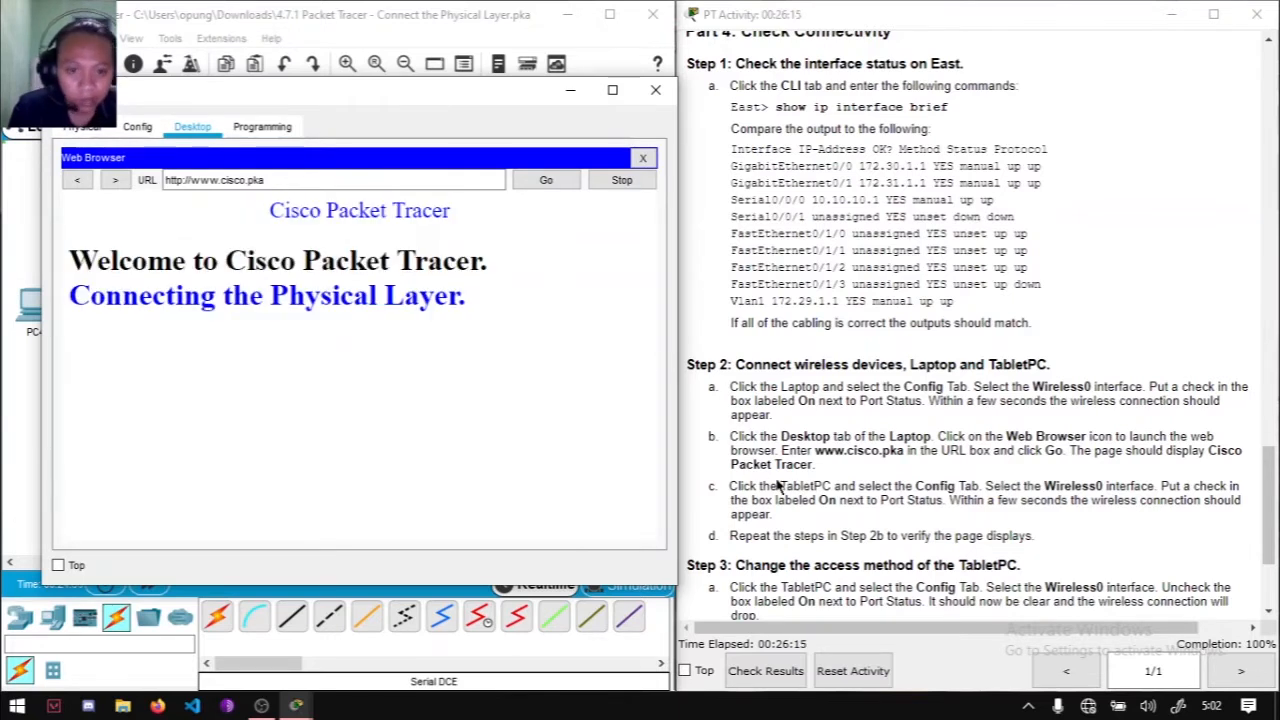
{"action": "left_click", "coordinate": [644, 159]}
{"action": "left_click", "coordinate": [655, 89]}
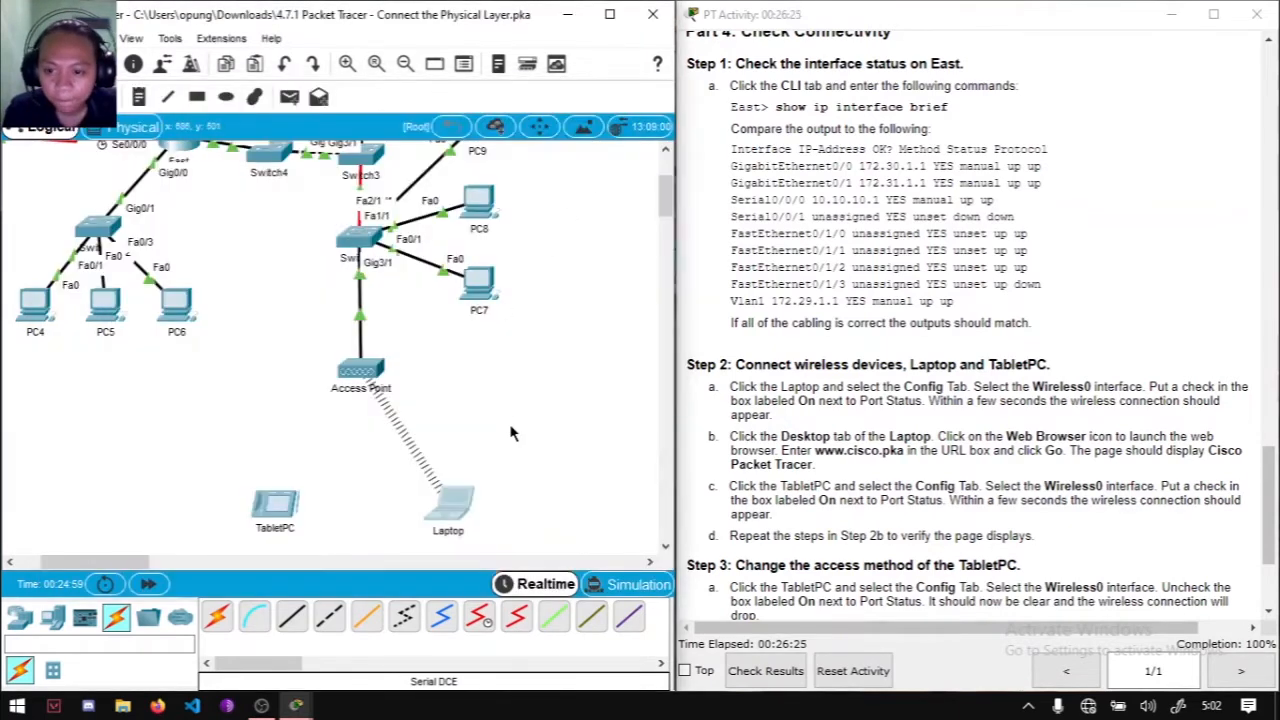
Step: Open the TabletPC's configuration and turn on the port status of its Wireless0 interface
{"action": "scroll", "coordinate": [836, 496], "scroll_direction": "down", "scroll_amount": 1}
{"action": "scroll", "coordinate": [238, 462], "scroll_direction": "down", "scroll_amount": 1}
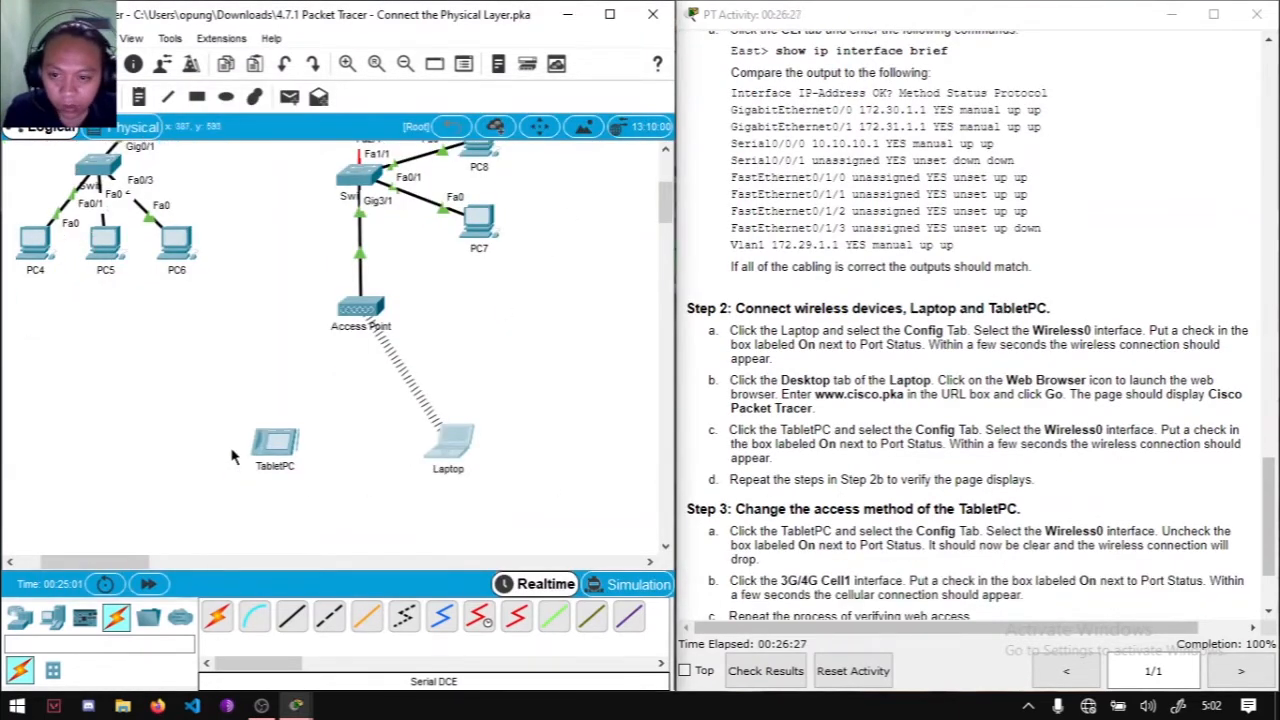
{"action": "left_click", "coordinate": [265, 448]}
{"action": "left_click_drag", "start_coordinate": [630, 115], "coordinate": [432, 135]}
{"action": "left_click", "coordinate": [280, 148]}
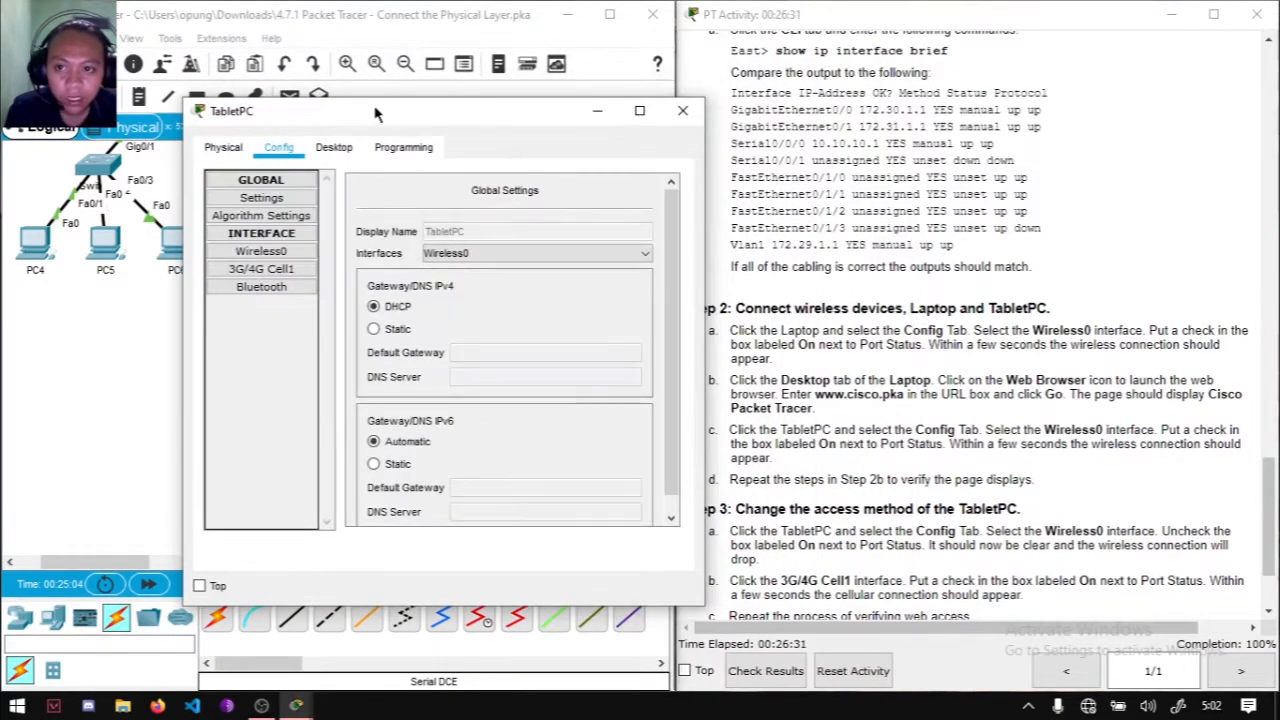
{"action": "left_click", "coordinate": [223, 147]}
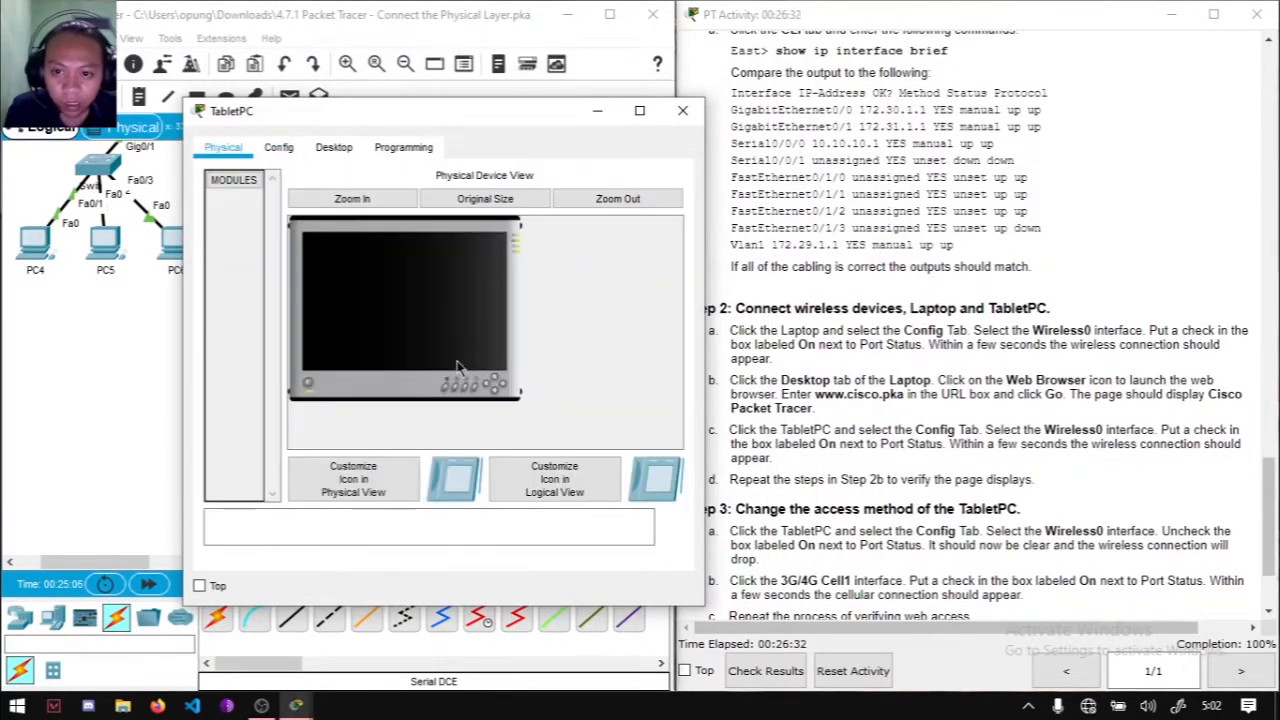
{"action": "left_click", "coordinate": [280, 148]}
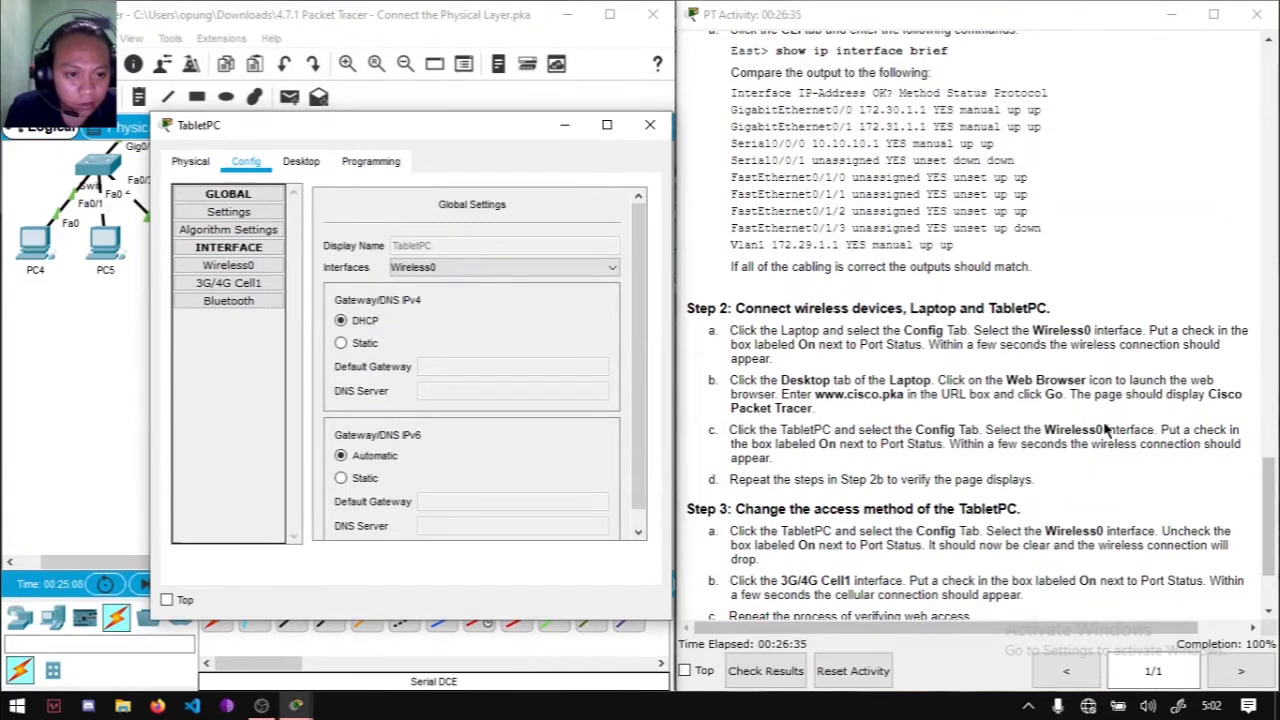
{"action": "left_click", "coordinate": [228, 266]}
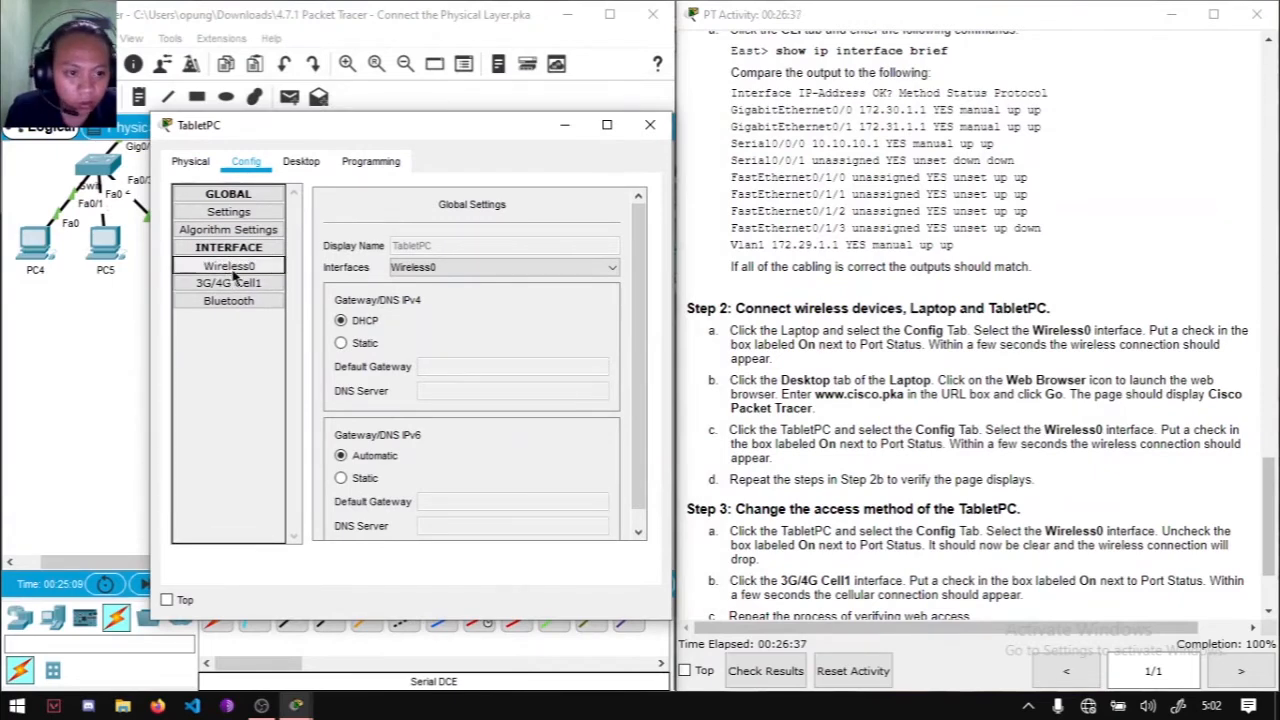
{"action": "left_click_drag", "start_coordinate": [453, 535], "coordinate": [507, 535]}
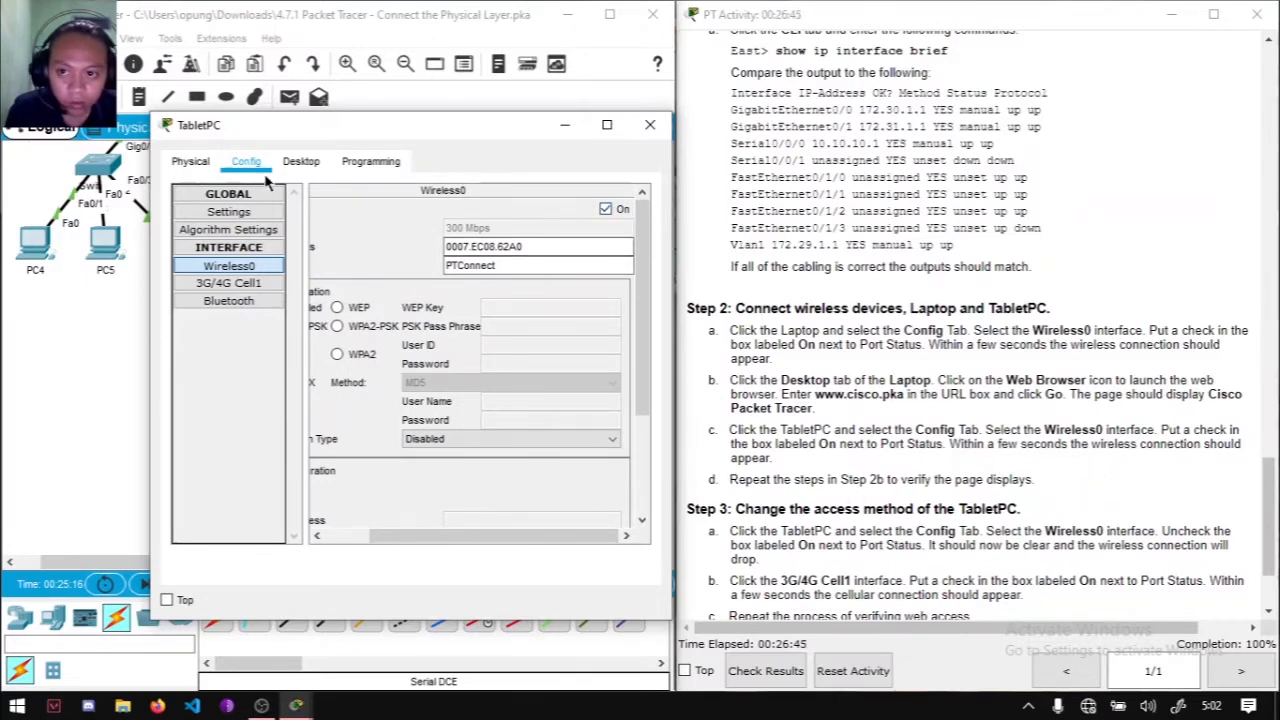
{"action": "left_click", "coordinate": [300, 163]}
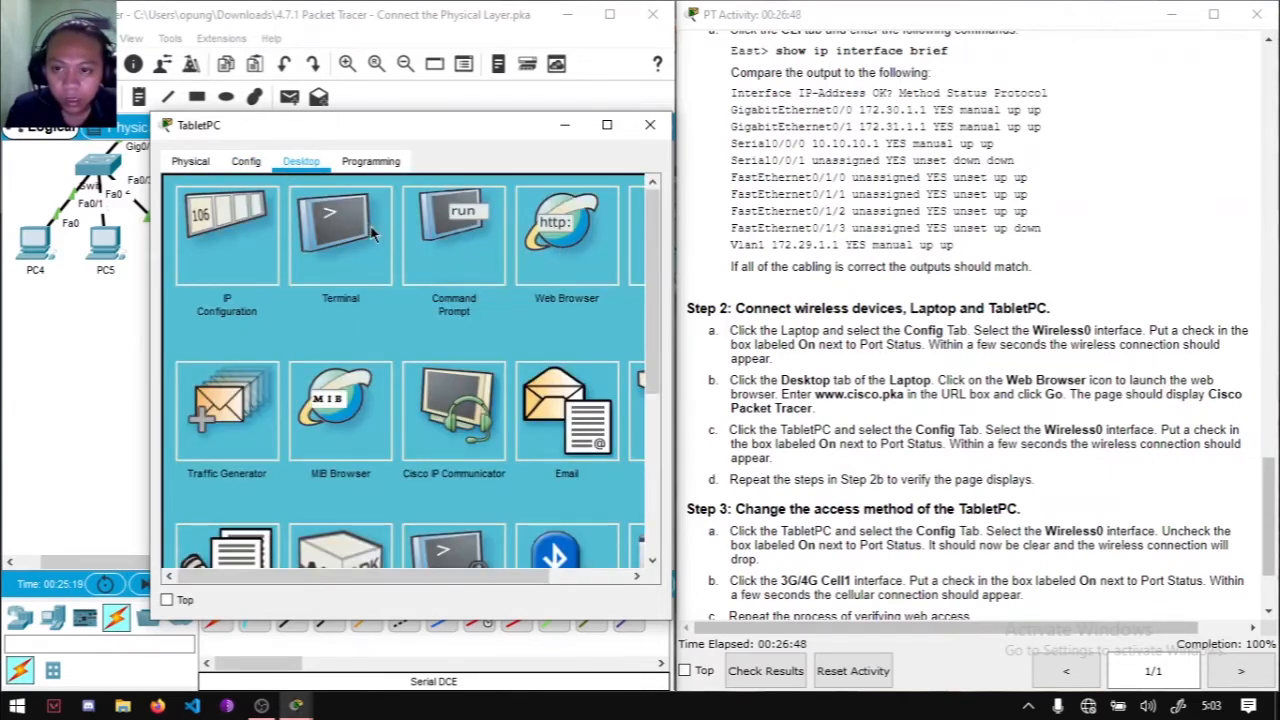
{"action": "left_click", "coordinate": [593, 252]}
{"action": "left_click", "coordinate": [414, 217]}
{"action": "type", "text": "www"}
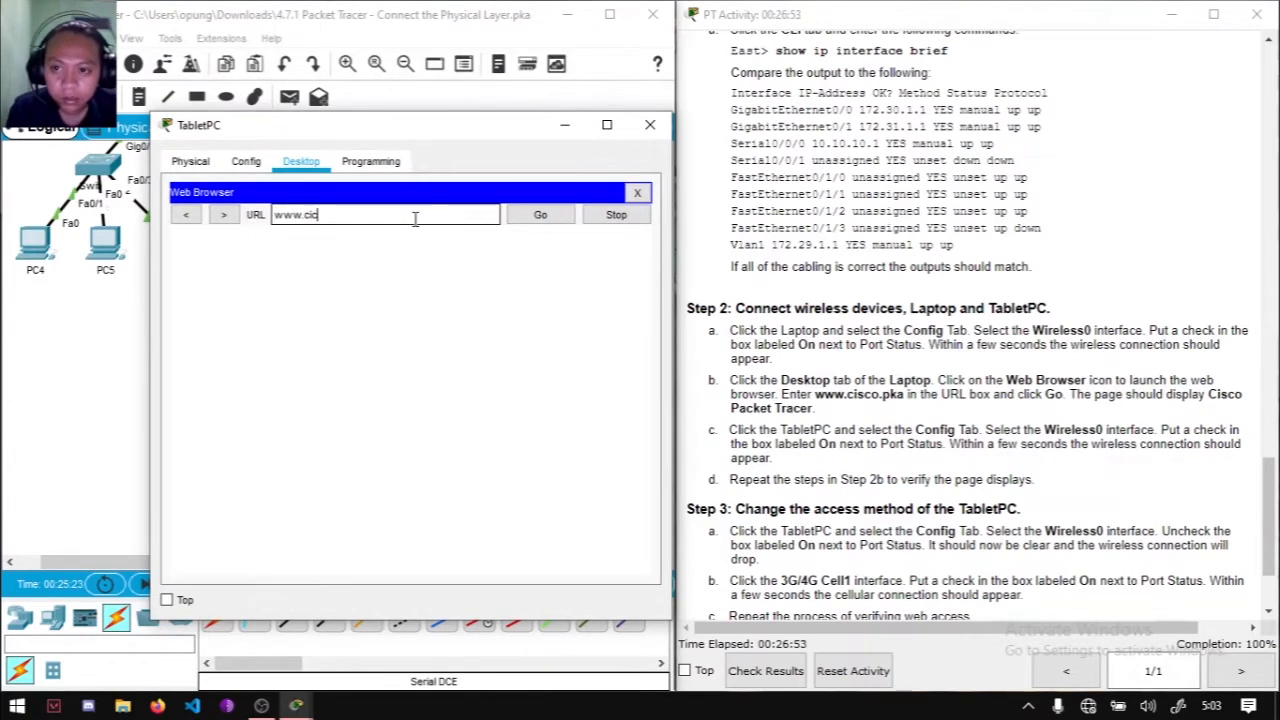
{"action": "type", "text": ".cisco.pka"}
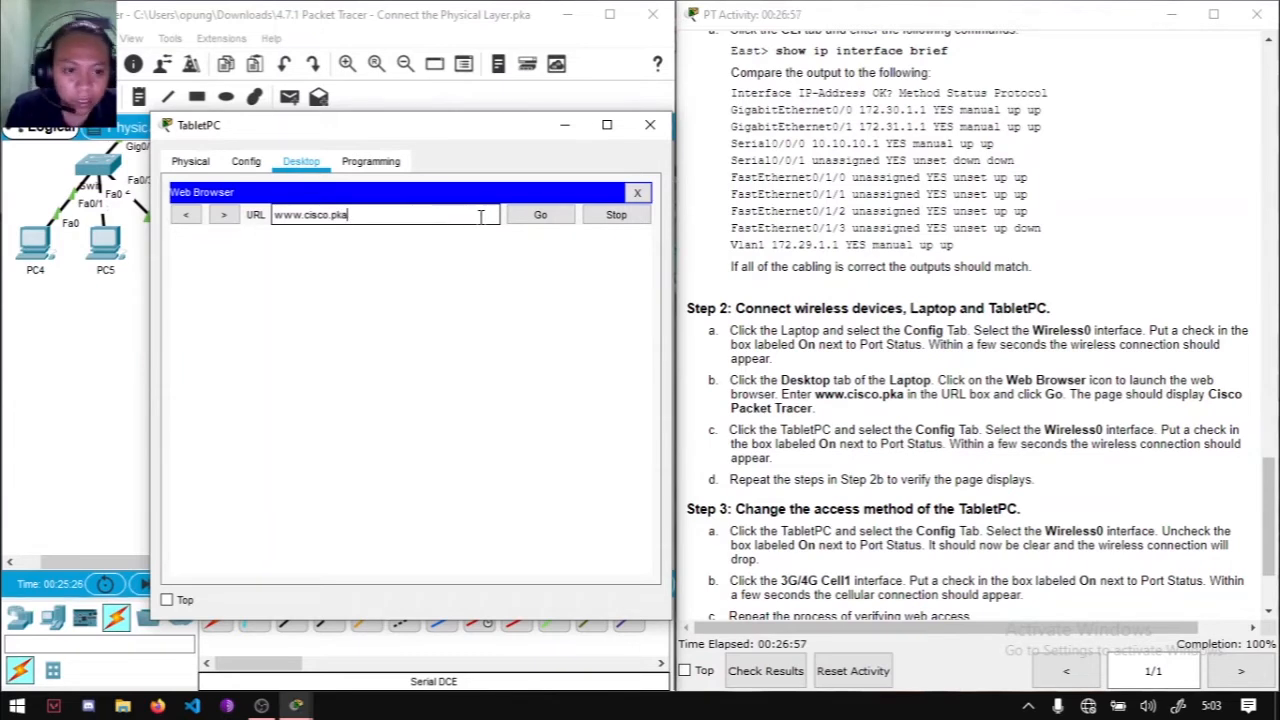
{"action": "left_click", "coordinate": [540, 215]}
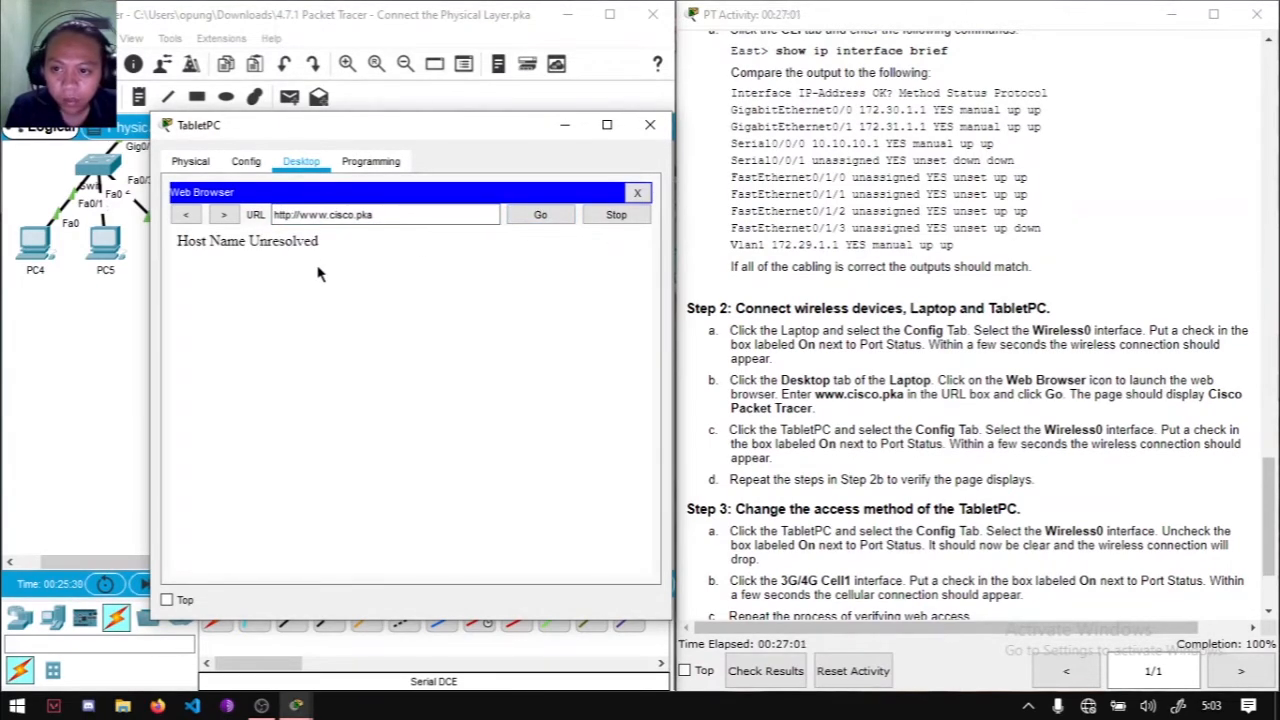
{"action": "left_click", "coordinate": [637, 192]}
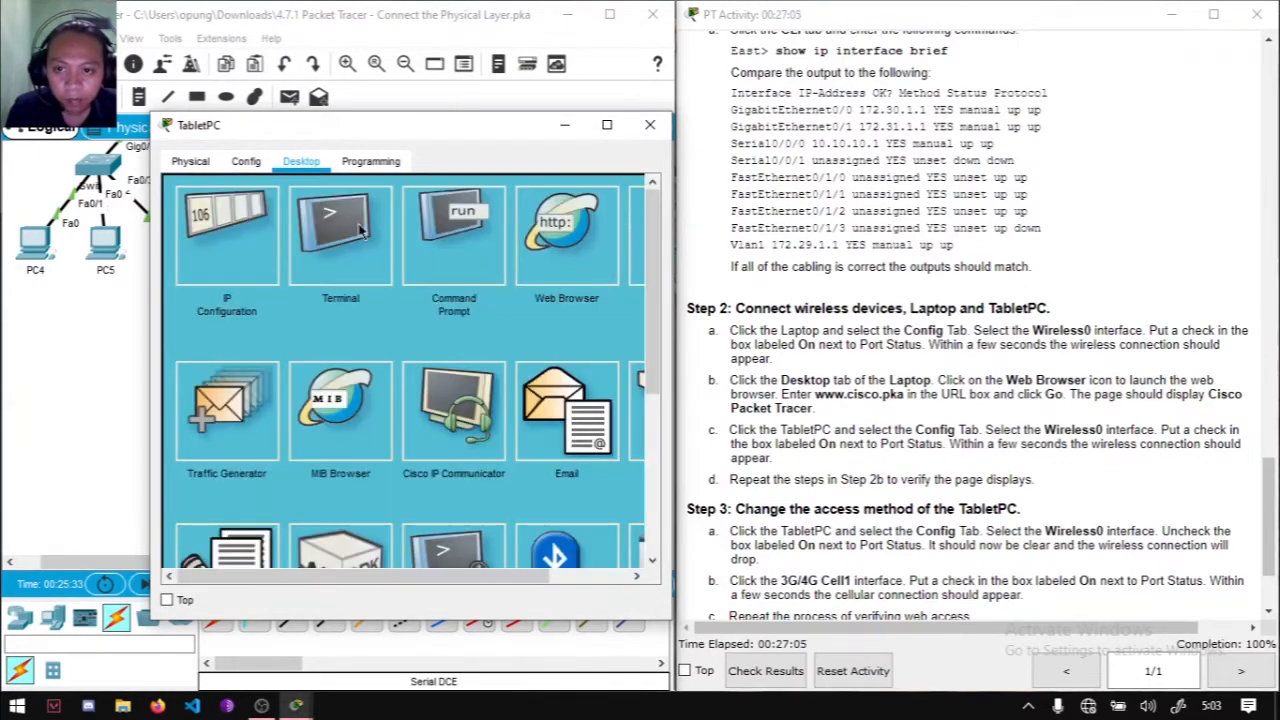
{"action": "left_click", "coordinate": [258, 162]}
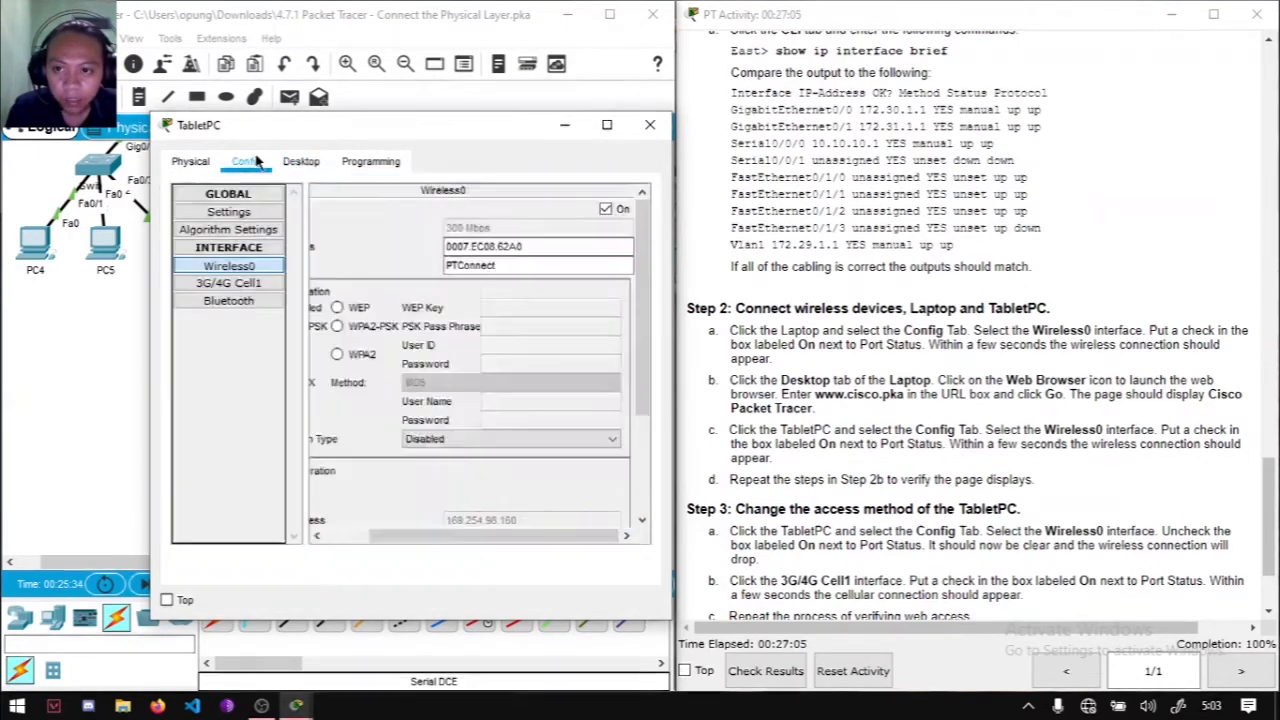
{"action": "left_click", "coordinate": [215, 268]}
{"action": "left_click_drag", "start_coordinate": [413, 537], "coordinate": [222, 187]}
{"action": "left_click", "coordinate": [301, 162]}
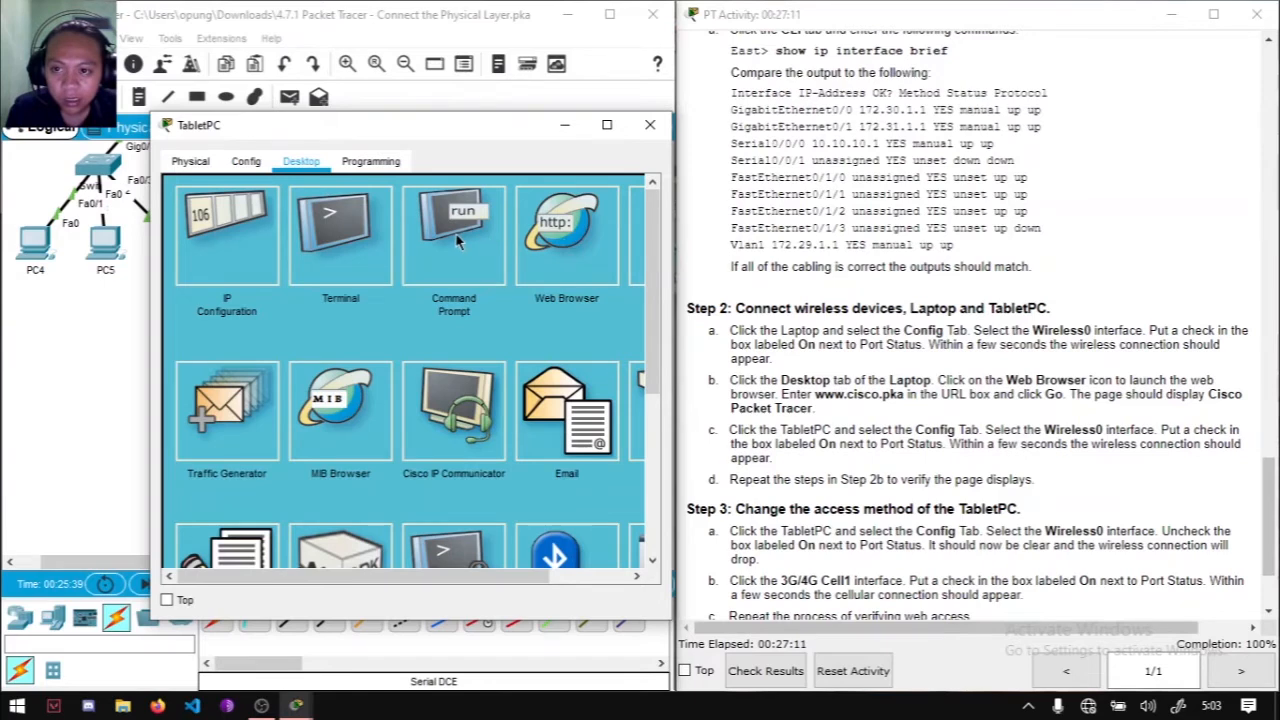
{"action": "left_click", "coordinate": [562, 235]}
{"action": "left_click", "coordinate": [423, 214]}
{"action": "type", "text": "s"}
{"action": "key", "text": "BackSpace"}
{"action": "type", "text": "www.cisco.pka"}
{"action": "key", "text": "Return"}
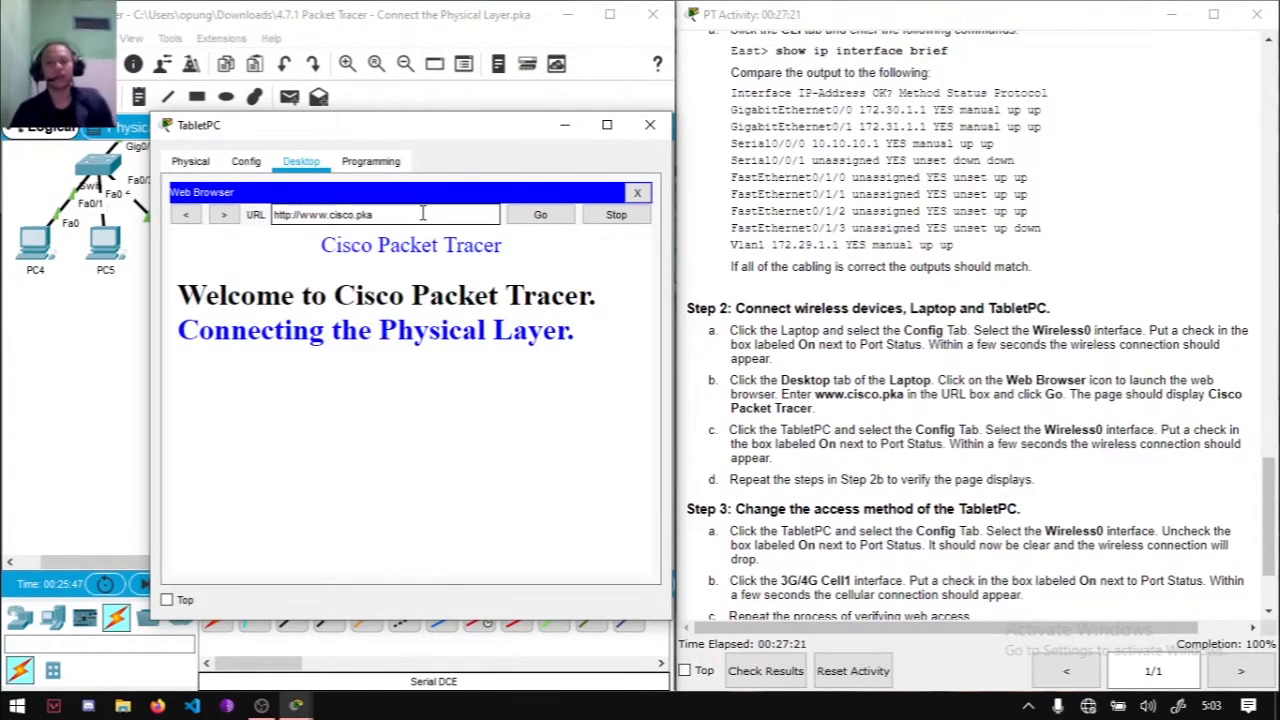
{"action": "left_click", "coordinate": [637, 192]}
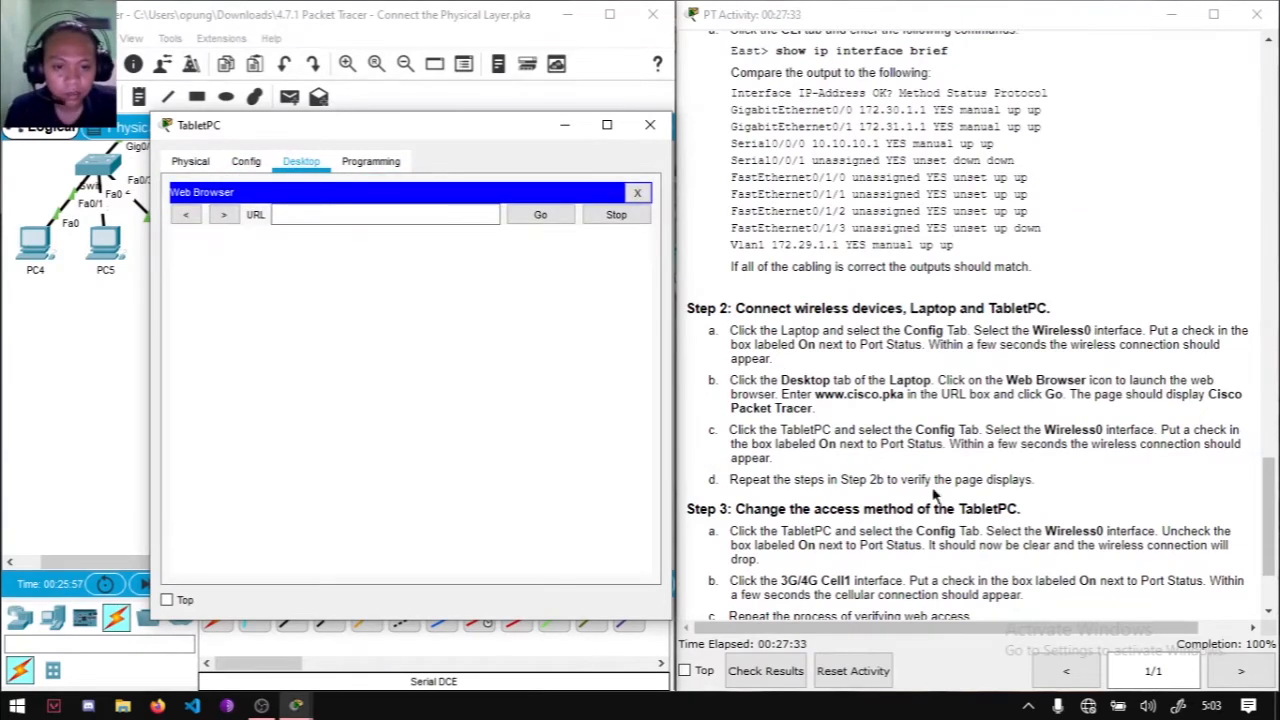
{"action": "left_click", "coordinate": [419, 212]}
{"action": "type", "text": "www.cisco.pka"}
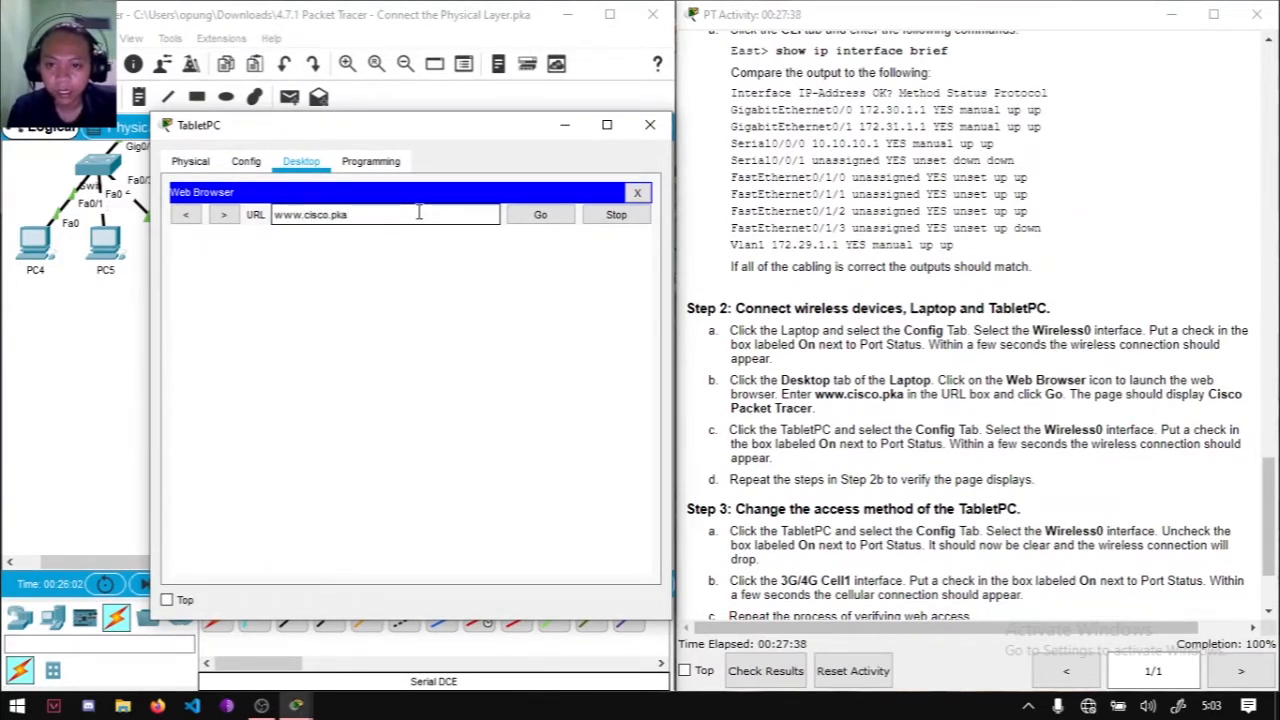
{"action": "left_click", "coordinate": [543, 213]}
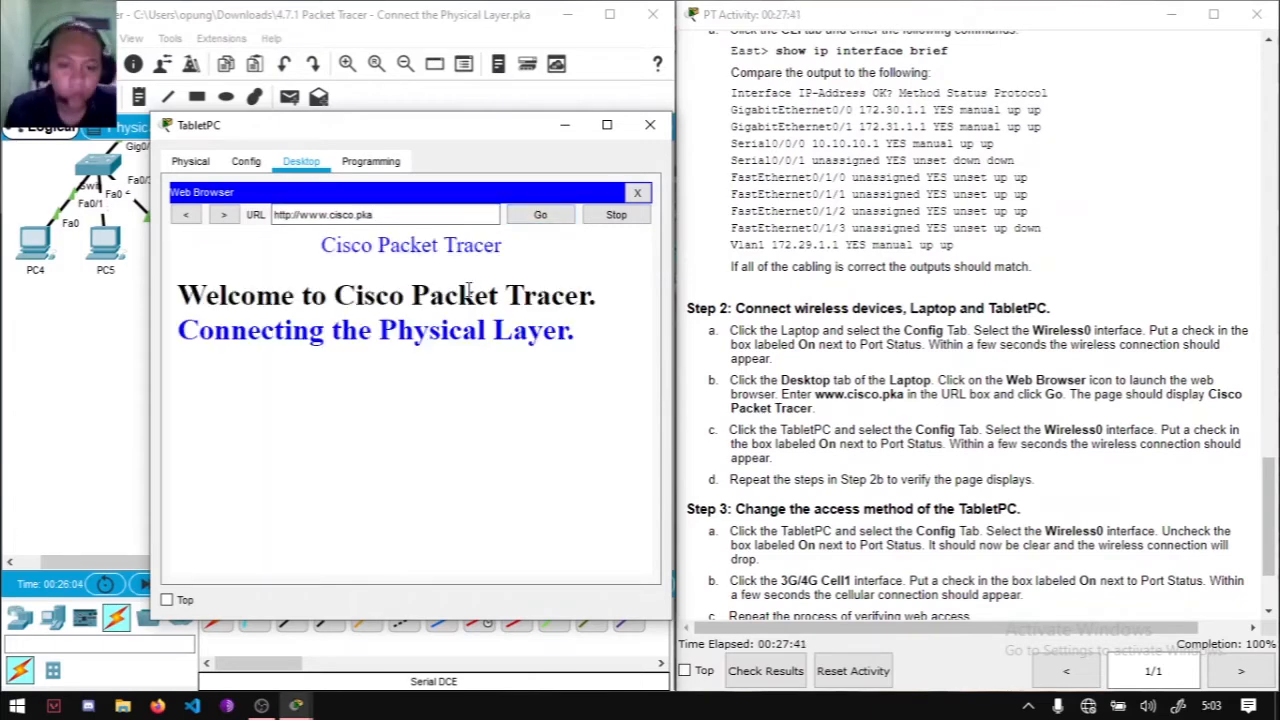
{"action": "left_click", "coordinate": [650, 124]}
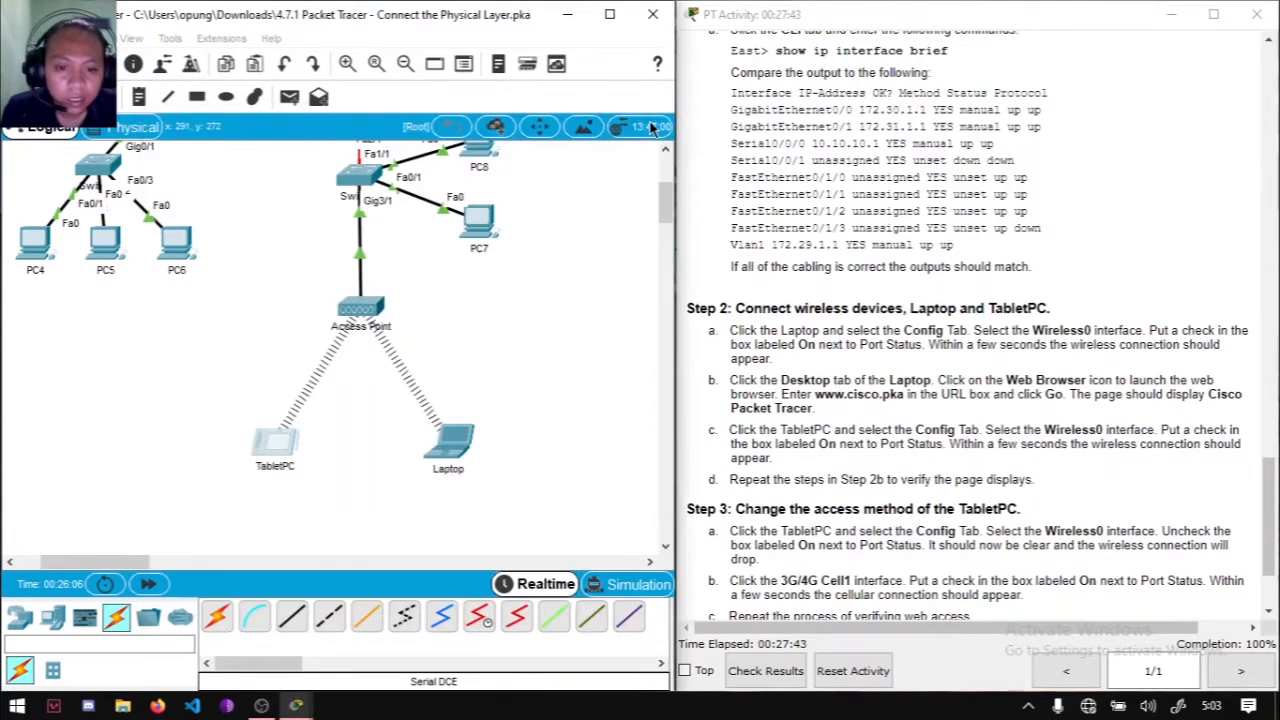
Step: Open the Laptop's Wireless0 interface settings and turn off its port status
{"action": "scroll", "coordinate": [818, 412], "scroll_direction": "down", "scroll_amount": 3}
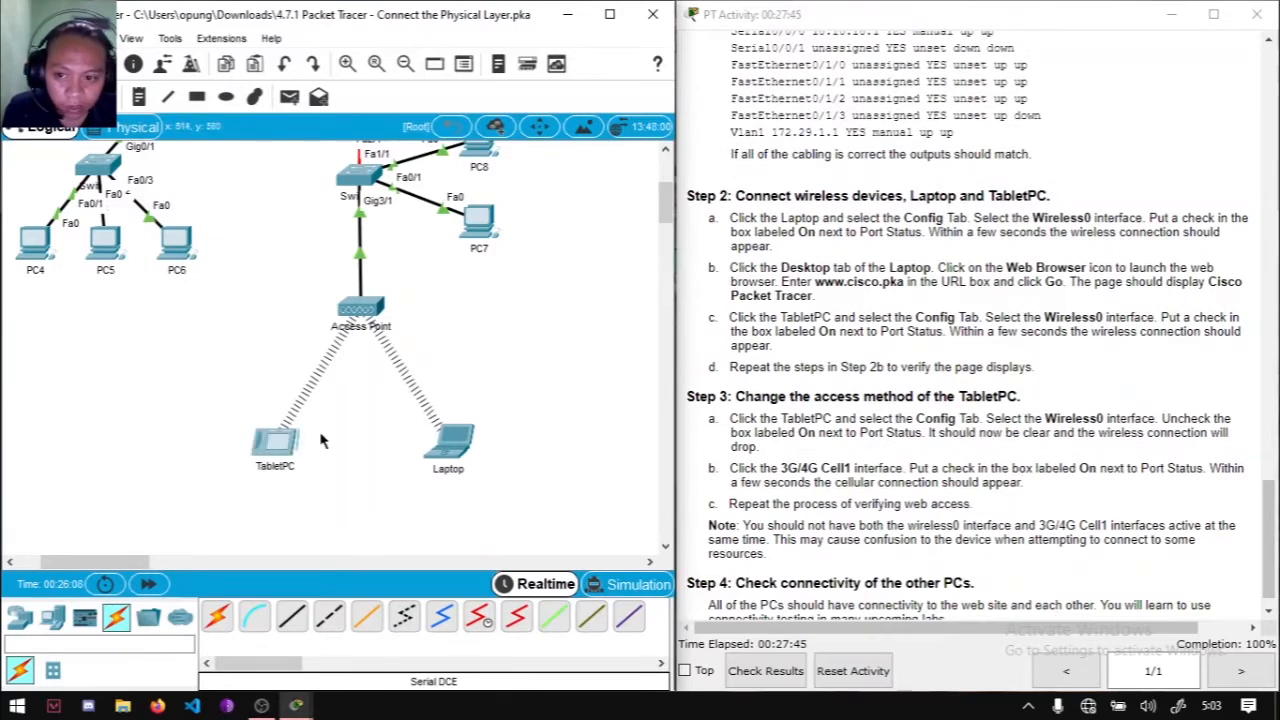
{"action": "left_click_drag", "start_coordinate": [279, 367], "coordinate": [460, 380]}
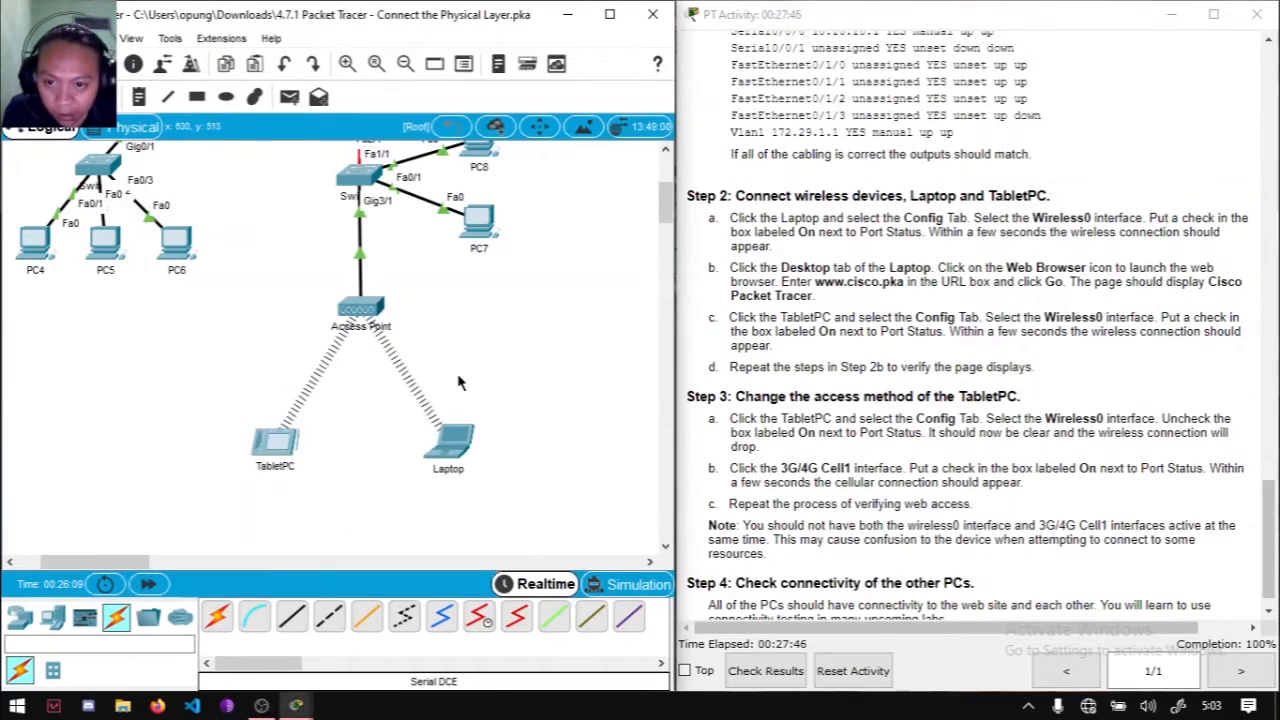
{"action": "left_click", "coordinate": [458, 448]}
{"action": "left_click_drag", "start_coordinate": [530, 105], "coordinate": [744, 102]}
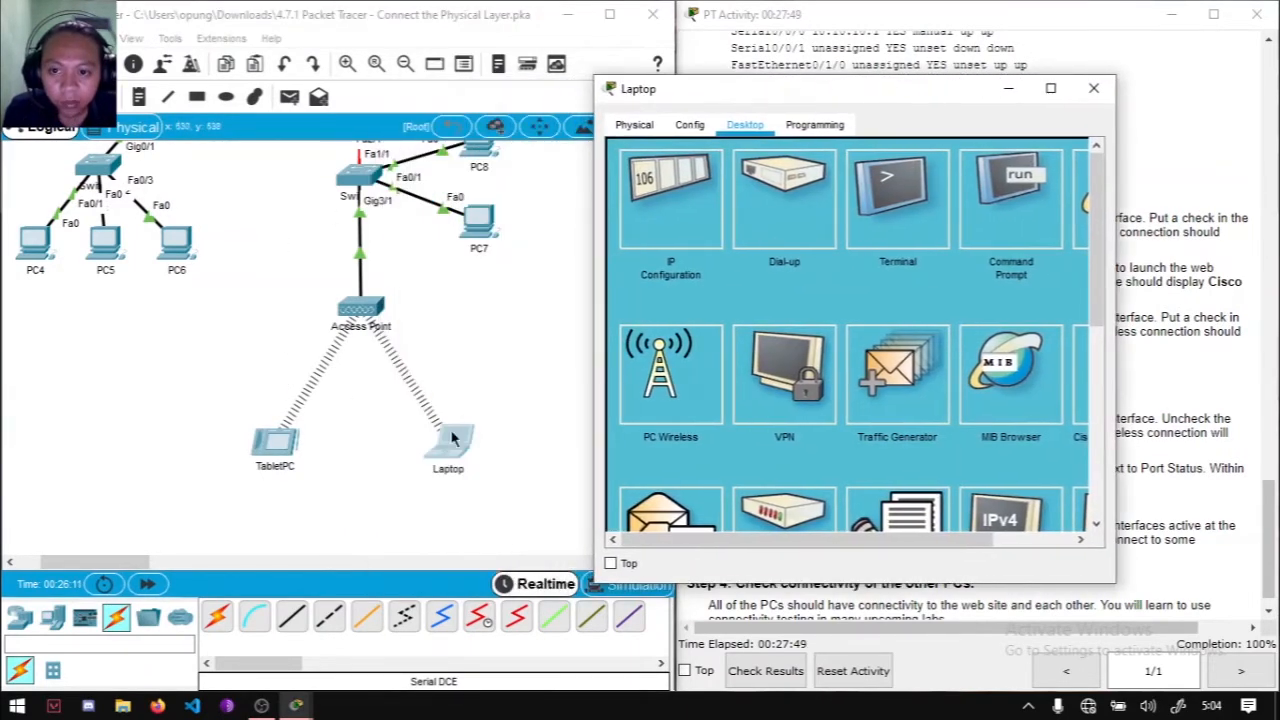
{"action": "left_click", "coordinate": [688, 134]}
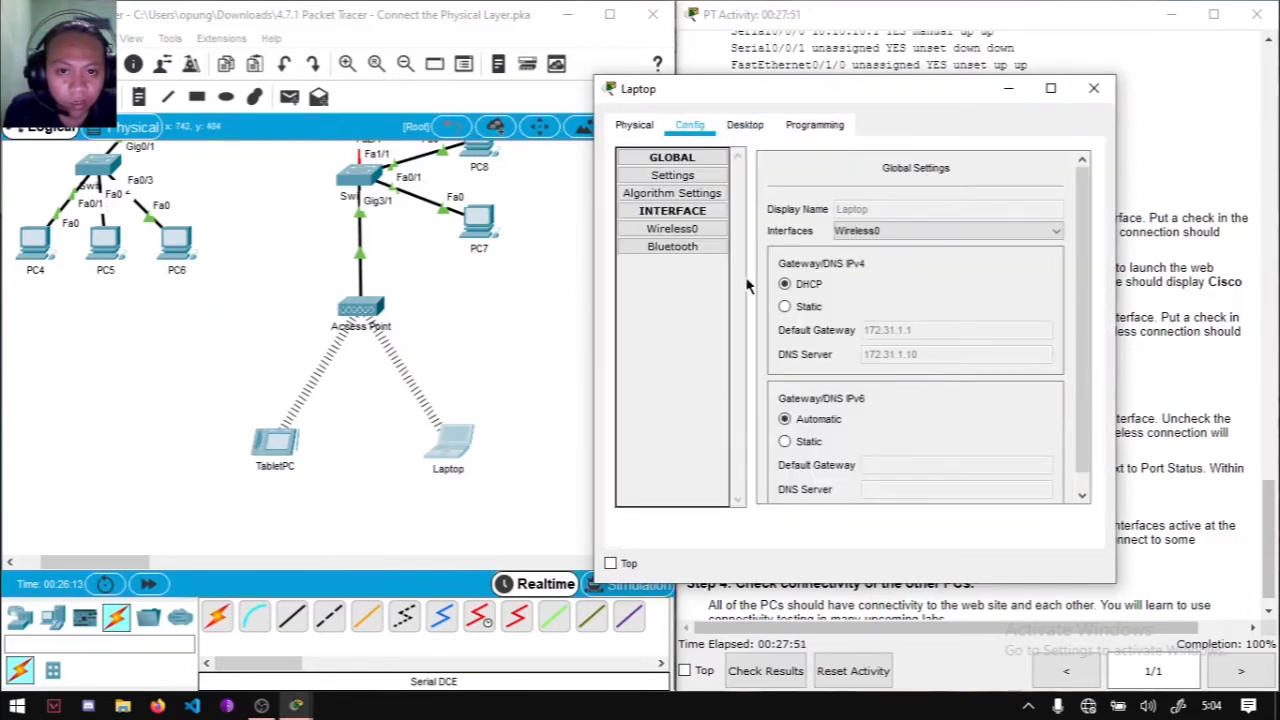
{"action": "left_click", "coordinate": [672, 229]}
{"action": "left_click_drag", "start_coordinate": [817, 499], "coordinate": [981, 485]}
{"action": "left_click", "coordinate": [1049, 172]}
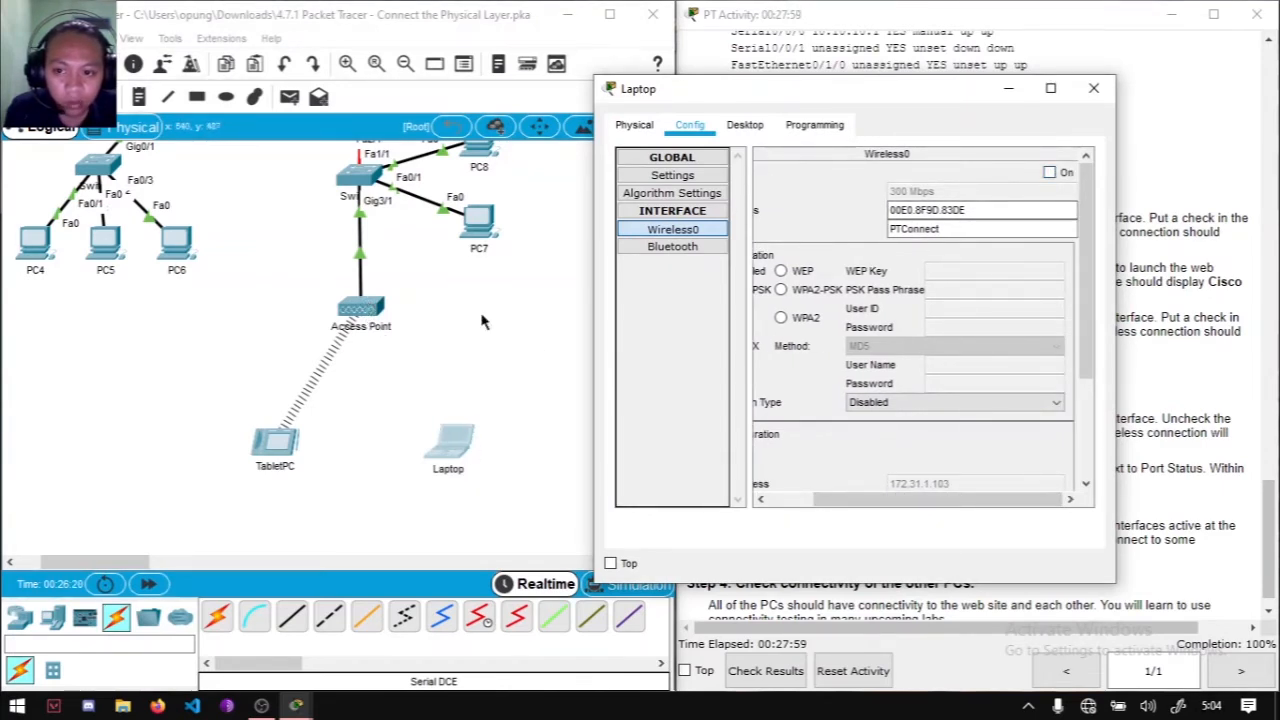
Step: Turn the Laptop's Wireless0 port status back on and display its desktop applications
{"action": "left_click_drag", "start_coordinate": [893, 508], "coordinate": [851, 508]}
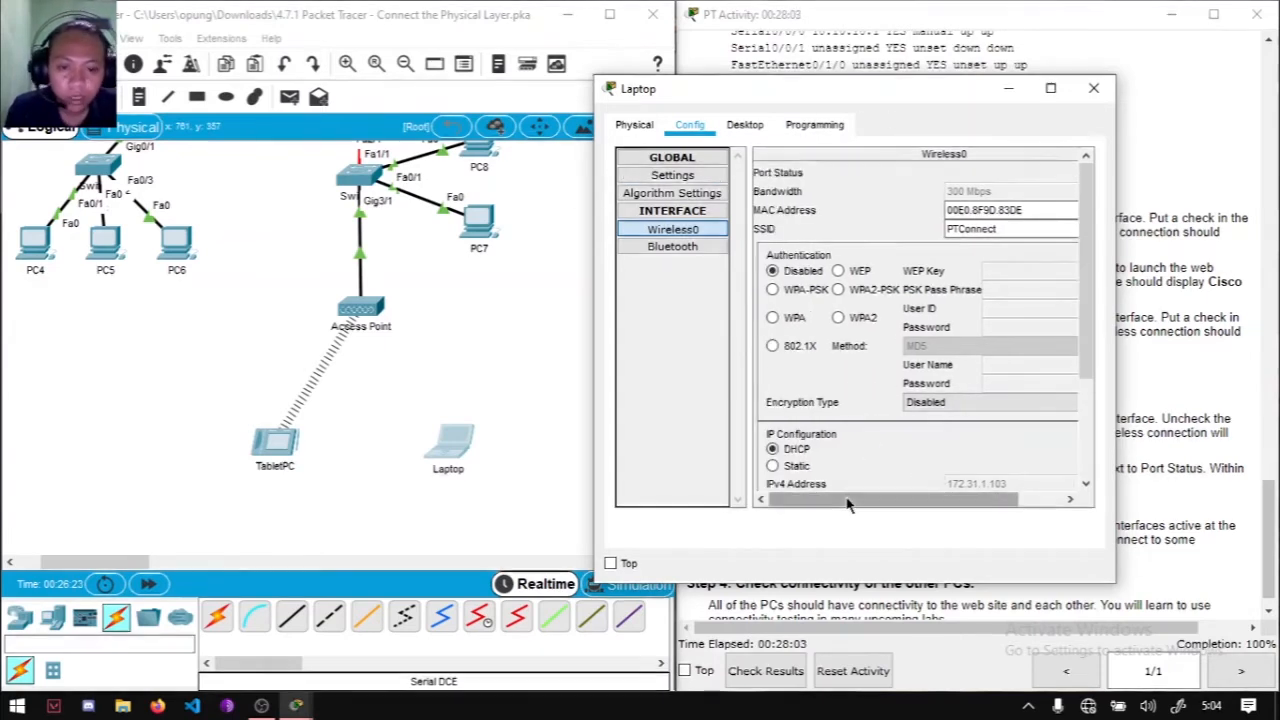
{"action": "left_click_drag", "start_coordinate": [880, 499], "coordinate": [935, 499]}
{"action": "left_click", "coordinate": [1049, 173]}
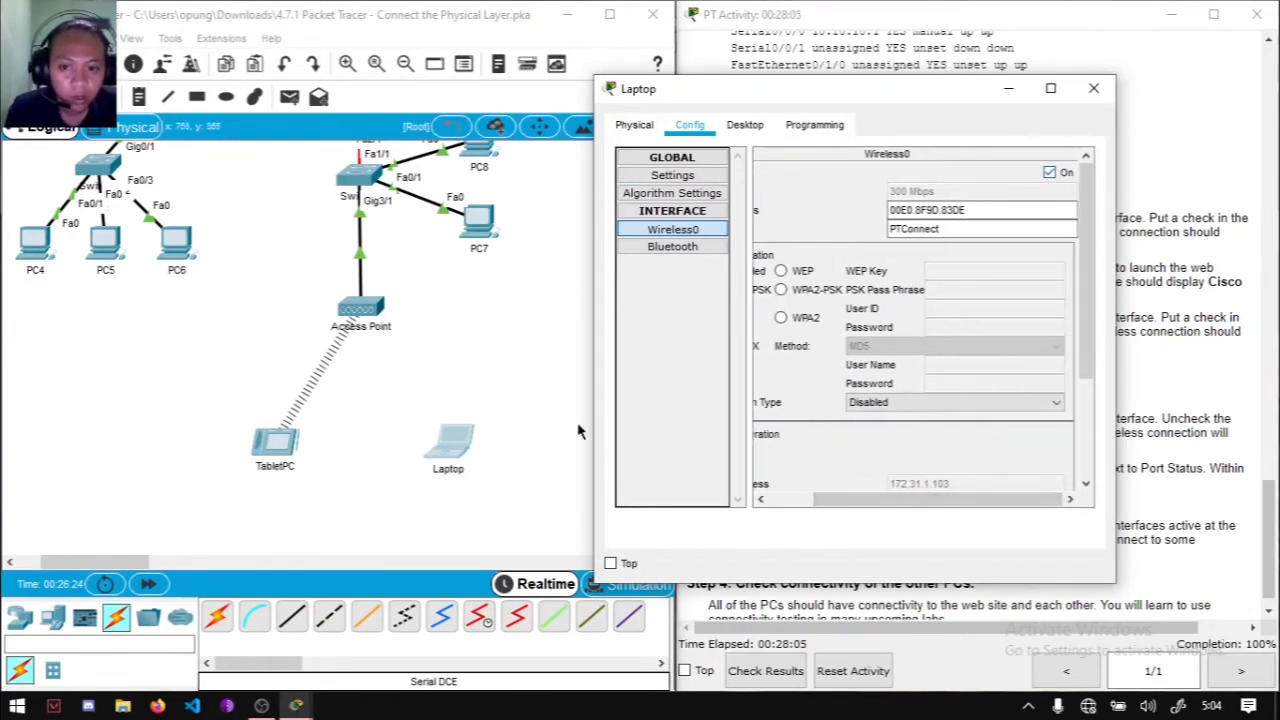
{"action": "left_click_drag", "start_coordinate": [942, 502], "coordinate": [896, 502]}
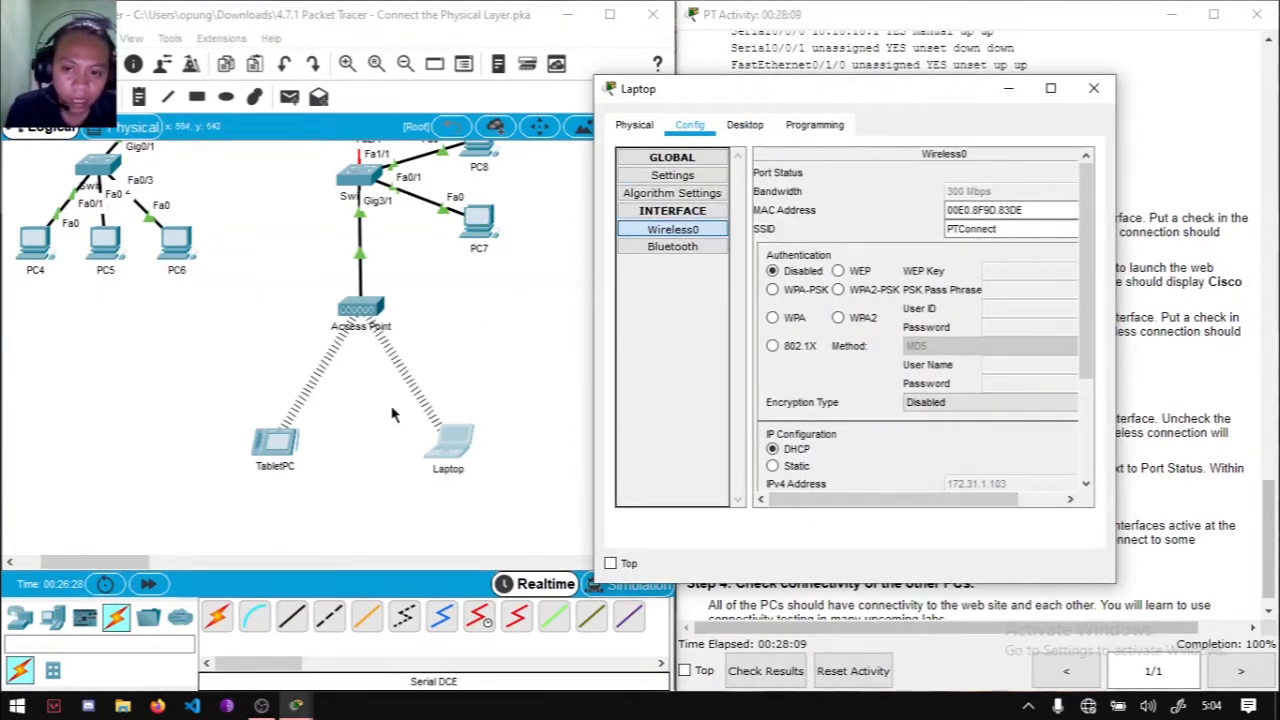
{"action": "left_click", "coordinate": [742, 125]}
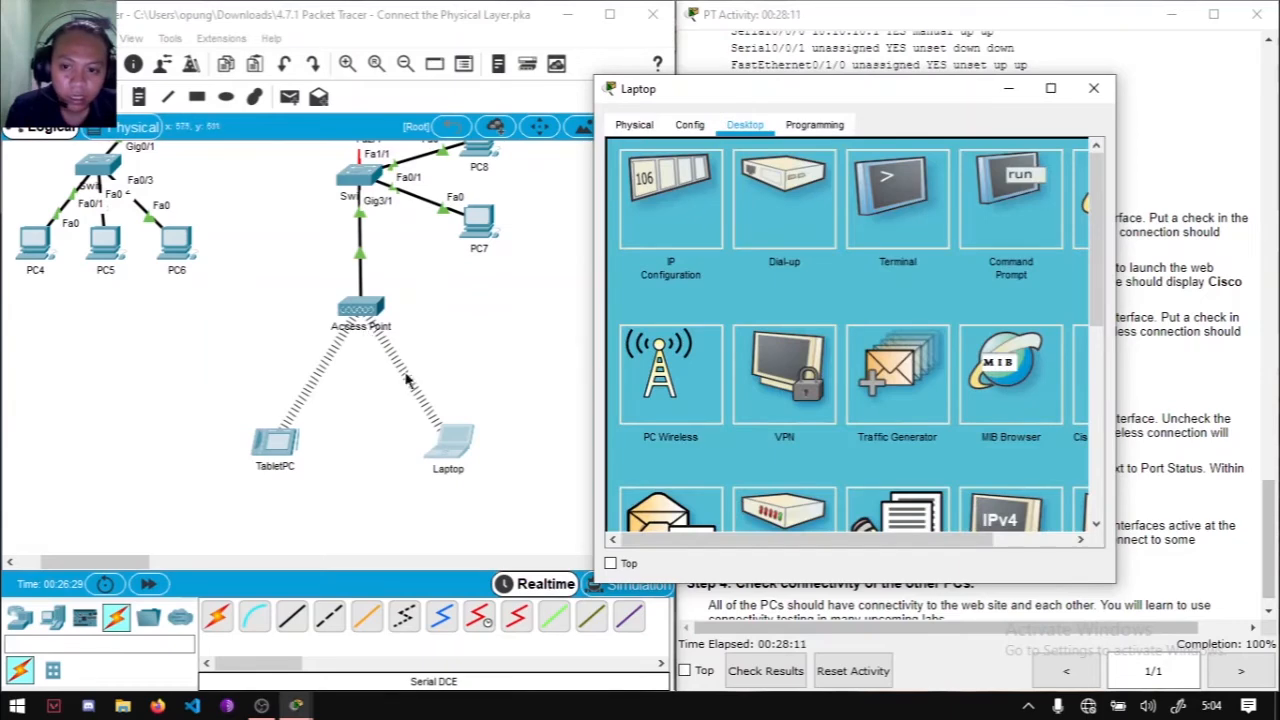
{"action": "left_click_drag", "start_coordinate": [858, 541], "coordinate": [936, 541]}
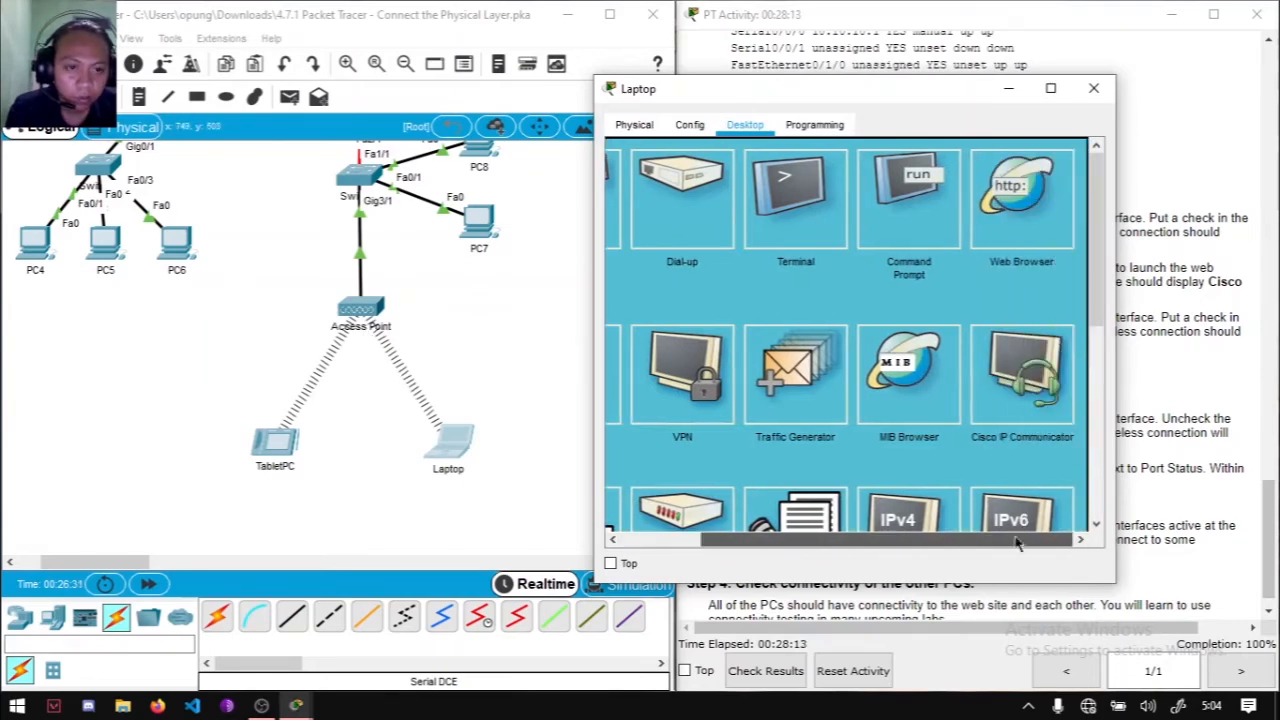
{"action": "left_click", "coordinate": [1091, 91]}
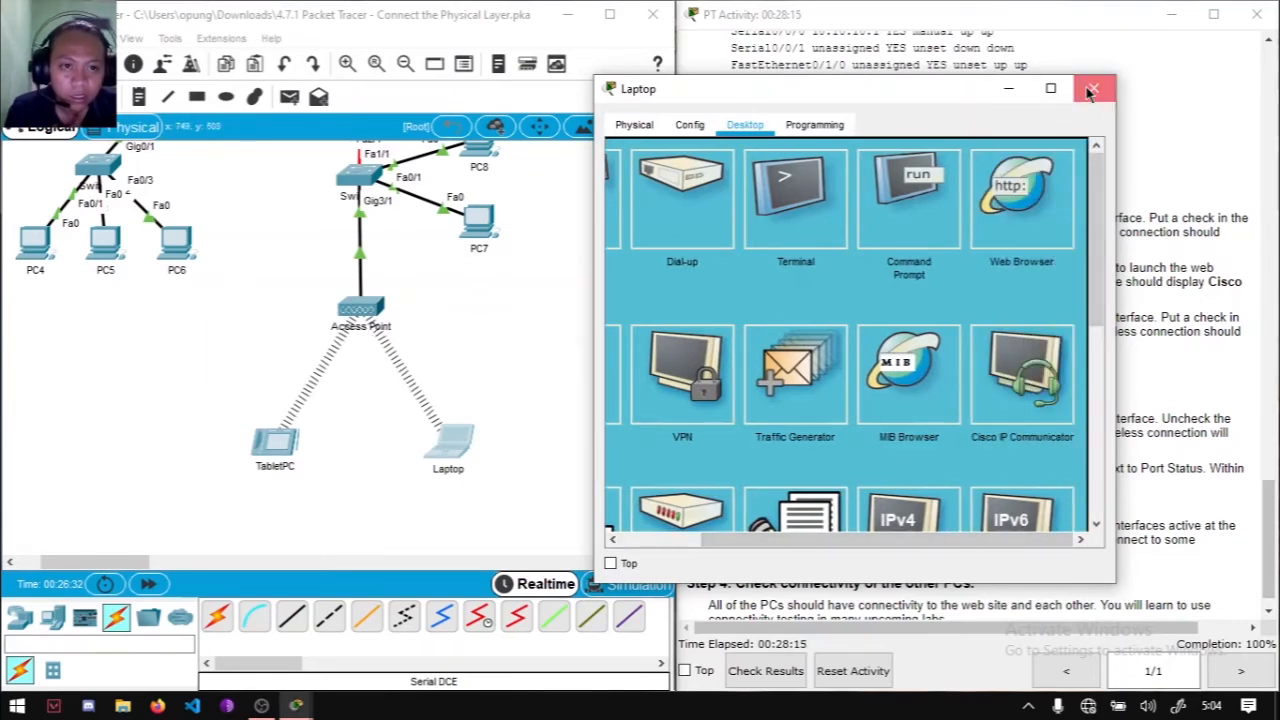
{"action": "scroll", "coordinate": [896, 215], "scroll_direction": "down", "scroll_amount": 1}
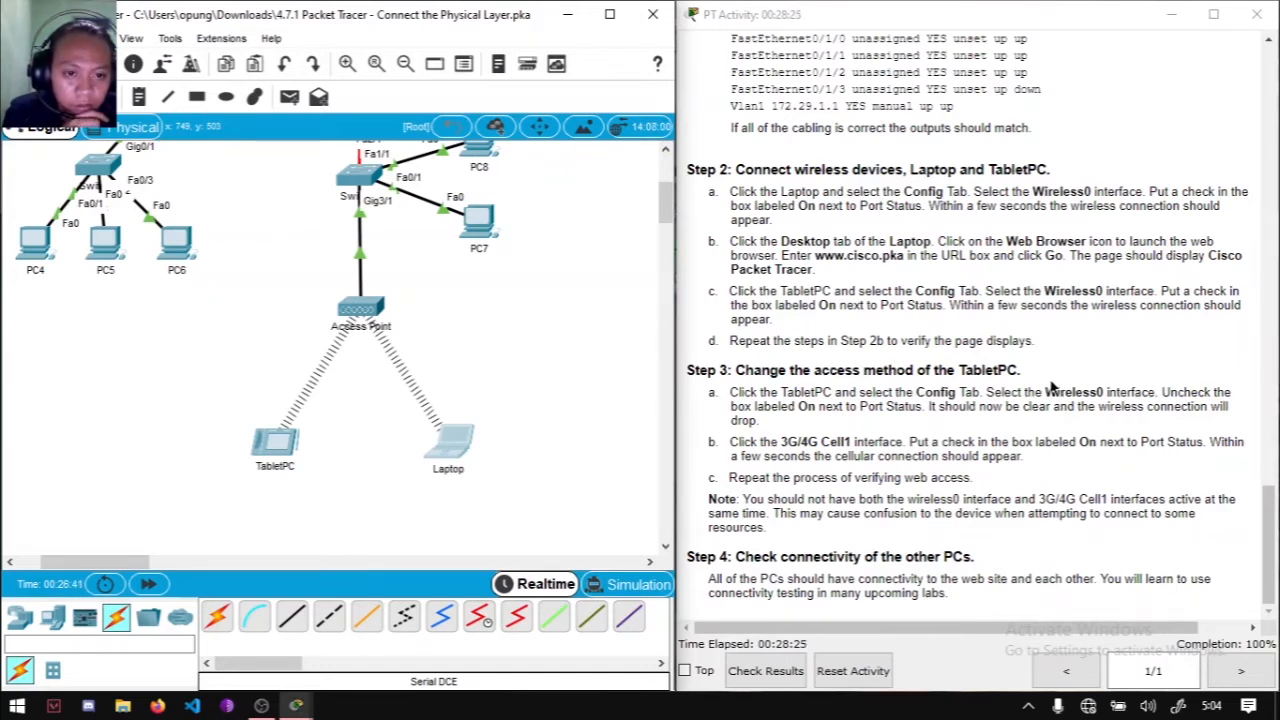
Step: Open the TabletPC's Wireless0 interface settings and turn off its port status
{"action": "left_click", "coordinate": [270, 457]}
{"action": "left_click_drag", "start_coordinate": [713, 97], "coordinate": [427, 95]}
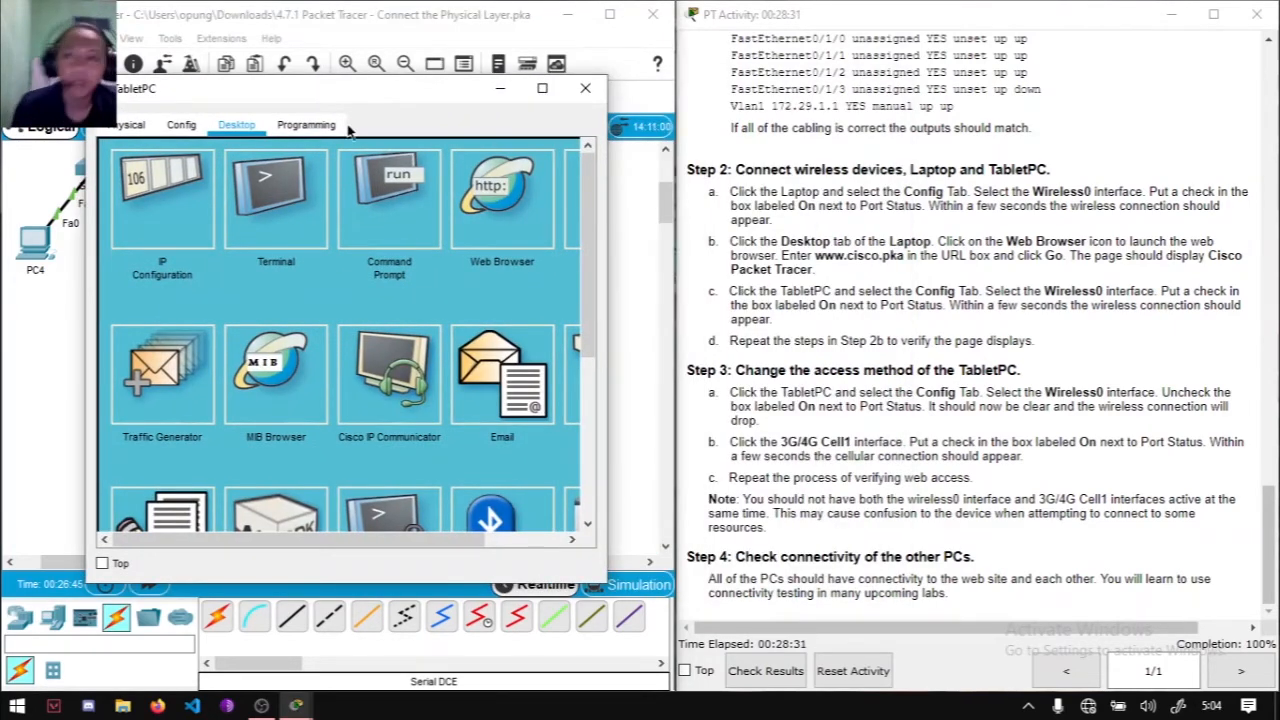
{"action": "left_click", "coordinate": [177, 126]}
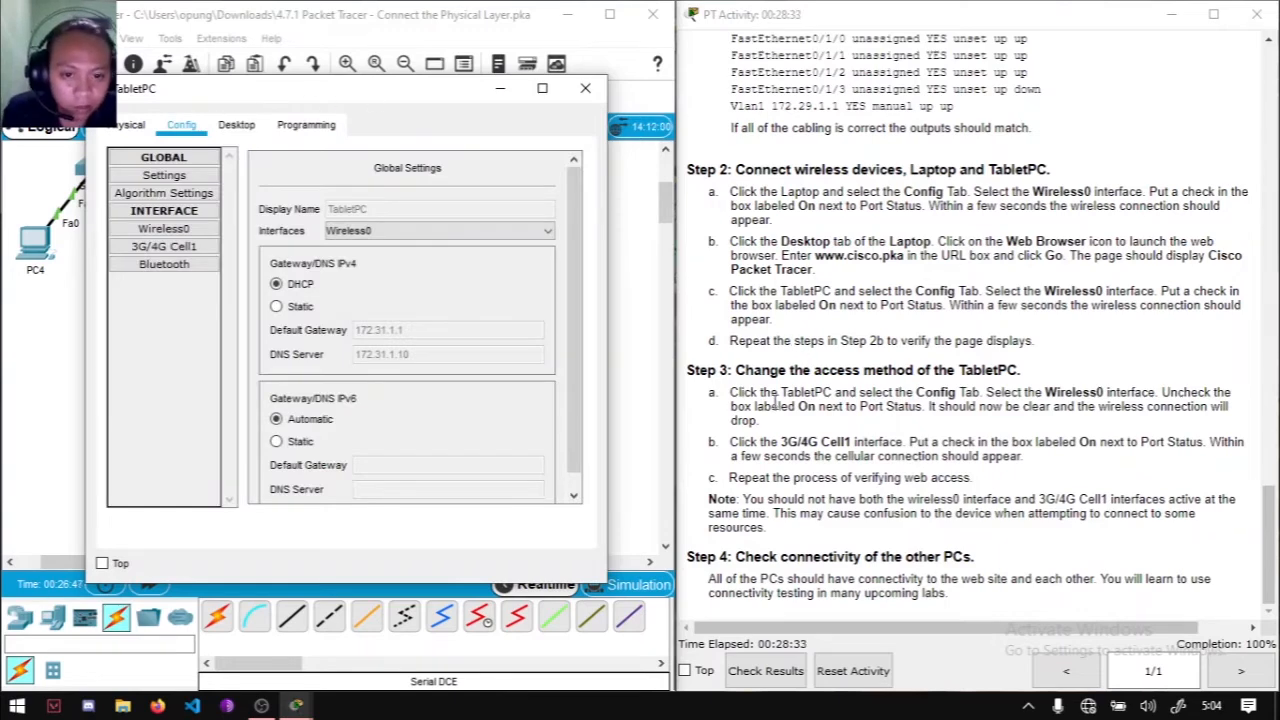
{"action": "left_click", "coordinate": [166, 229]}
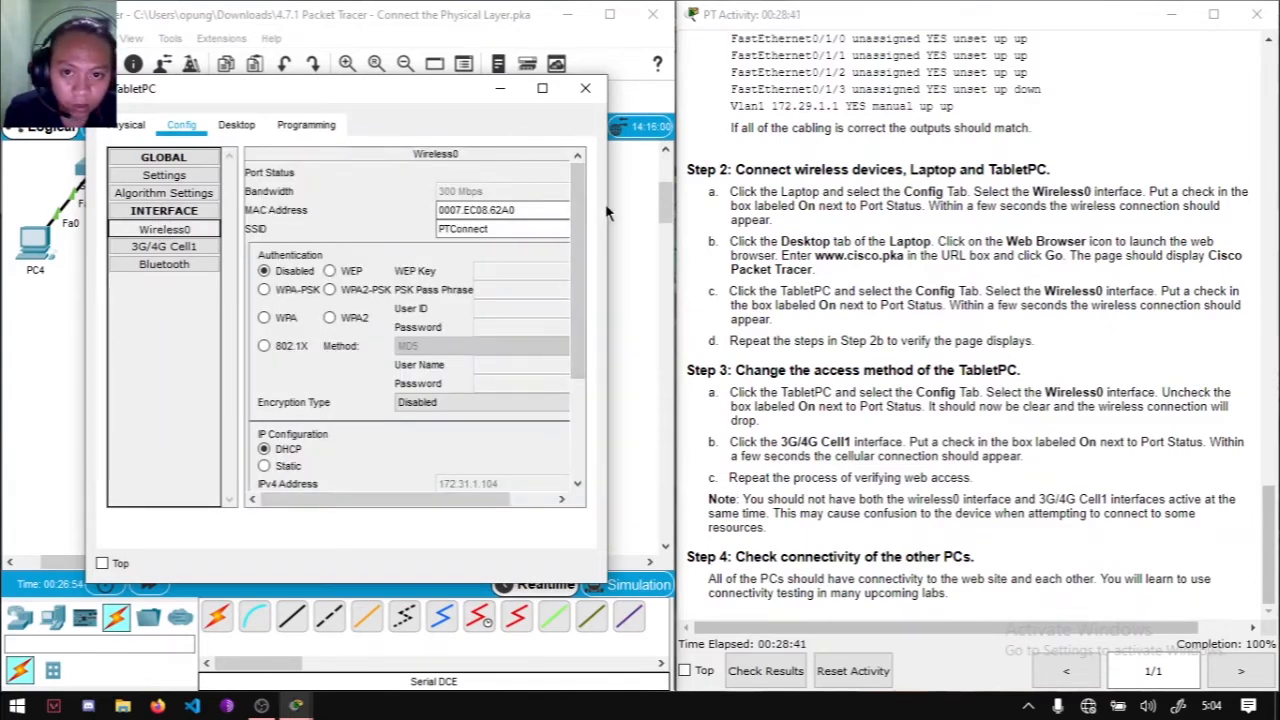
{"action": "left_click_drag", "start_coordinate": [634, 203], "coordinate": [703, 204]}
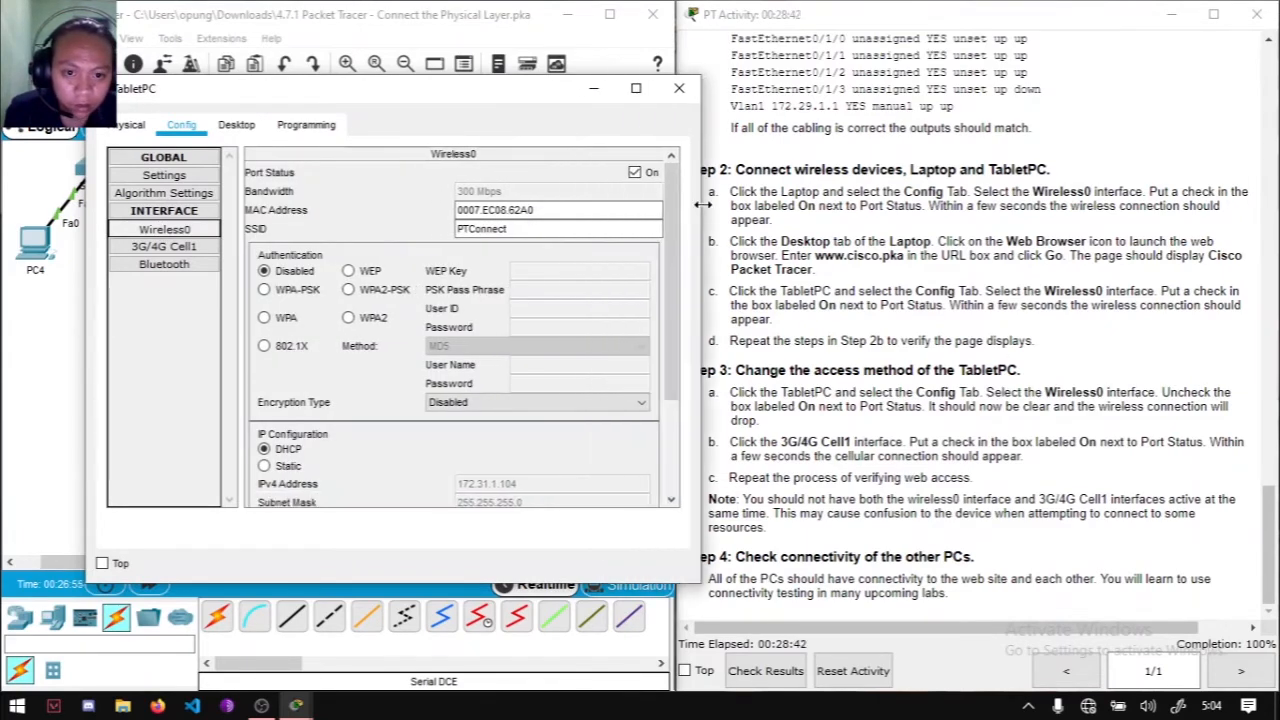
{"action": "left_click", "coordinate": [634, 172]}
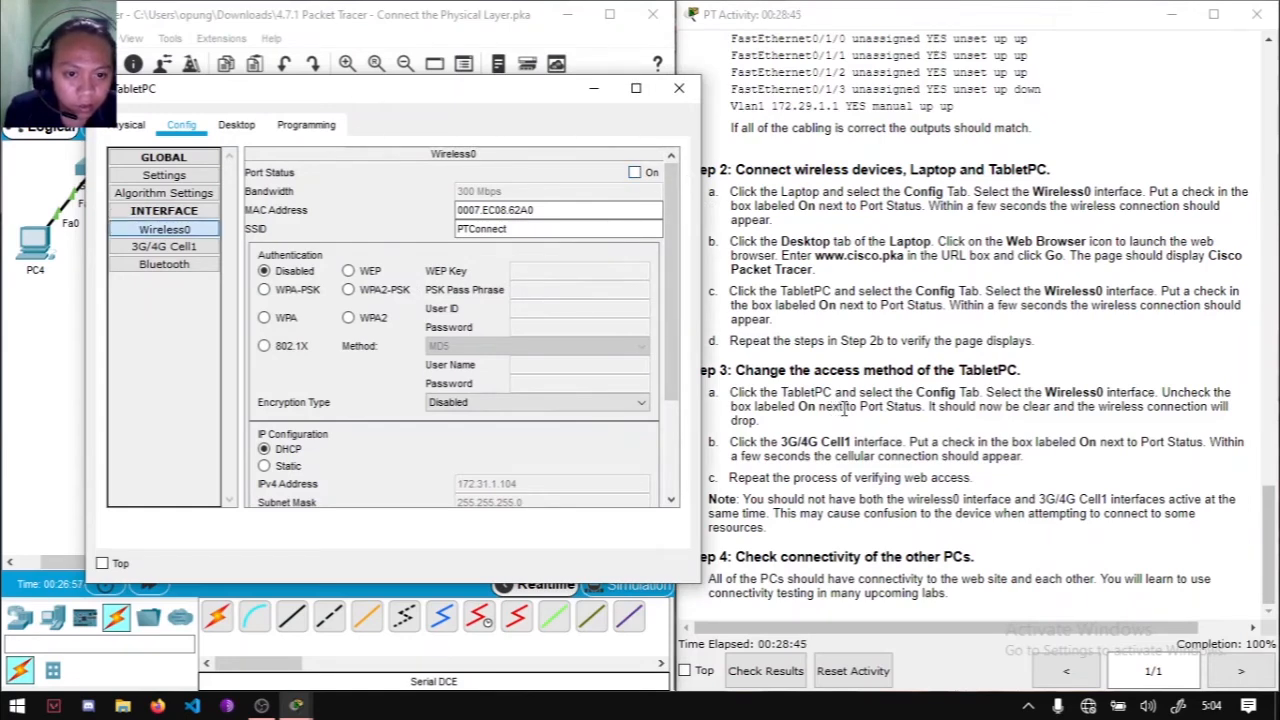
Step: Turn on the port status of the TabletPC's 3G/4G Cell1 interface
{"action": "mouse_move", "coordinate": [513, 109]}
{"action": "left_mouse_down"}
{"action": "mouse_move", "coordinate": [920, 149]}
{"action": "mouse_move", "coordinate": [914, 137]}
{"action": "mouse_move", "coordinate": [770, 165]}
{"action": "mouse_move", "coordinate": [527, 126]}
{"action": "left_mouse_up"}
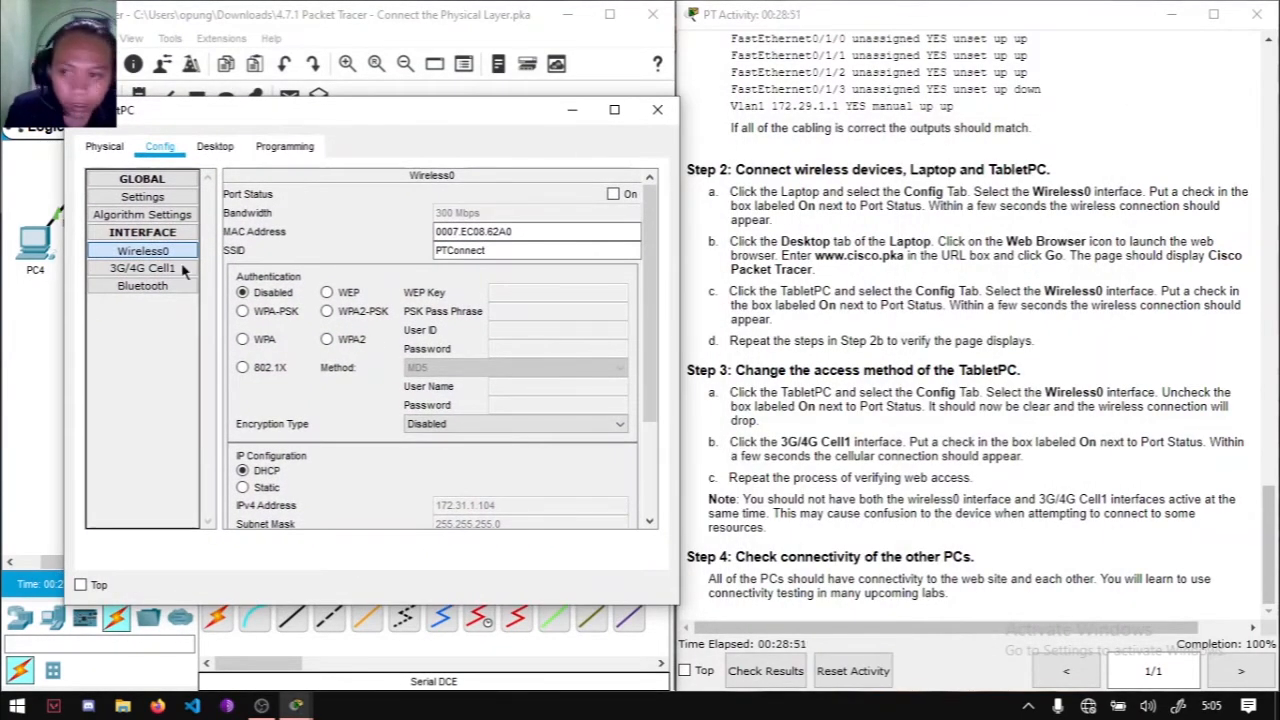
{"action": "left_click", "coordinate": [135, 270]}
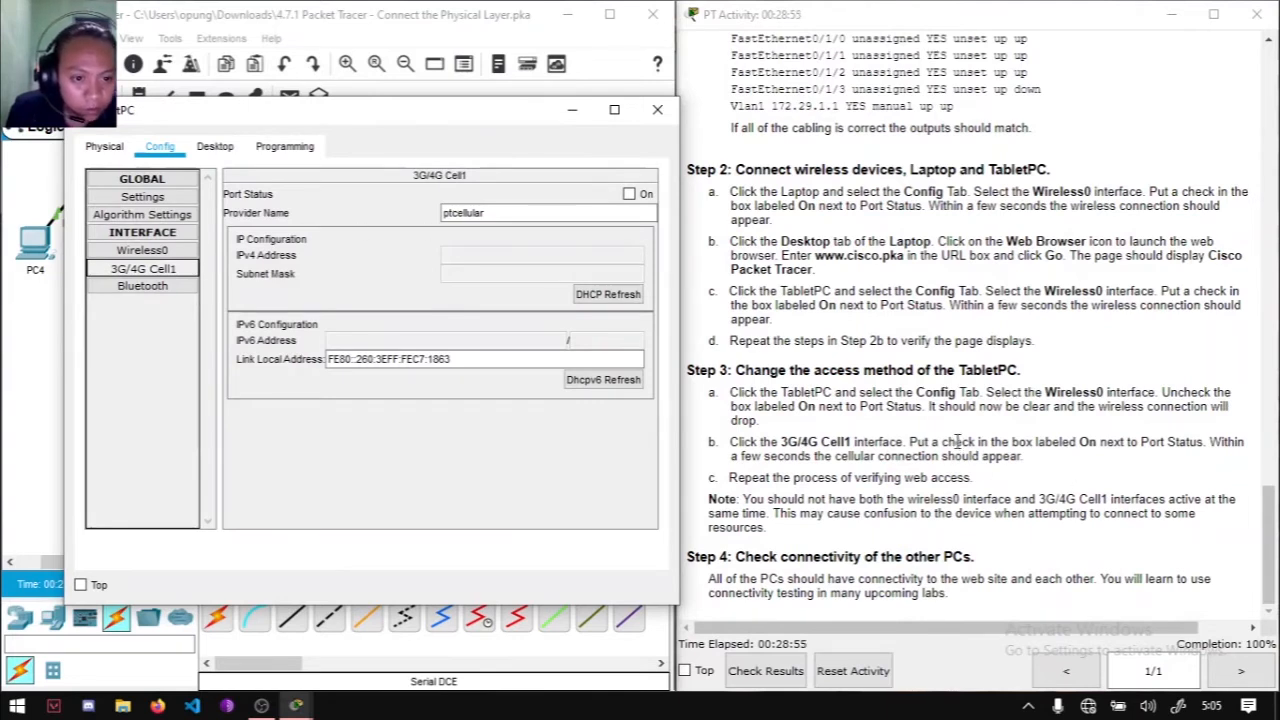
{"action": "left_click", "coordinate": [628, 194]}
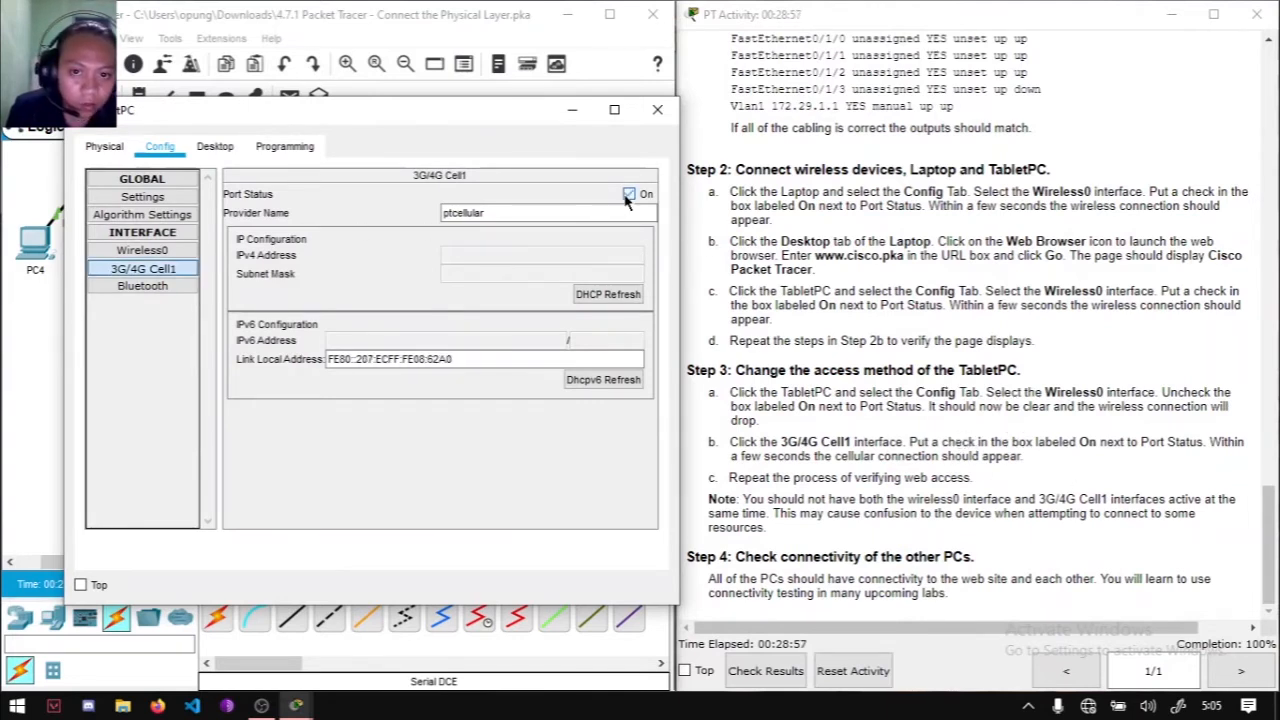
Step: Examine the TabletPC's cellular link to Cell Tower0 and the path through the rest of the topology
{"action": "left_click_drag", "start_coordinate": [353, 124], "coordinate": [810, 150]}
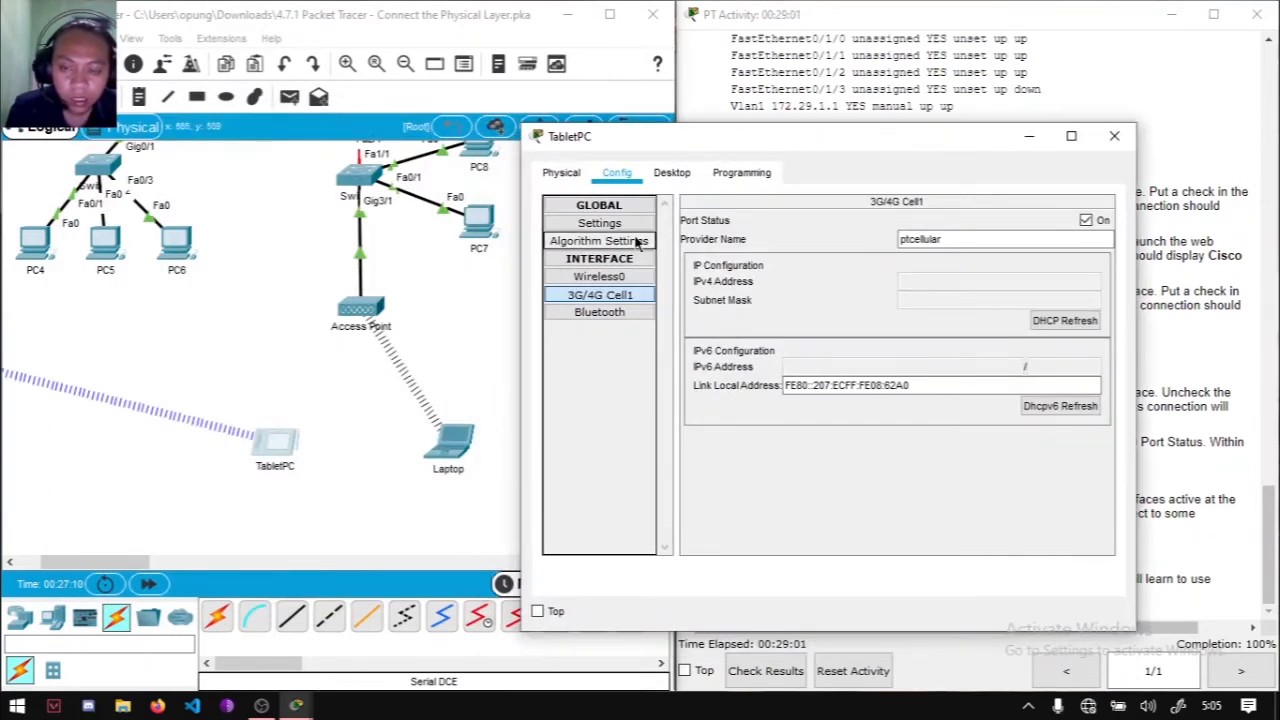
{"action": "left_click_drag", "start_coordinate": [86, 562], "coordinate": [46, 562]}
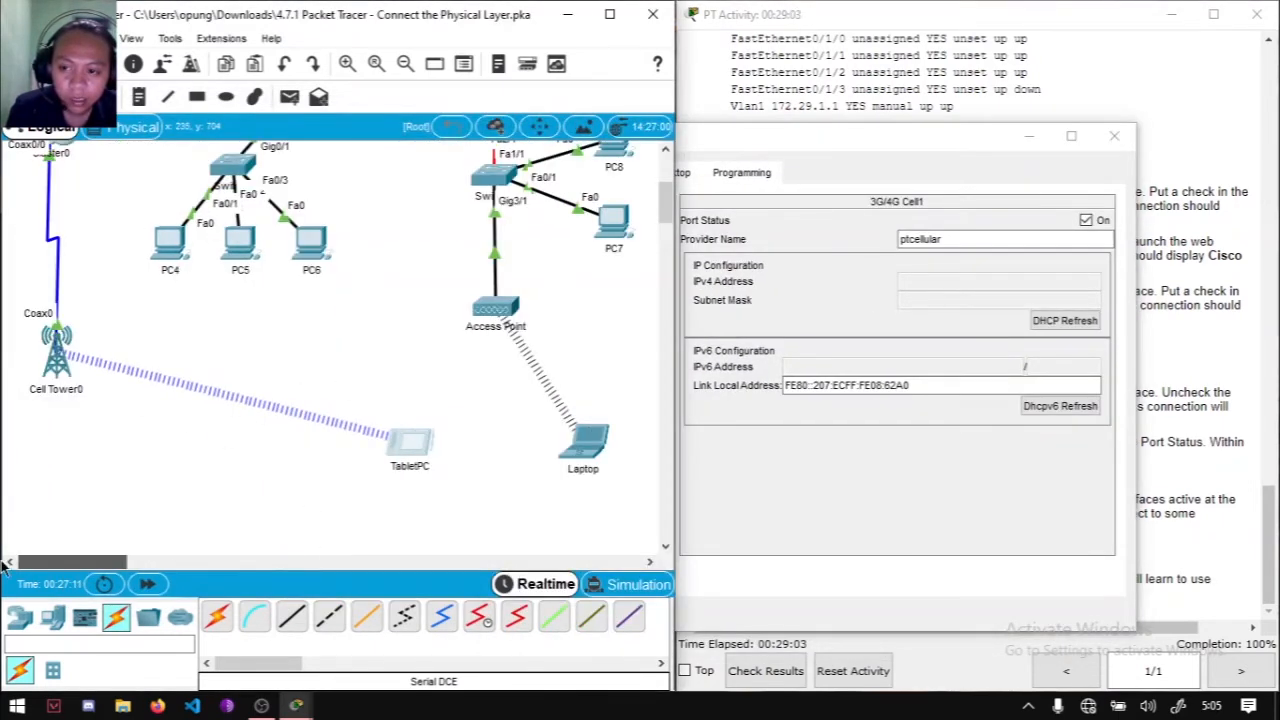
{"action": "scroll", "coordinate": [62, 378], "scroll_direction": "up", "scroll_amount": 3}
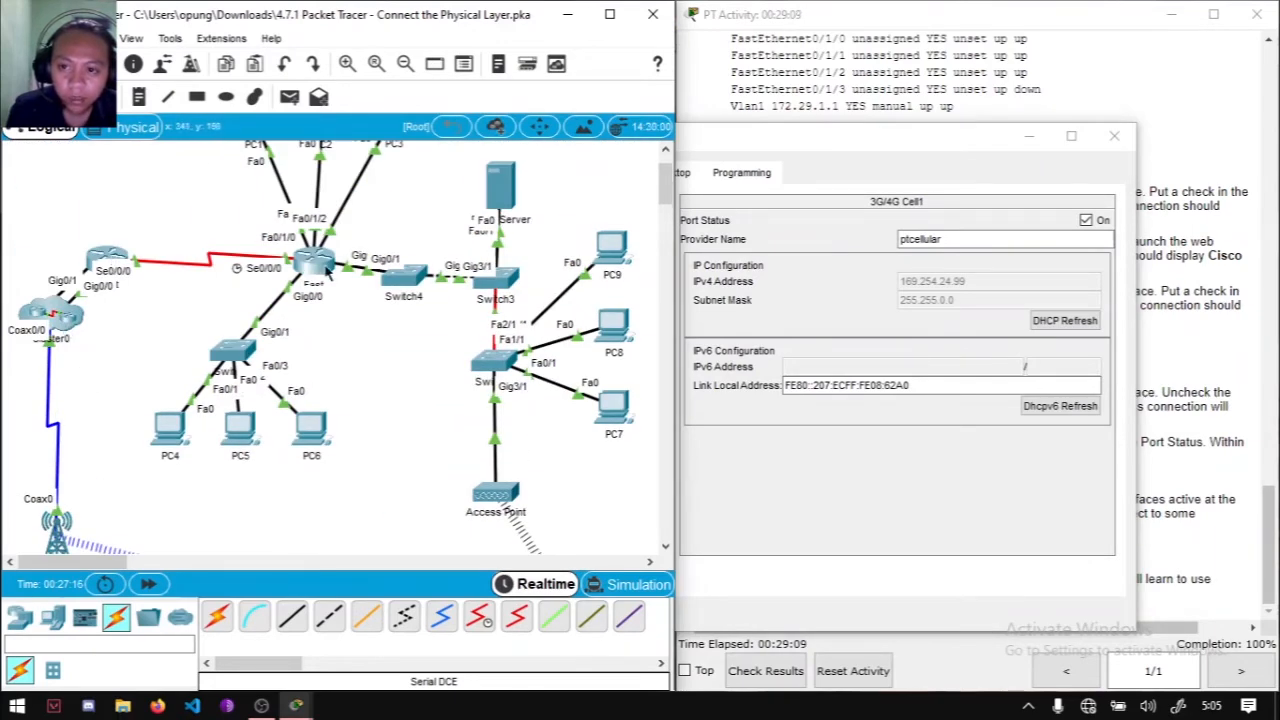
{"action": "scroll", "coordinate": [320, 300], "scroll_direction": "up", "scroll_amount": 1}
{"action": "scroll", "coordinate": [320, 315], "scroll_direction": "down", "scroll_amount": 3}
{"action": "scroll", "coordinate": [312, 315], "scroll_direction": "up", "scroll_amount": 2}
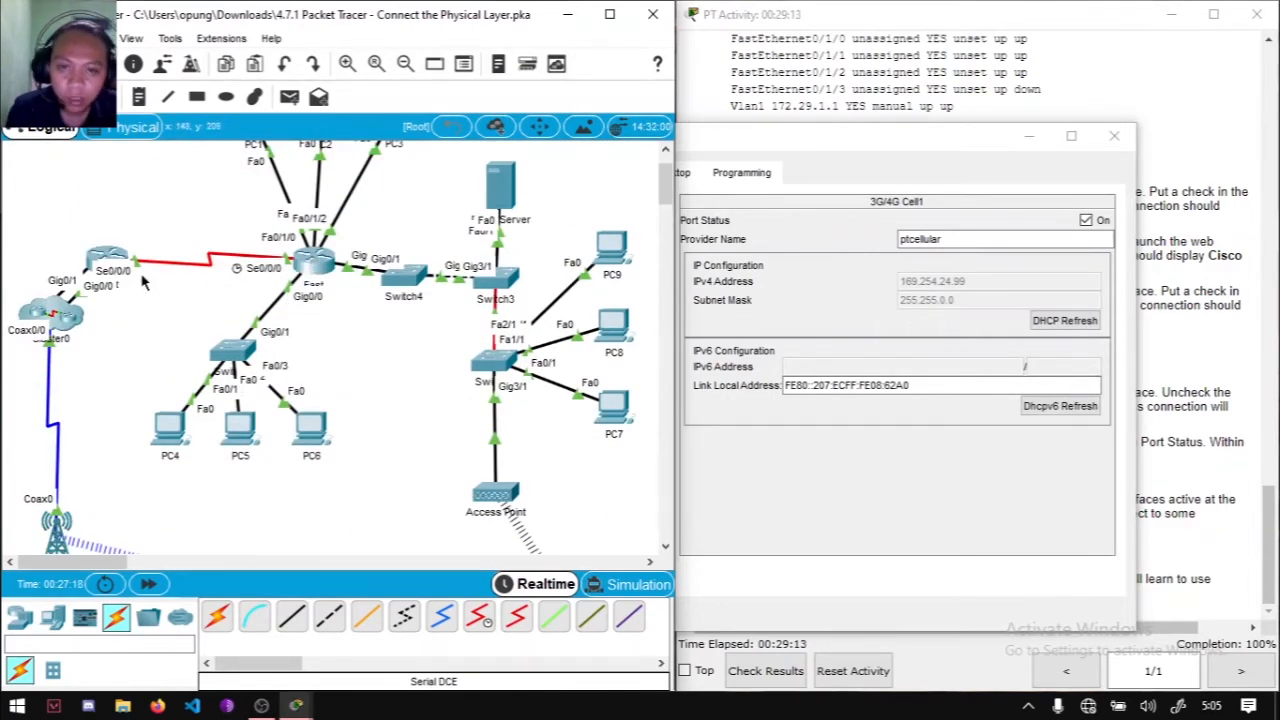
{"action": "left_click_drag", "start_coordinate": [808, 151], "coordinate": [508, 68]}
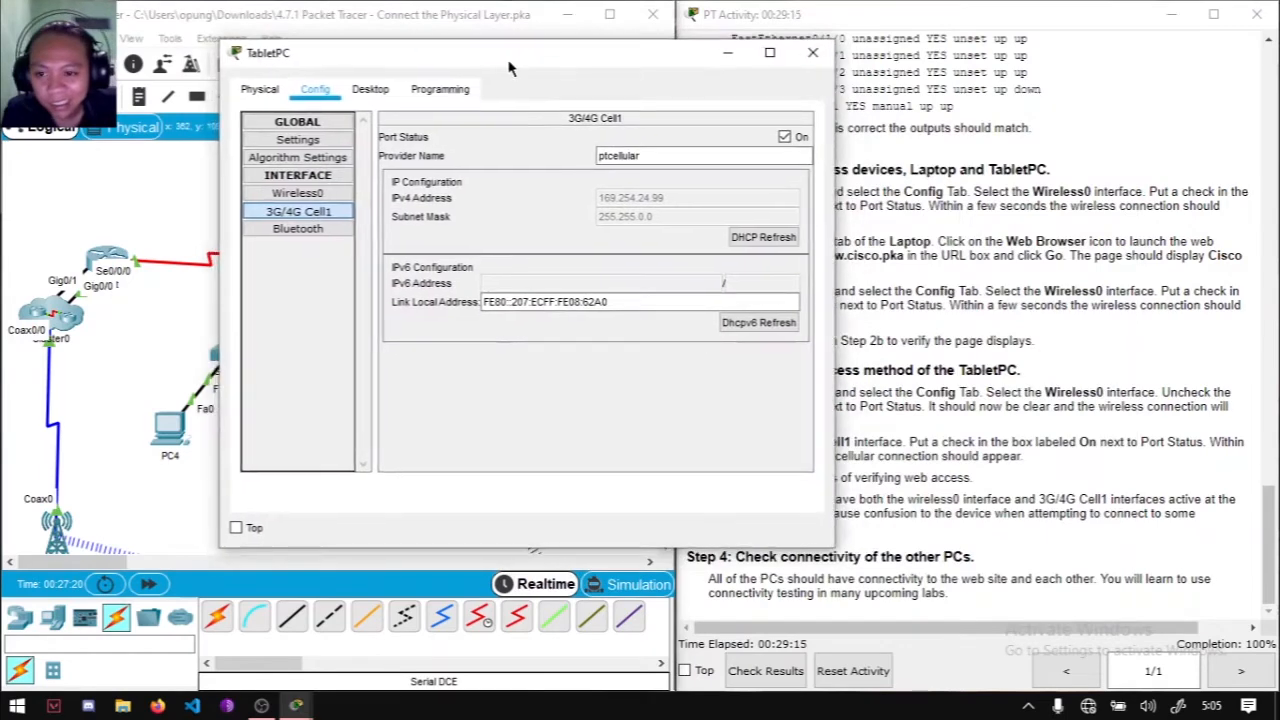
{"action": "scroll", "coordinate": [106, 318], "scroll_direction": "down", "scroll_amount": 5}
{"action": "scroll", "coordinate": [100, 323], "scroll_direction": "up", "scroll_amount": 2}
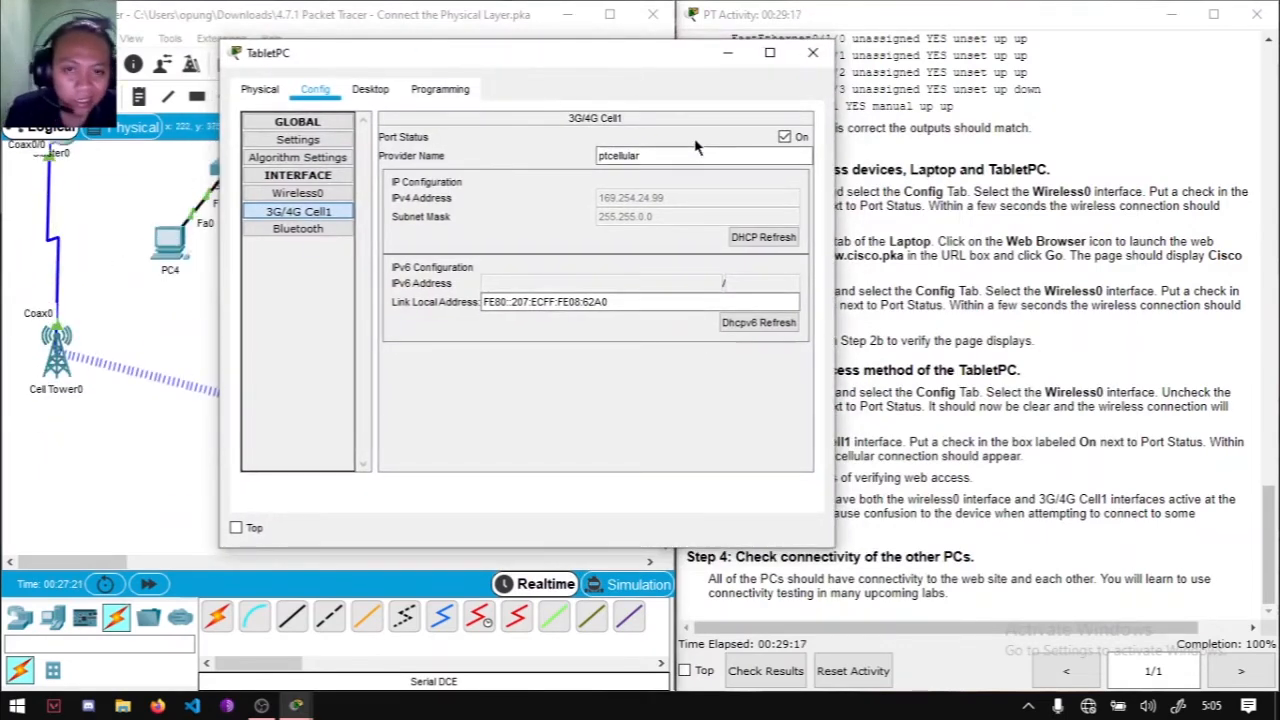
{"action": "left_click_drag", "start_coordinate": [624, 58], "coordinate": [493, 96]}
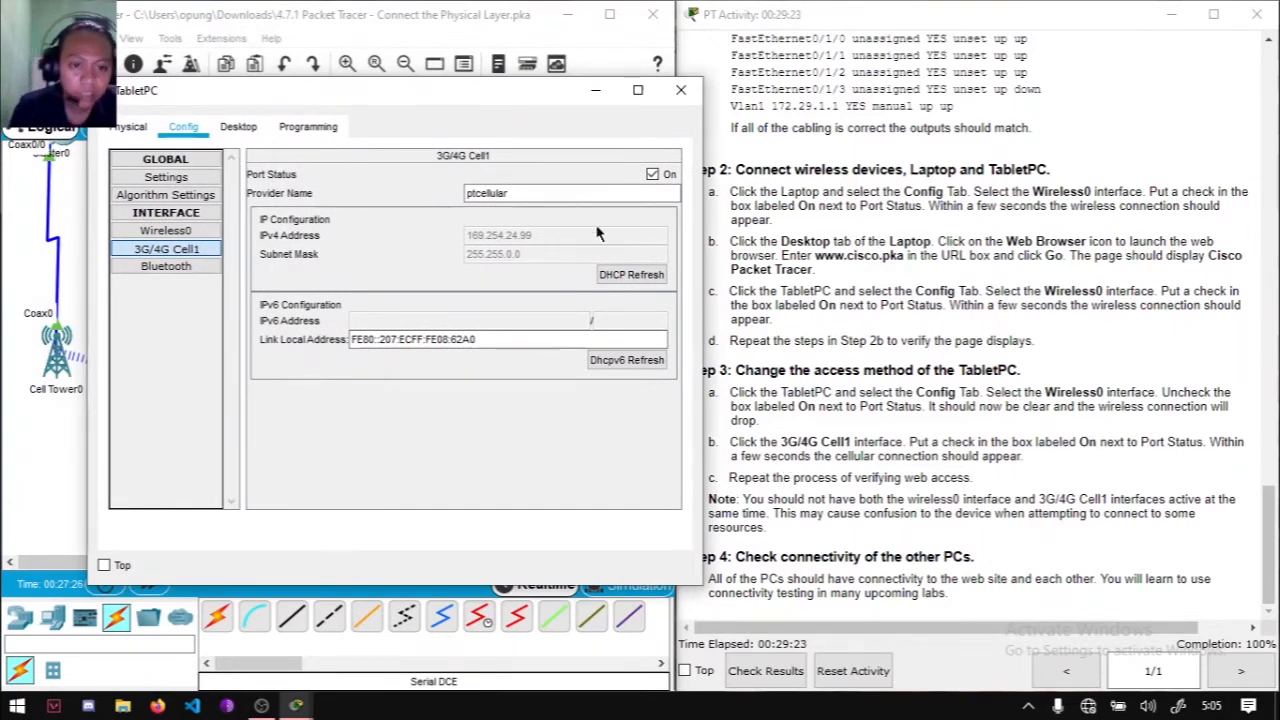
{"action": "left_click", "coordinate": [238, 127]}
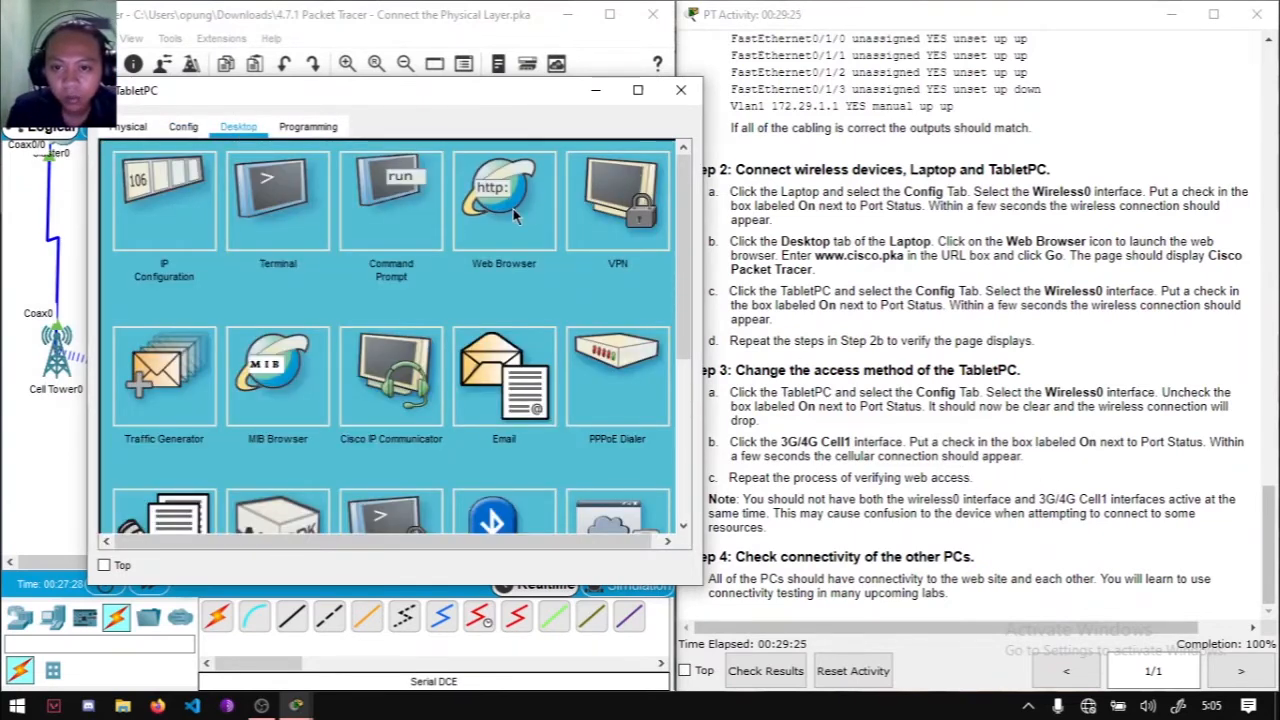
{"action": "left_click", "coordinate": [478, 208]}
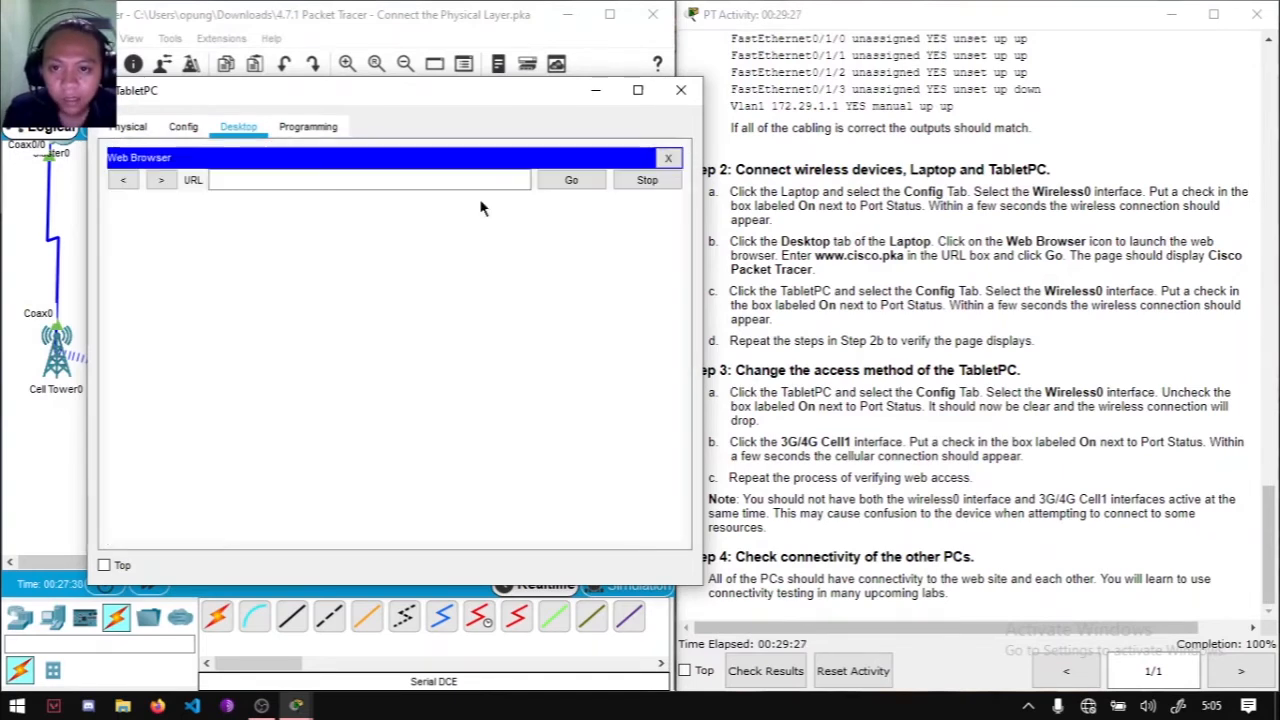
{"action": "left_click", "coordinate": [486, 183]}
{"action": "type", "text": "www.cisco.pka"}
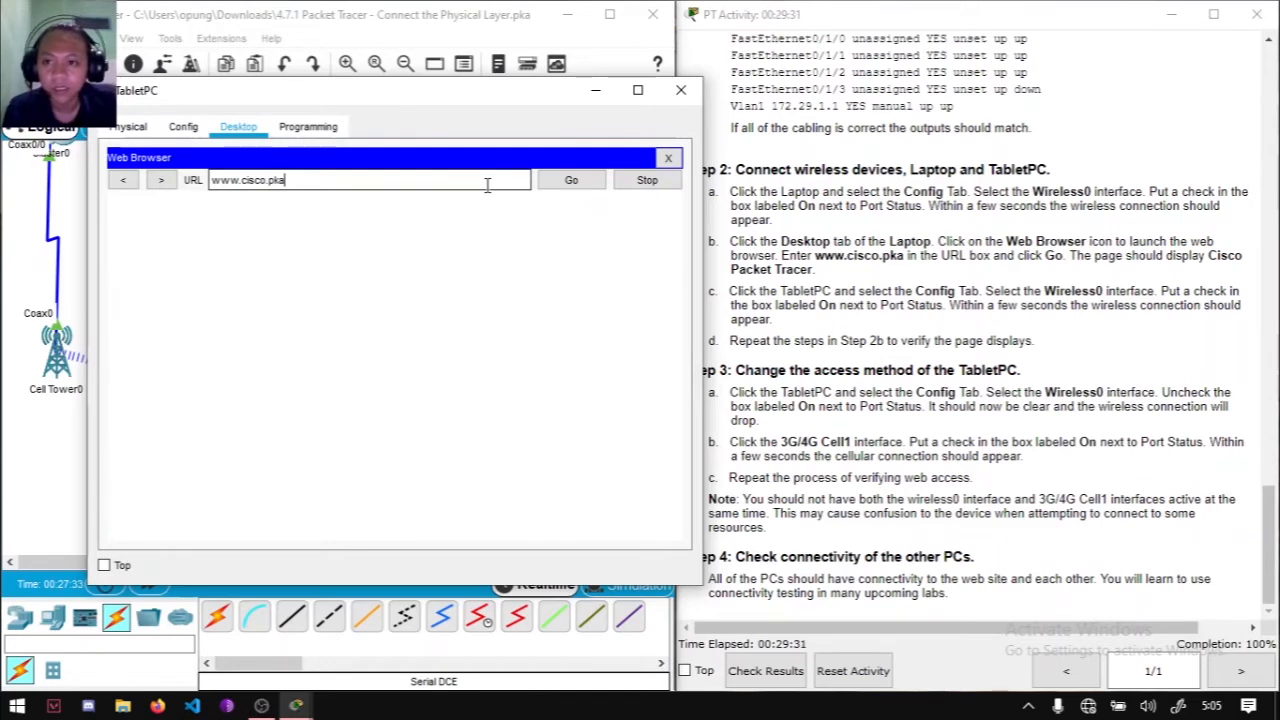
{"action": "left_click", "coordinate": [568, 185]}
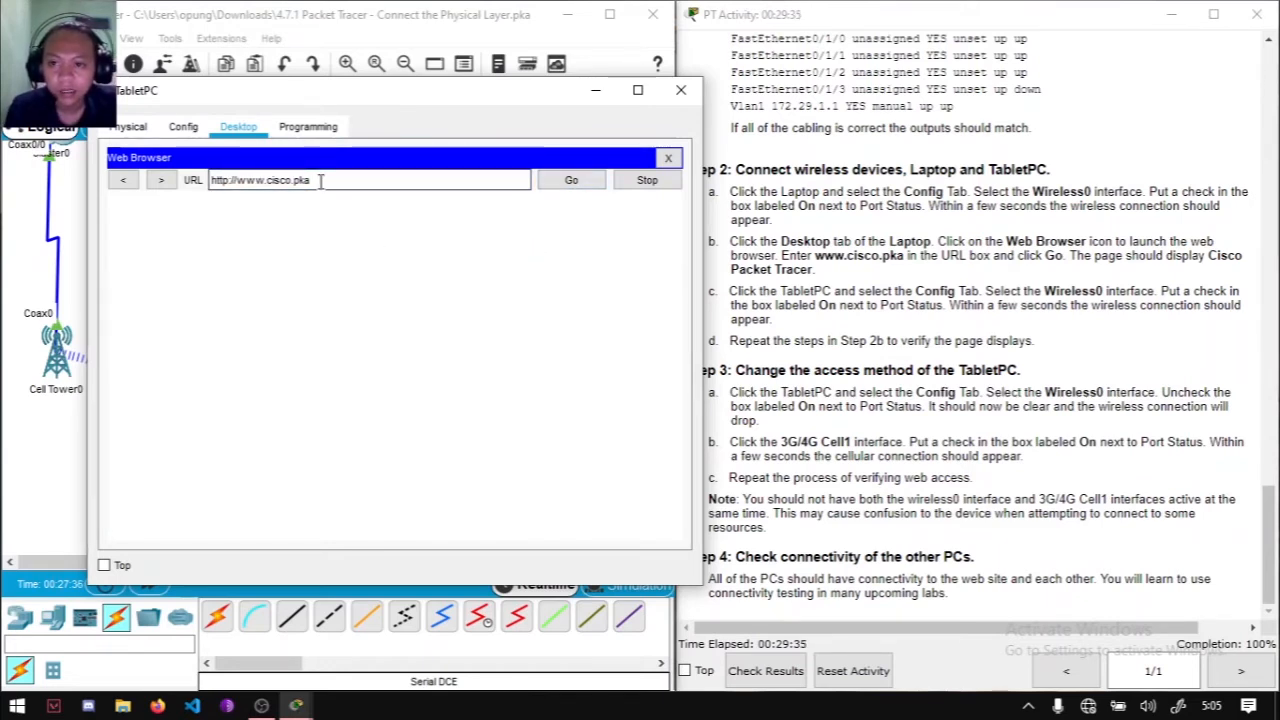
{"action": "scroll", "coordinate": [1017, 325], "scroll_direction": "up", "scroll_amount": 3}
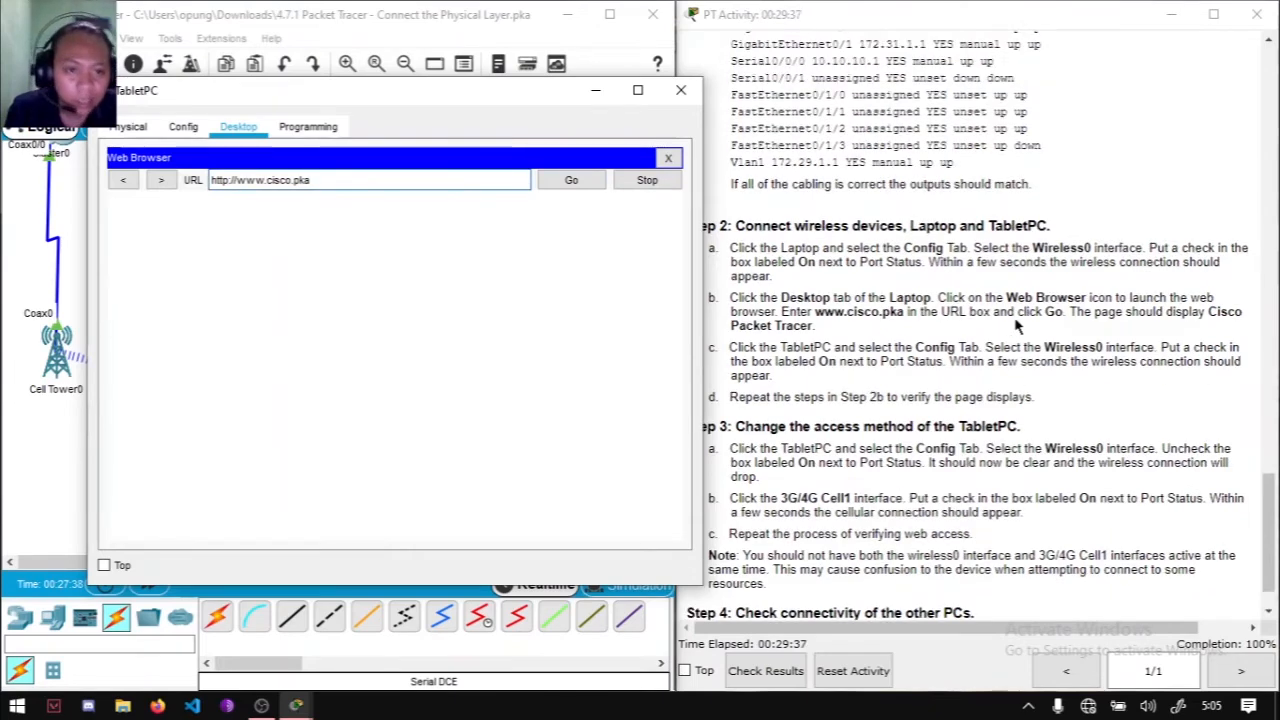
{"action": "scroll", "coordinate": [1017, 325], "scroll_direction": "down", "scroll_amount": 3}
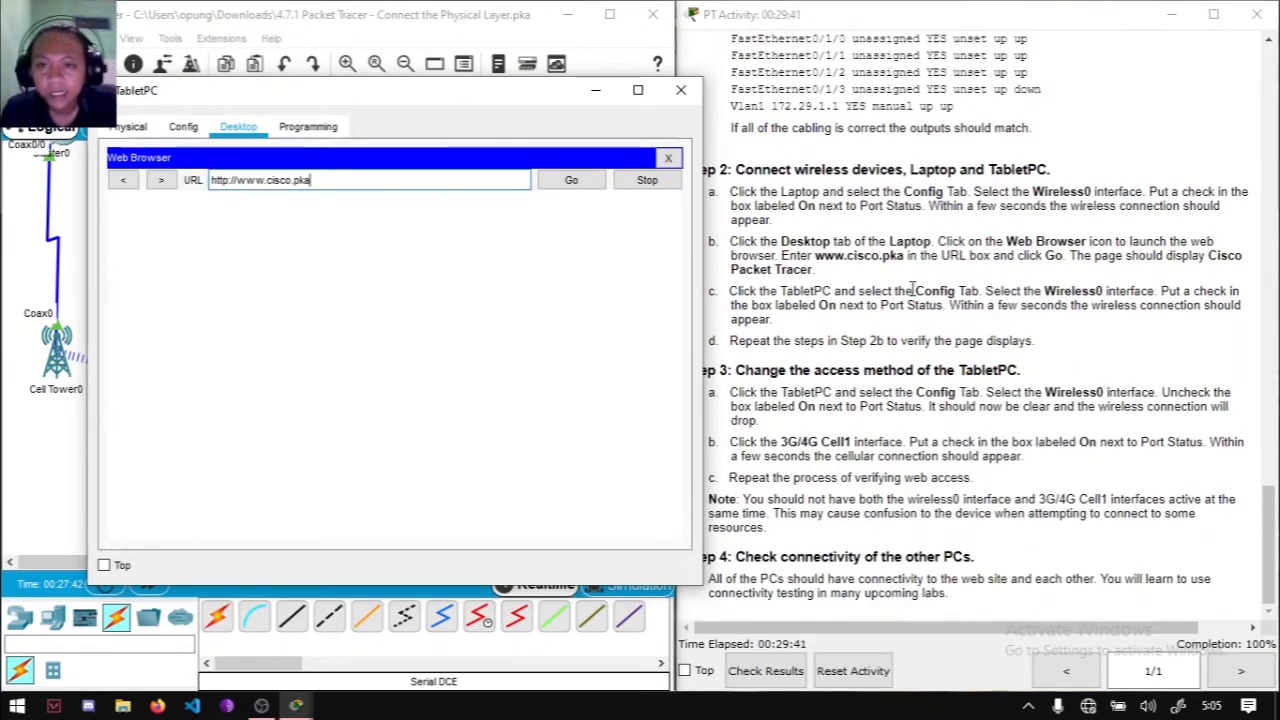
{"action": "left_click", "coordinate": [540, 180]}
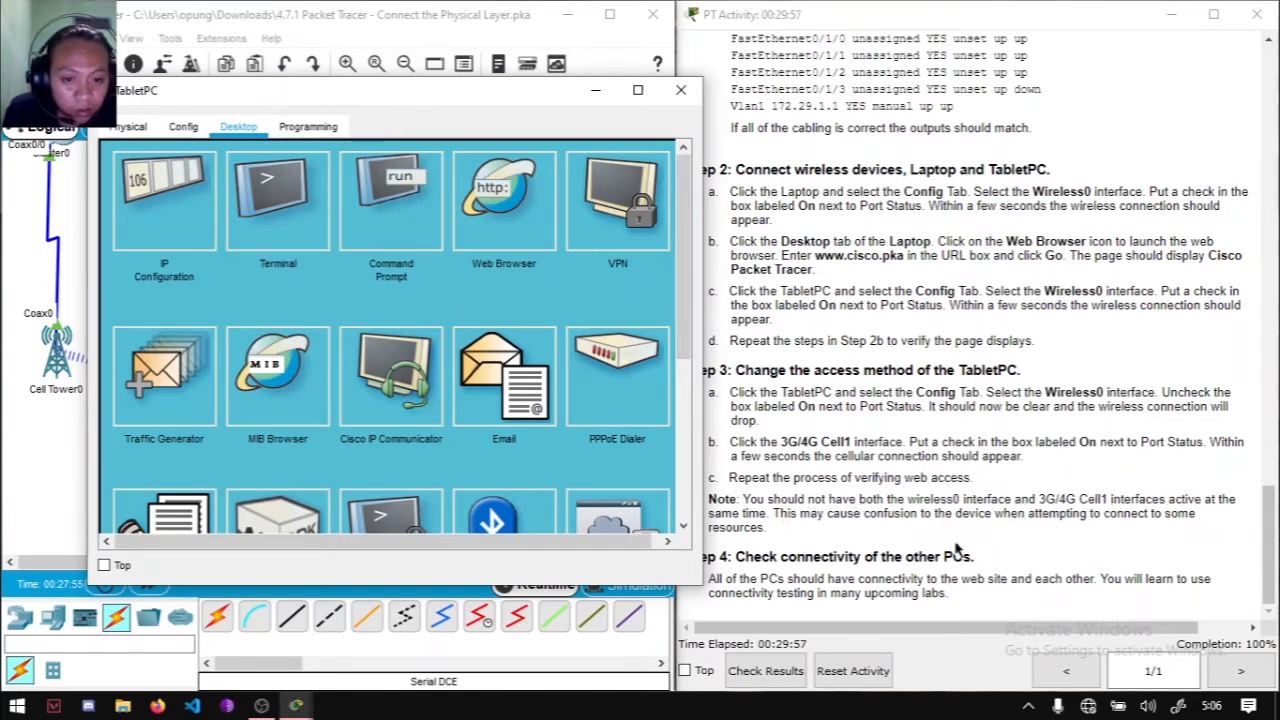
Step: Check the TabletPC's Wireless0 and 3G/4G Cell1 interface settings
{"action": "left_click", "coordinate": [183, 127]}
{"action": "left_click", "coordinate": [166, 230]}
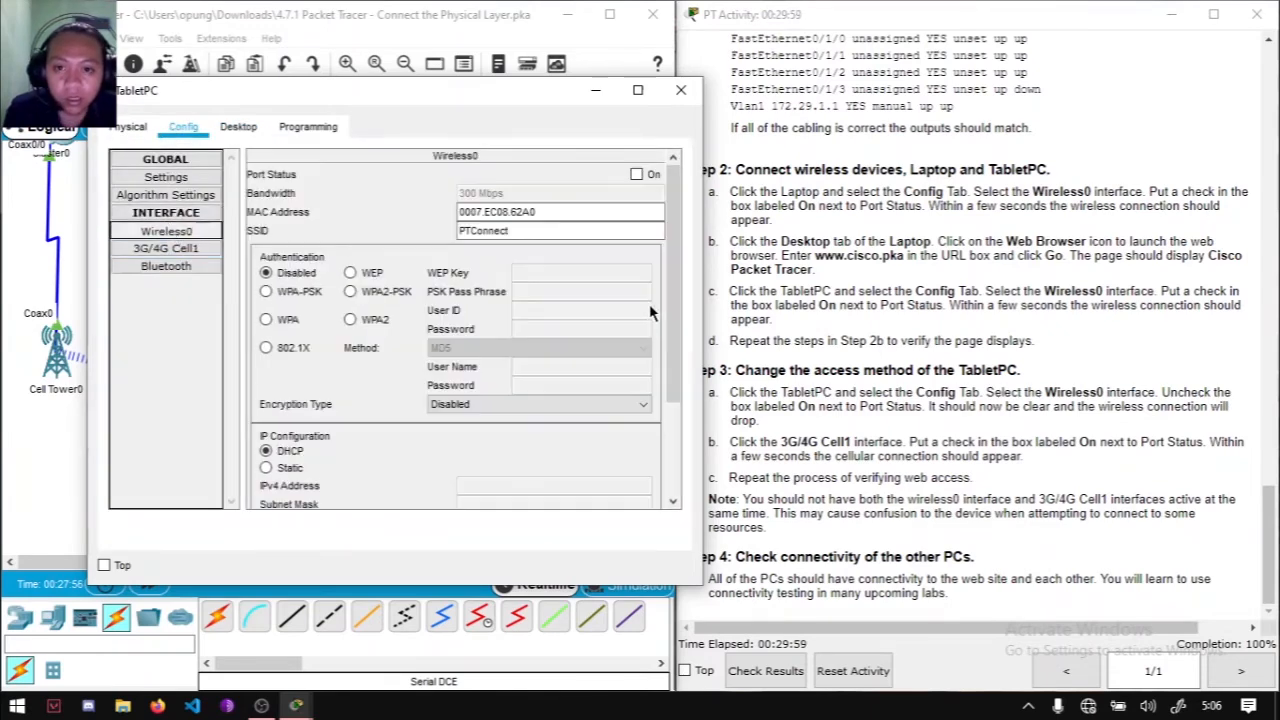
{"action": "left_click", "coordinate": [163, 248]}
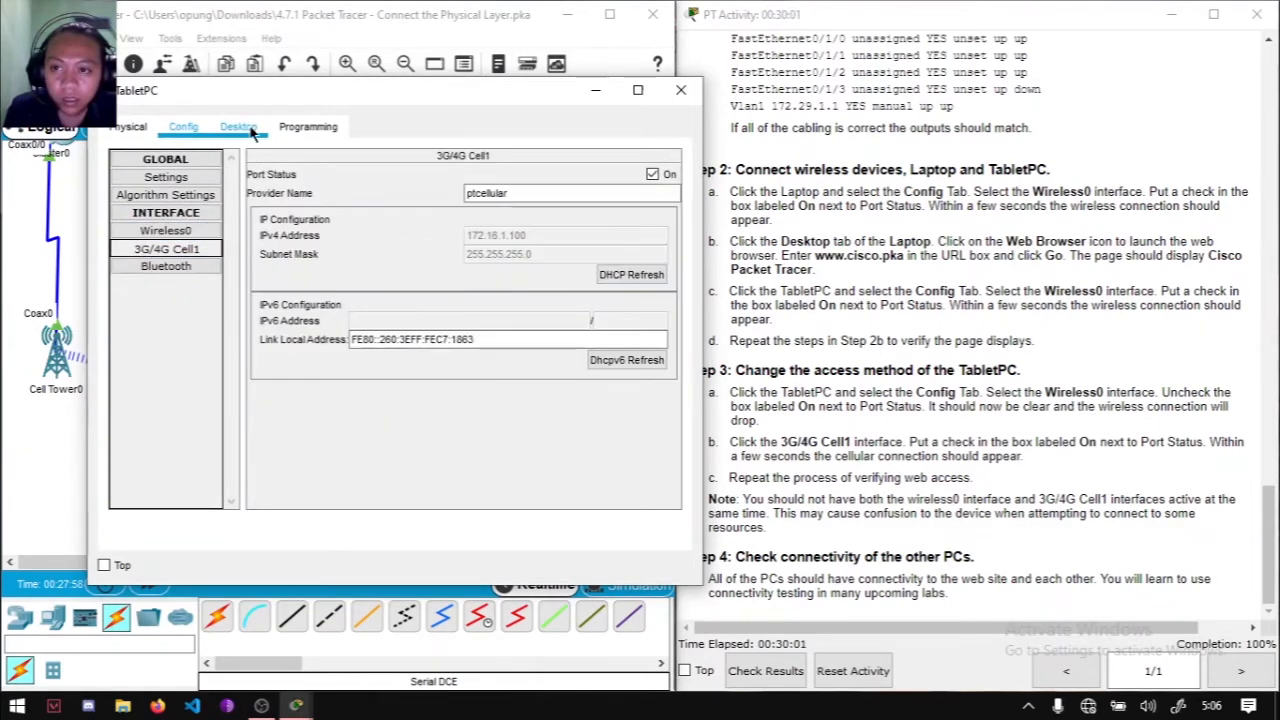
{"action": "left_click", "coordinate": [242, 127]}
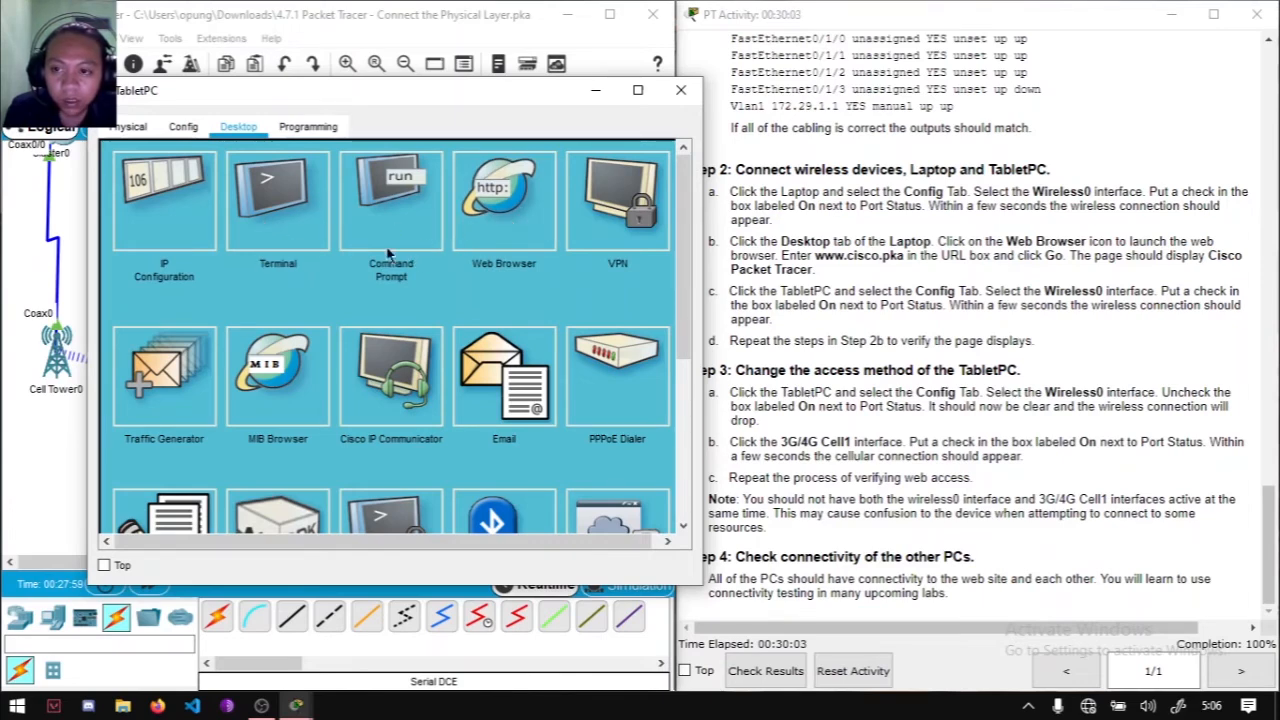
{"action": "left_click", "coordinate": [487, 212]}
{"action": "type", "text": "www"}
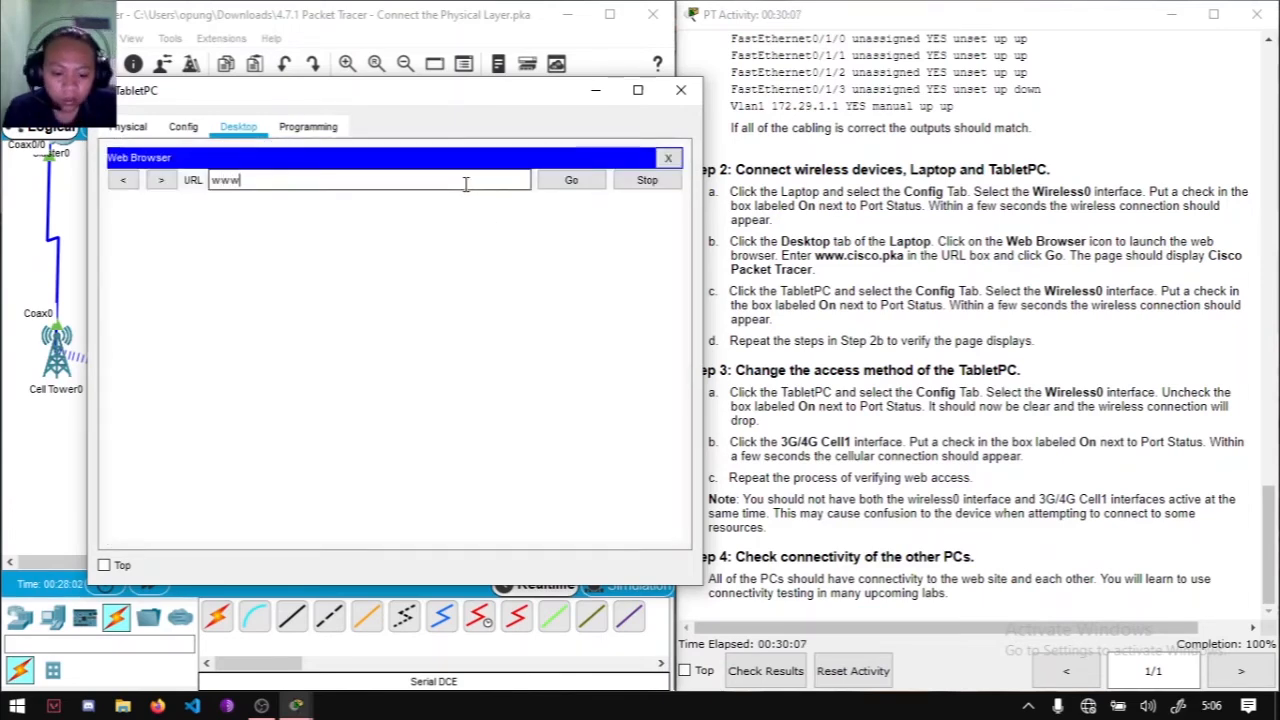
{"action": "type", "text": ".cisco.pka"}
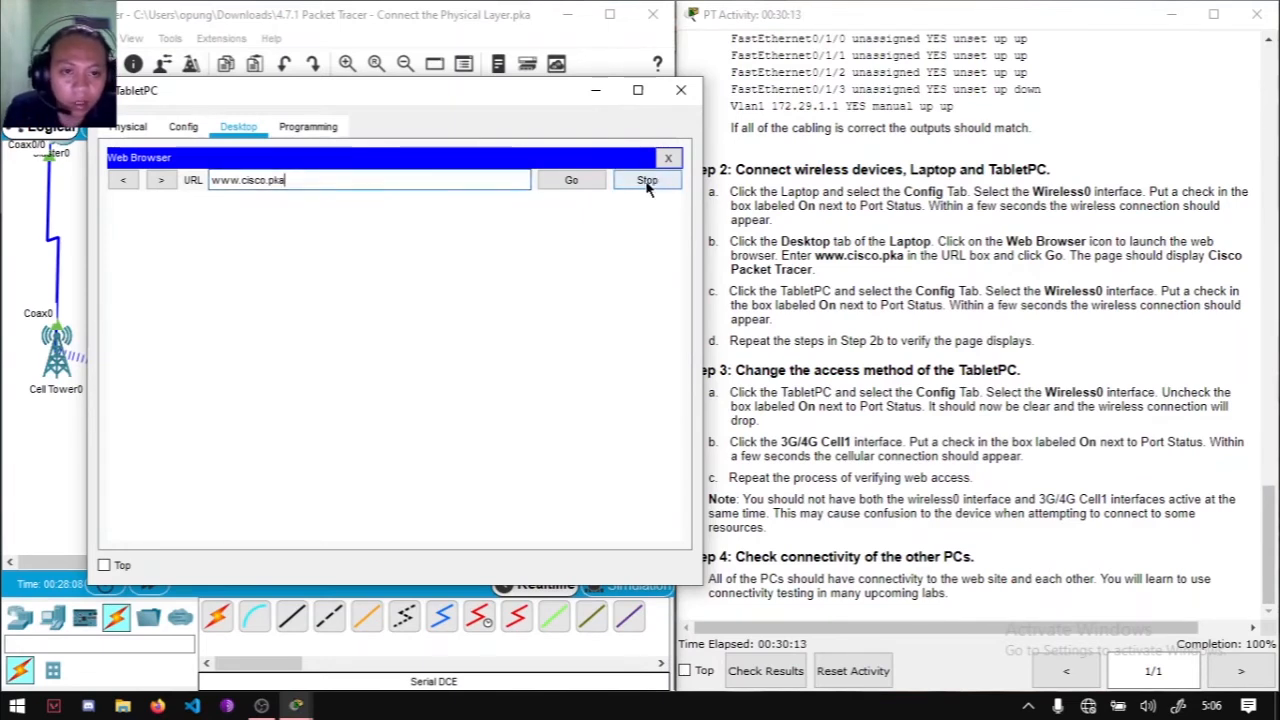
{"action": "left_click", "coordinate": [589, 180]}
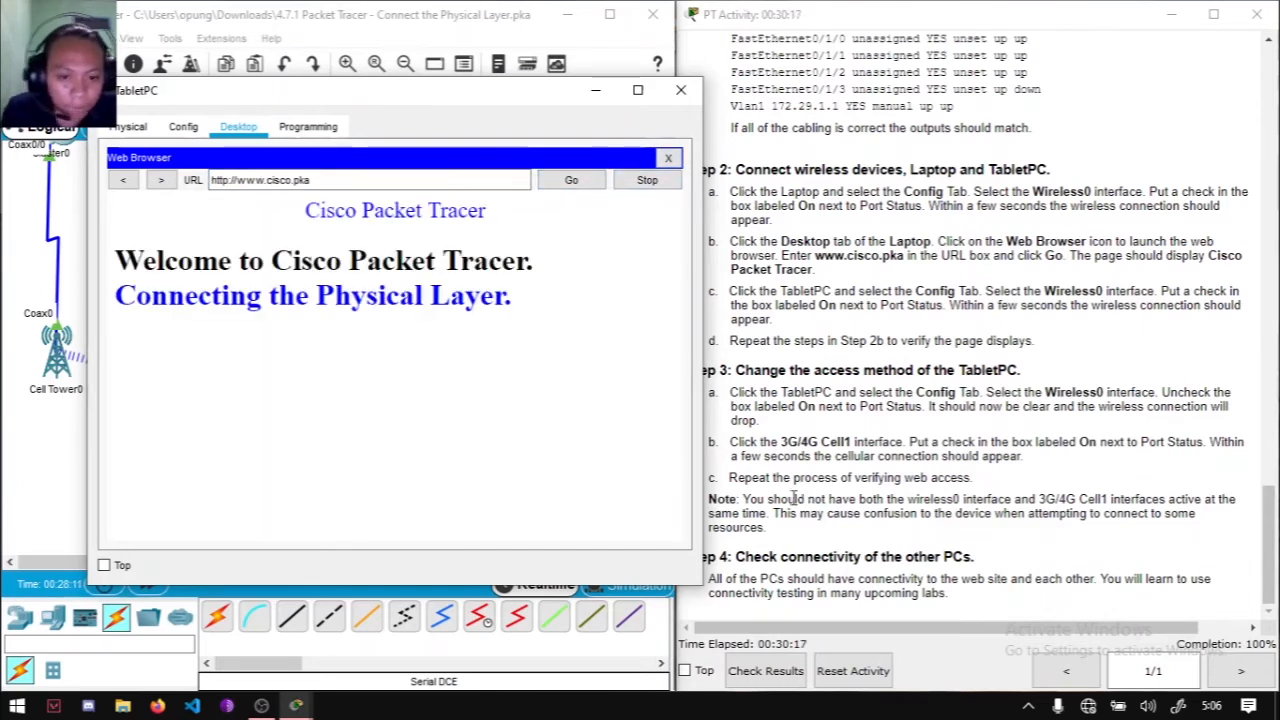
Step: Check the TabletPC's cellular link in the topology, close its web browser and device window, and return to the instructions
{"action": "left_click_drag", "start_coordinate": [515, 91], "coordinate": [752, 88]}
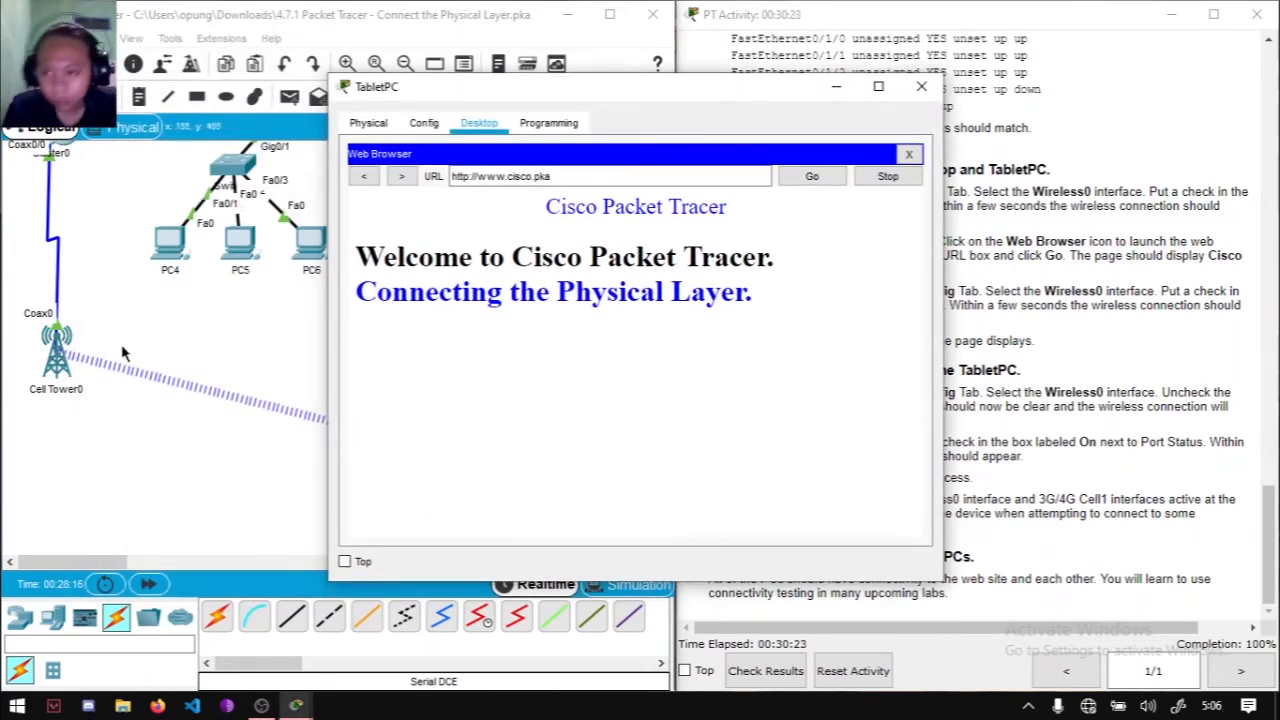
{"action": "left_click_drag", "start_coordinate": [644, 93], "coordinate": [372, 117]}
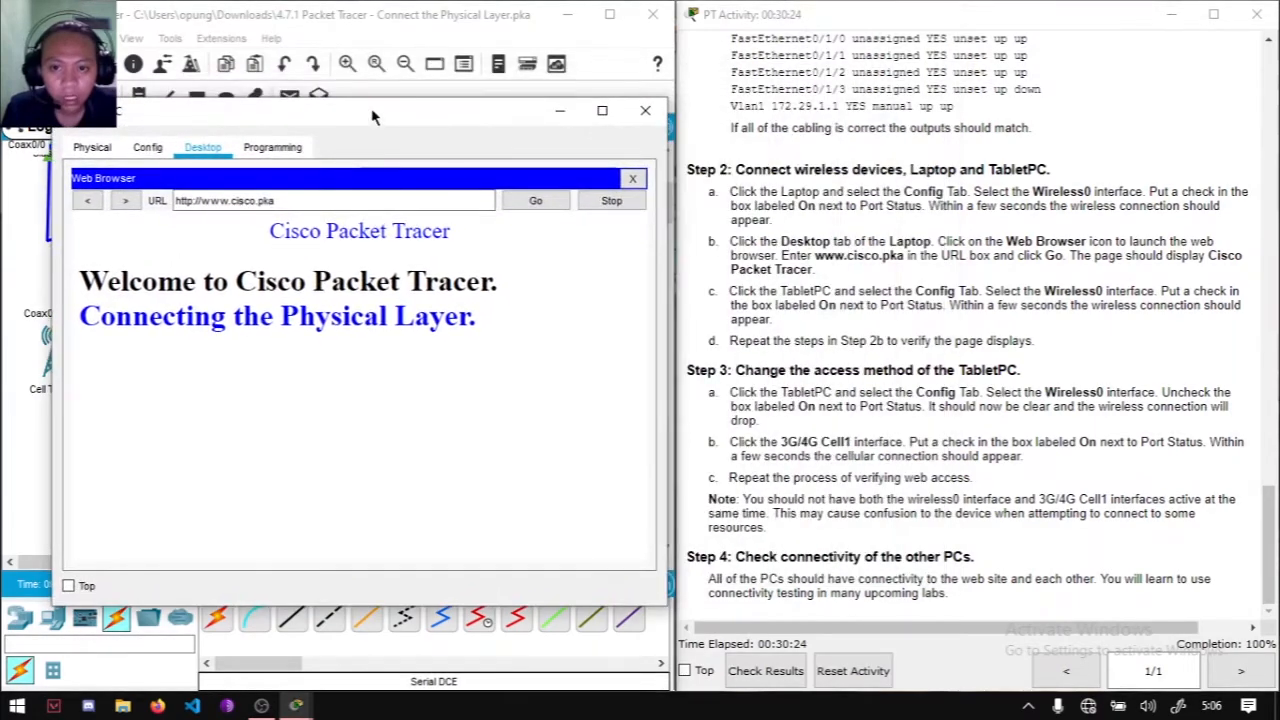
{"action": "left_click", "coordinate": [633, 177]}
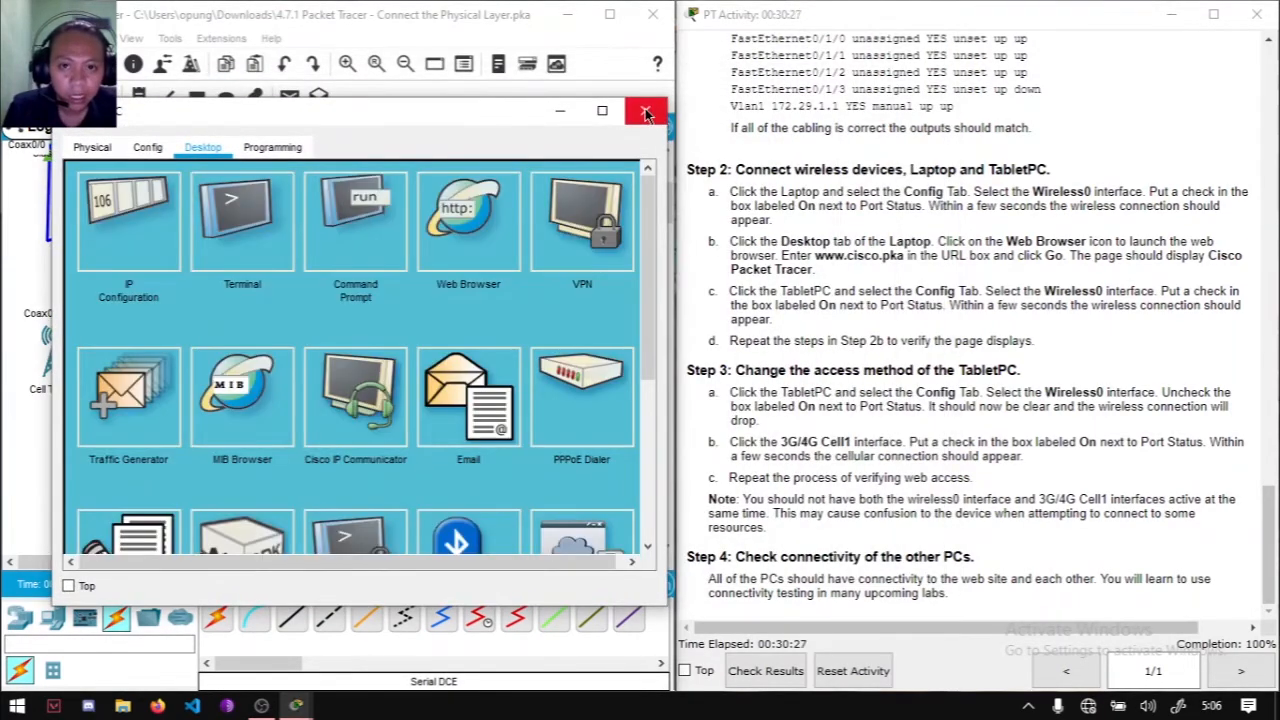
{"action": "left_click", "coordinate": [645, 110]}
{"action": "left_click", "coordinate": [813, 391]}
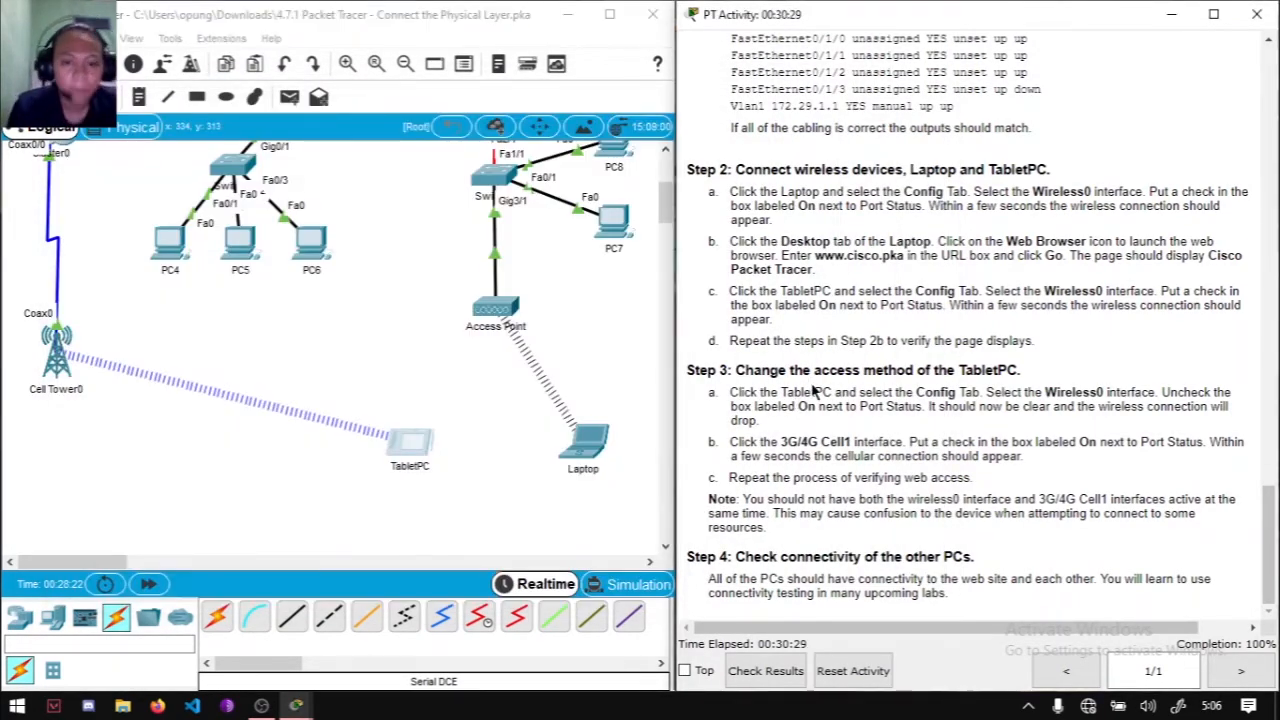
Step: Review Step 4 of the instructions and check PC1's FastEthernet0 interface settings
{"action": "left_click_drag", "start_coordinate": [1162, 631], "coordinate": [1060, 628]}
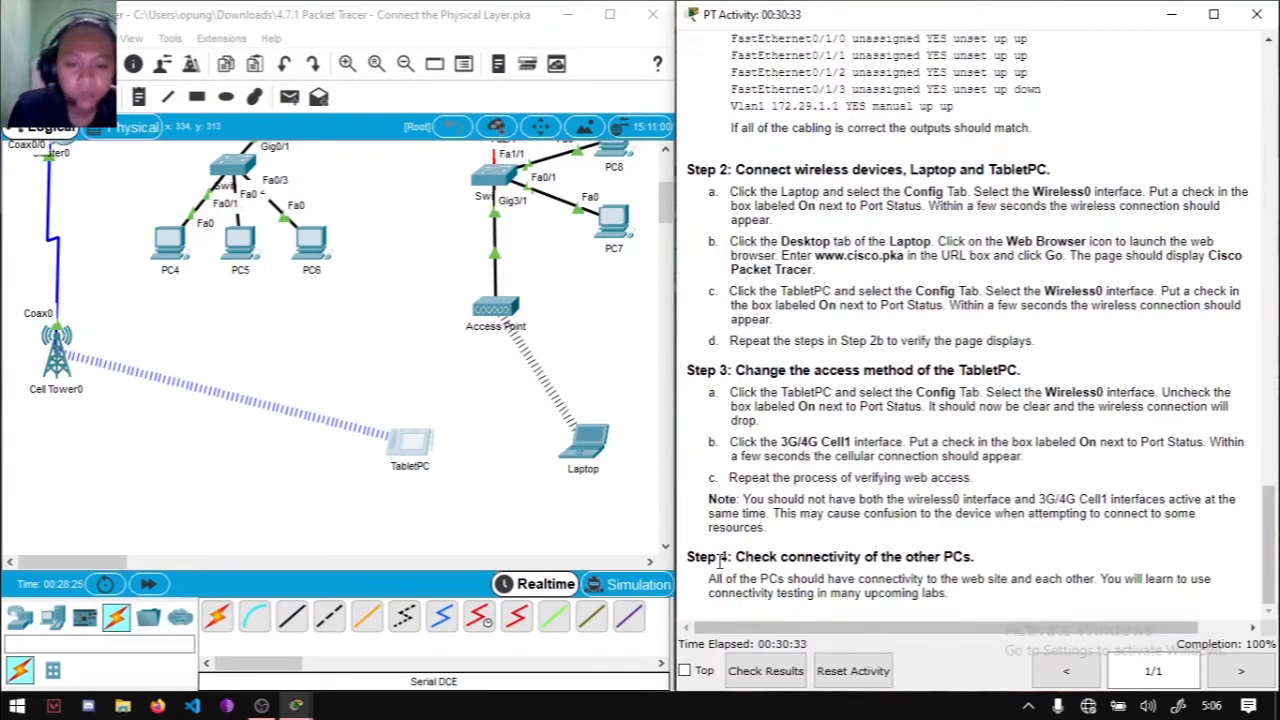
{"action": "left_click_drag", "start_coordinate": [695, 558], "coordinate": [794, 578]}
{"action": "left_click", "coordinate": [794, 566]}
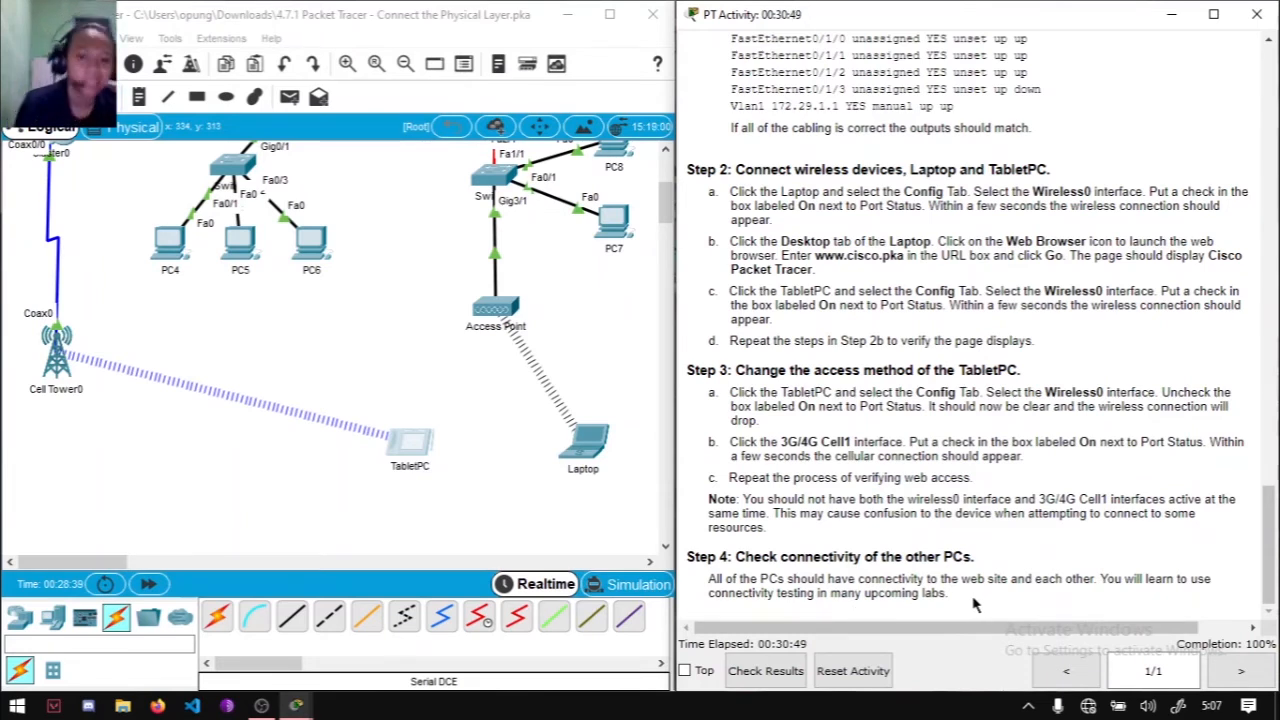
{"action": "scroll", "coordinate": [265, 208], "scroll_direction": "up", "scroll_amount": 5}
{"action": "left_click", "coordinate": [255, 180]}
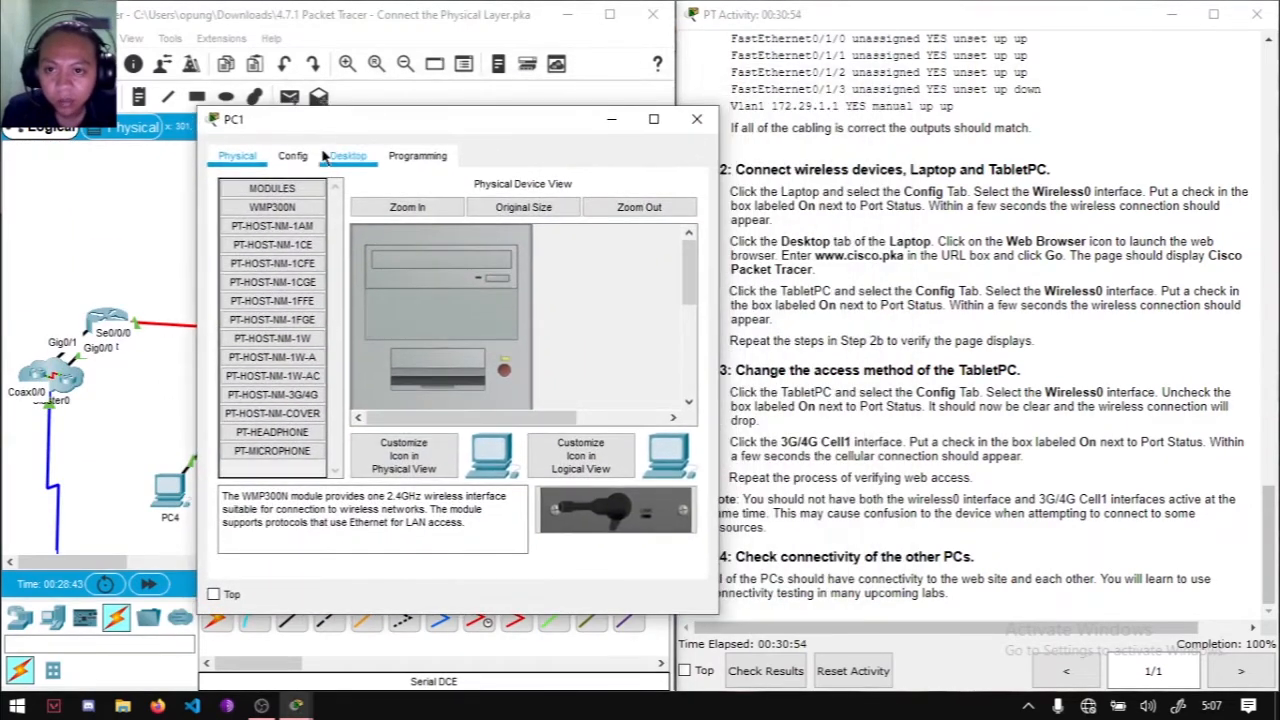
{"action": "left_click", "coordinate": [294, 156]}
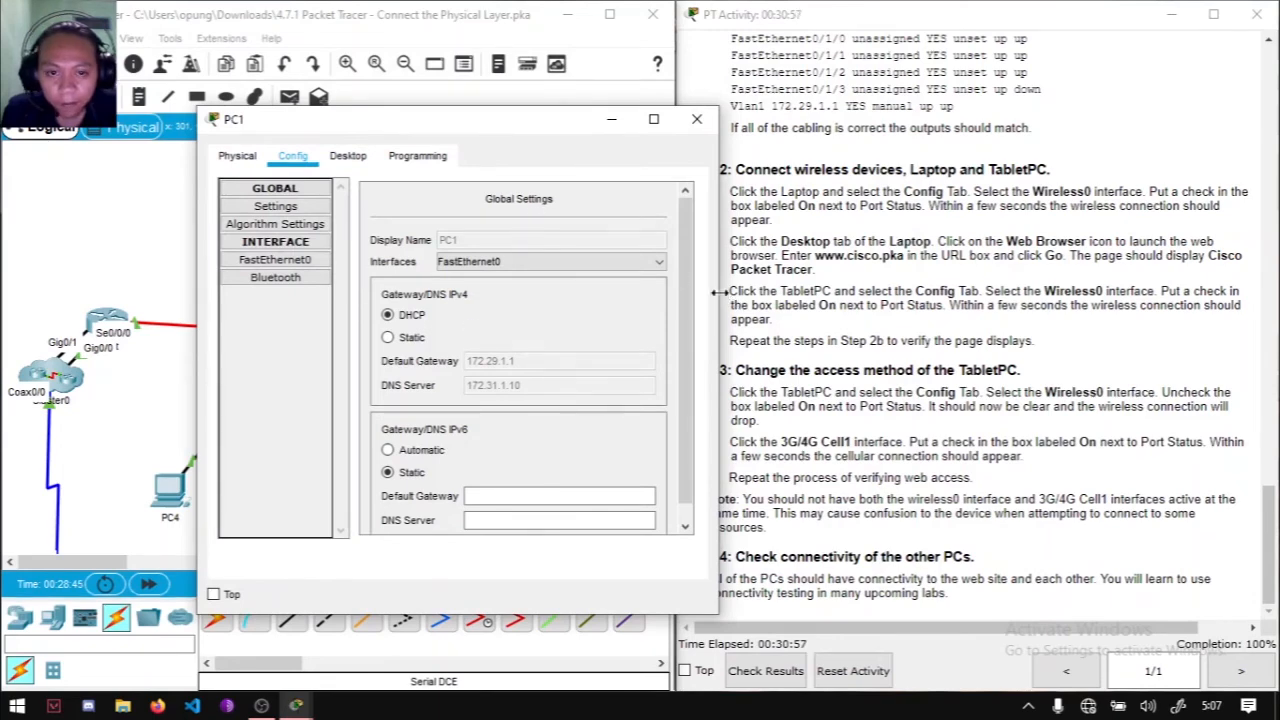
{"action": "left_click_drag", "start_coordinate": [718, 300], "coordinate": [975, 300]}
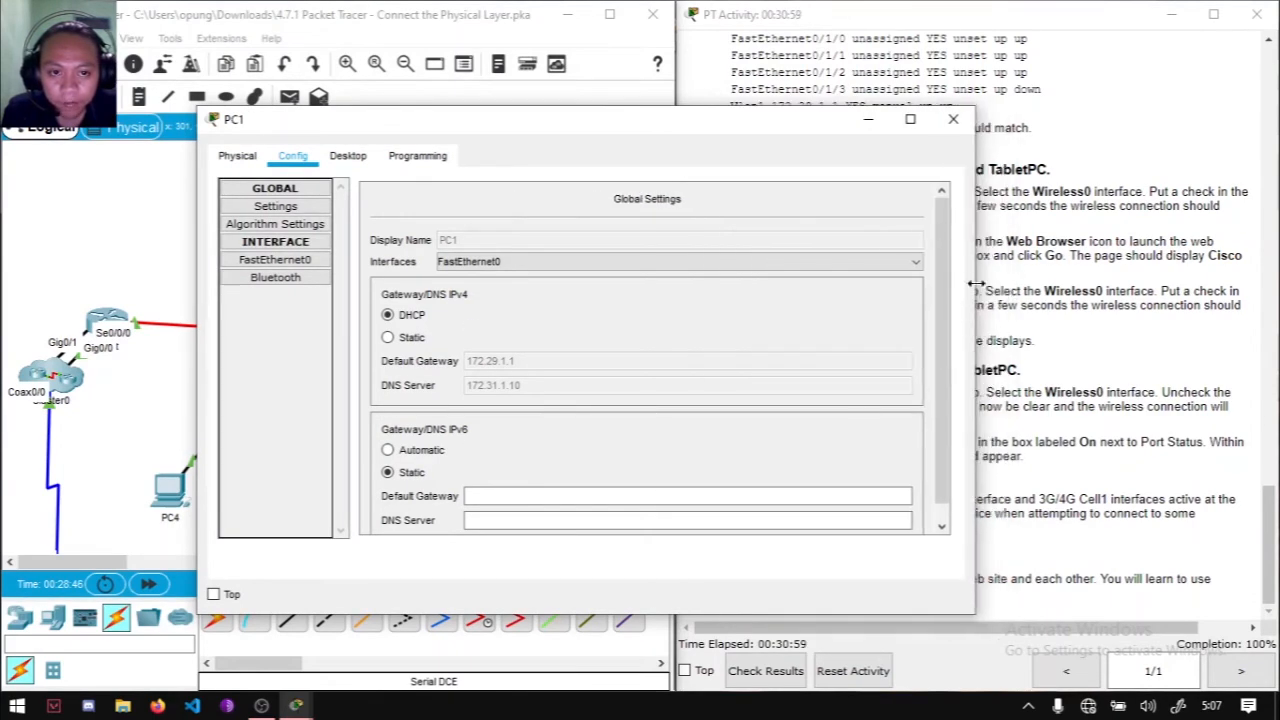
{"action": "left_click_drag", "start_coordinate": [698, 135], "coordinate": [704, 115]}
{"action": "left_click", "coordinate": [316, 240]}
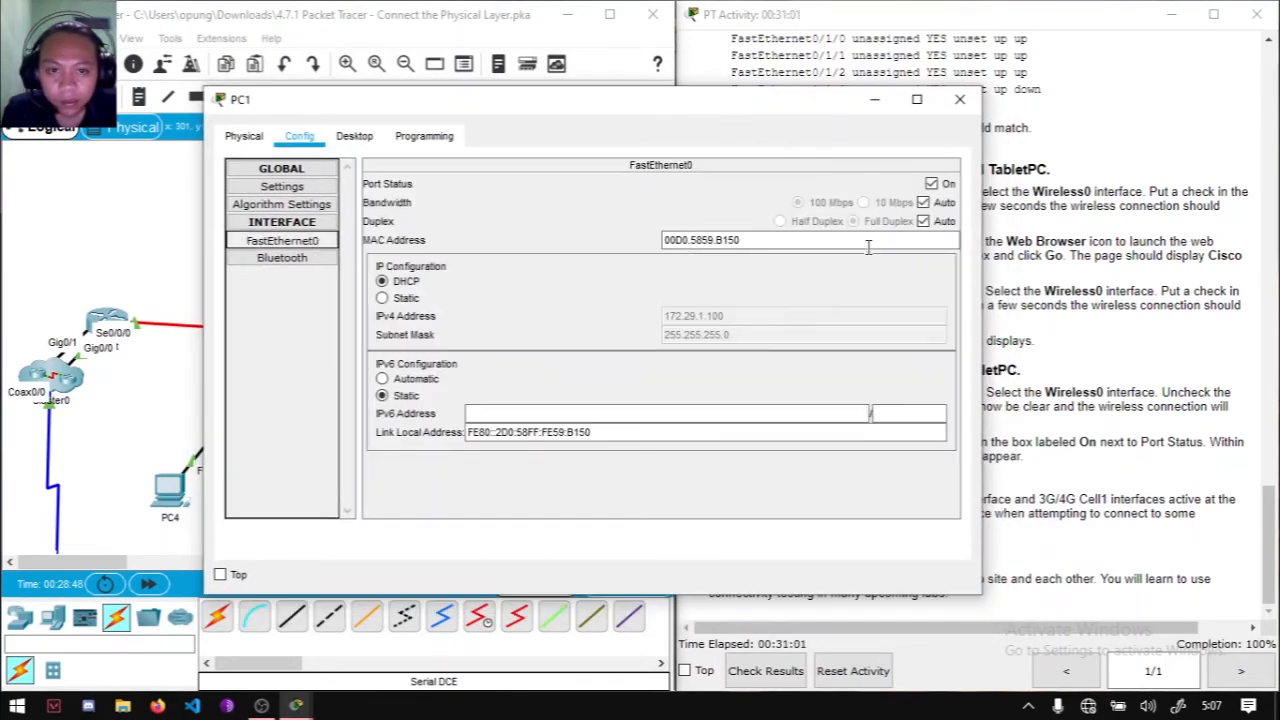
Step: Run ipconfig in PC1's command prompt to look up its IP configuration
{"action": "left_click", "coordinate": [354, 136]}
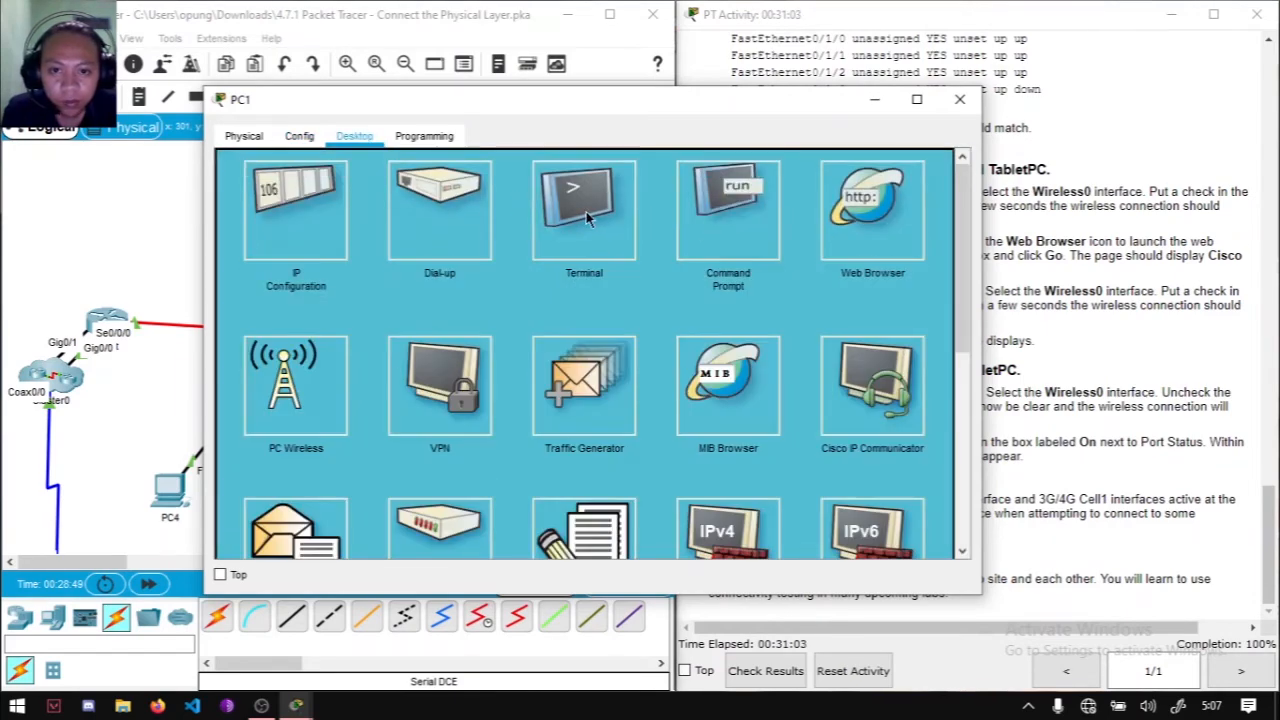
{"action": "left_click", "coordinate": [588, 219]}
{"action": "left_click", "coordinate": [944, 170]}
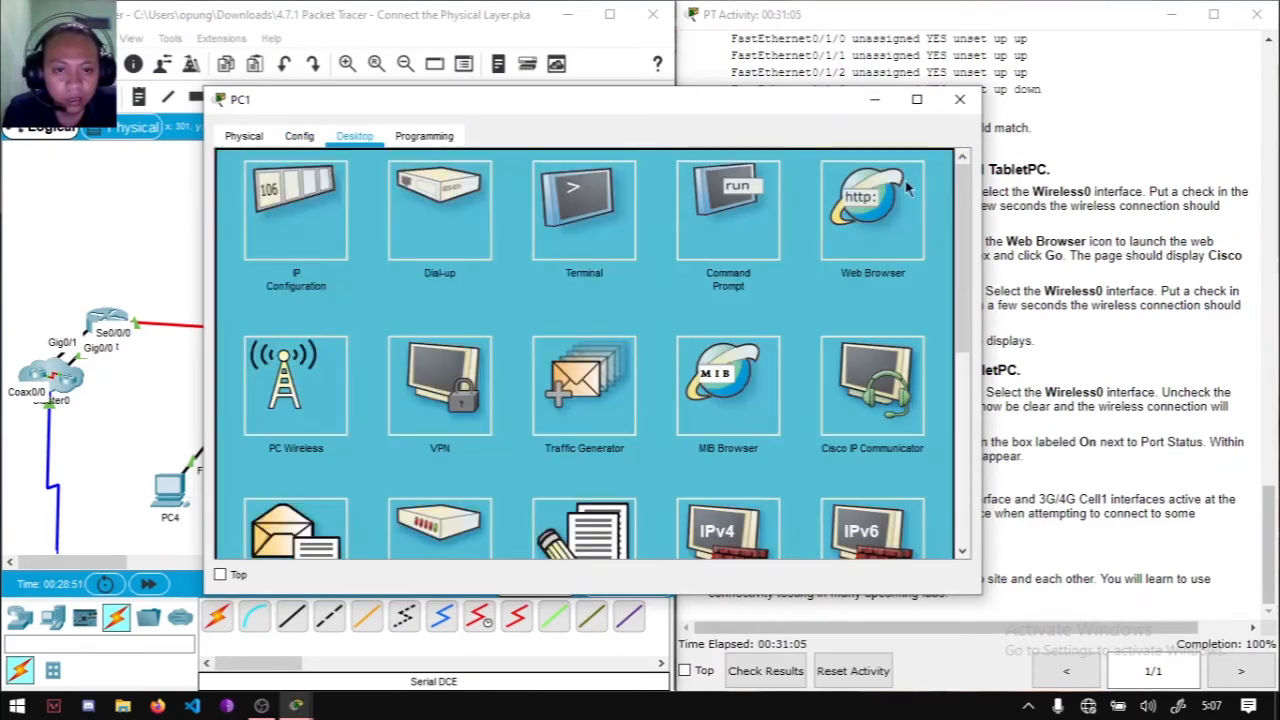
{"action": "left_click", "coordinate": [684, 229]}
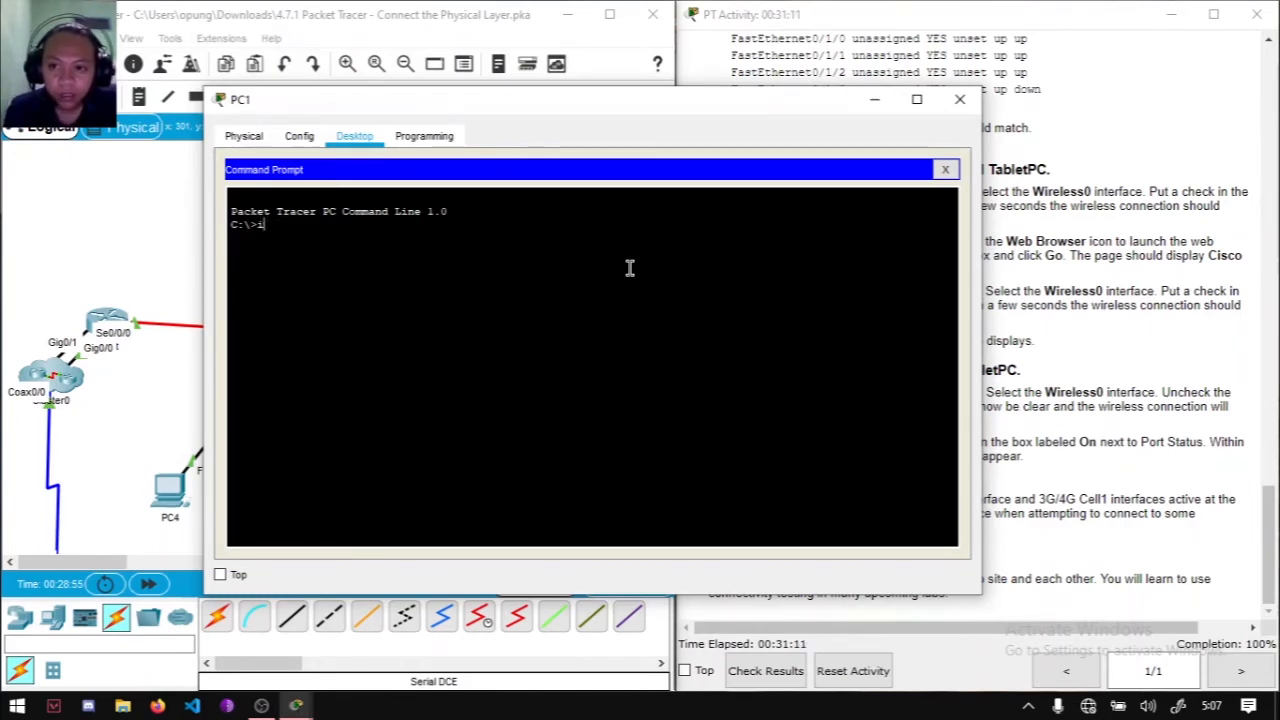
{"action": "type", "text": "ipconfig"}
{"action": "key", "text": "Return"}
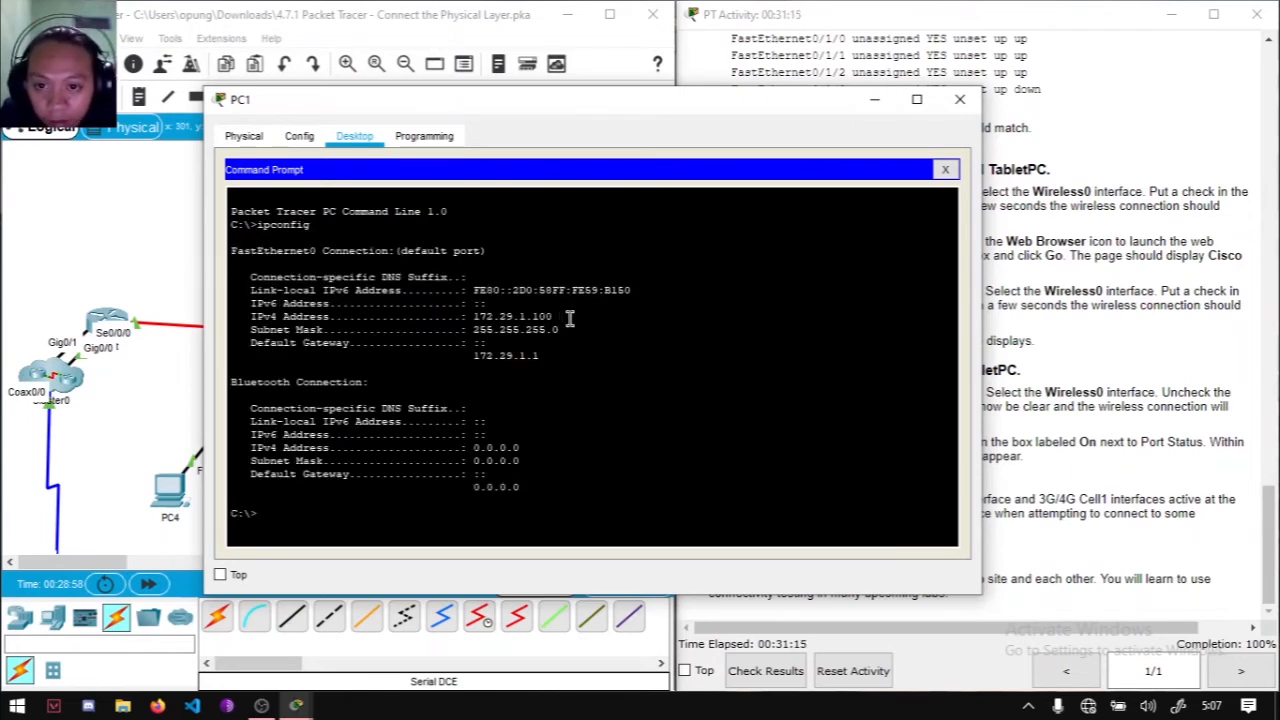
Step: Ping 172.29.1.100 from PC1's command prompt and close the prompt
{"action": "type", "text": "ping 172.29.1.100"}
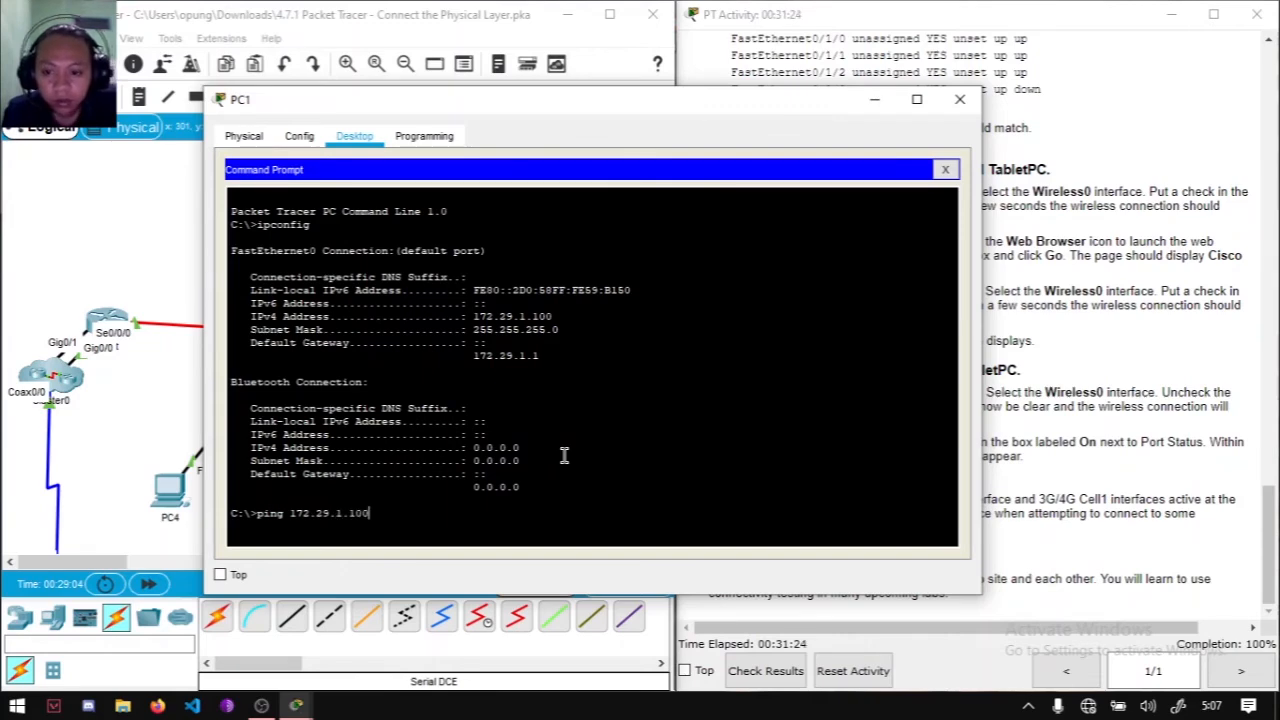
{"action": "key", "text": "Return"}
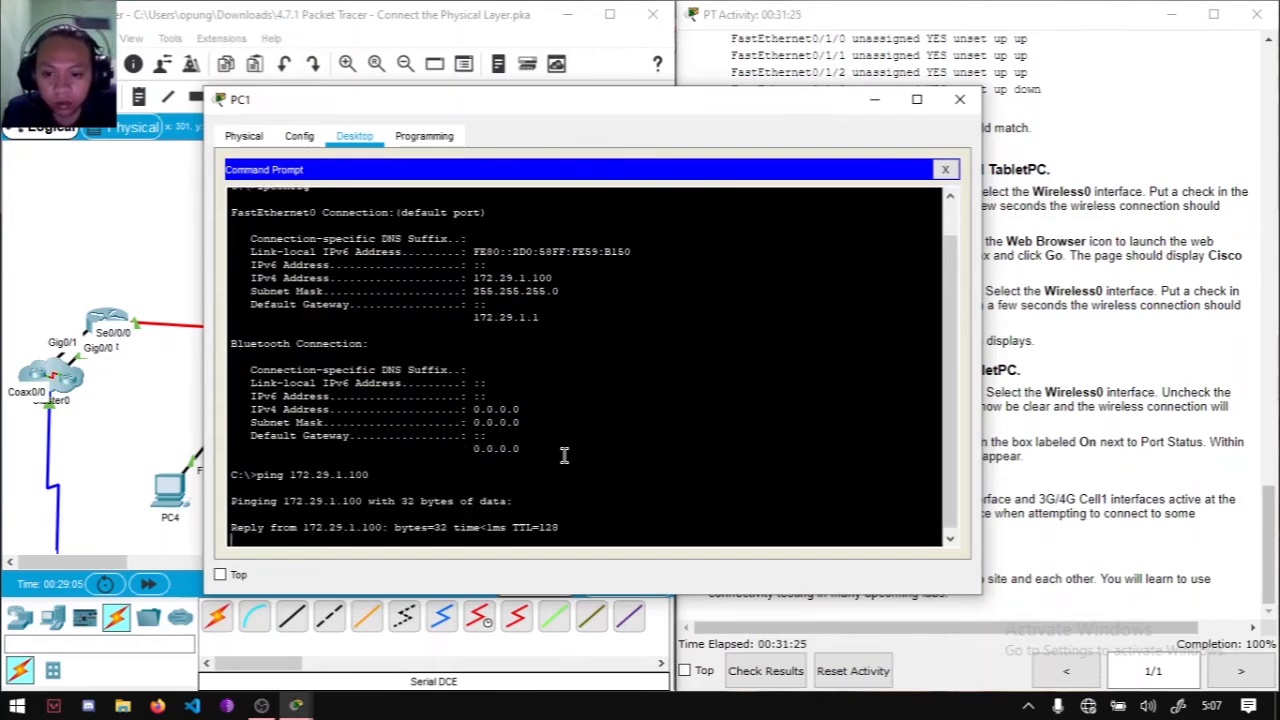
{"action": "left_click", "coordinate": [948, 170]}
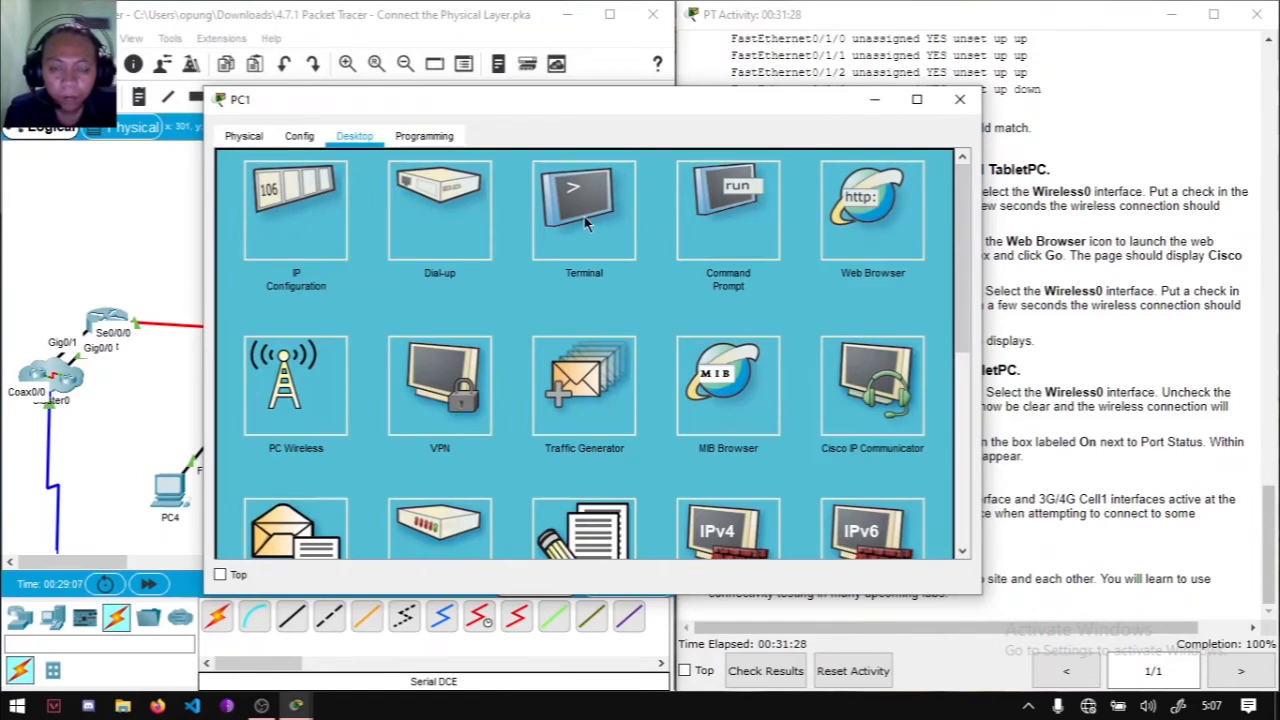
{"action": "left_click", "coordinate": [866, 208]}
{"action": "left_click", "coordinate": [638, 194]}
{"action": "type", "text": "www"}
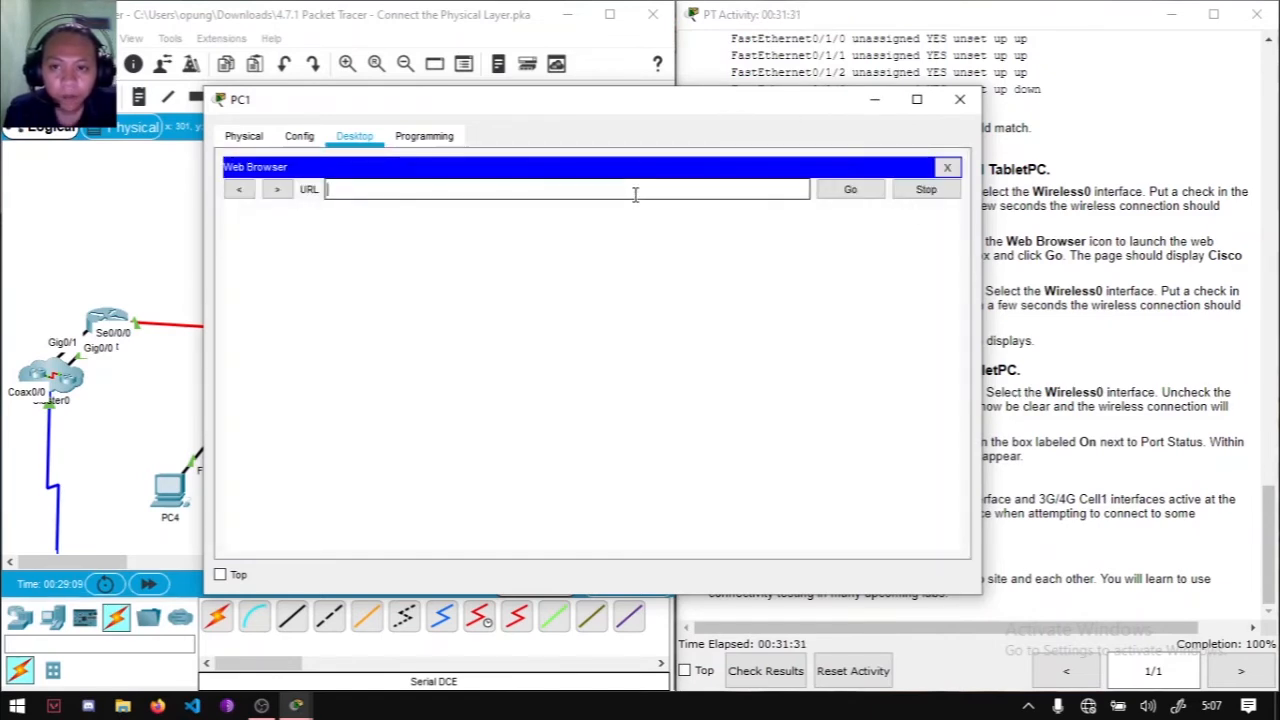
{"action": "type", "text": ".cisco"}
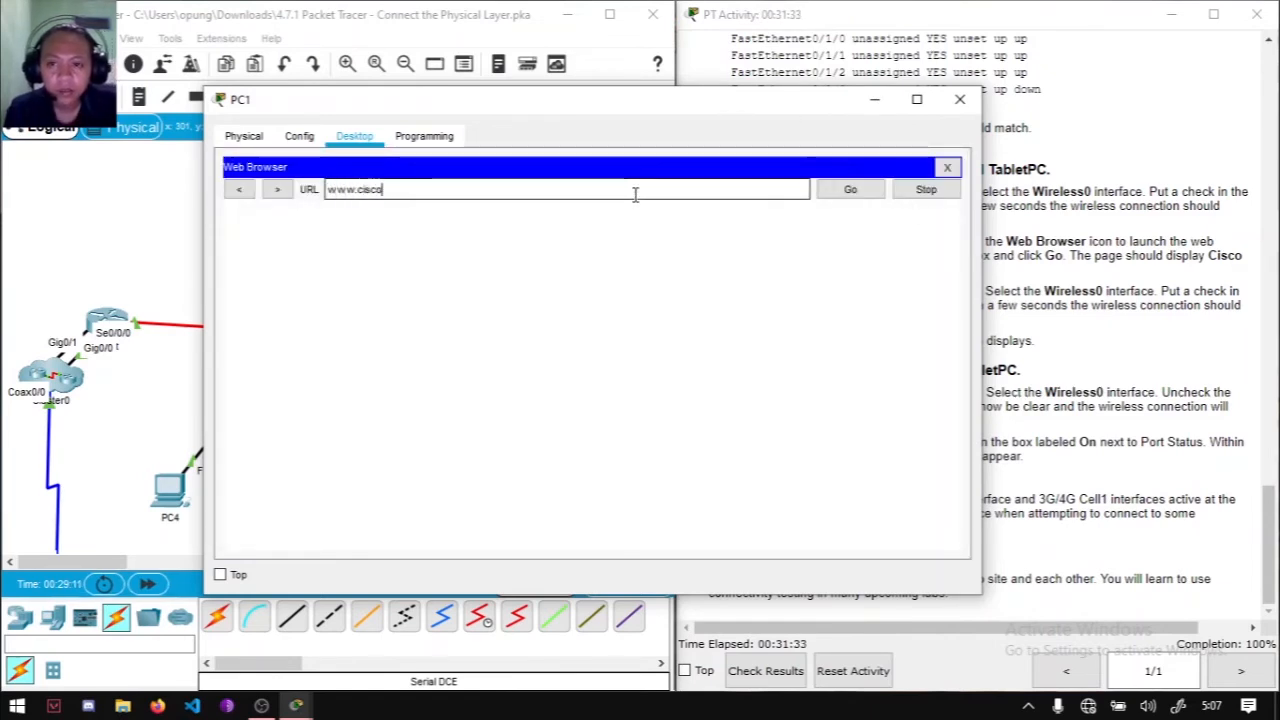
{"action": "type", "text": ".pka"}
{"action": "left_click", "coordinate": [846, 192]}
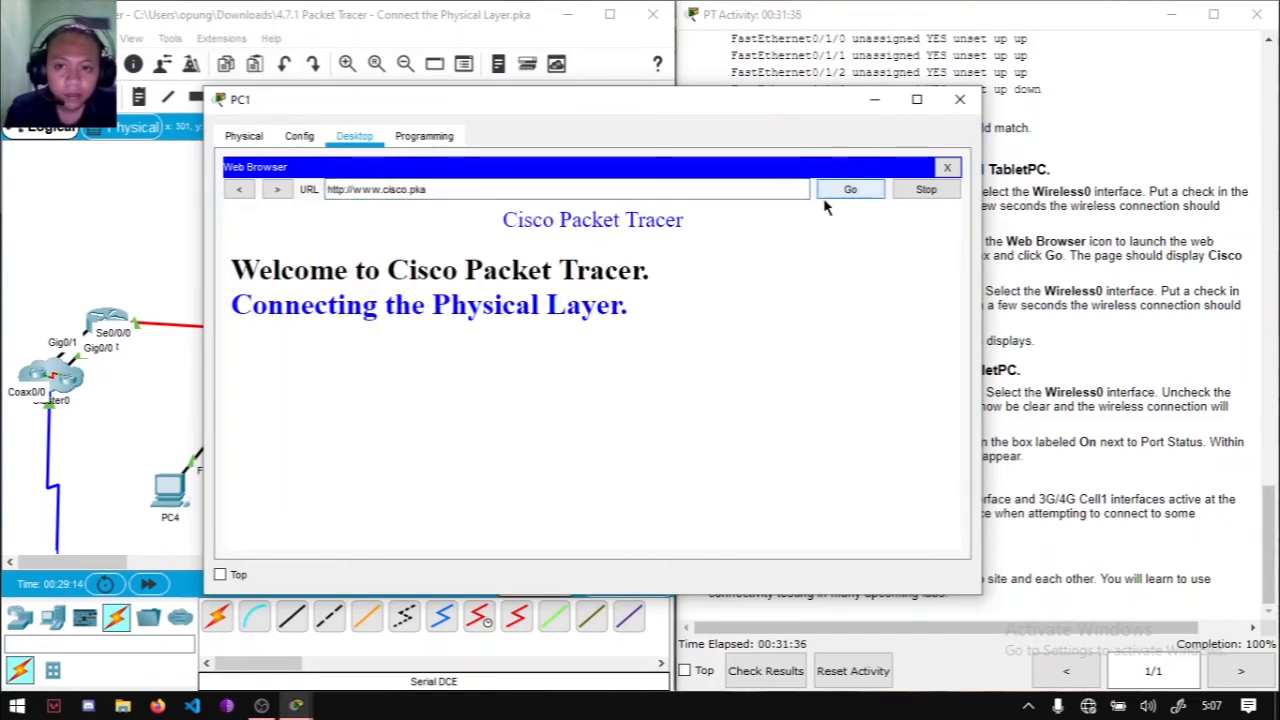
{"action": "left_click", "coordinate": [947, 167]}
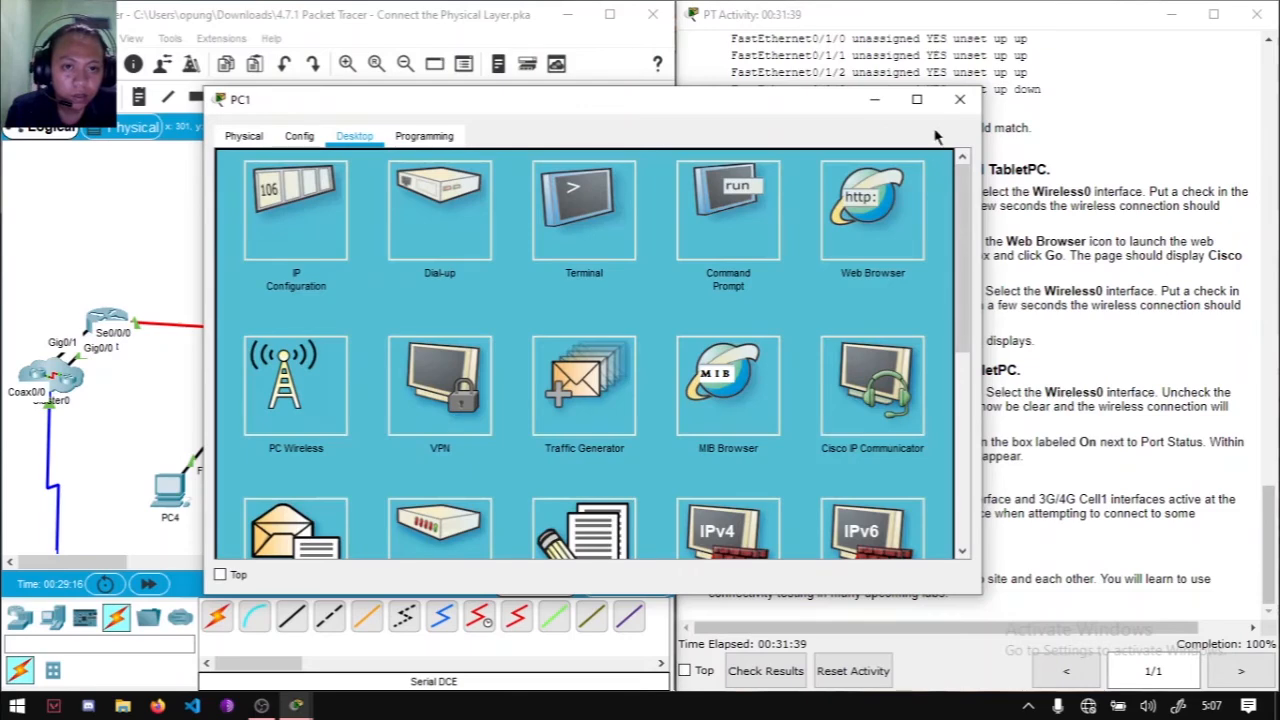
{"action": "scroll", "coordinate": [836, 240], "scroll_direction": "down", "scroll_amount": 3}
{"action": "scroll", "coordinate": [650, 315], "scroll_direction": "down", "scroll_amount": 3}
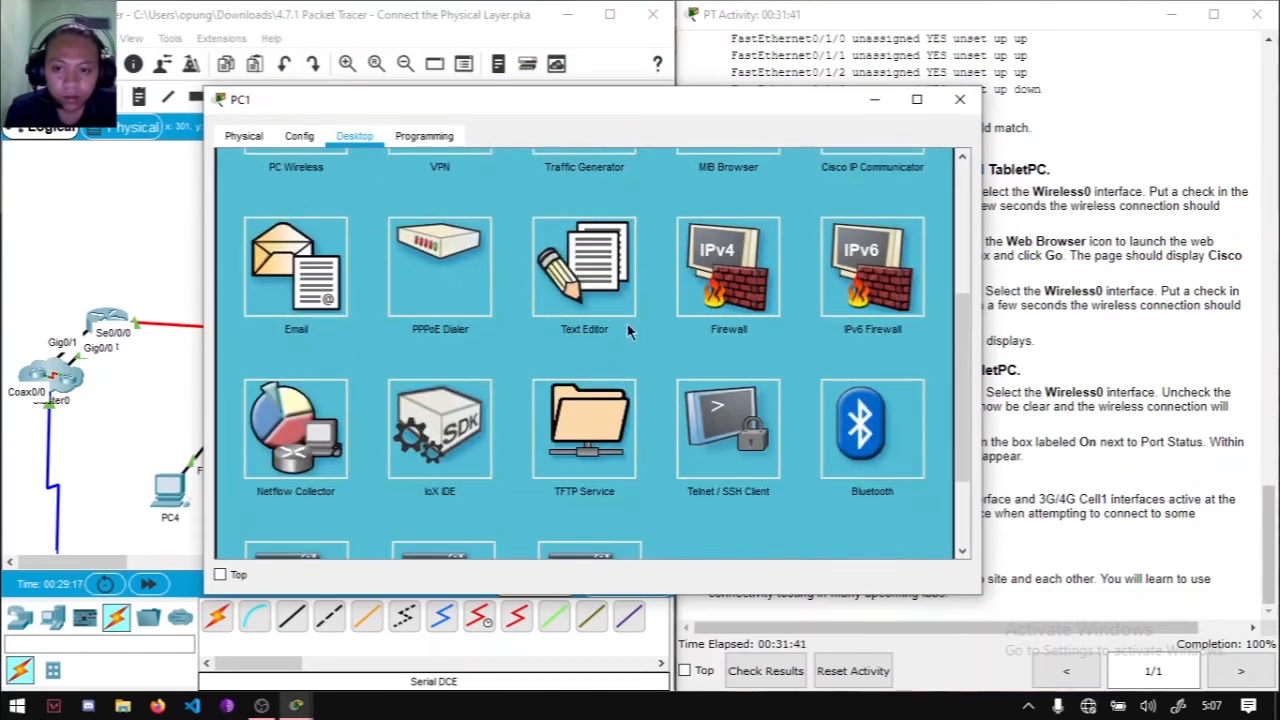
{"action": "scroll", "coordinate": [574, 357], "scroll_direction": "up", "scroll_amount": 7}
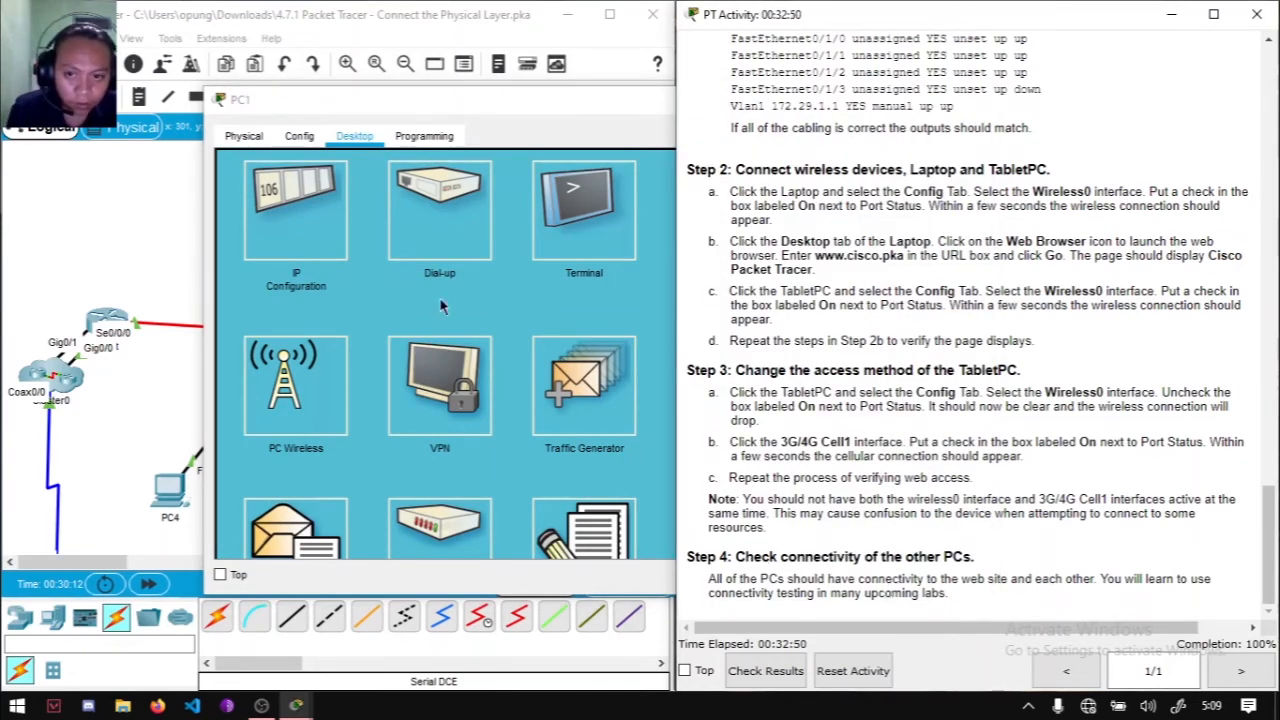
Step: Move PC1's device window beside the topology and reopen its command prompt
{"action": "left_click_drag", "start_coordinate": [528, 100], "coordinate": [358, 90]}
{"action": "left_click_drag", "start_coordinate": [250, 100], "coordinate": [321, 110]}
{"action": "left_click", "coordinate": [1010, 437]}
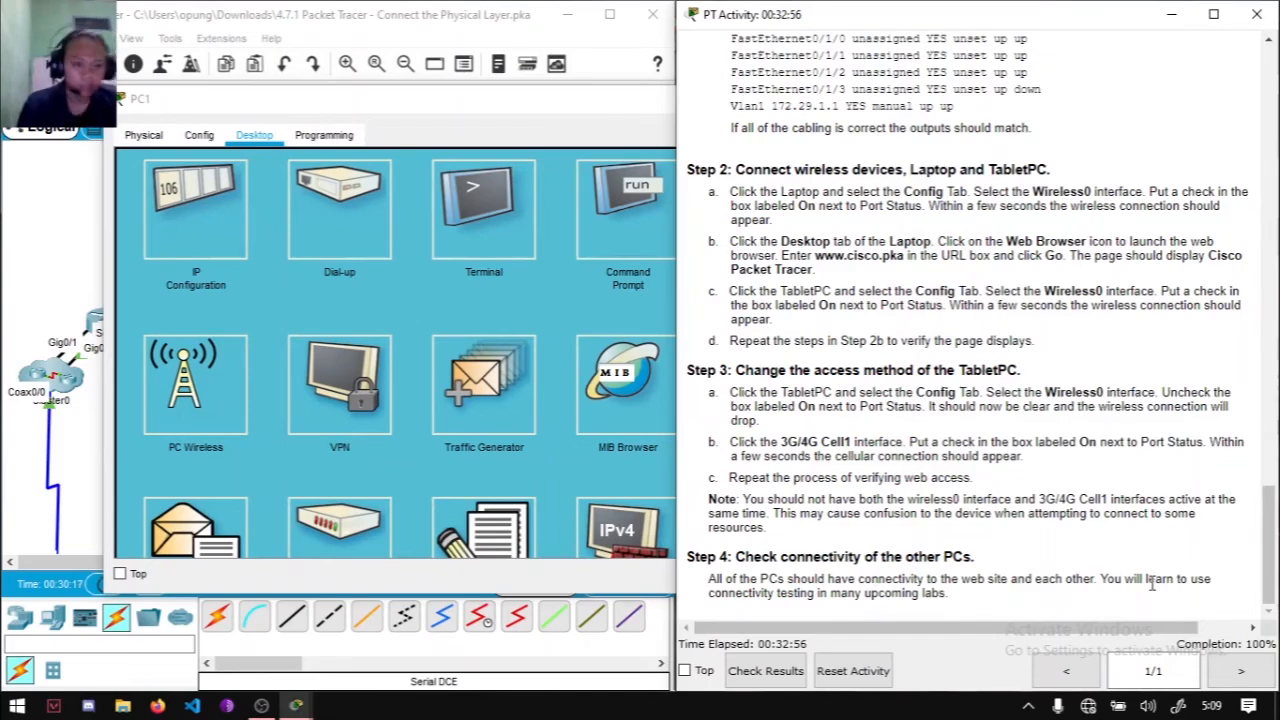
{"action": "left_click_drag", "start_coordinate": [447, 104], "coordinate": [749, 118]}
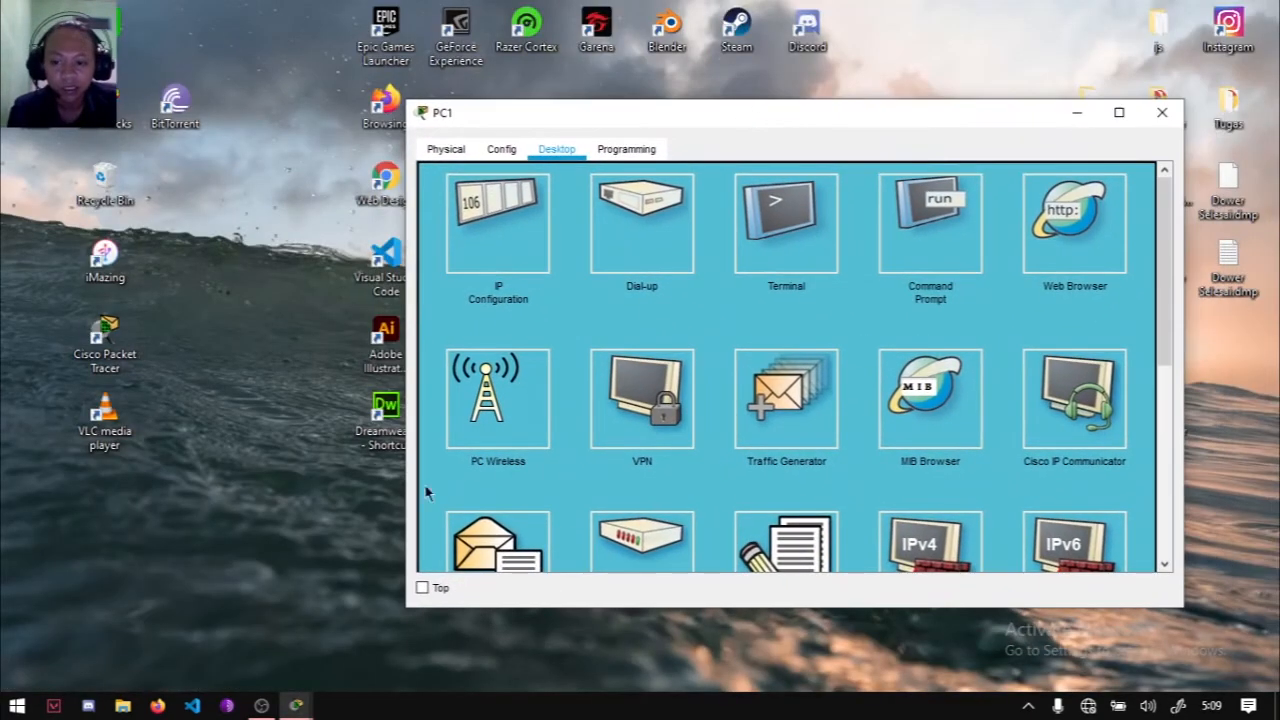
{"action": "left_click", "coordinate": [262, 638]}
{"action": "mouse_move", "coordinate": [410, 639]}
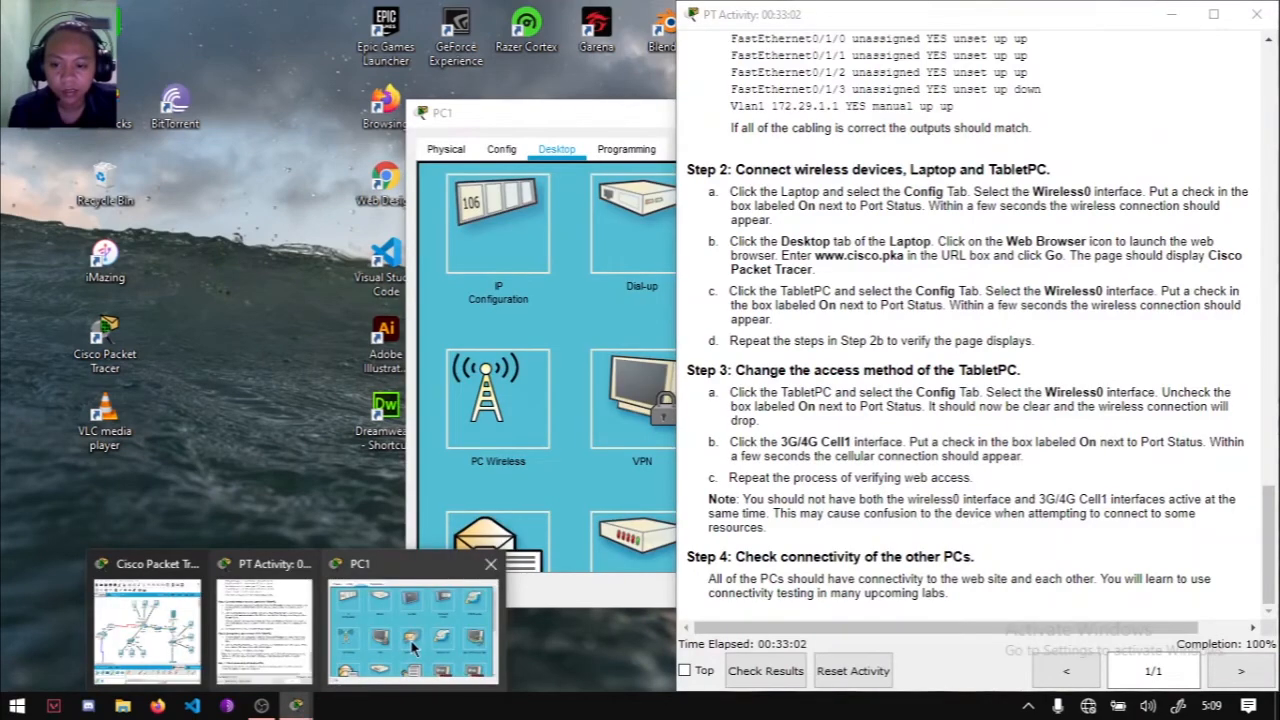
{"action": "left_click", "coordinate": [186, 645]}
{"action": "mouse_move", "coordinate": [296, 706]}
{"action": "left_click", "coordinate": [404, 636]}
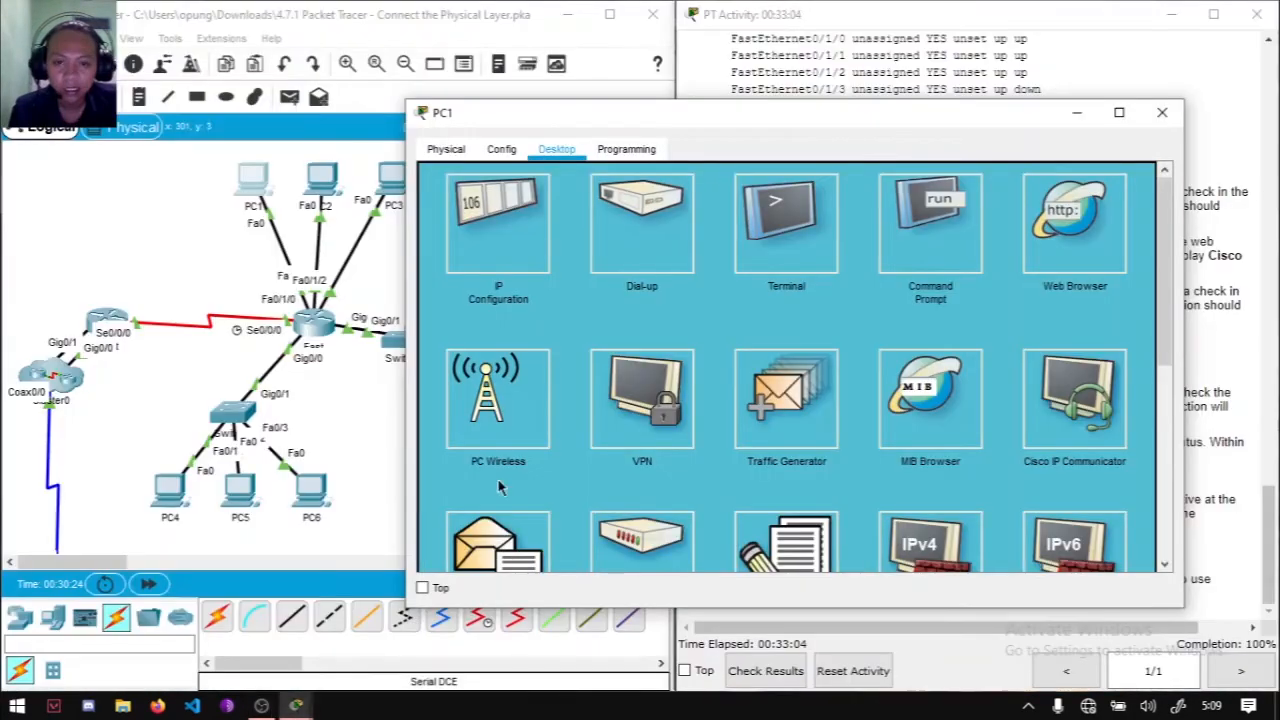
{"action": "left_click", "coordinate": [930, 222]}
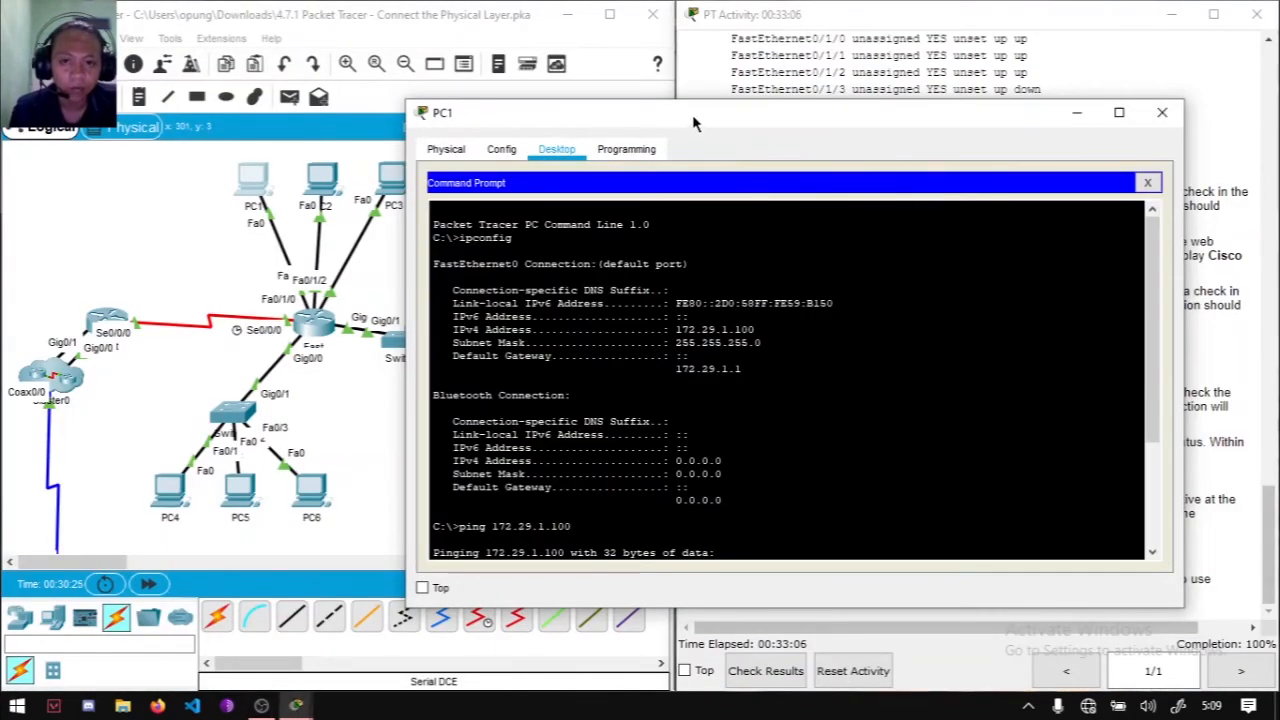
Step: Check PC2's FastEthernet0 address, ping 172.29.1.101 from PC1, and close PC2's device window
{"action": "left_click", "coordinate": [321, 178]}
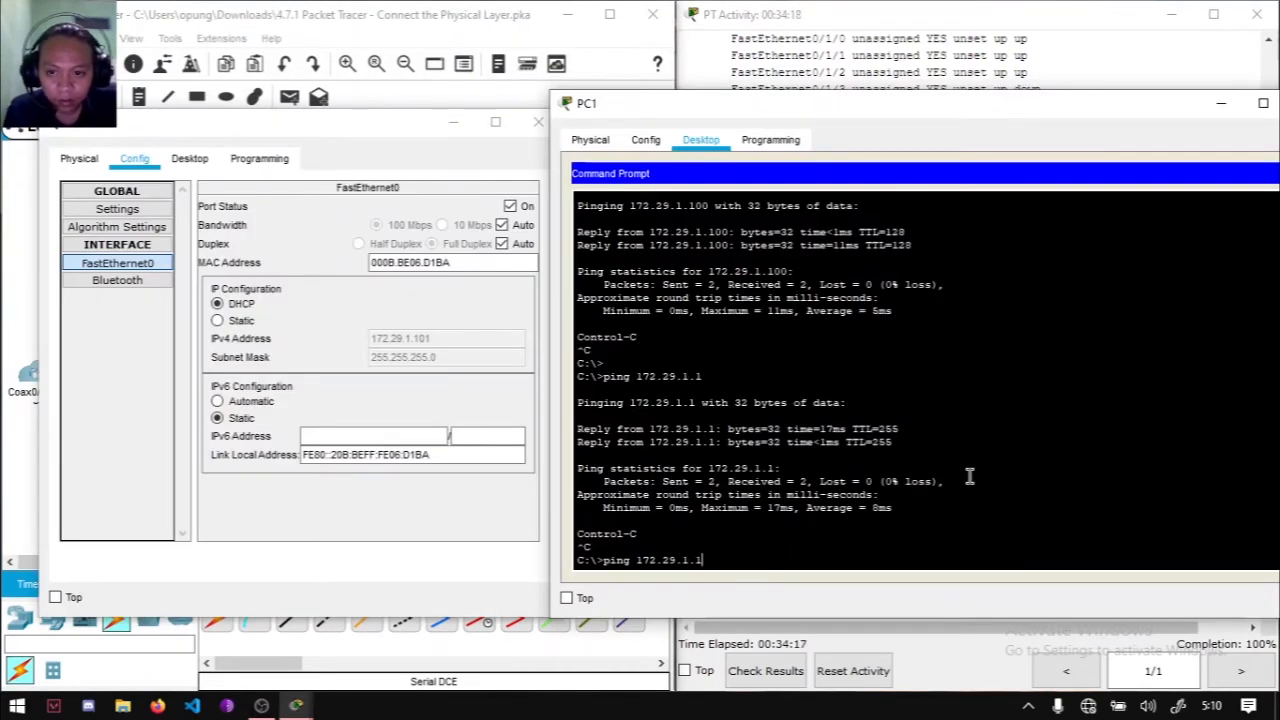
{"action": "key", "text": "Return"}
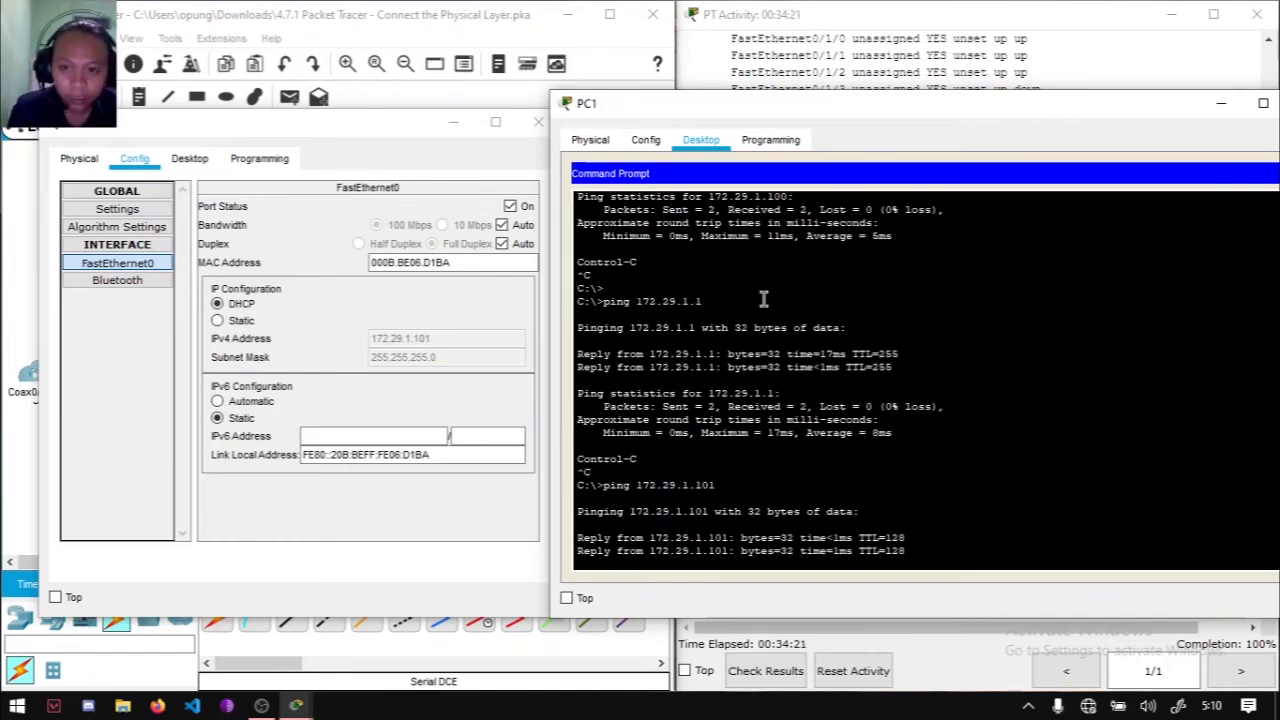
{"action": "key", "text": "ctrl+c"}
{"action": "left_click", "coordinate": [368, 145]}
{"action": "left_click", "coordinate": [537, 126]}
Step: Look up PC3's IPv4 address in its FastEthernet0 settings and close its device window
{"action": "left_click", "coordinate": [443, 192]}
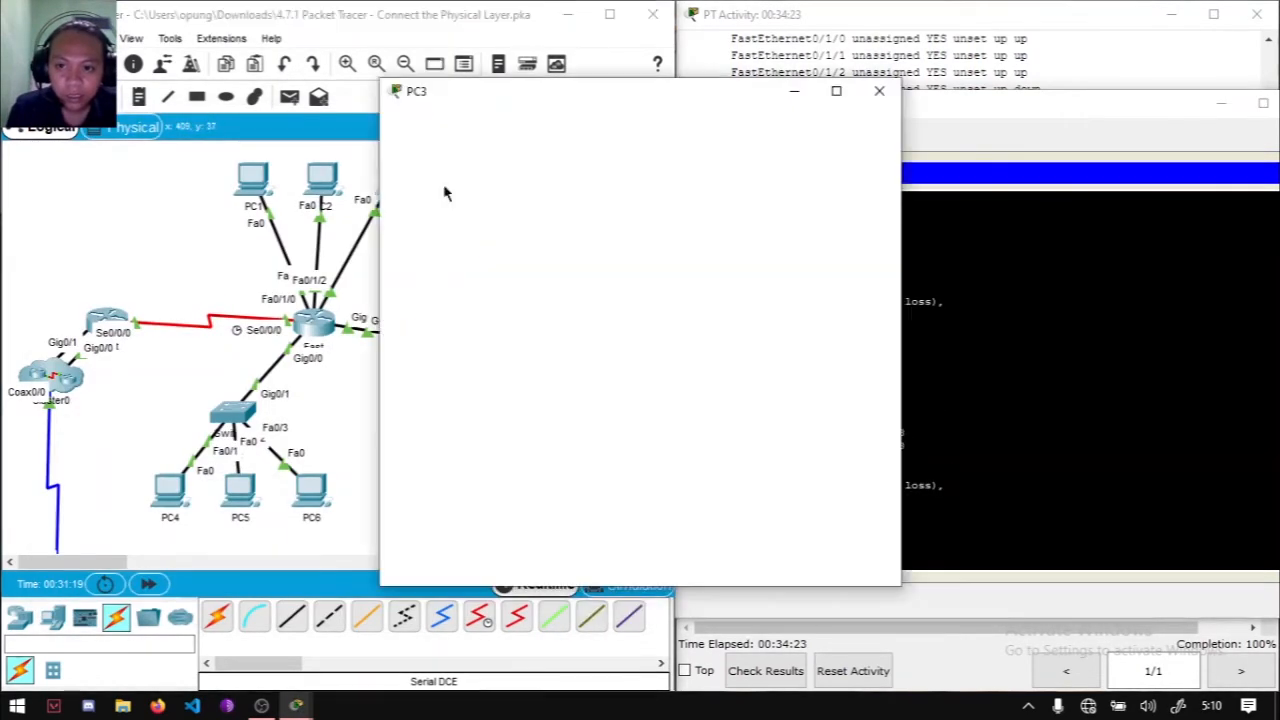
{"action": "left_click", "coordinate": [485, 231]}
{"action": "left_click_drag", "start_coordinate": [650, 102], "coordinate": [483, 102]}
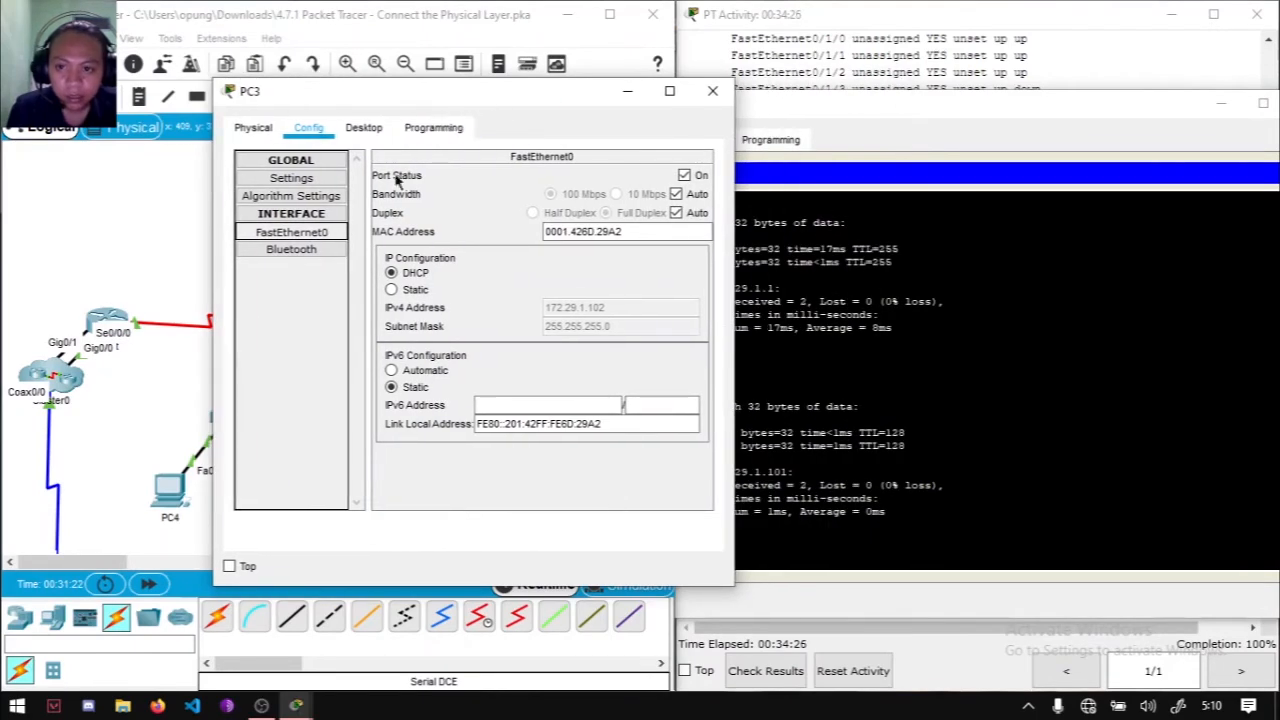
{"action": "left_click", "coordinate": [712, 90]}
Step: Ping PC3 at 172.29.1.102 from PC1's command prompt, stop the ping, and close PC1's device window
{"action": "key", "text": "Up"}
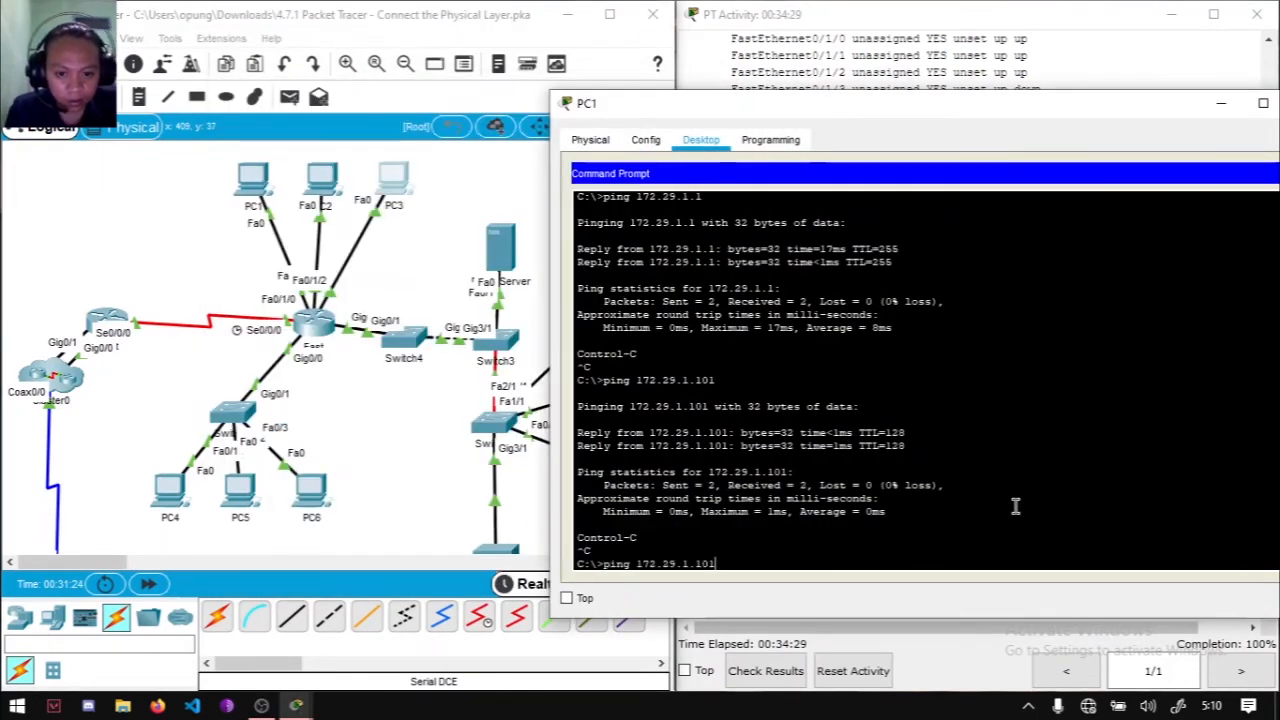
{"action": "key", "text": "BackSpace"}
{"action": "type", "text": "2"}
{"action": "key", "text": "Return"}
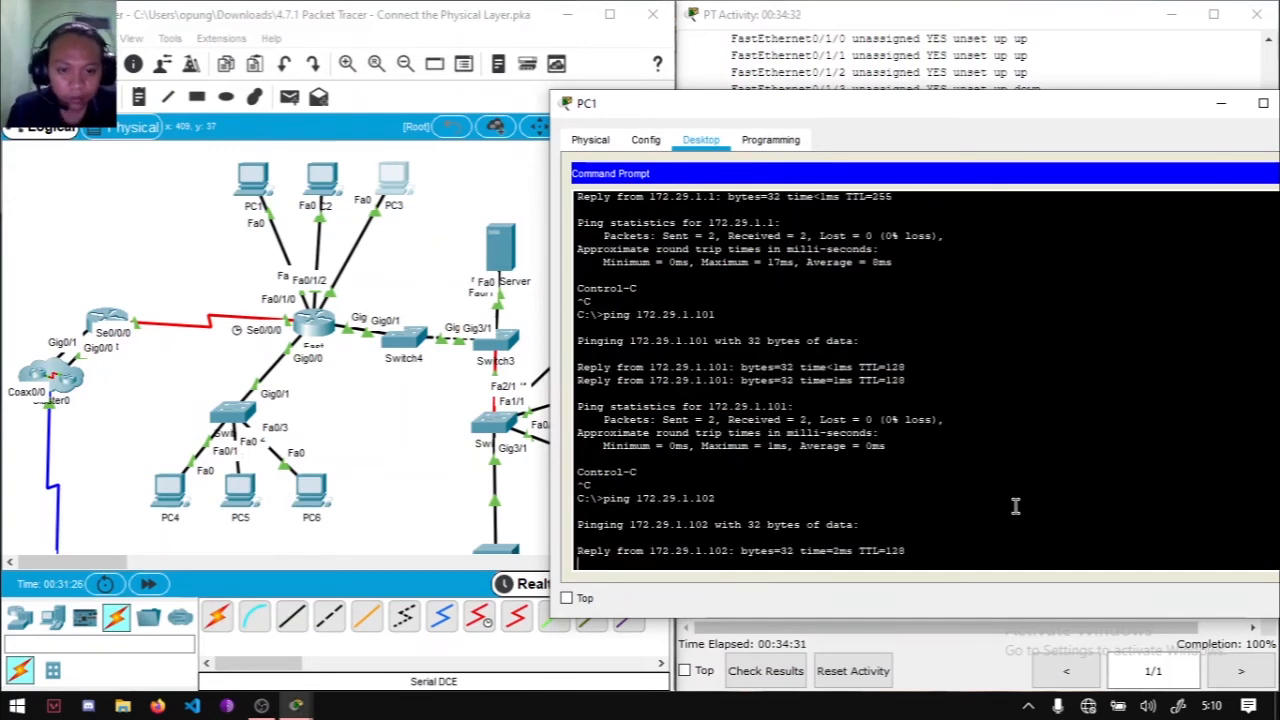
{"action": "key", "text": "ctrl+c"}
{"action": "left_click_drag", "start_coordinate": [1004, 97], "coordinate": [570, 152]}
{"action": "left_click", "coordinate": [884, 148]}
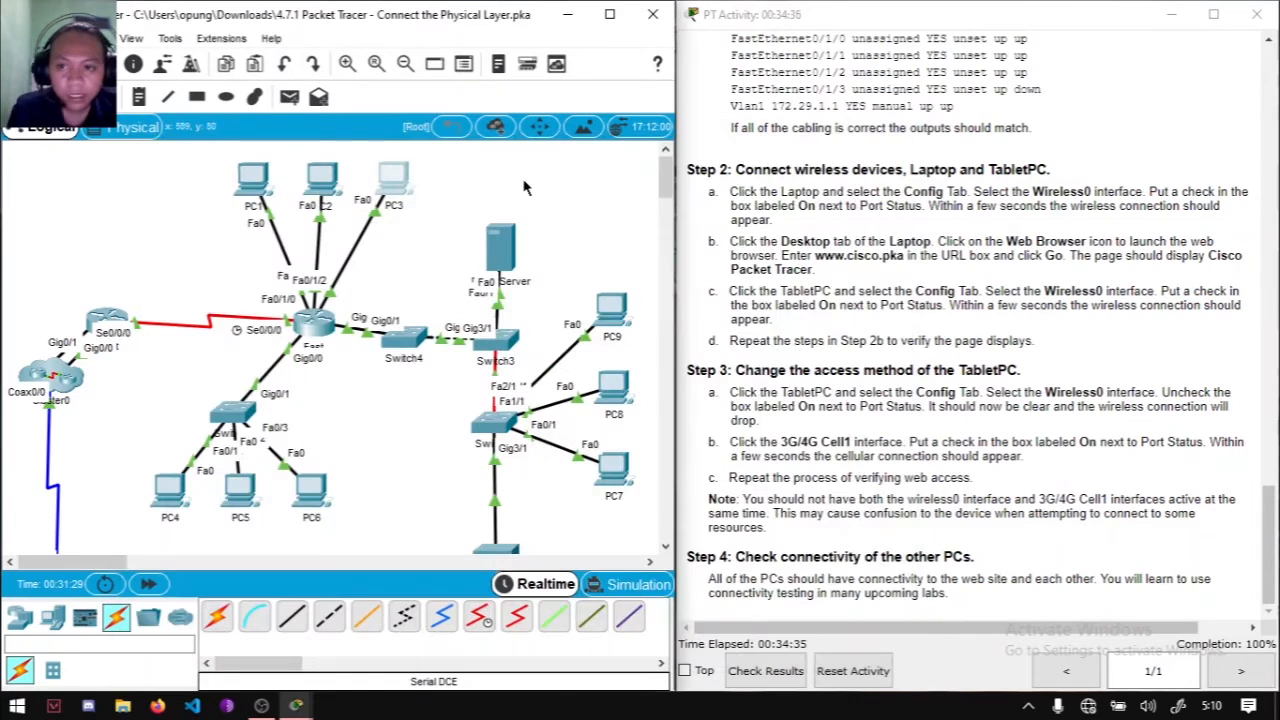
{"action": "left_click", "coordinate": [318, 182]}
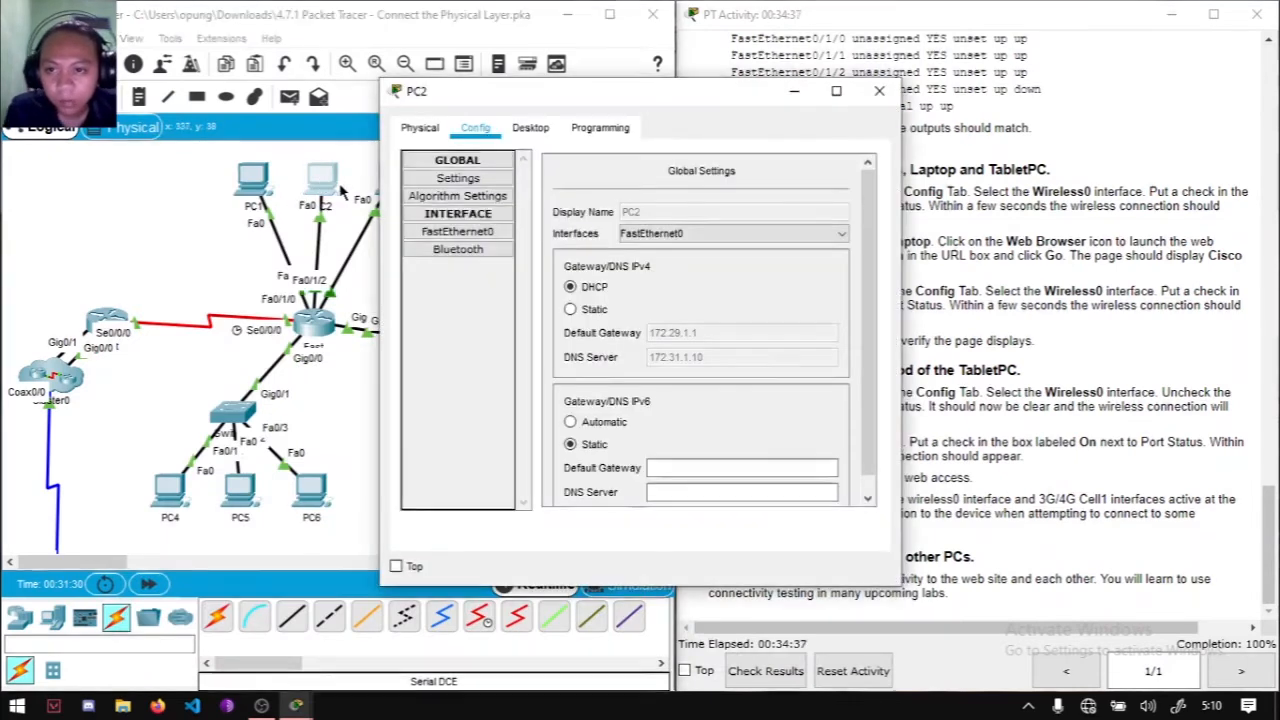
{"action": "left_click", "coordinate": [515, 132]}
{"action": "left_click_drag", "start_coordinate": [642, 543], "coordinate": [724, 543]}
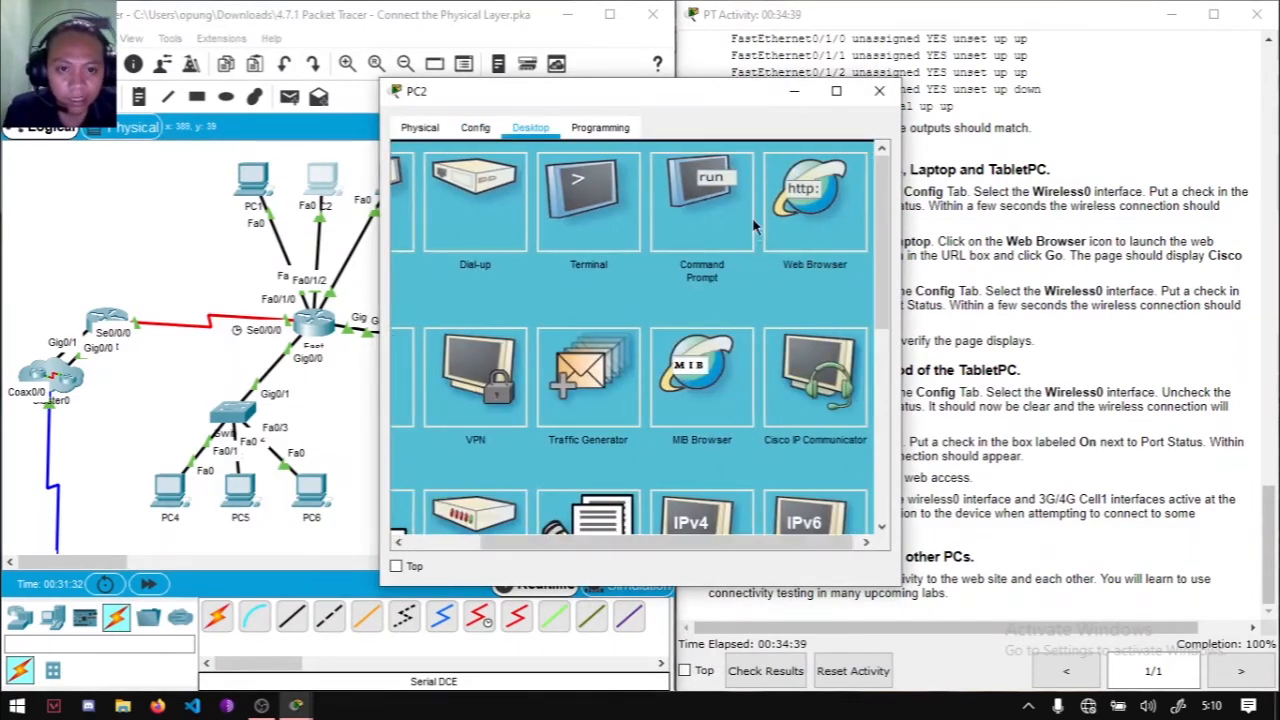
{"action": "left_click", "coordinate": [810, 210]}
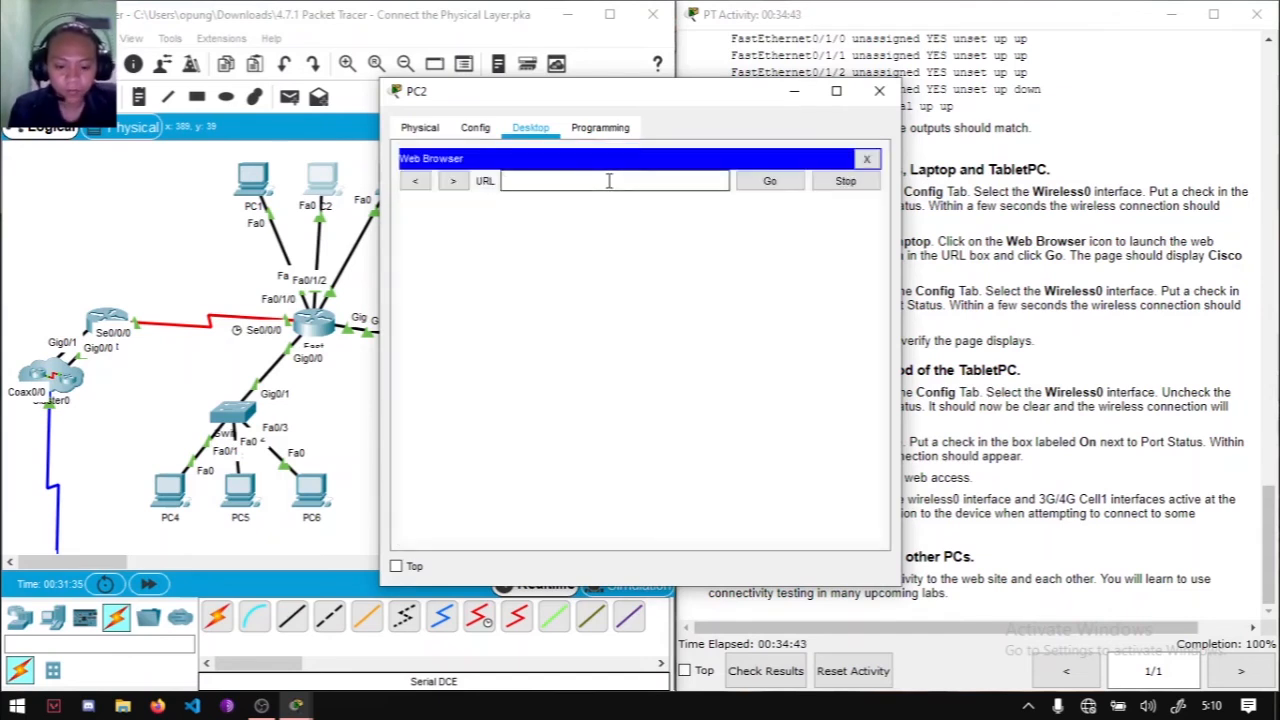
{"action": "type", "text": "www.cisco.pka"}
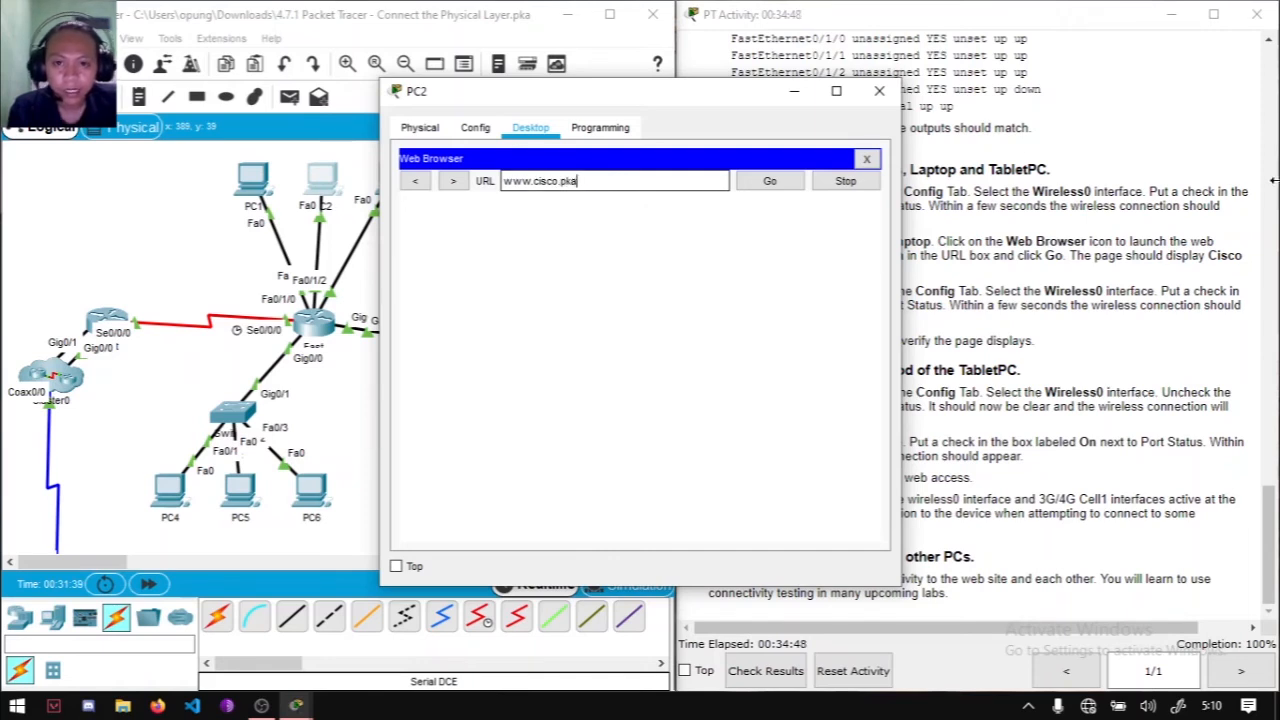
{"action": "left_click", "coordinate": [760, 184]}
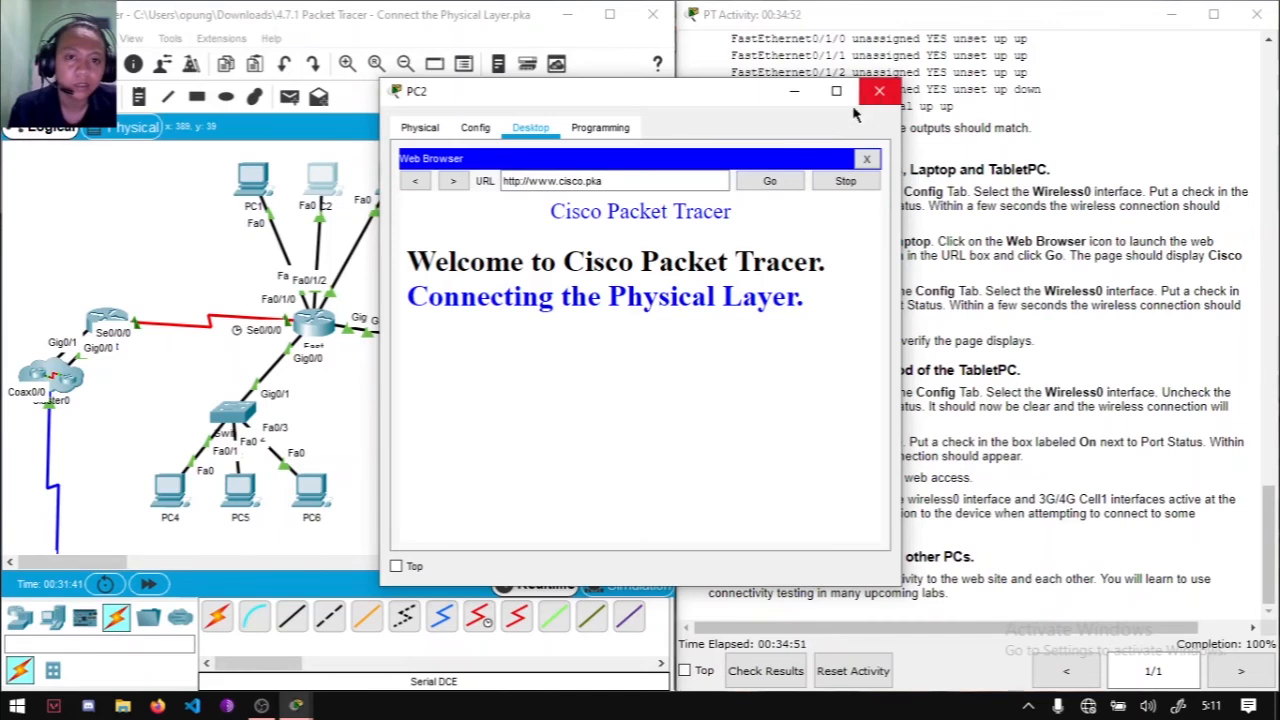
{"action": "left_click", "coordinate": [476, 130]}
{"action": "left_click", "coordinate": [530, 128]}
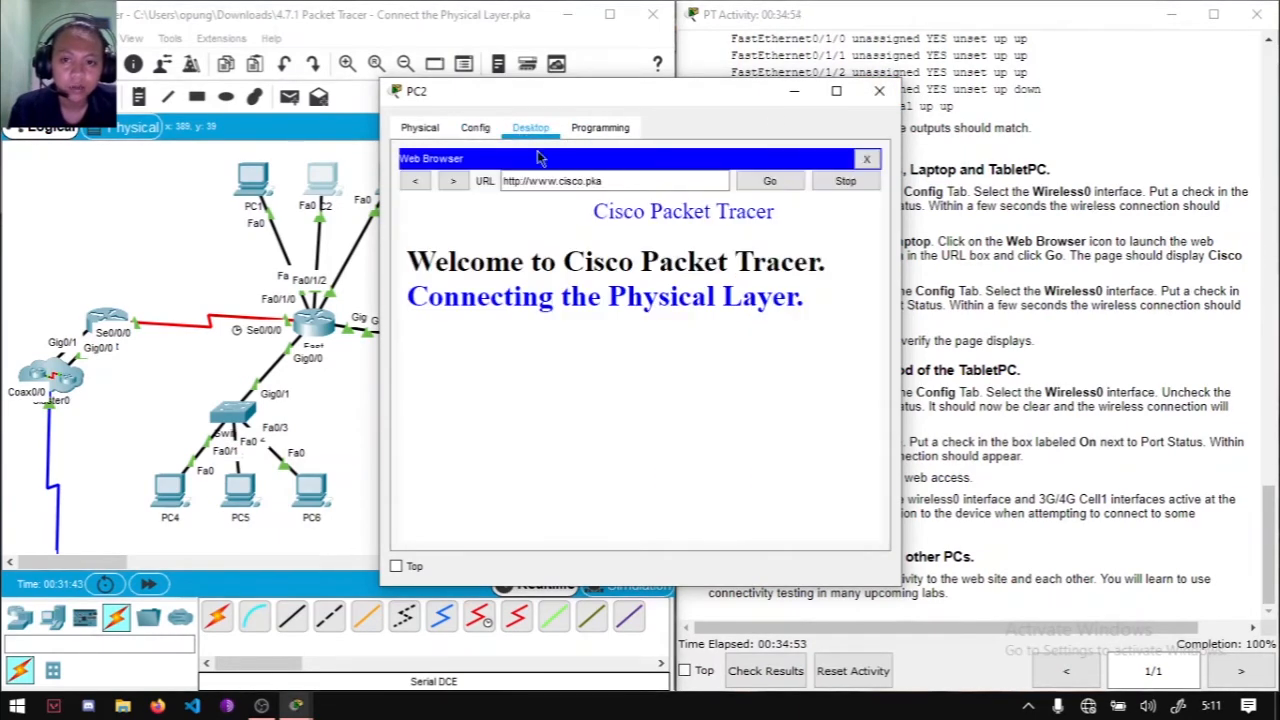
{"action": "left_click", "coordinate": [866, 159]}
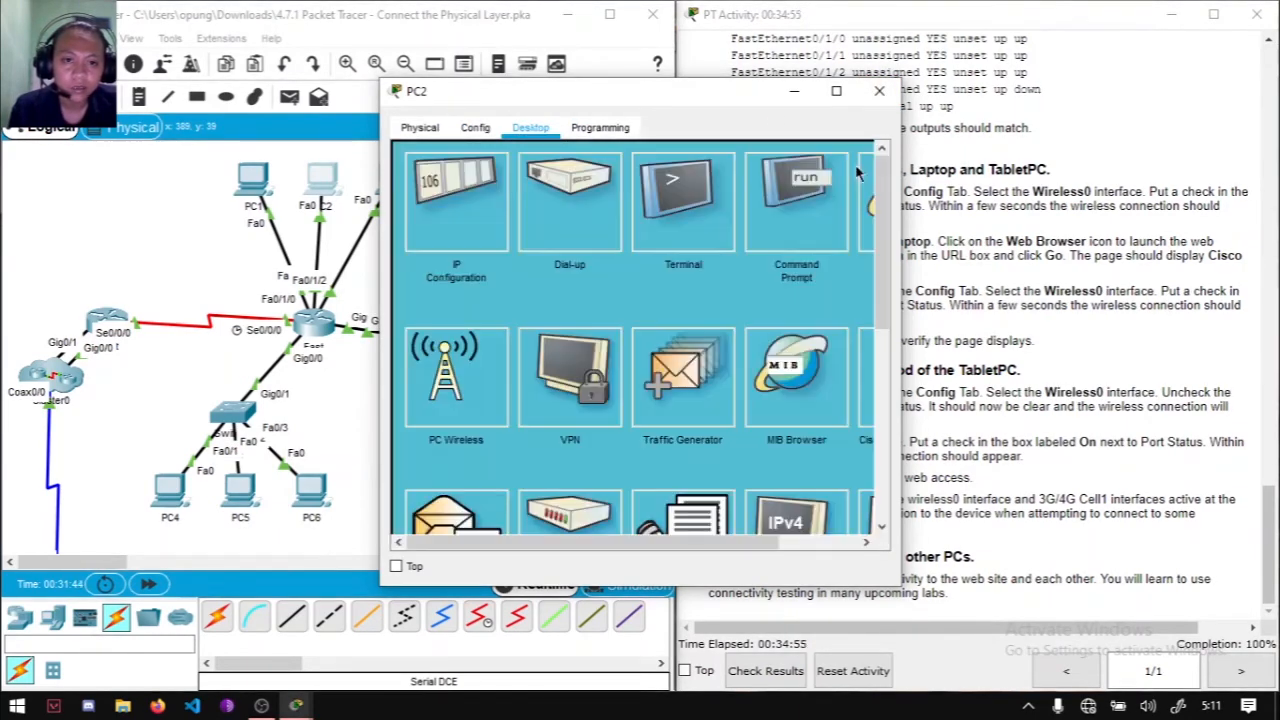
Step: Ping 172.29.1.104 from PC2's command prompt and close PC2's device window
{"action": "left_click", "coordinate": [796, 200]}
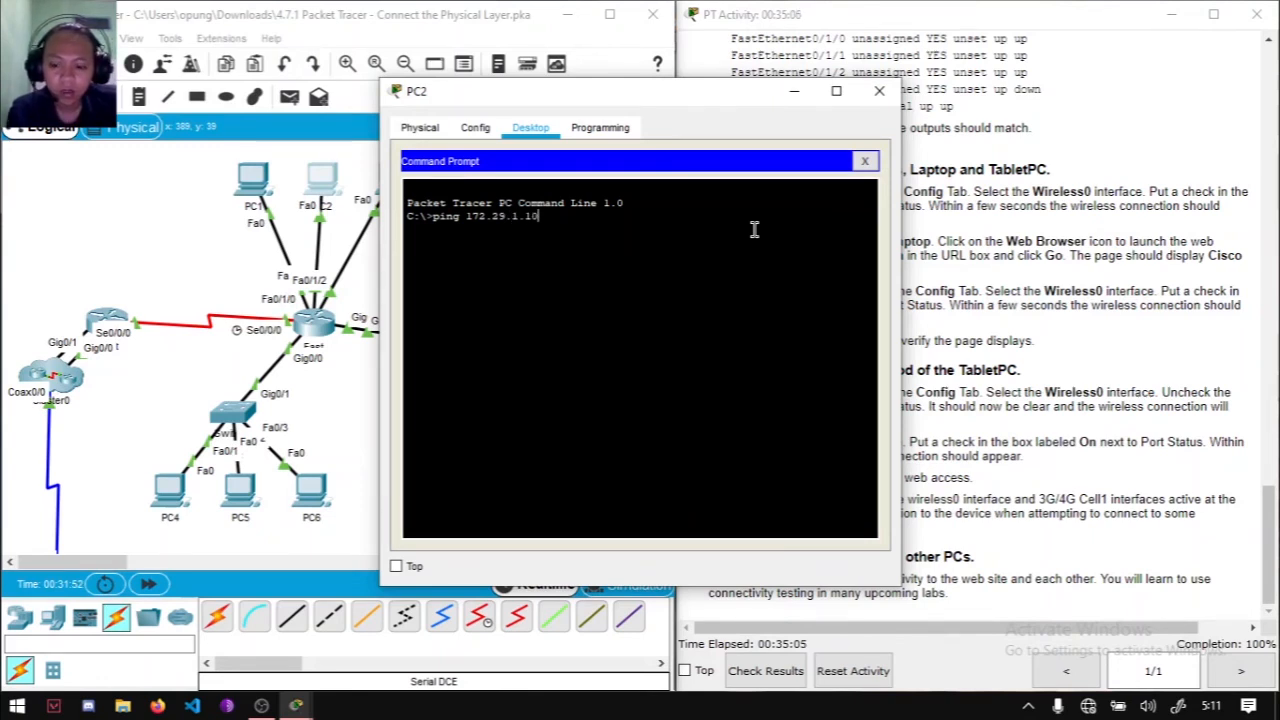
{"action": "key", "text": "Return"}
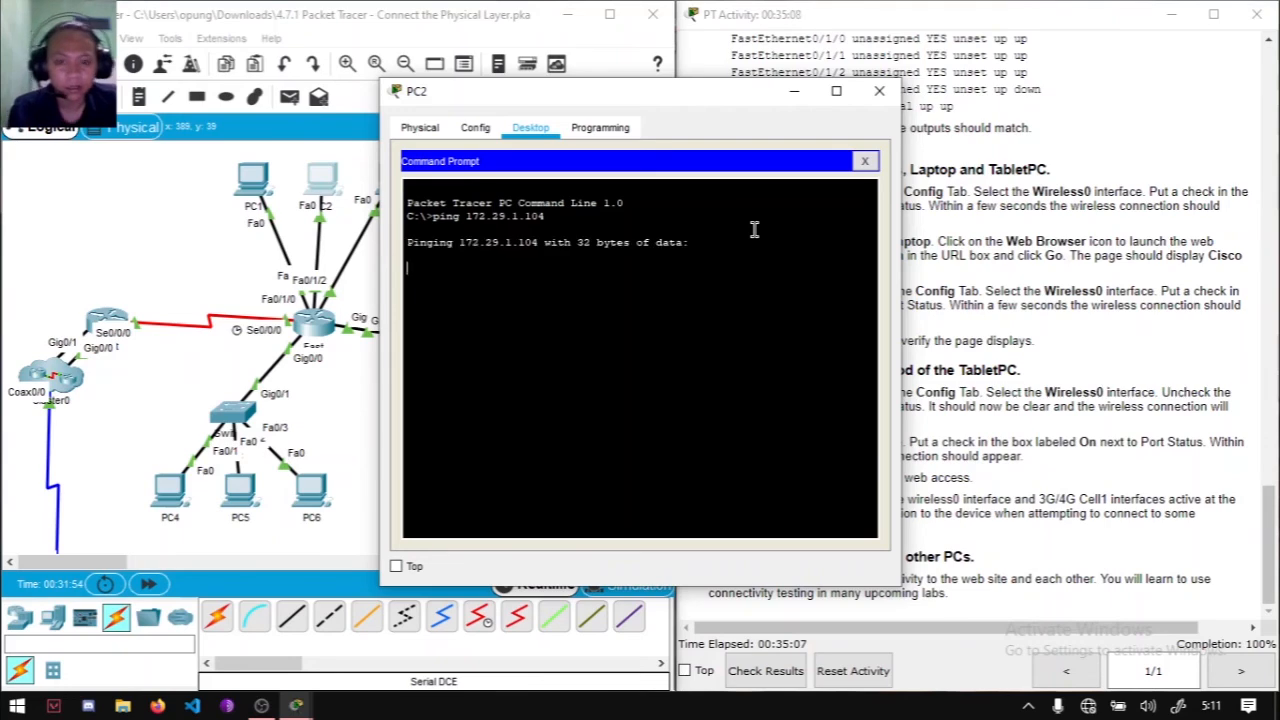
{"action": "left_click", "coordinate": [880, 92]}
{"action": "scroll", "coordinate": [430, 360], "scroll_direction": "down", "scroll_amount": 2}
{"action": "scroll", "coordinate": [436, 368], "scroll_direction": "up", "scroll_amount": 2}
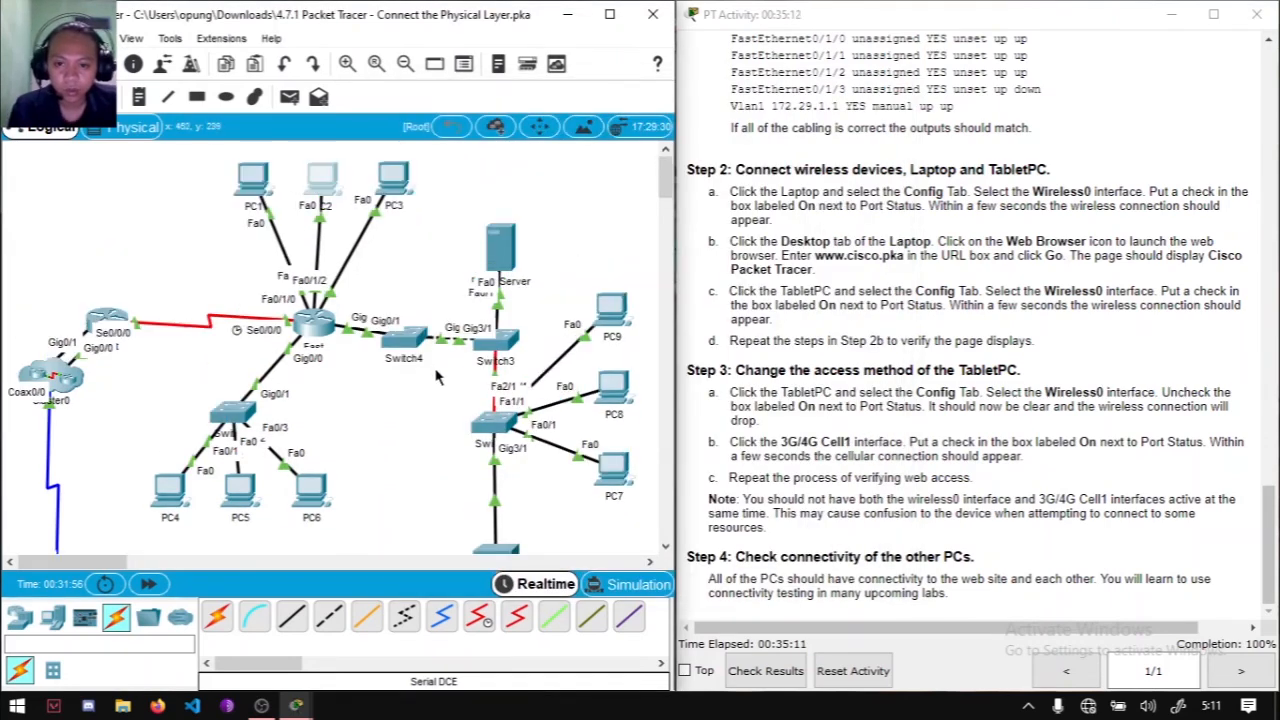
{"action": "scroll", "coordinate": [284, 472], "scroll_direction": "down", "scroll_amount": 2}
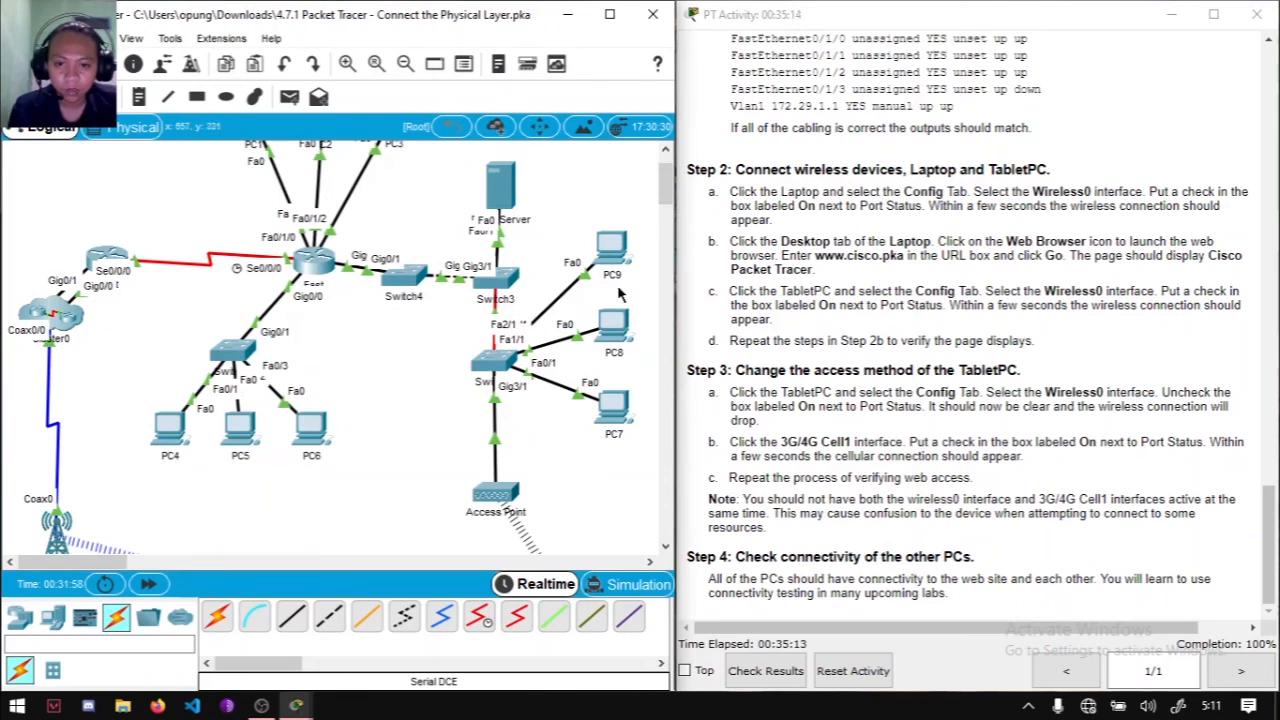
{"action": "left_click", "coordinate": [611, 246]}
{"action": "left_click", "coordinate": [530, 127]}
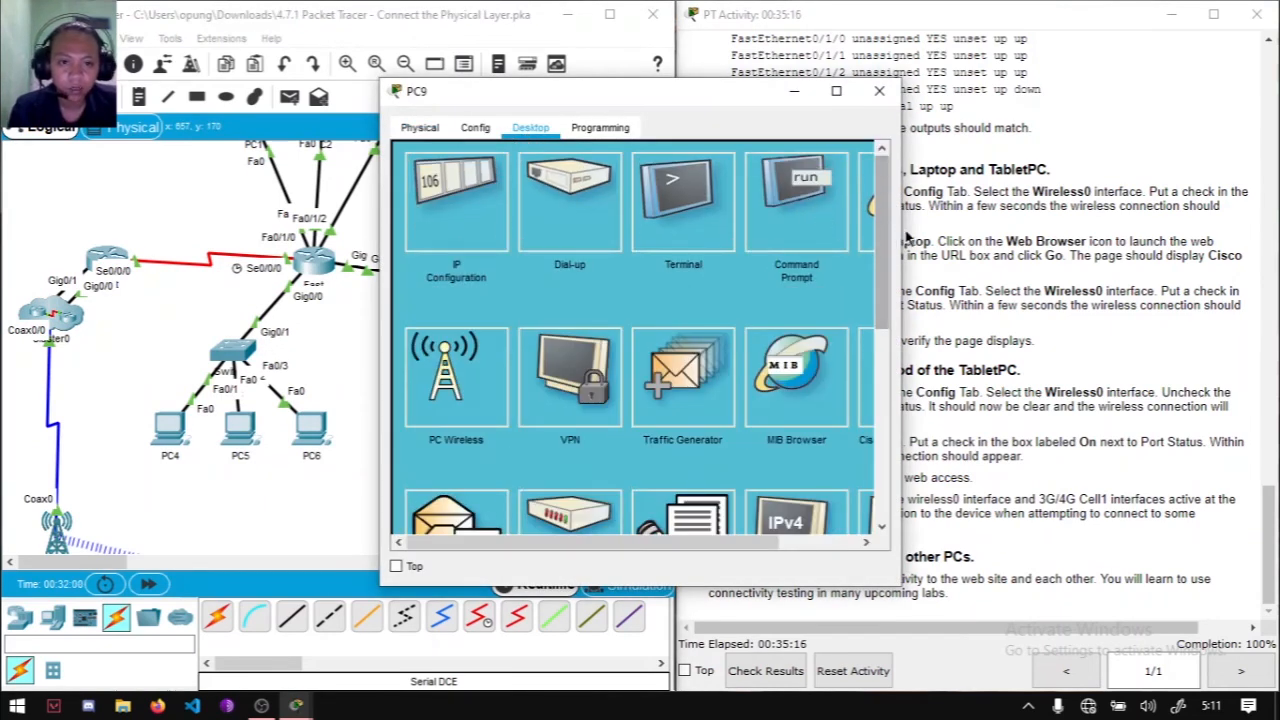
{"action": "left_click", "coordinate": [860, 225]}
{"action": "left_click", "coordinate": [654, 178]}
{"action": "type", "text": "www.cisco.pka"}
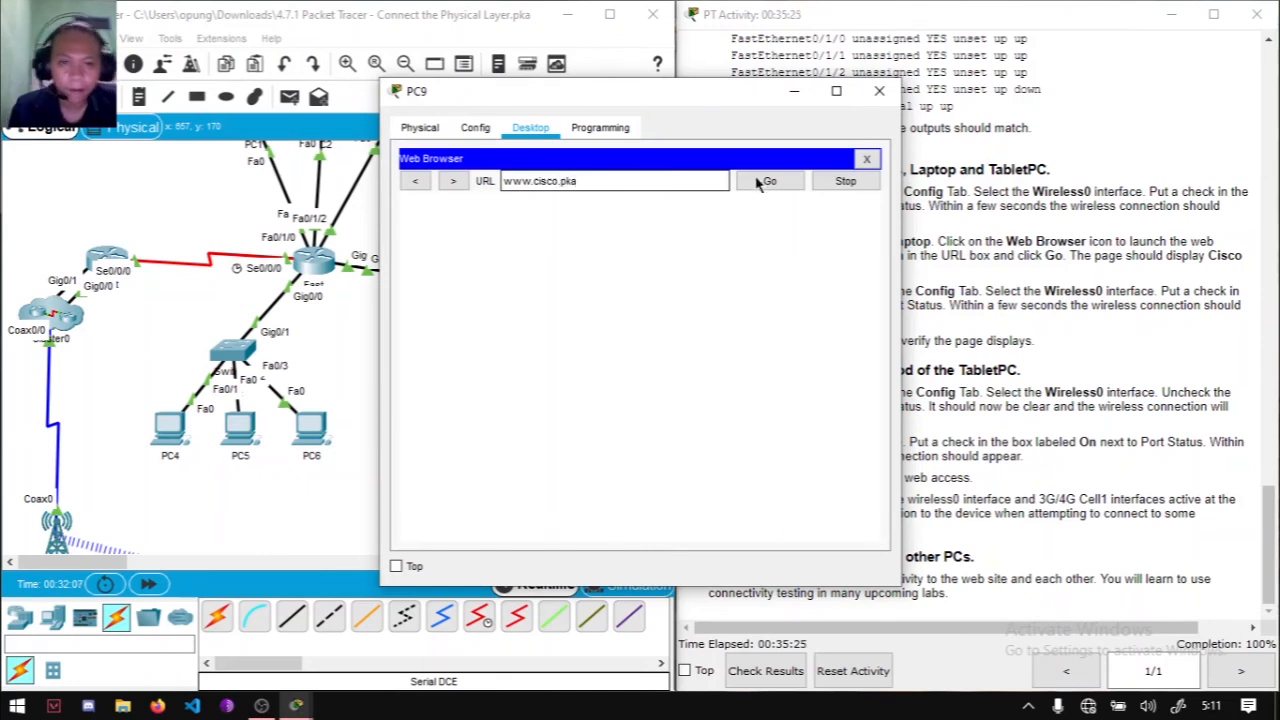
{"action": "left_click", "coordinate": [766, 186]}
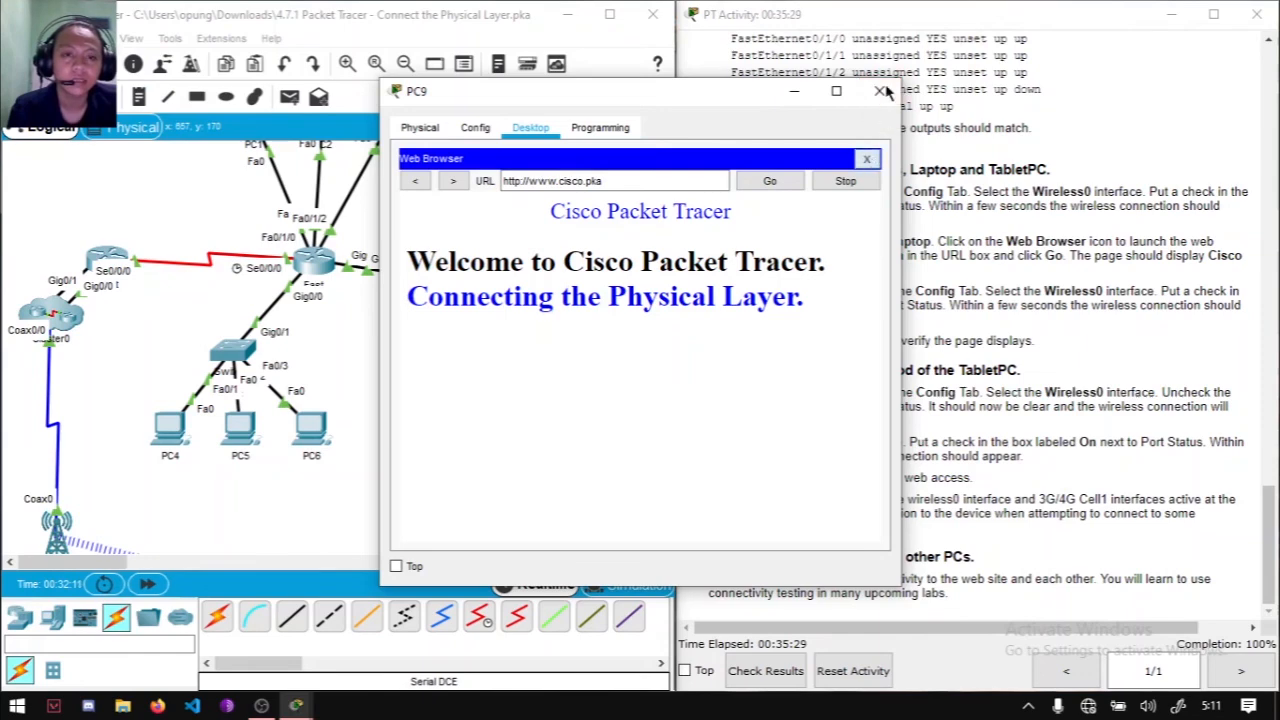
{"action": "left_click", "coordinate": [866, 159]}
{"action": "left_click", "coordinate": [879, 96]}
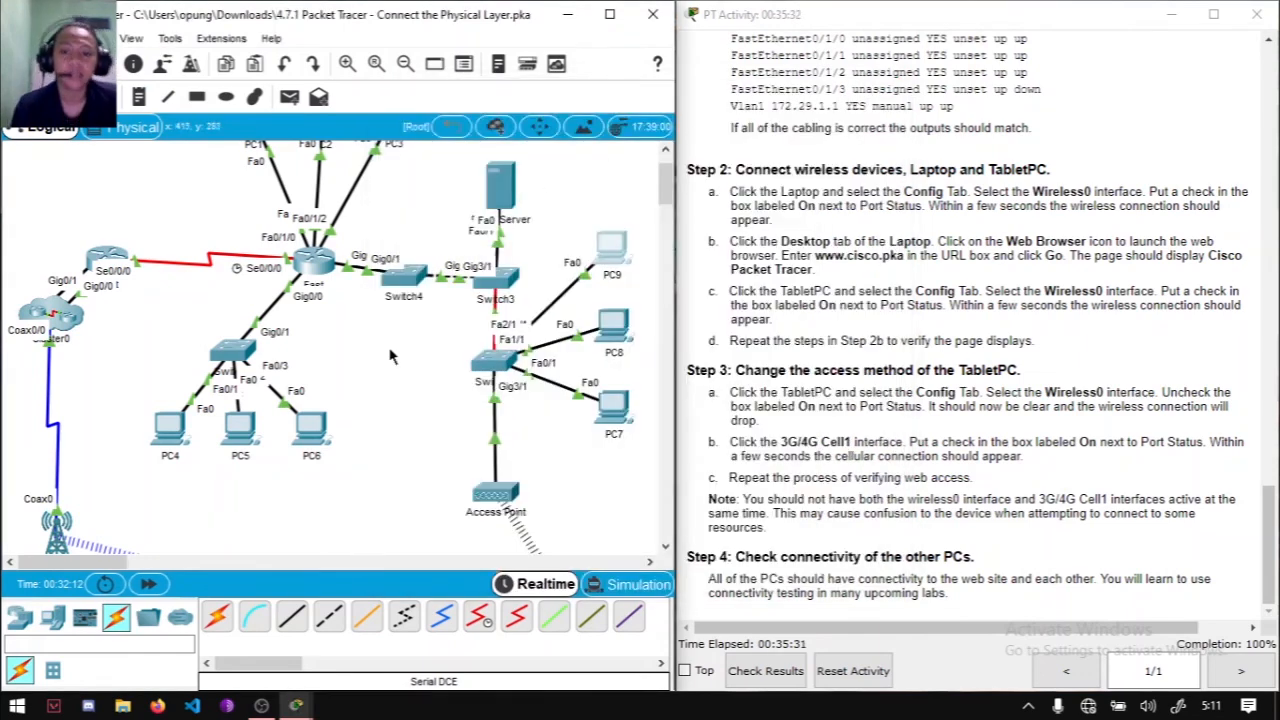
Step: Review the wireless devices in the topology and the activity instructions, returning to the objectives at their beginning
{"action": "scroll", "coordinate": [390, 360], "scroll_direction": "down", "scroll_amount": 5}
{"action": "scroll", "coordinate": [390, 360], "scroll_direction": "up", "scroll_amount": 2}
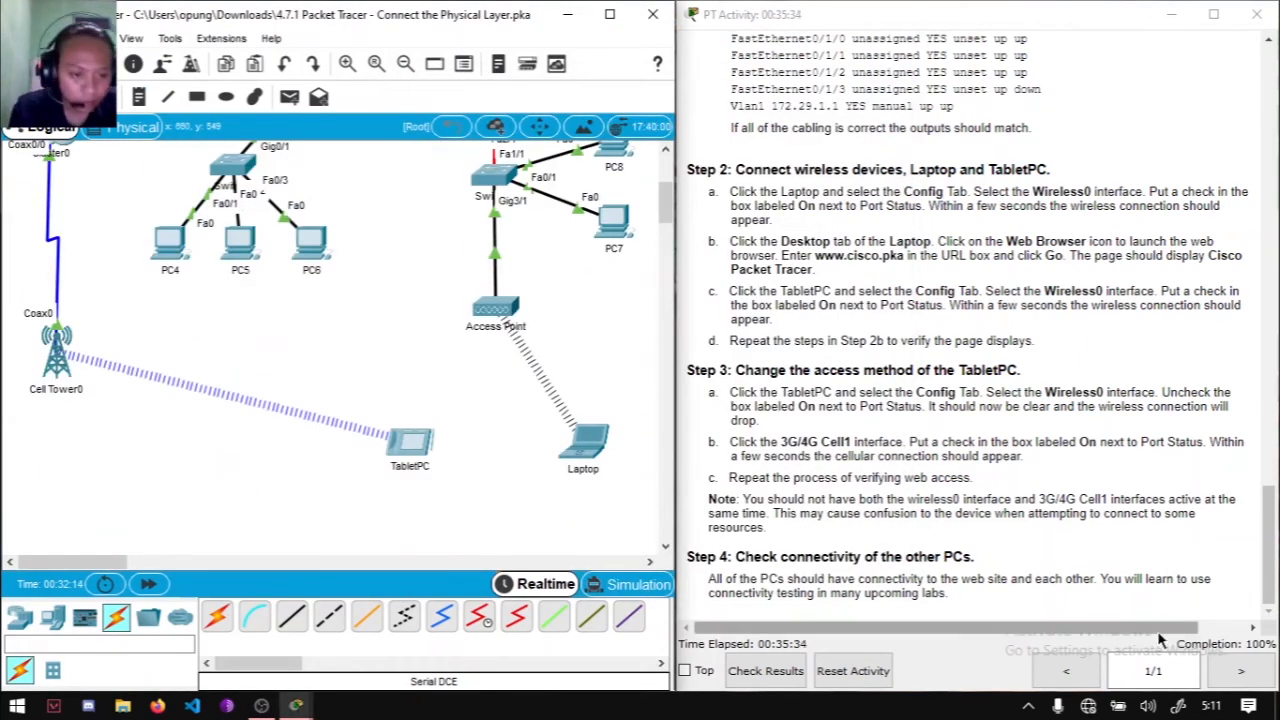
{"action": "mouse_move", "coordinate": [951, 631]}
{"action": "left_mouse_down"}
{"action": "mouse_move", "coordinate": [1010, 632]}
{"action": "mouse_move", "coordinate": [952, 628]}
{"action": "left_mouse_up"}
{"action": "scroll", "coordinate": [883, 531], "scroll_direction": "right", "scroll_amount": 1}
{"action": "scroll", "coordinate": [698, 500], "scroll_direction": "up", "scroll_amount": 3}
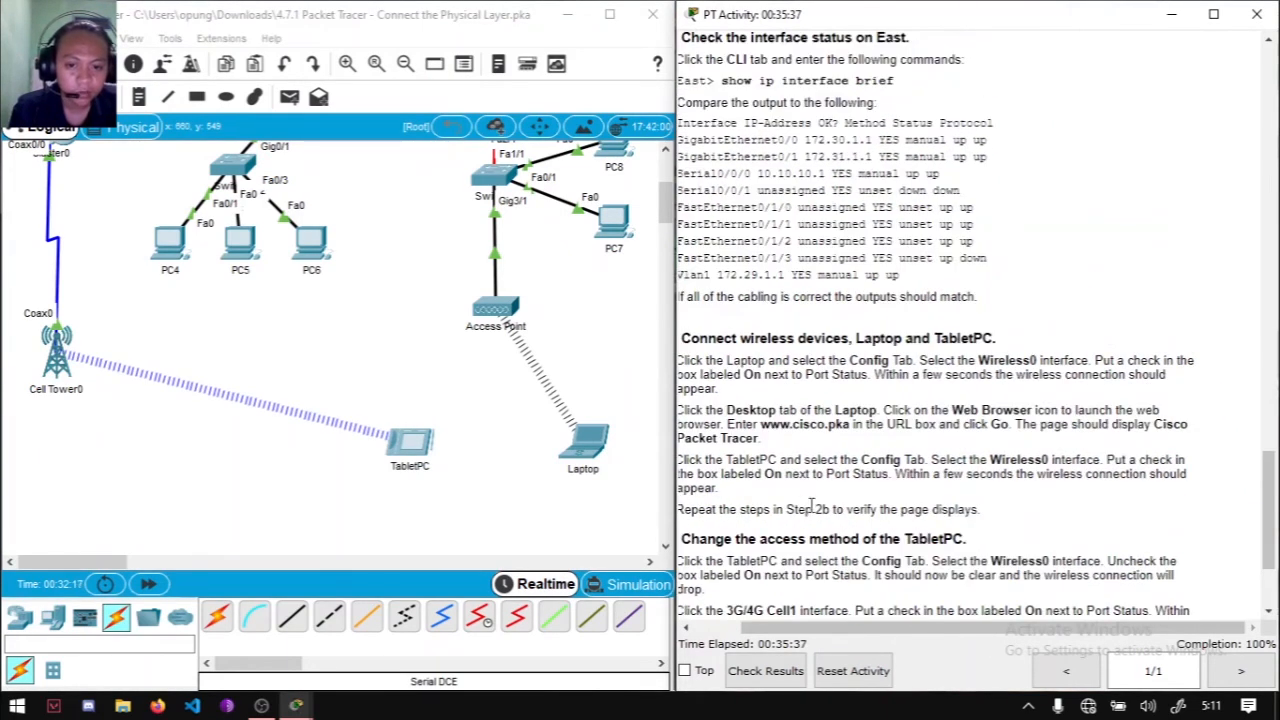
{"action": "scroll", "coordinate": [812, 505], "scroll_direction": "down", "scroll_amount": 3}
{"action": "scroll", "coordinate": [748, 632], "scroll_direction": "left", "scroll_amount": 1}
{"action": "key", "text": "alt+Tab"}
{"action": "key", "text": "alt+Tab"}
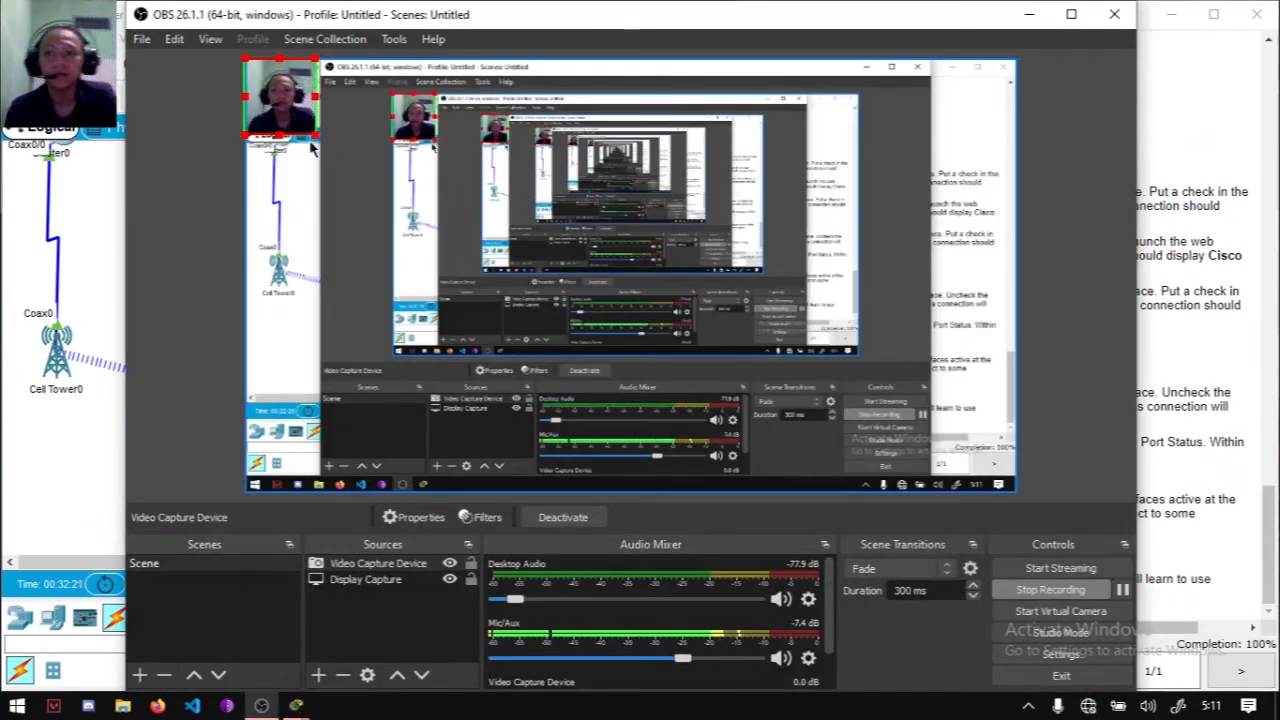
{"action": "left_click", "coordinate": [1180, 232]}
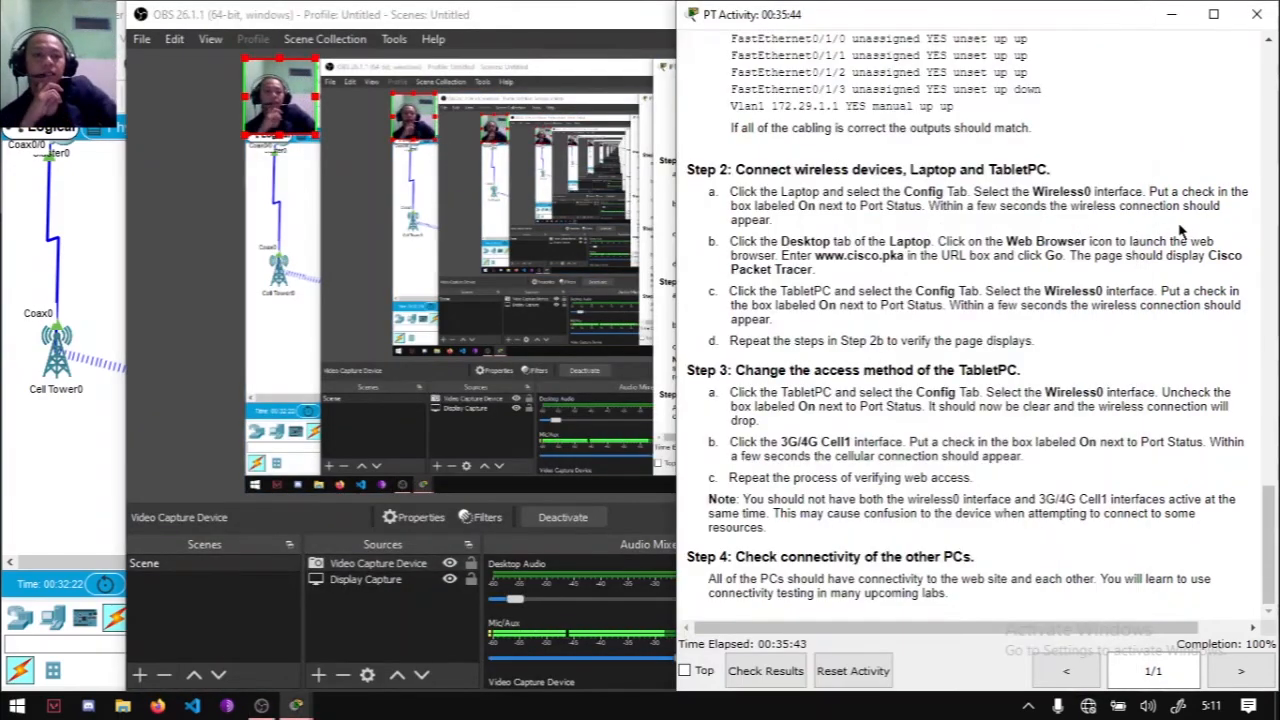
{"action": "scroll", "coordinate": [1180, 232], "scroll_direction": "up", "scroll_amount": 20}
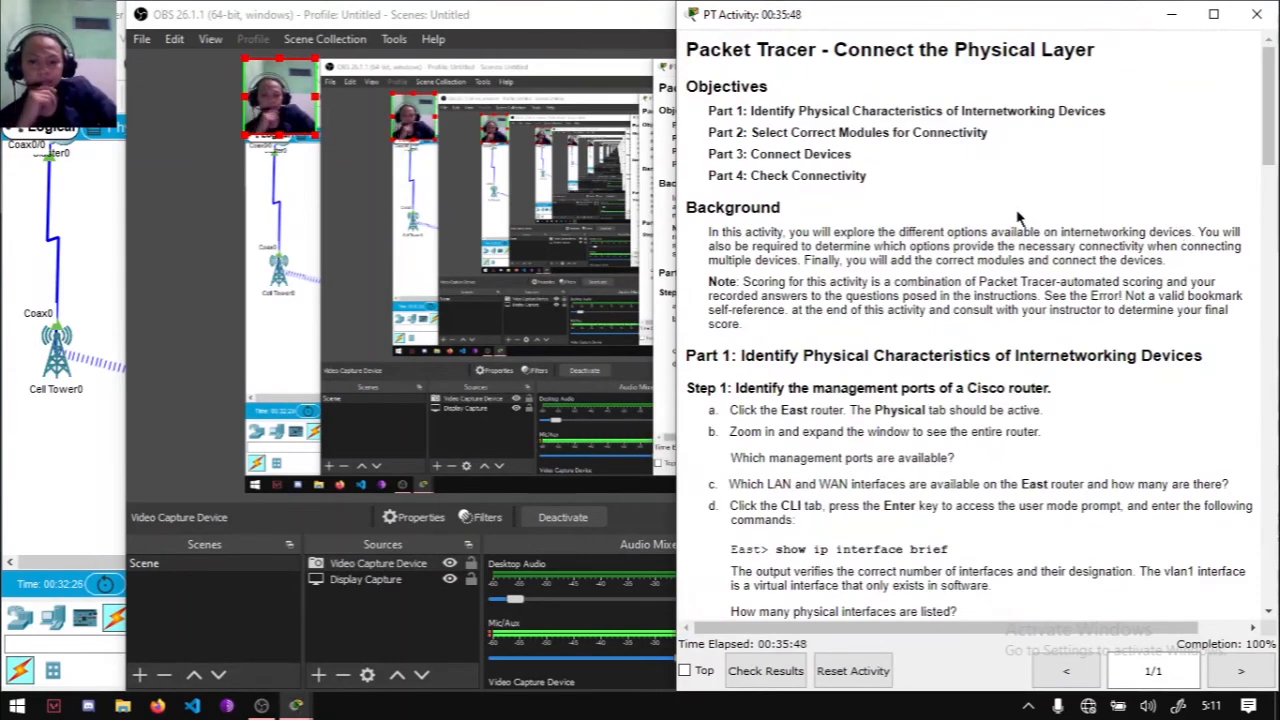
Step: Switch to OBS and enlarge the Video Capture Device source in the scene preview
{"action": "left_click", "coordinate": [336, 163]}
{"action": "left_click_drag", "start_coordinate": [336, 163], "coordinate": [507, 237]}
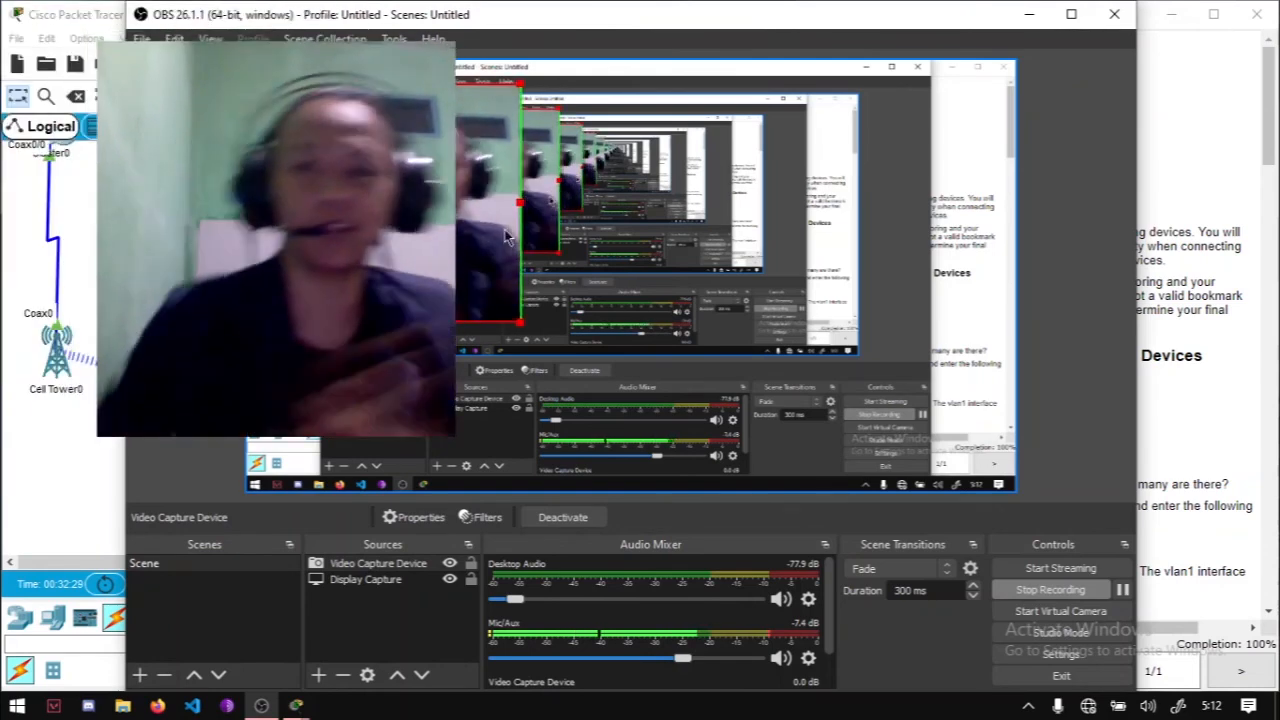